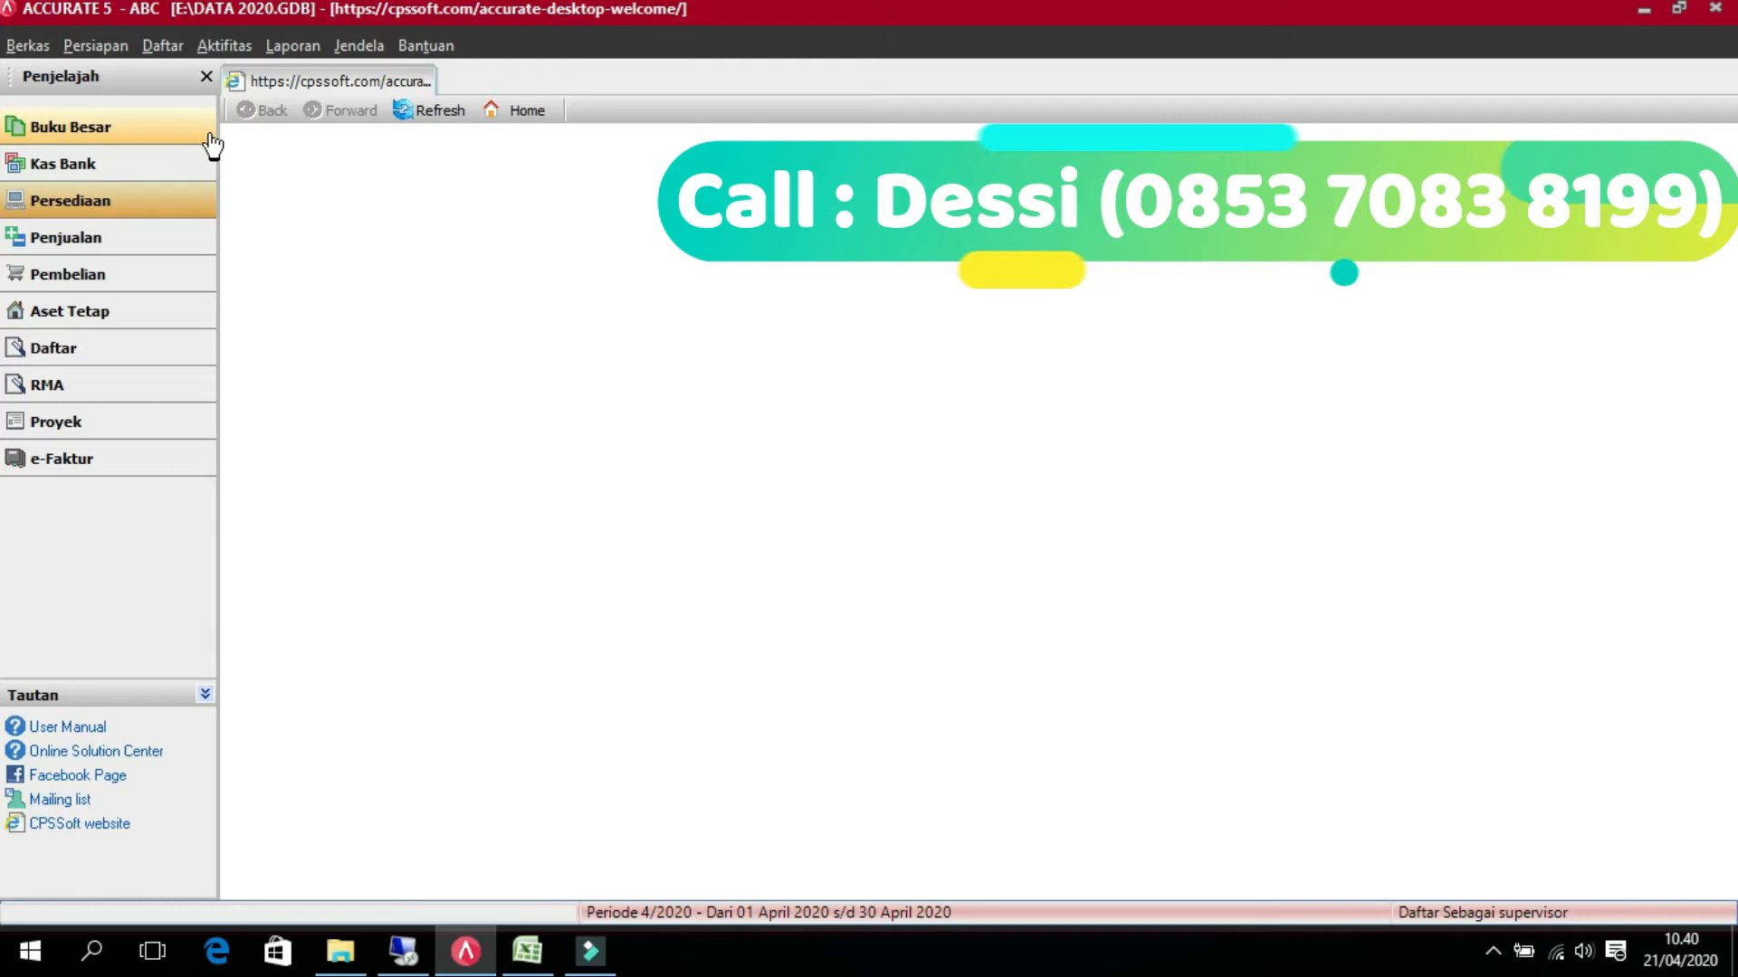
- Open the account list from the general ledger module and filter it by account type Persediaan
{"action": "left_click", "coordinate": [131, 138]}
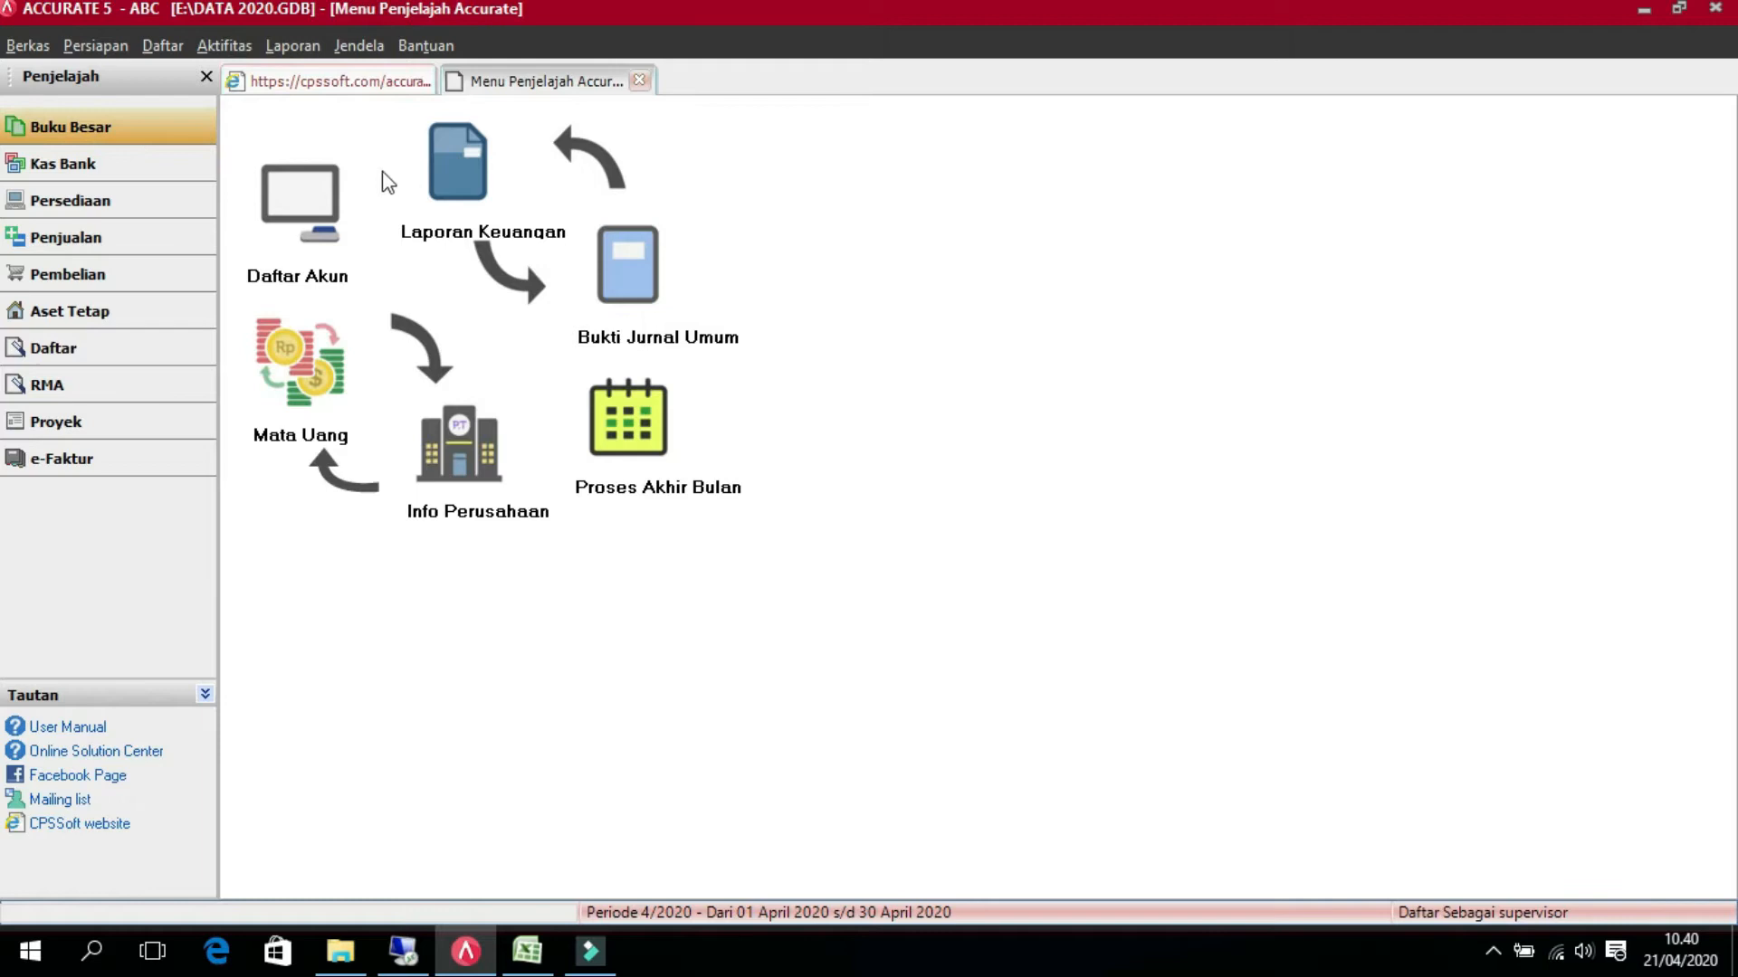
{"action": "left_click", "coordinate": [330, 213]}
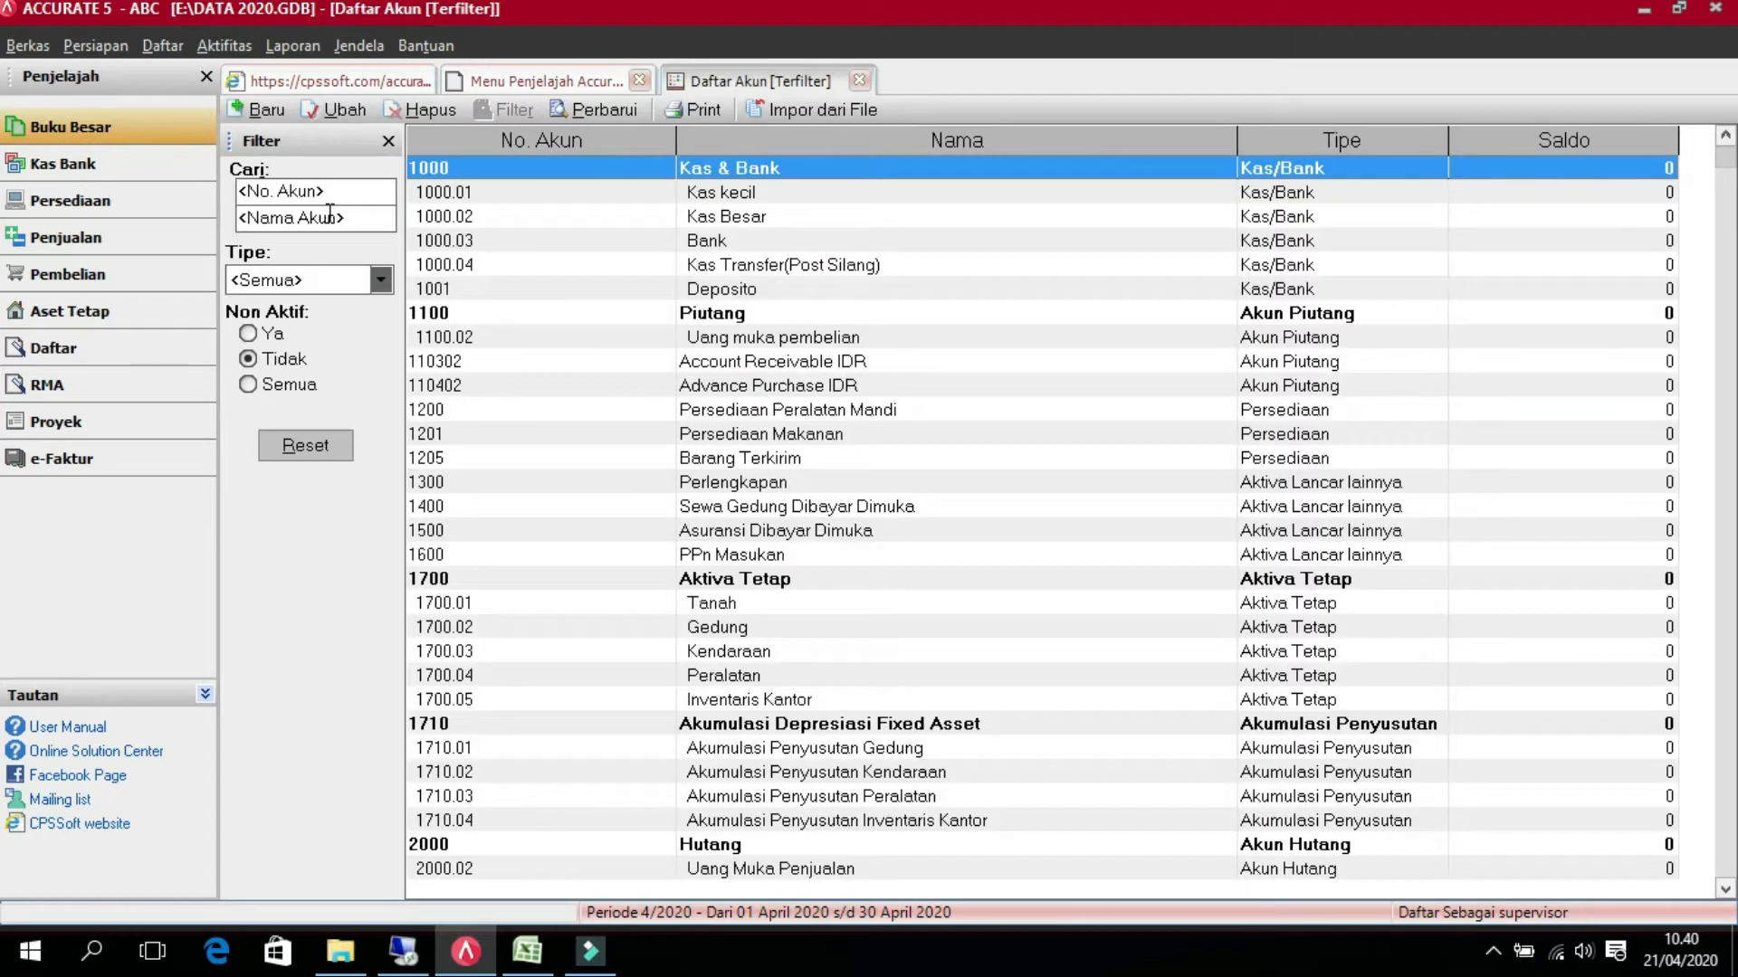
{"action": "left_click", "coordinate": [312, 282]}
{"action": "left_click", "coordinate": [311, 367]}
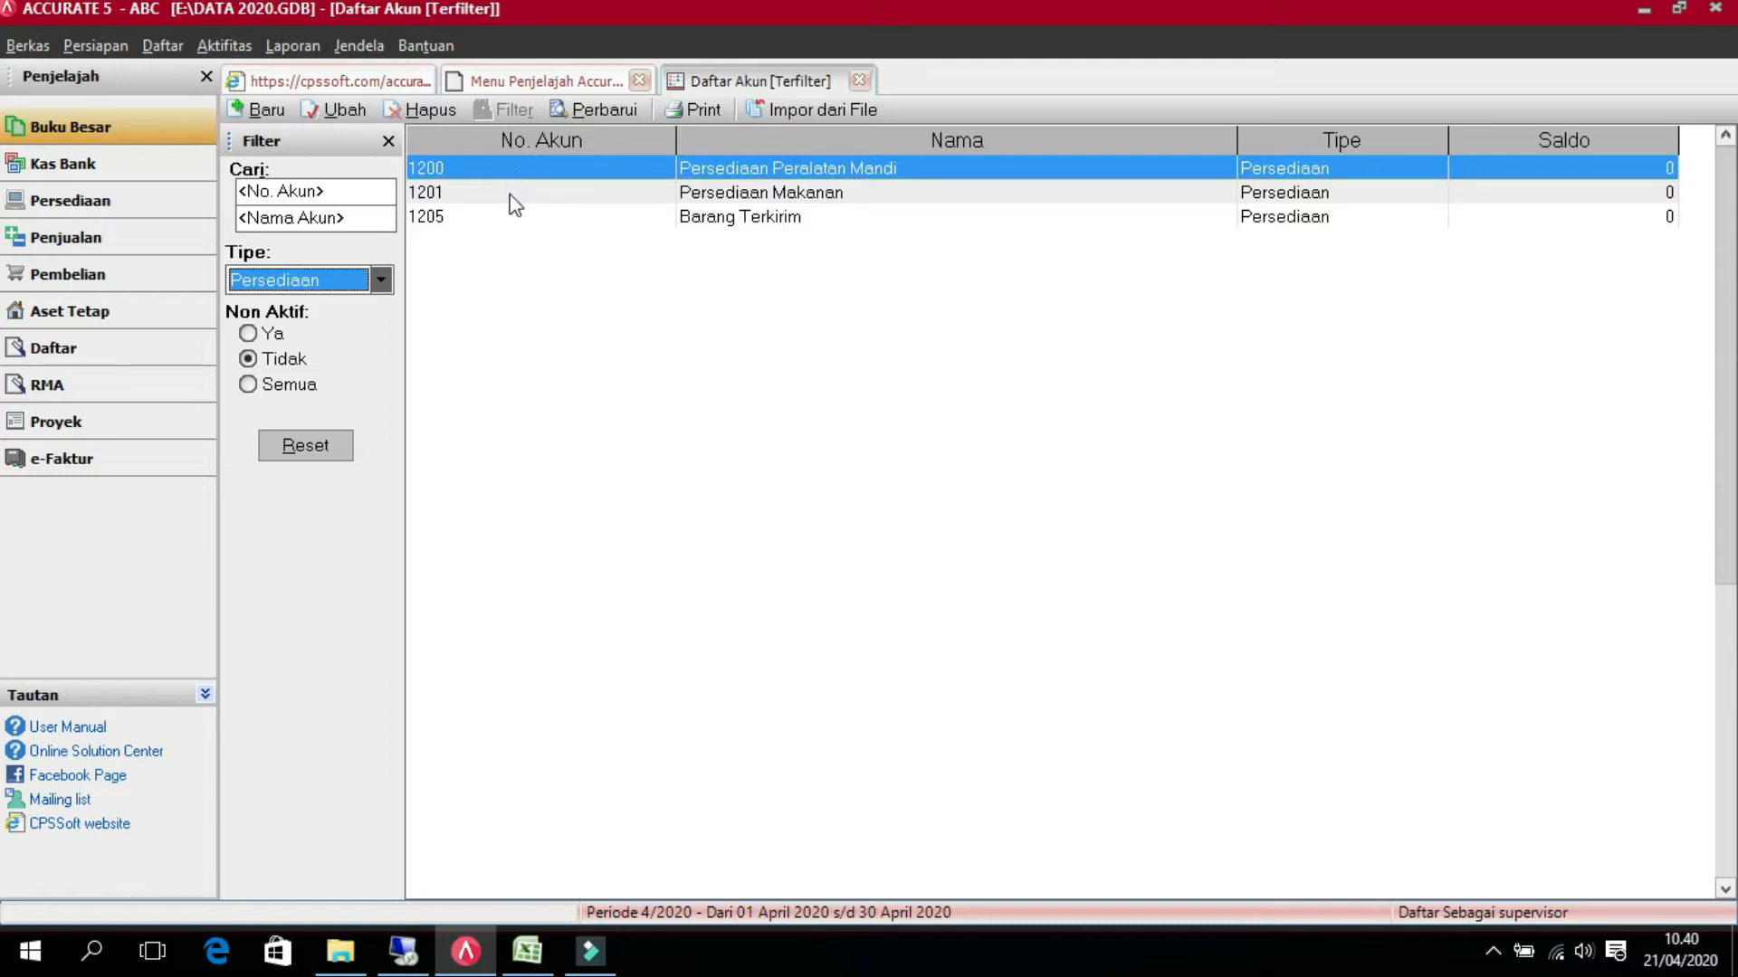
- Filter the account list by type Harga Pokok Penjualan to review the COGS accounts, and close the list
{"action": "left_click", "coordinate": [367, 286]}
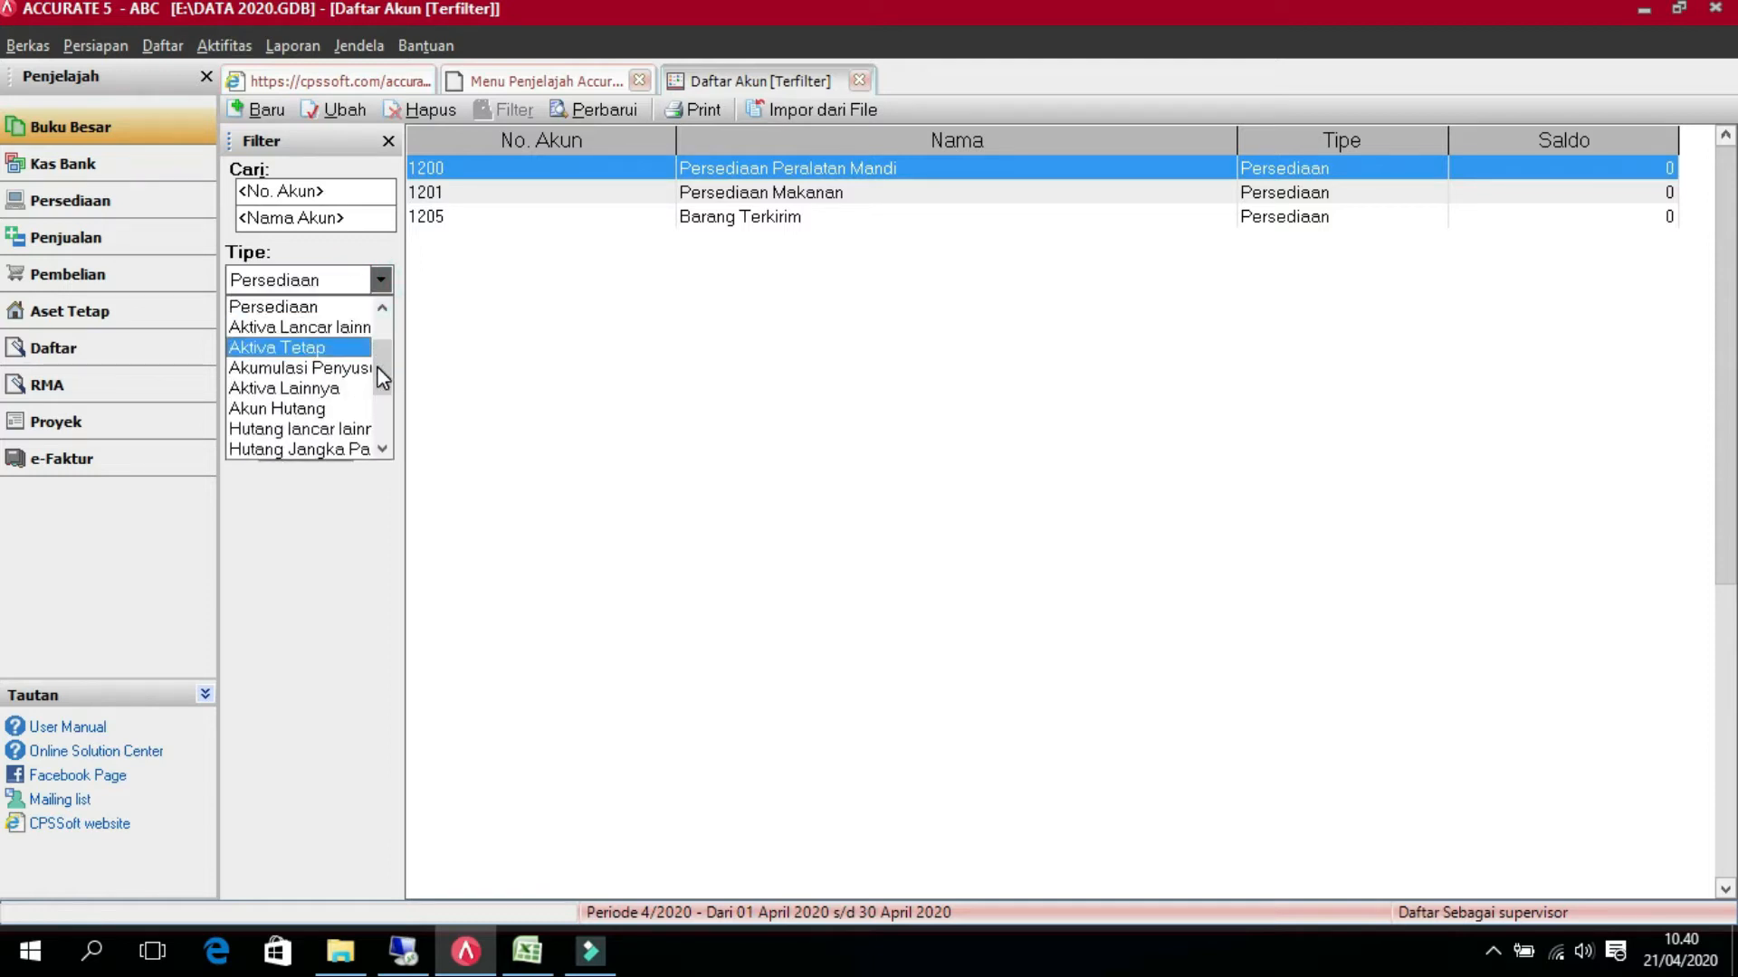
{"action": "left_click_drag", "start_coordinate": [376, 355], "coordinate": [375, 394]}
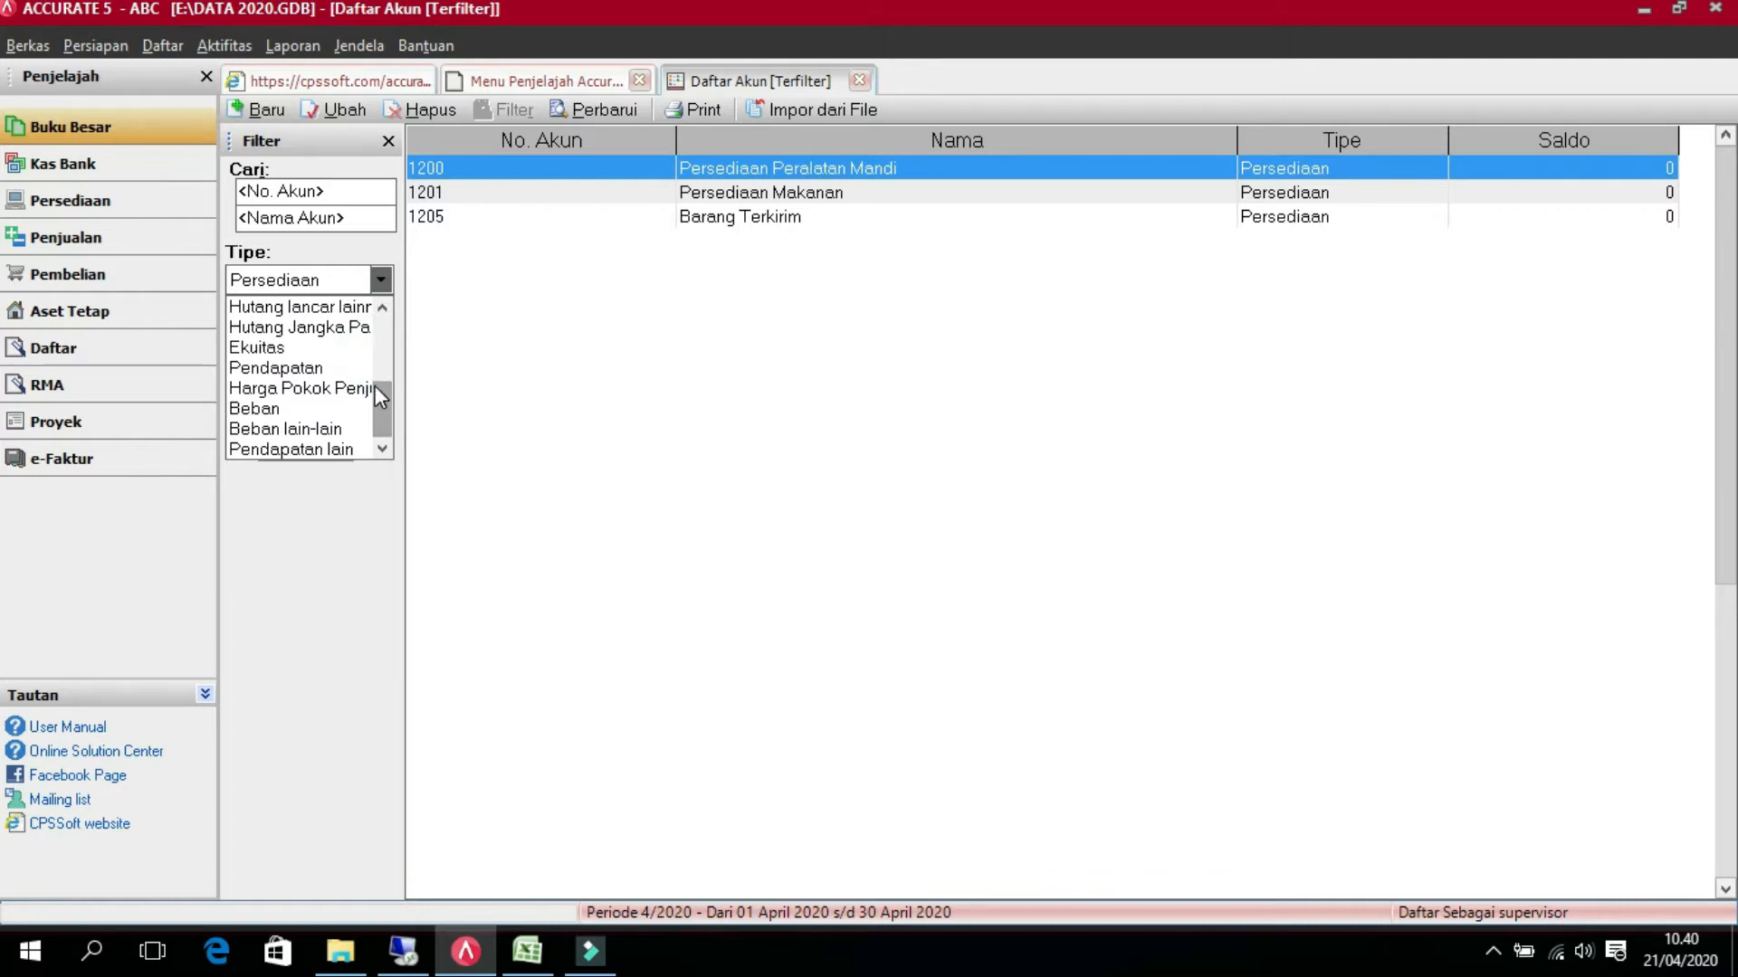
{"action": "left_click", "coordinate": [361, 387]}
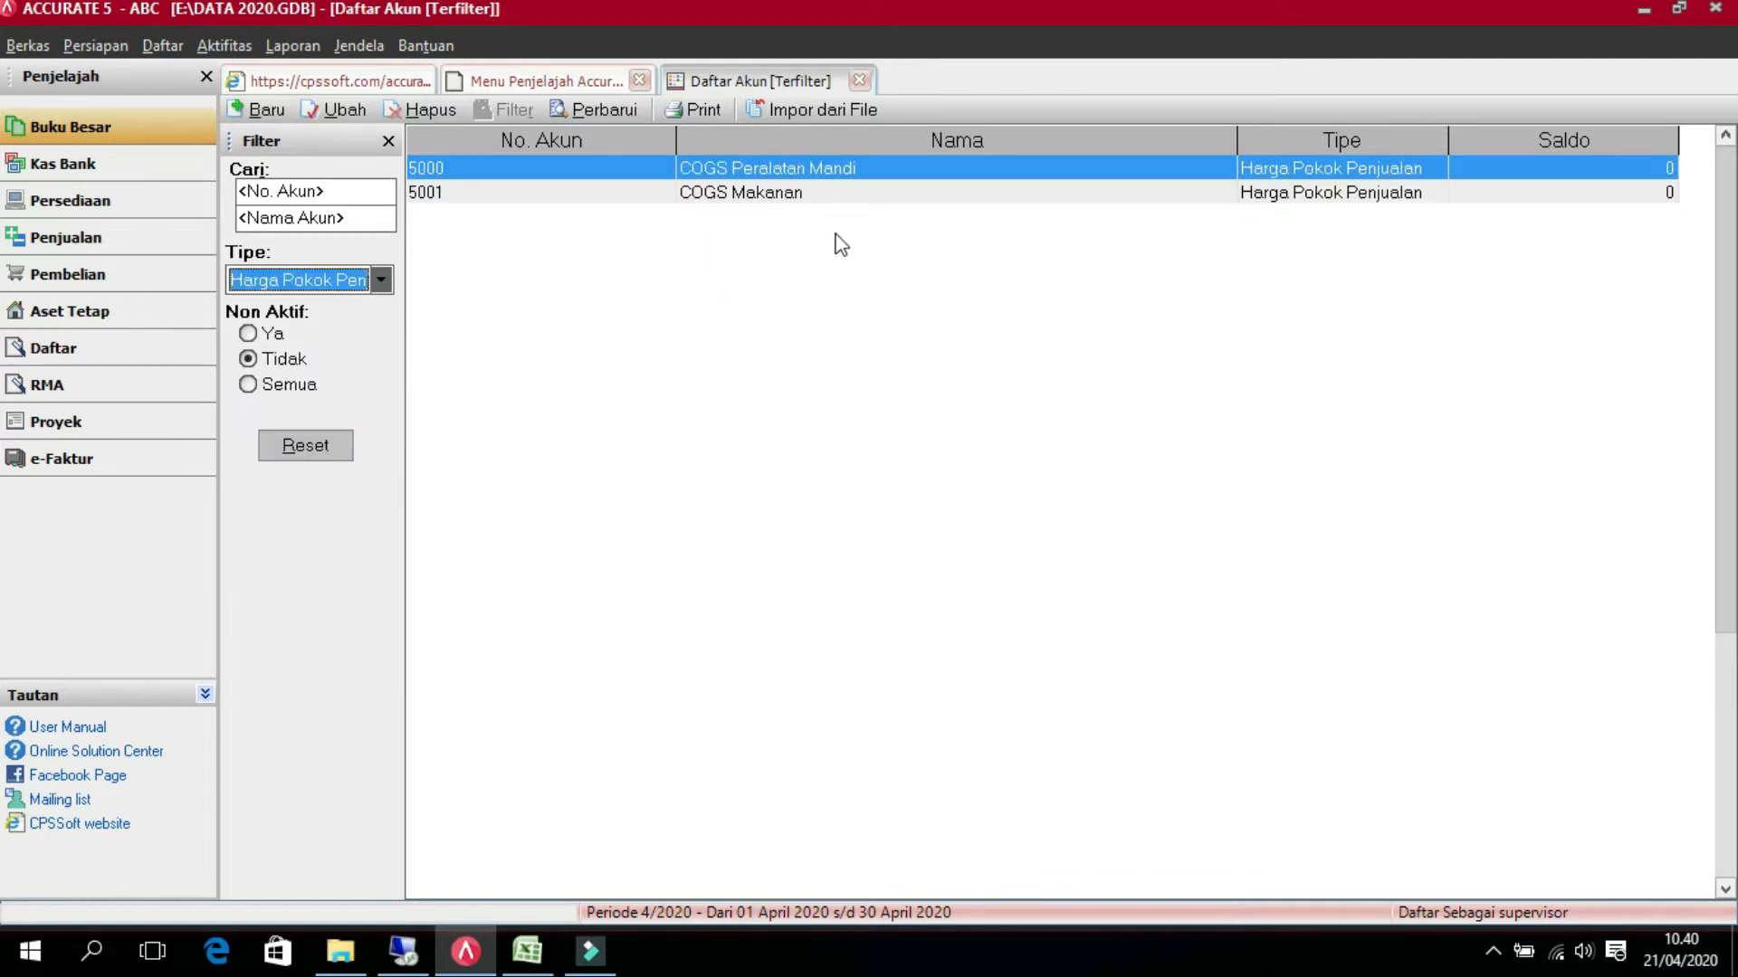
{"action": "left_click", "coordinate": [857, 82]}
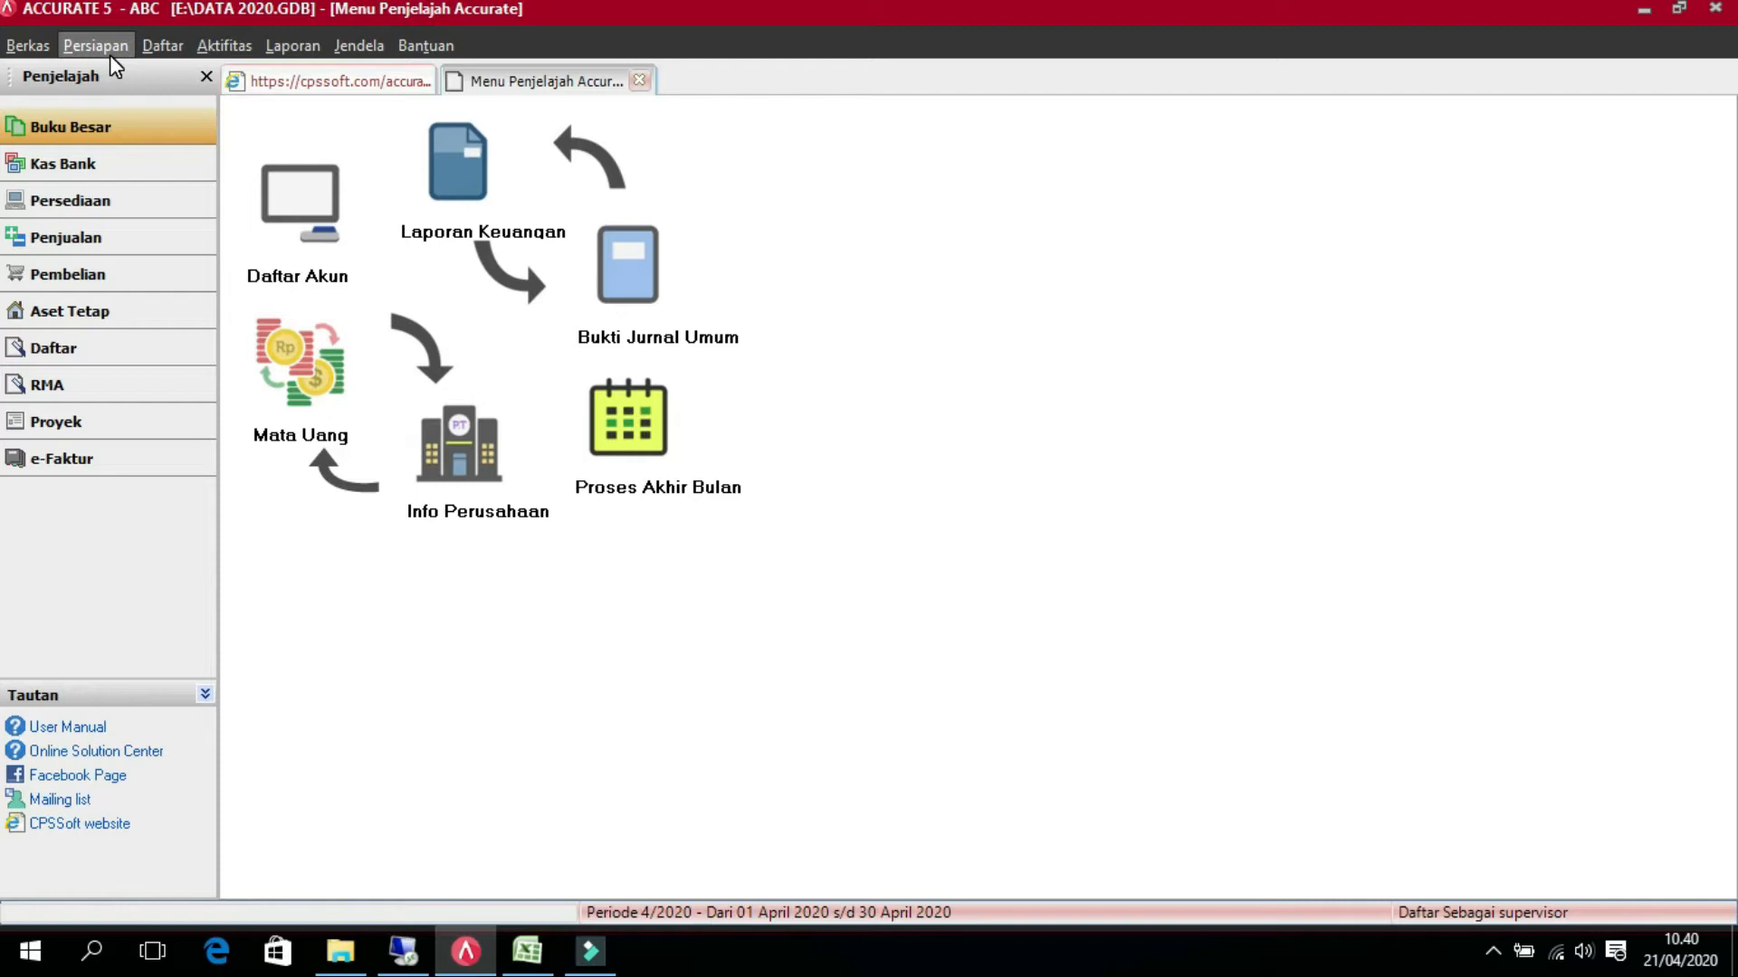
- Open the warehouse list from the inventory module and check the Multi Gudang setting among the preferences' Fitur options
{"action": "left_click", "coordinate": [107, 197]}
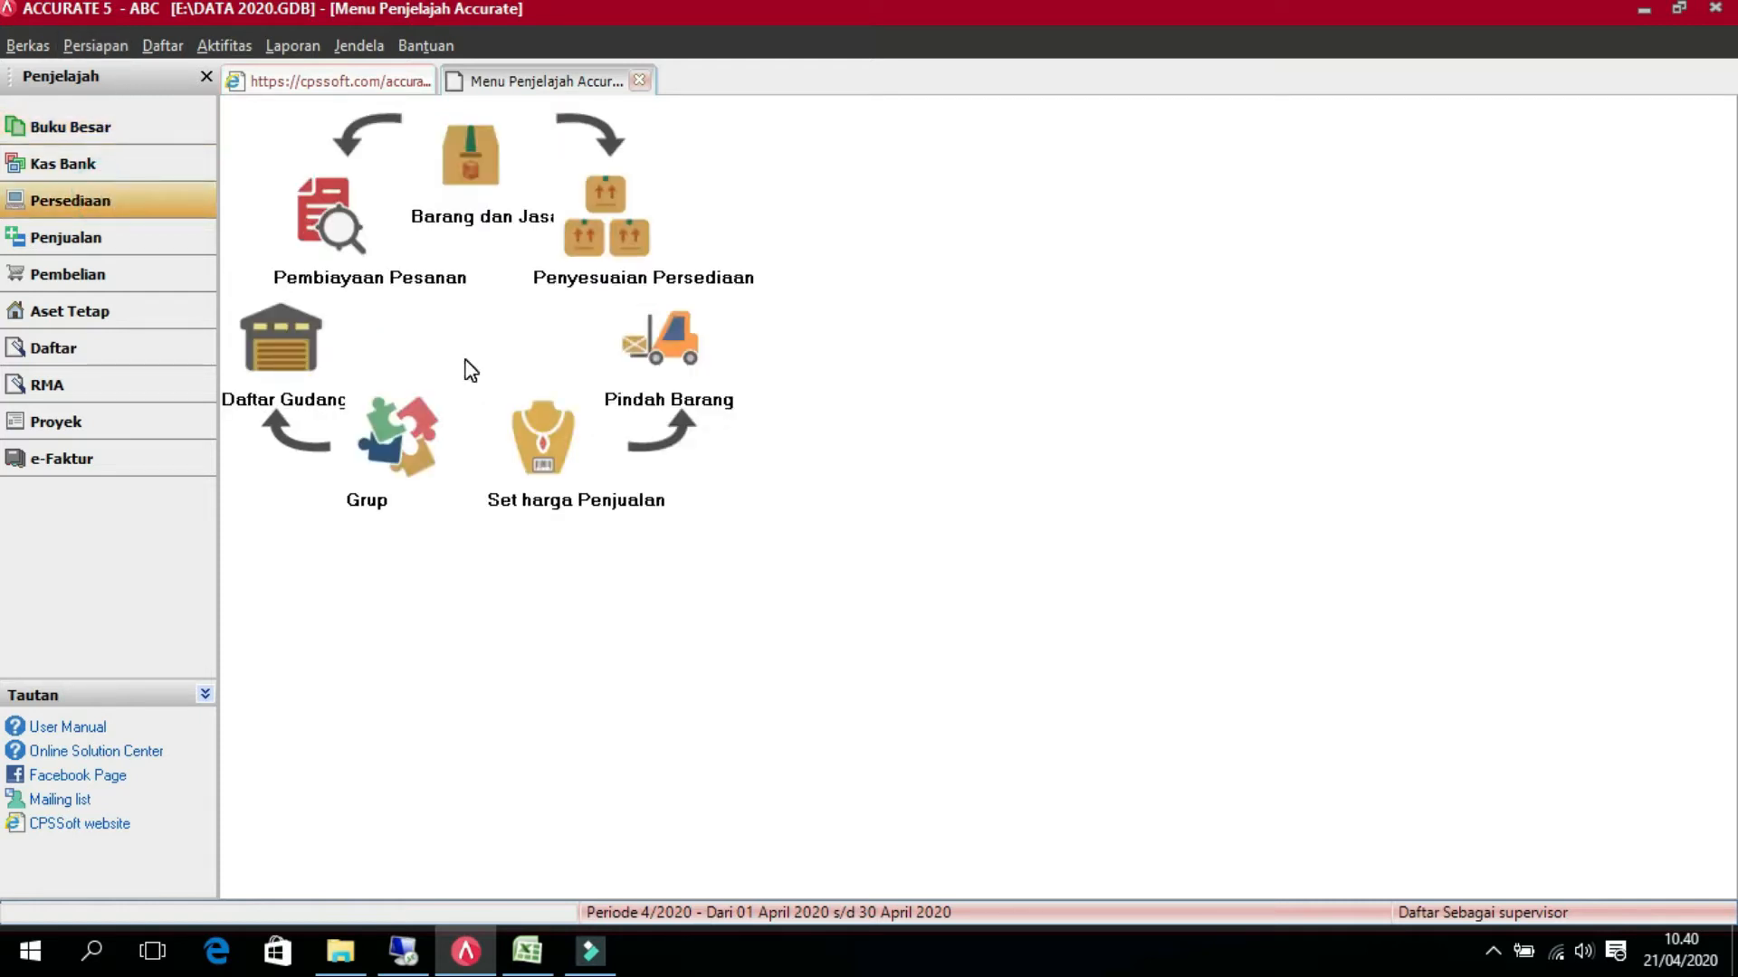
{"action": "left_click", "coordinate": [296, 371]}
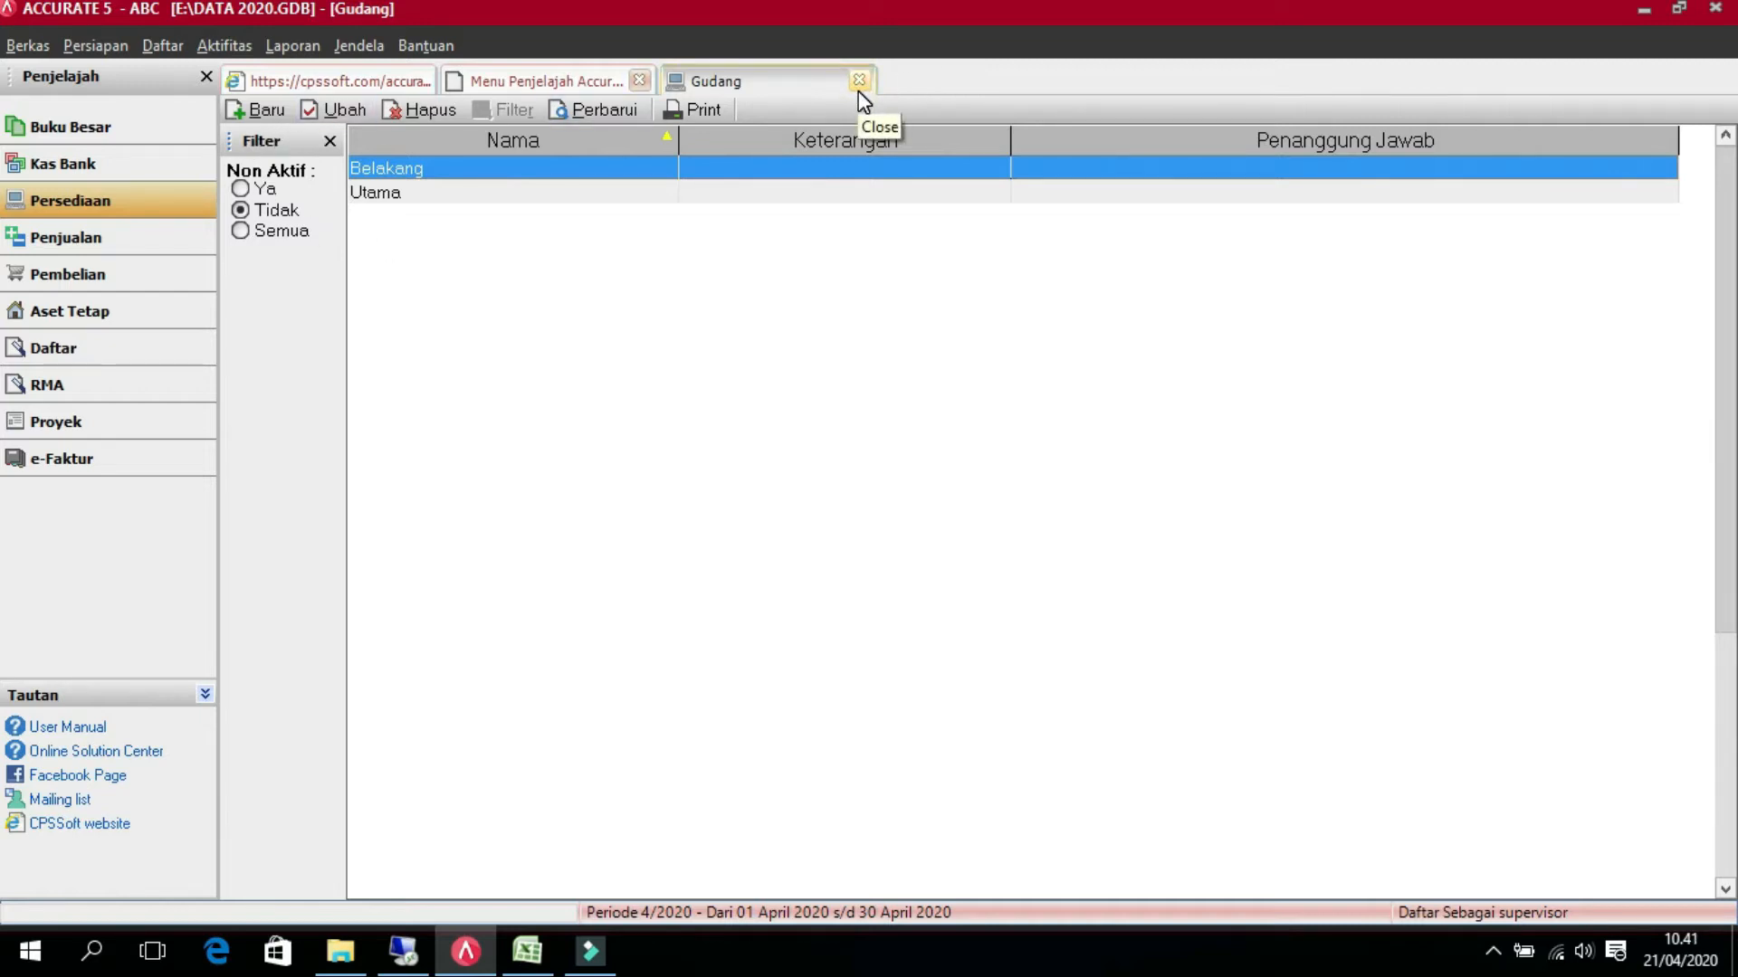
{"action": "left_click", "coordinate": [116, 54]}
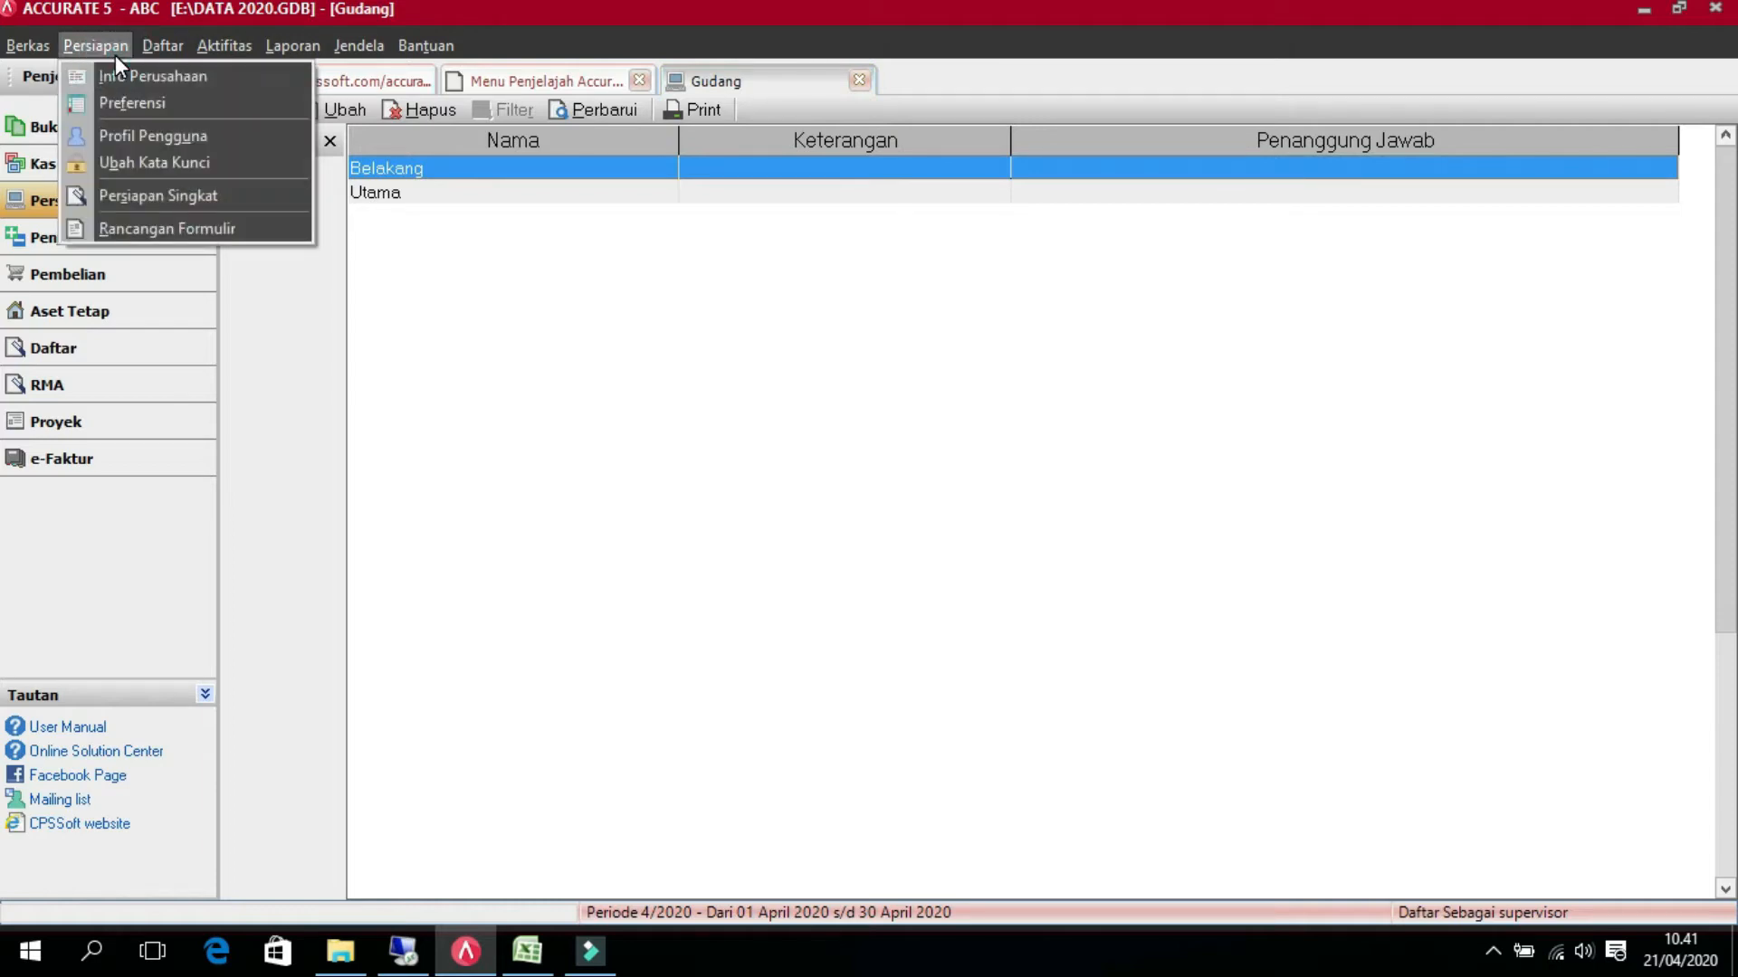
{"action": "left_click", "coordinate": [123, 98]}
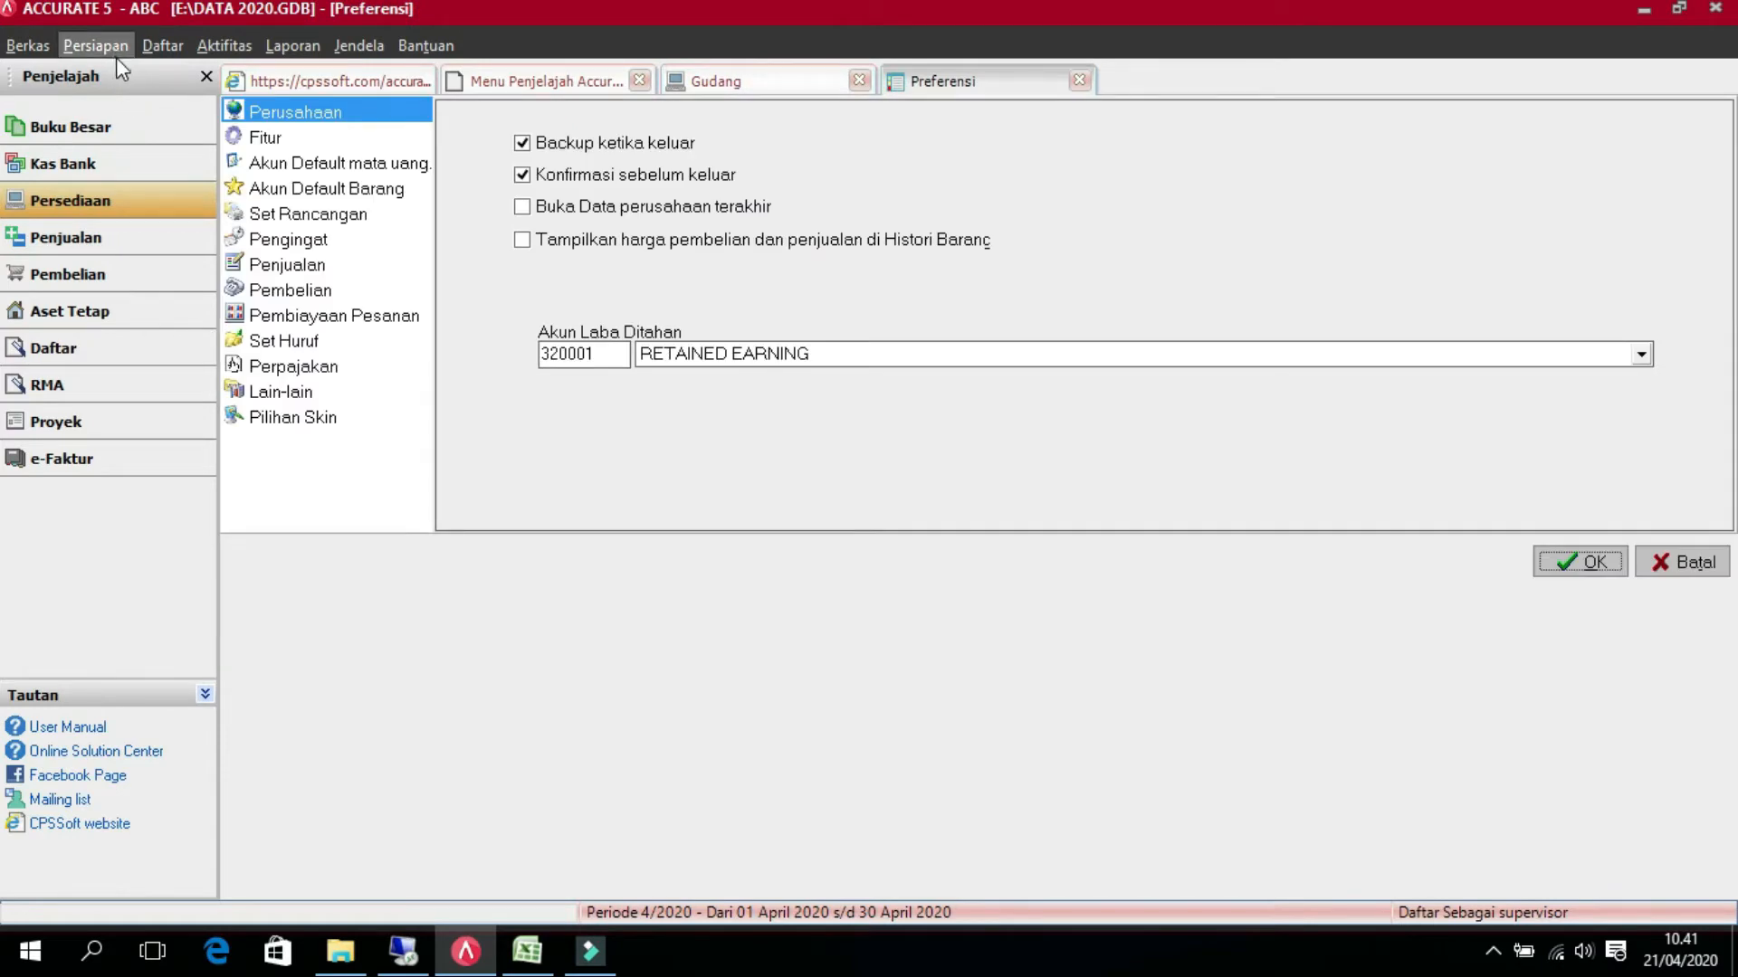
{"action": "left_click", "coordinate": [261, 137]}
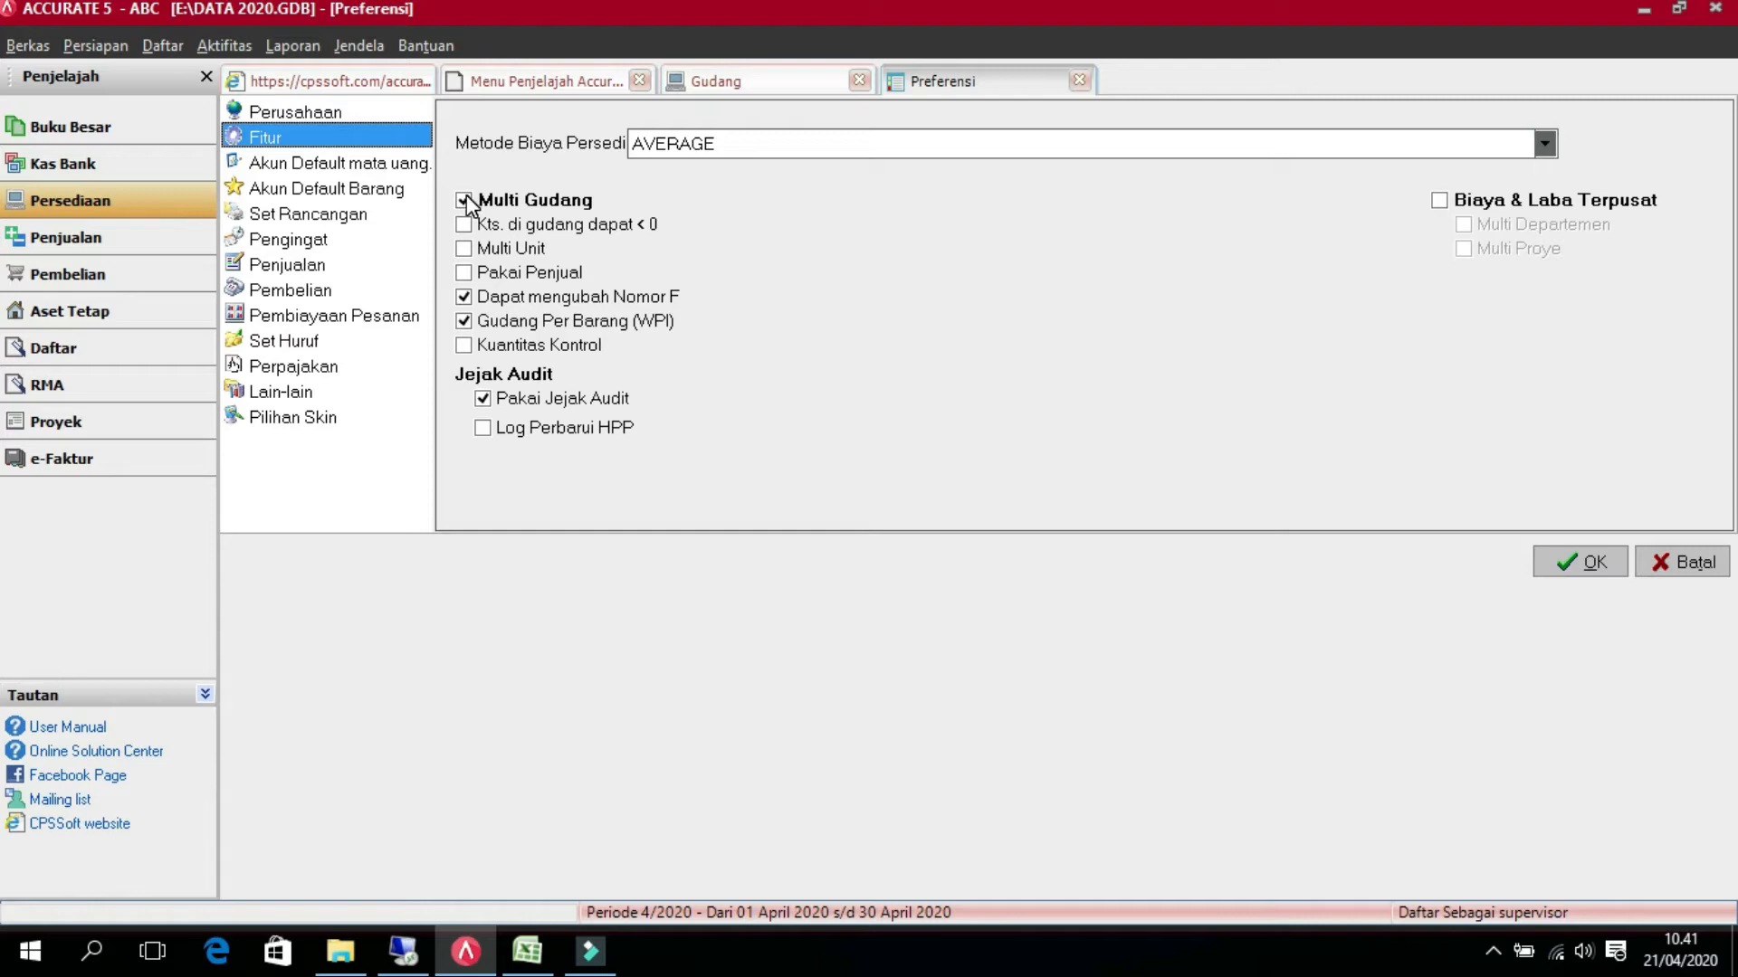
{"action": "left_click", "coordinate": [1619, 577]}
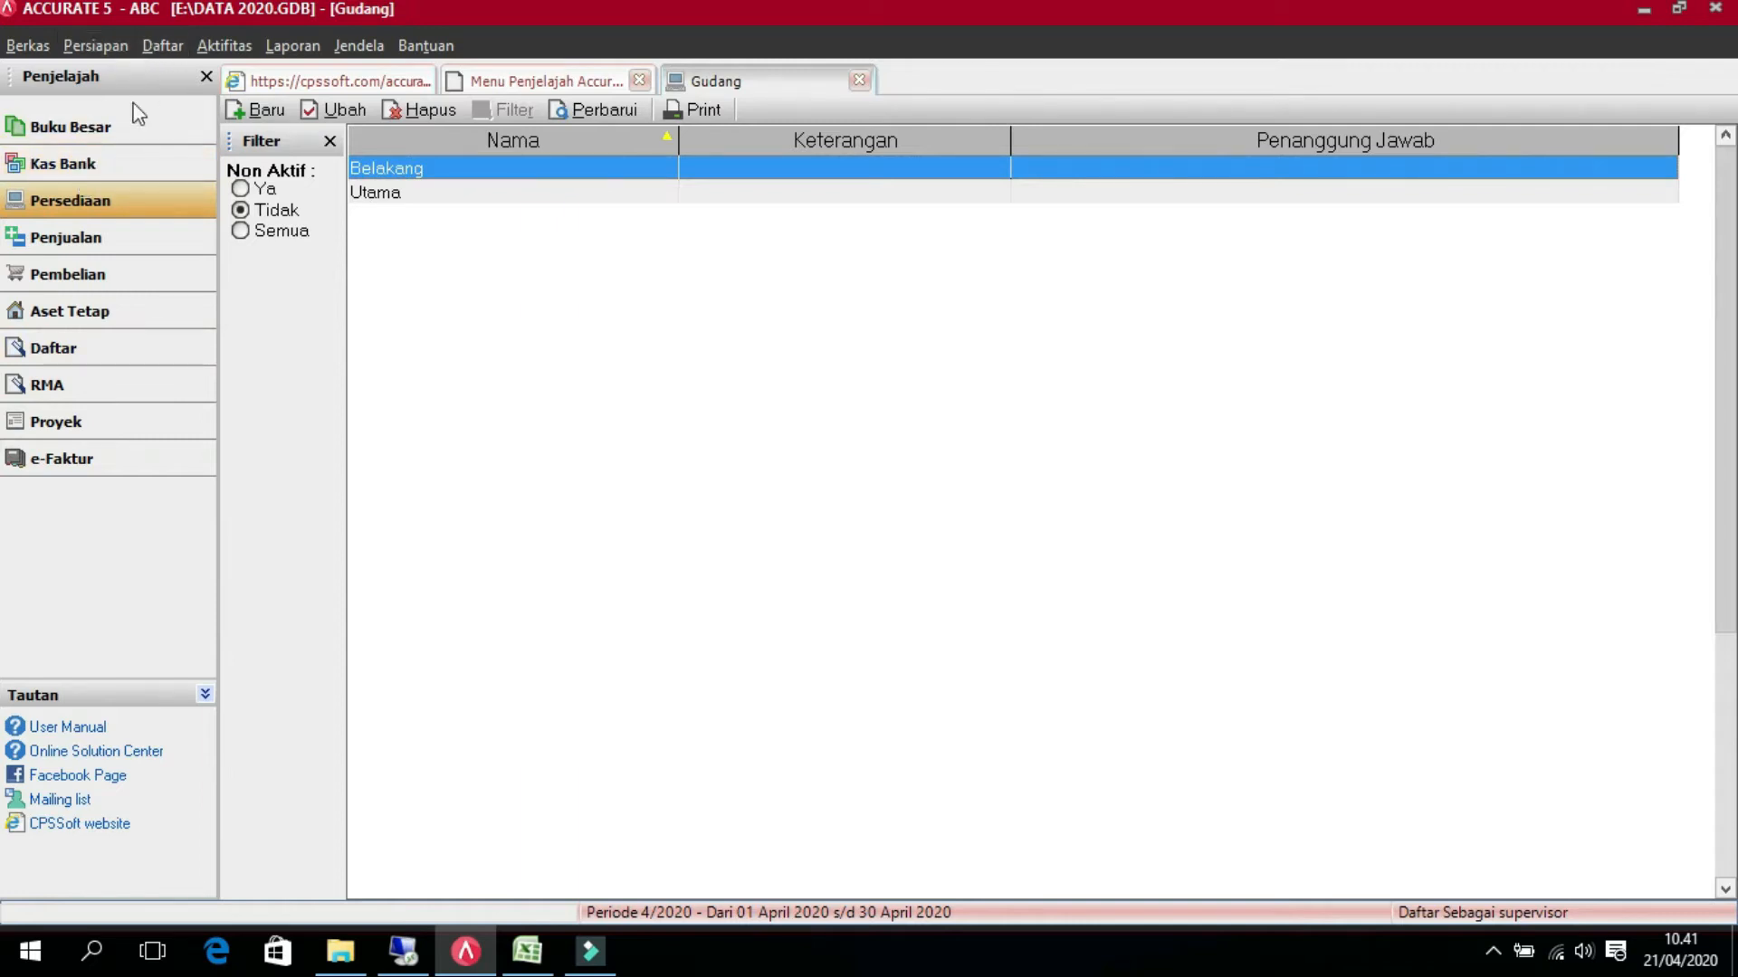
- Reopen the warehouse list from the inventory module and close it
{"action": "left_click", "coordinate": [85, 201]}
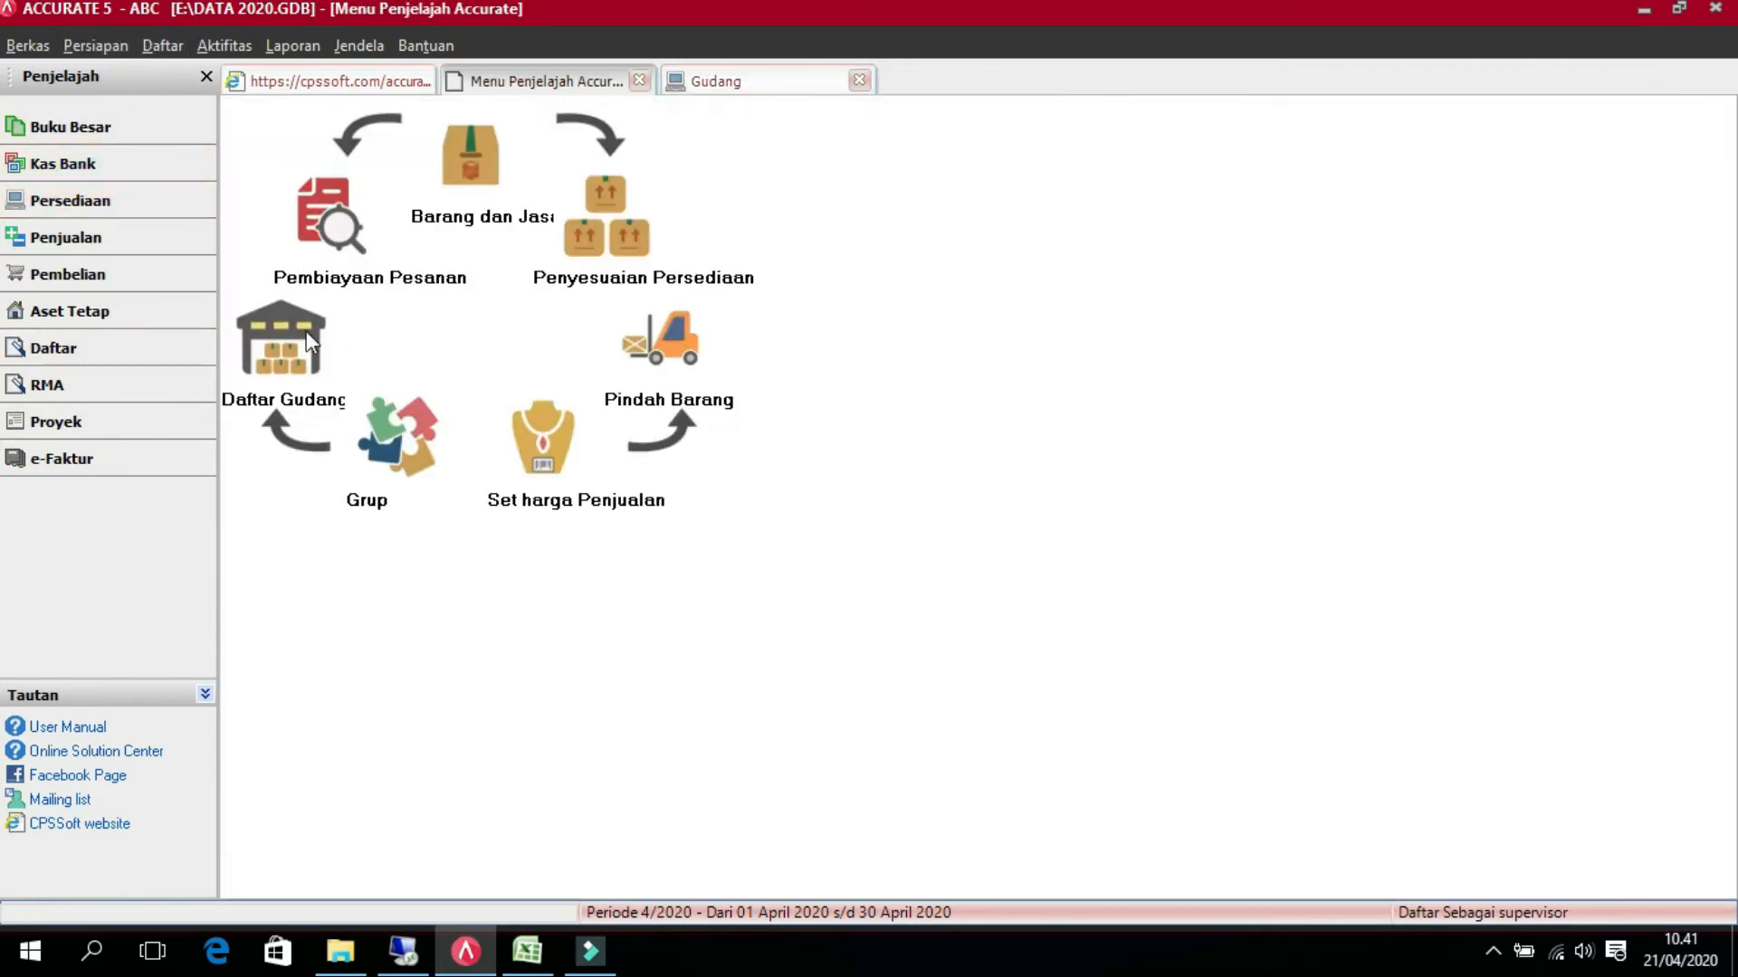
{"action": "left_click", "coordinate": [308, 341]}
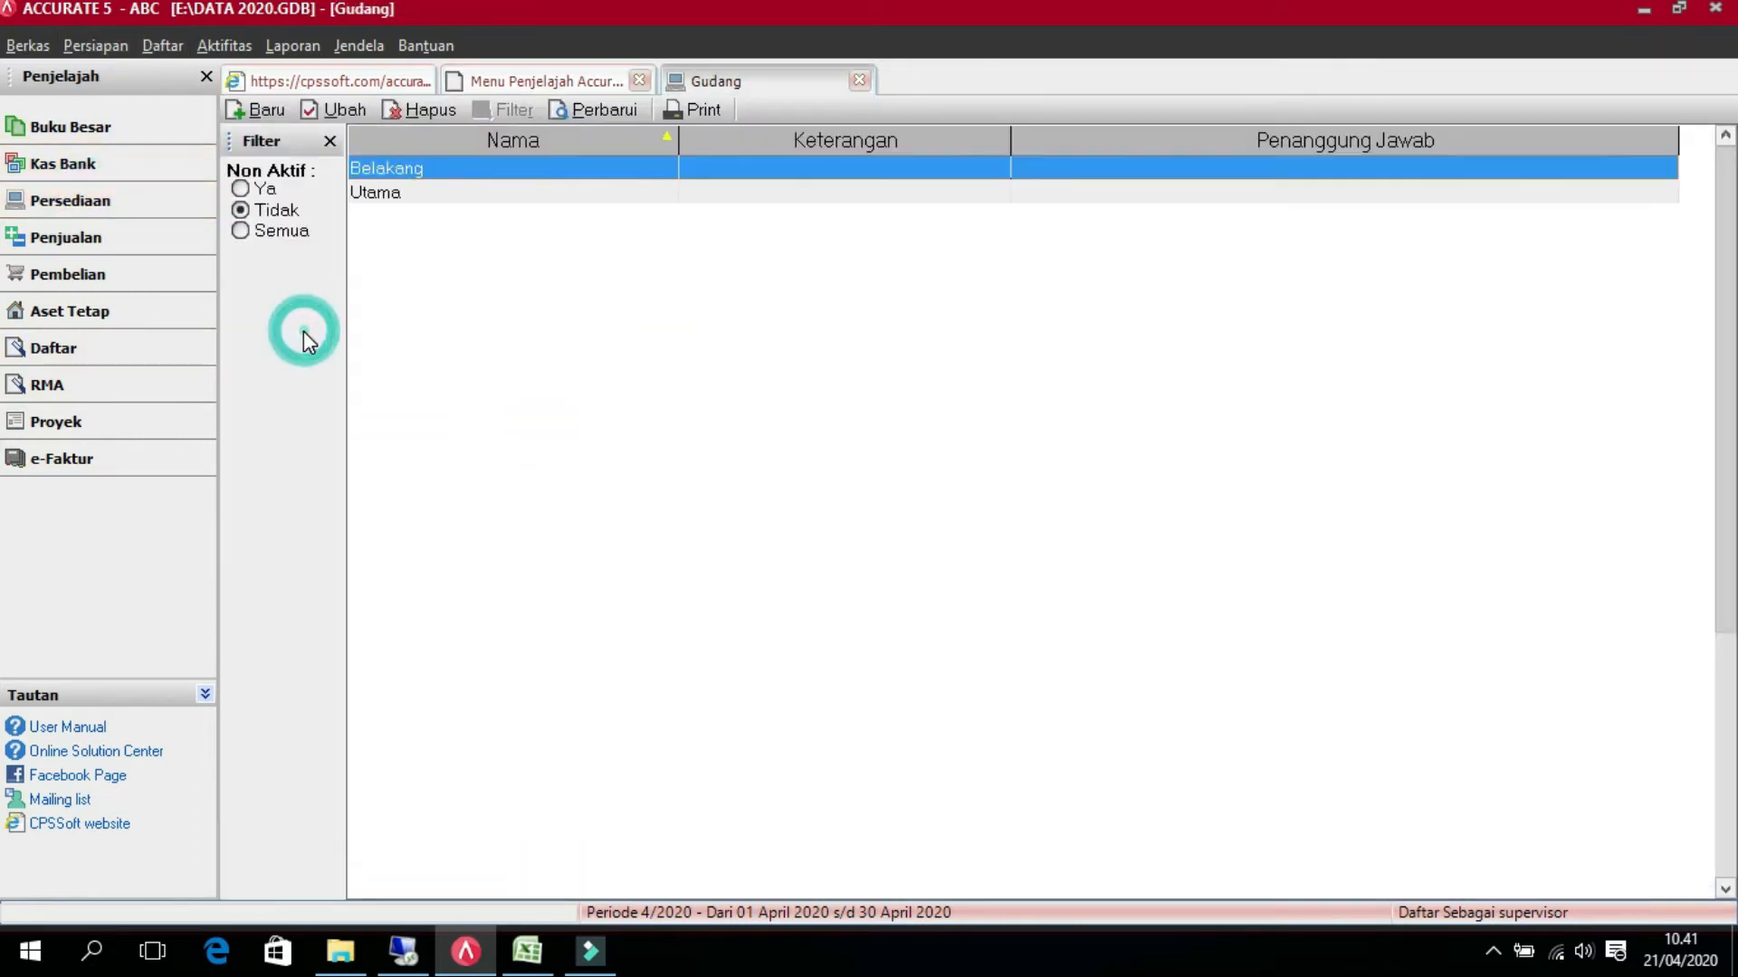
{"action": "left_click", "coordinate": [858, 81]}
- Open the Barang dan Jasa item list and display the available category filter options
{"action": "left_click", "coordinate": [494, 194]}
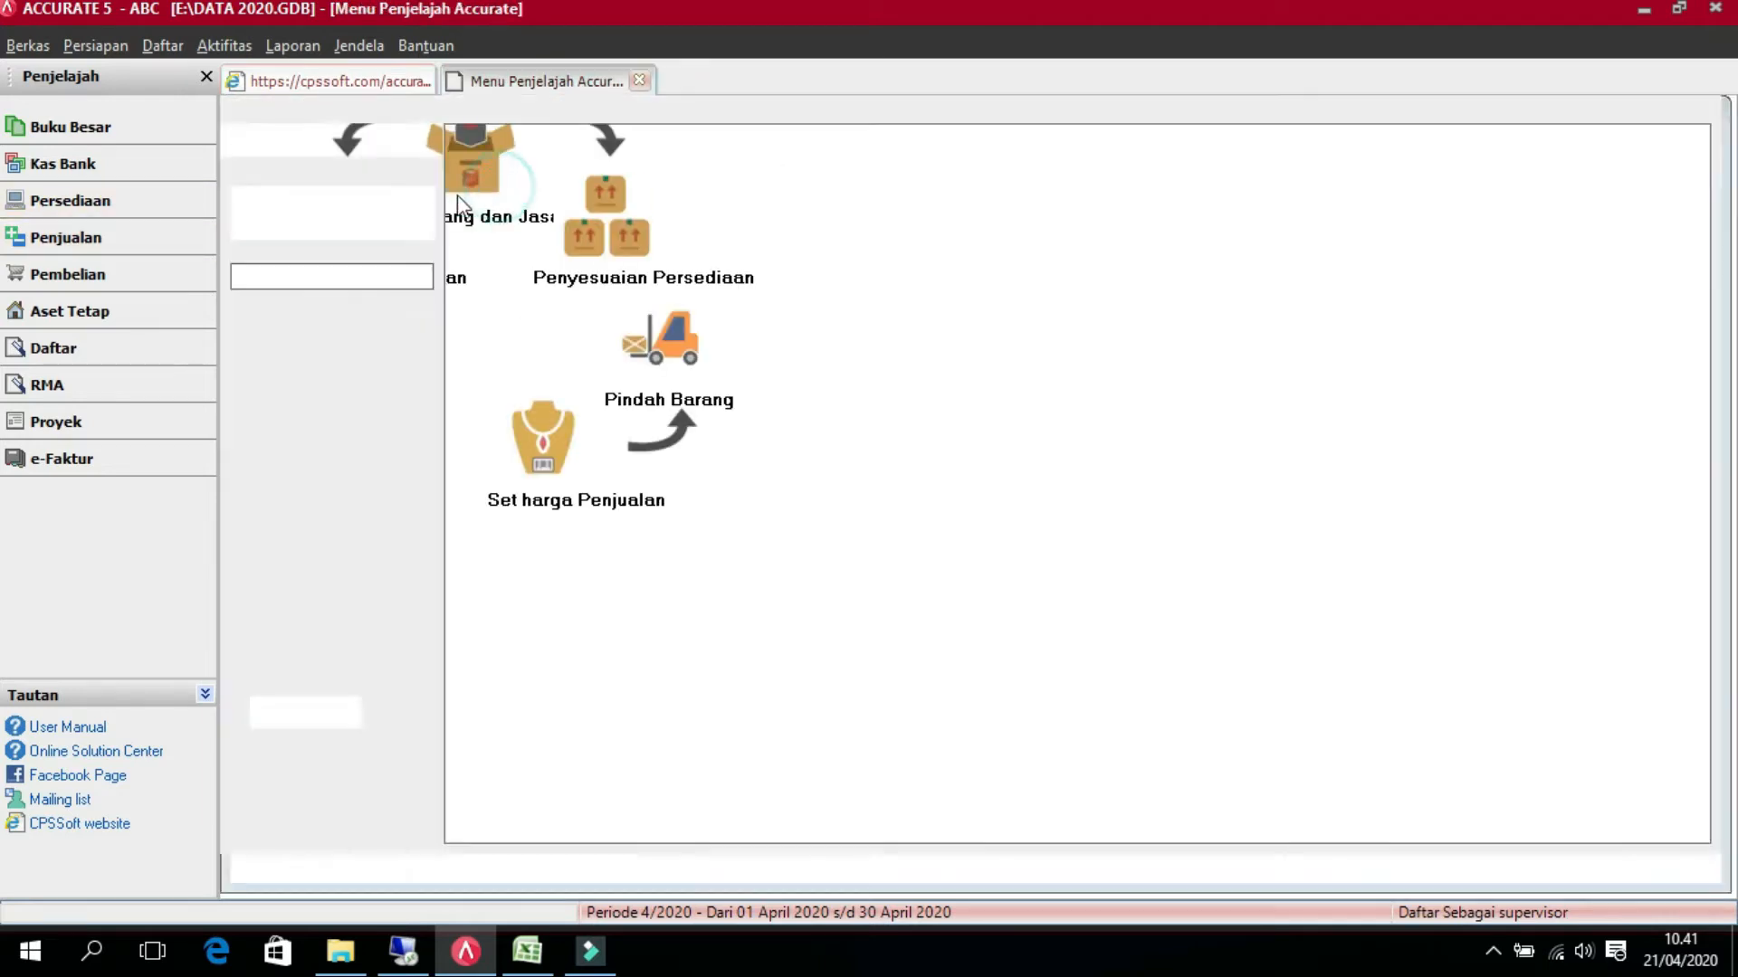
{"action": "left_click", "coordinate": [378, 279]}
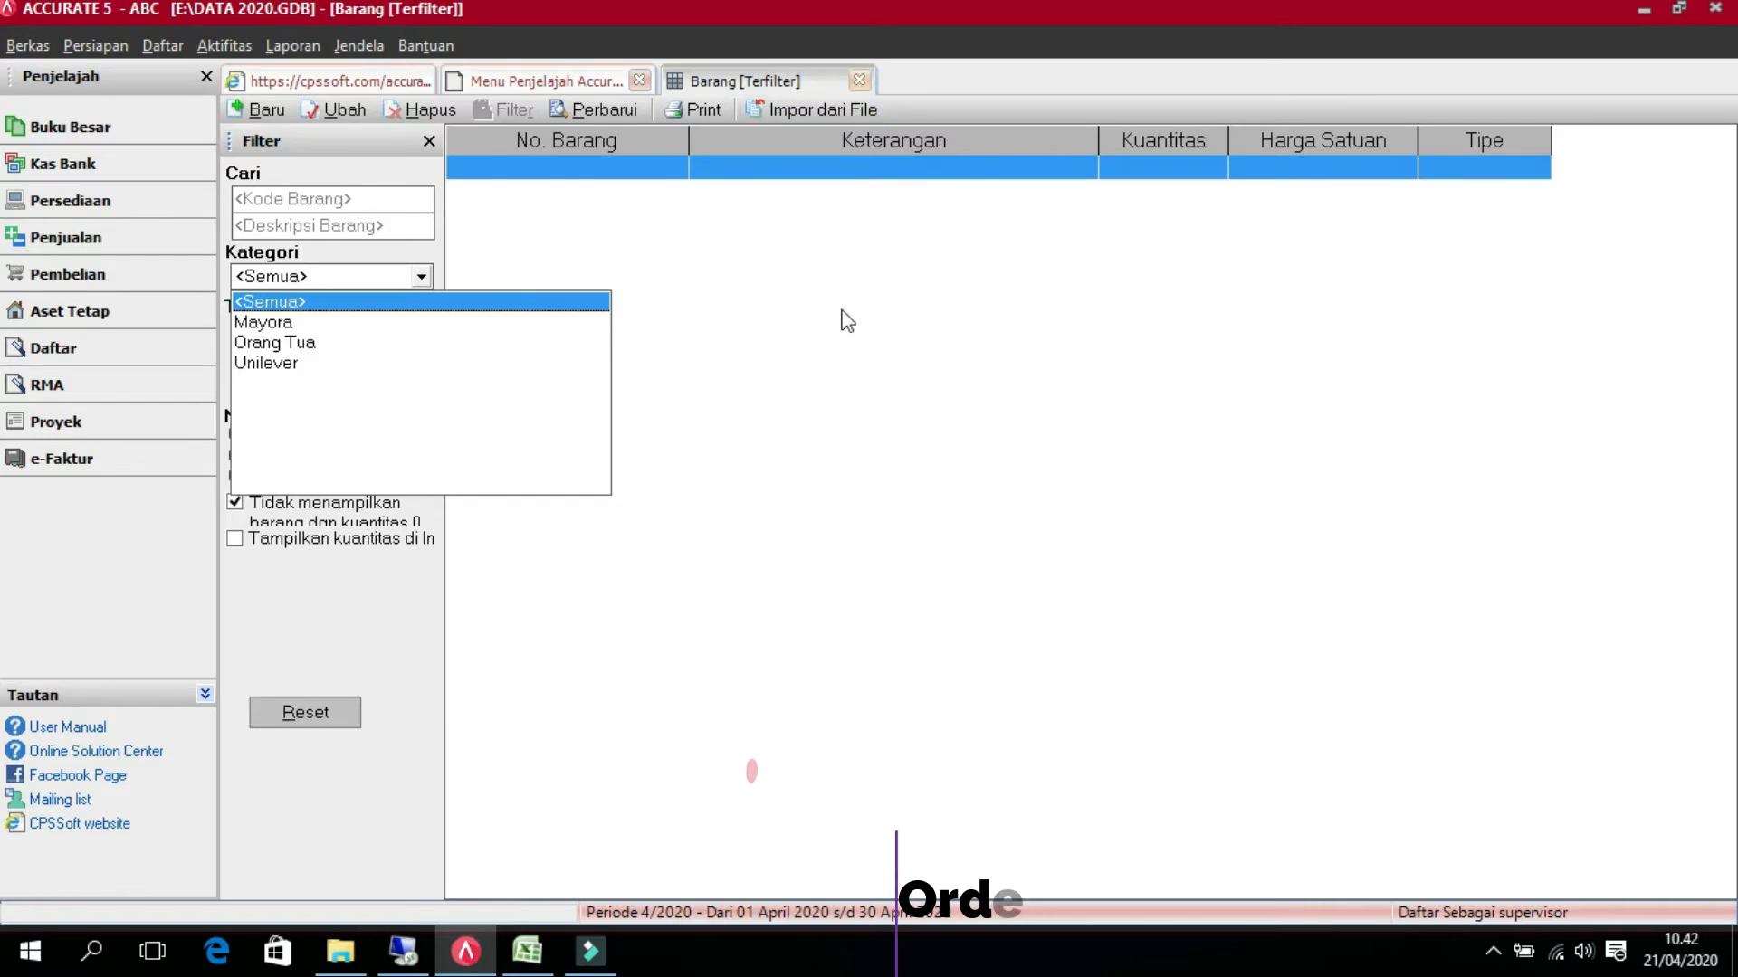
{"action": "left_click", "coordinate": [591, 952]}
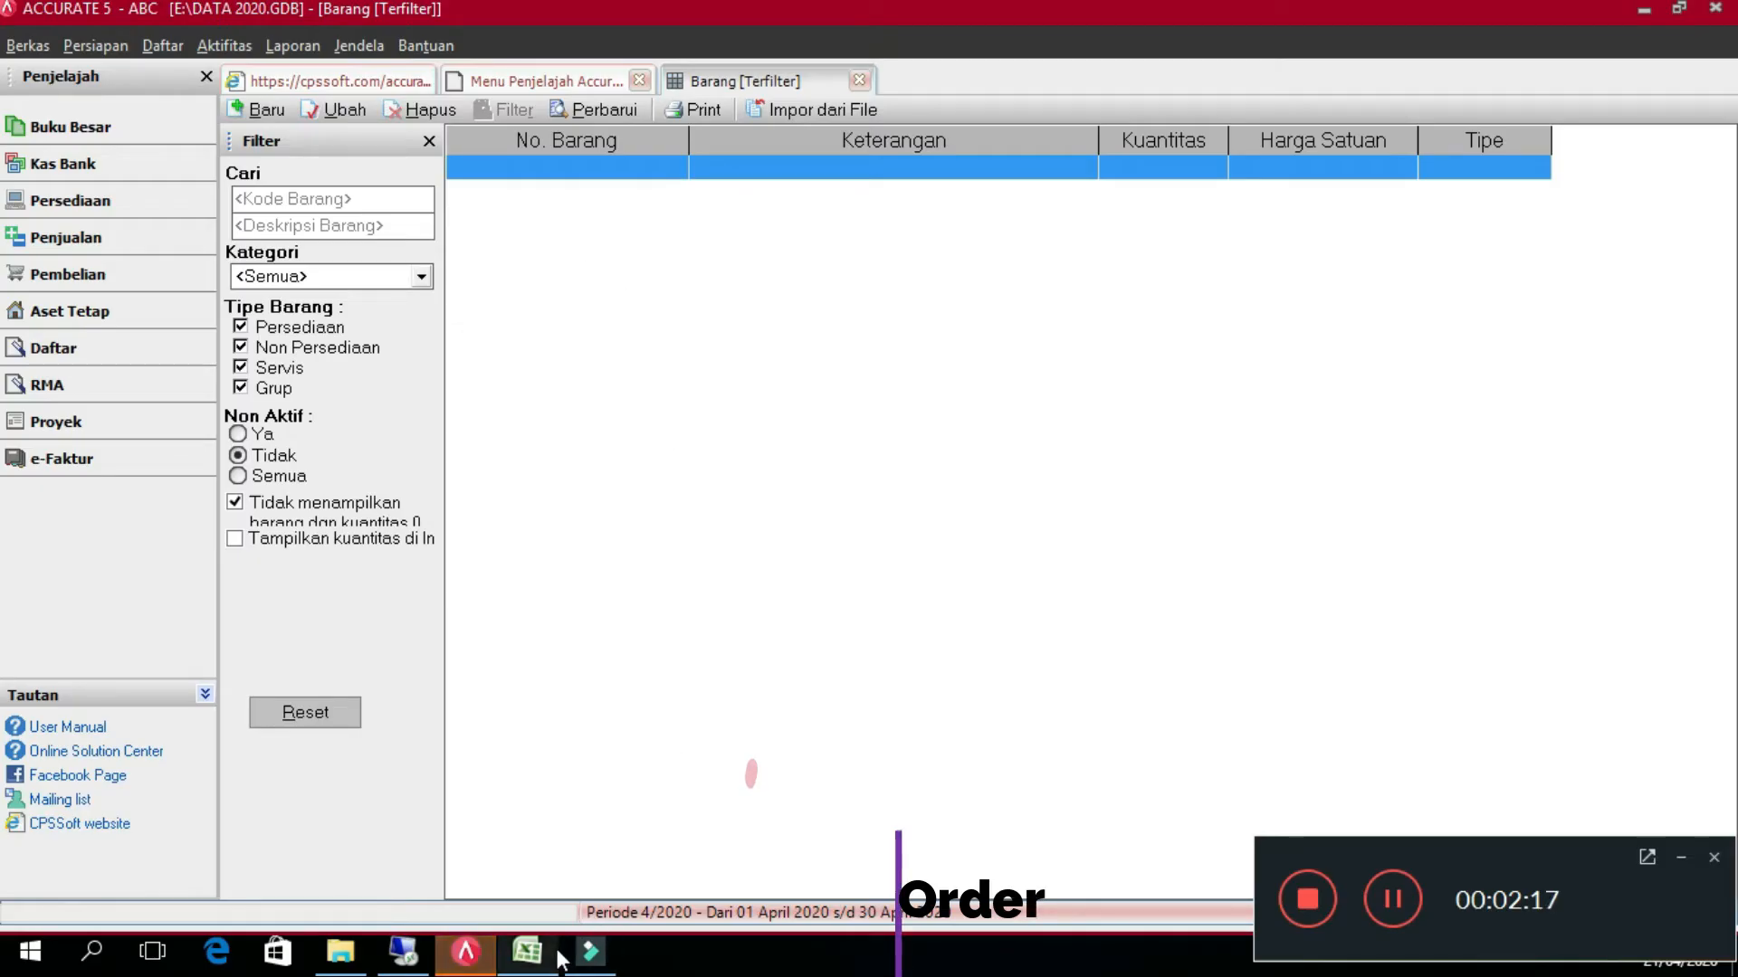
{"action": "mouse_move", "coordinate": [527, 952]}
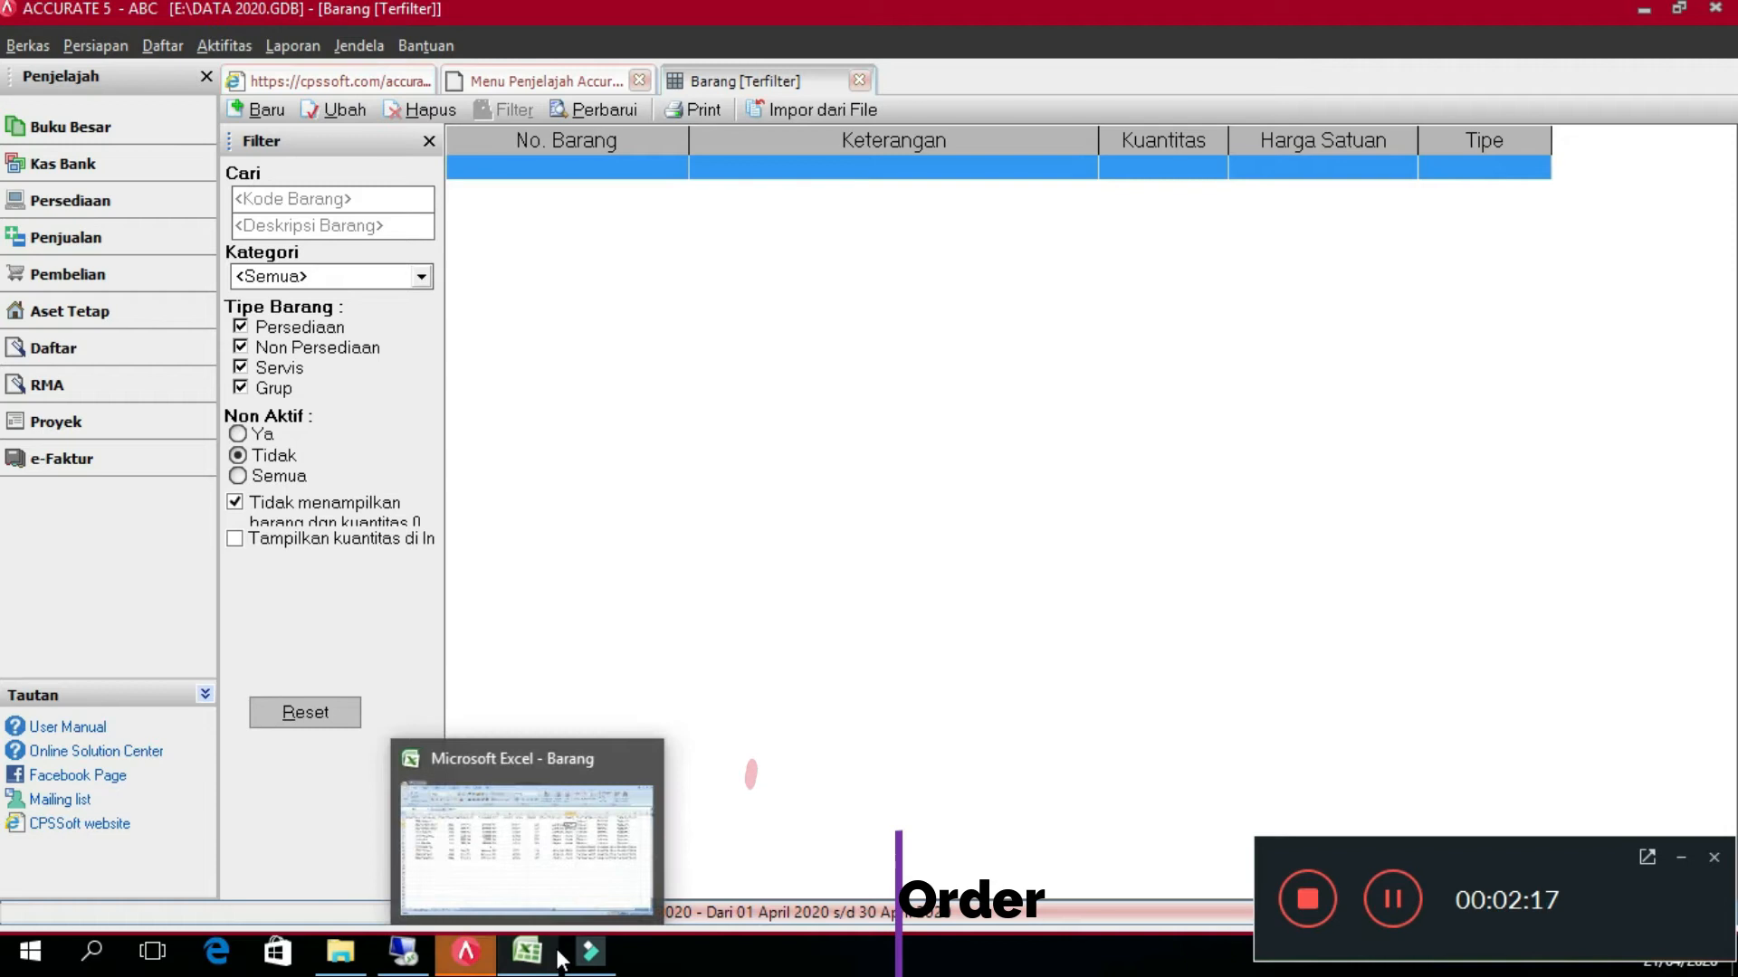
{"action": "left_click", "coordinate": [466, 953]}
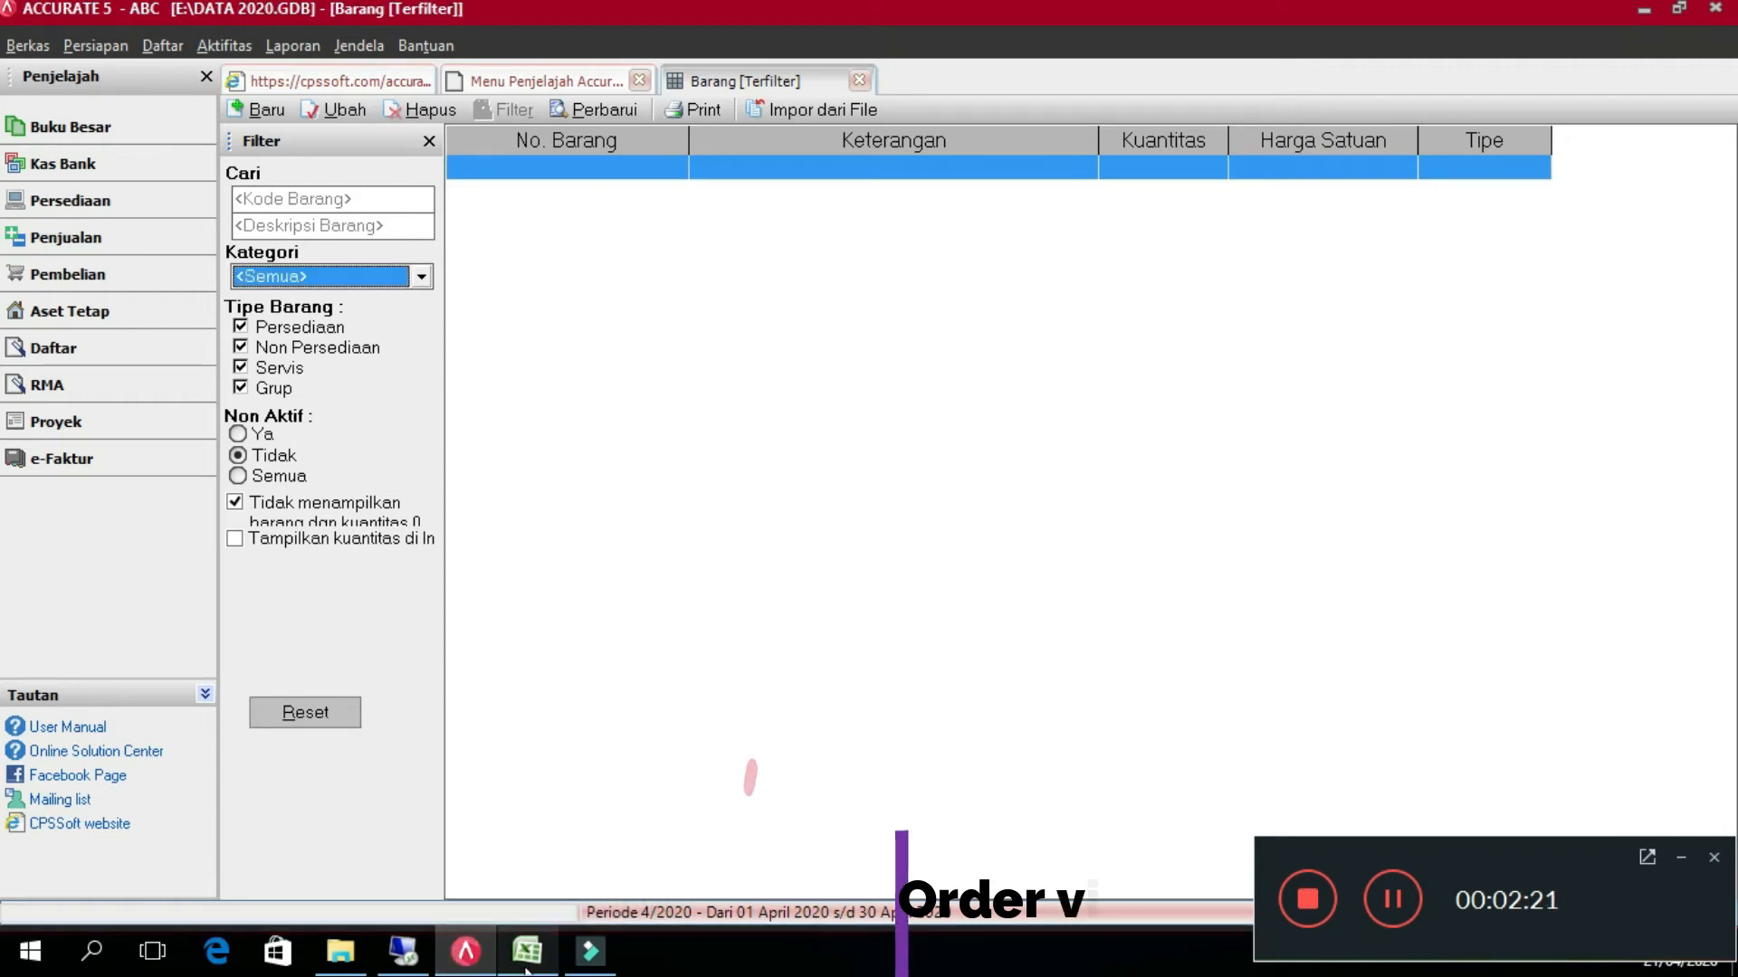
- Switch to the Barang workbook in Excel and examine the parent item, total cost, unit and ratio columns for Tanggo Walut
{"action": "left_click", "coordinate": [527, 961]}
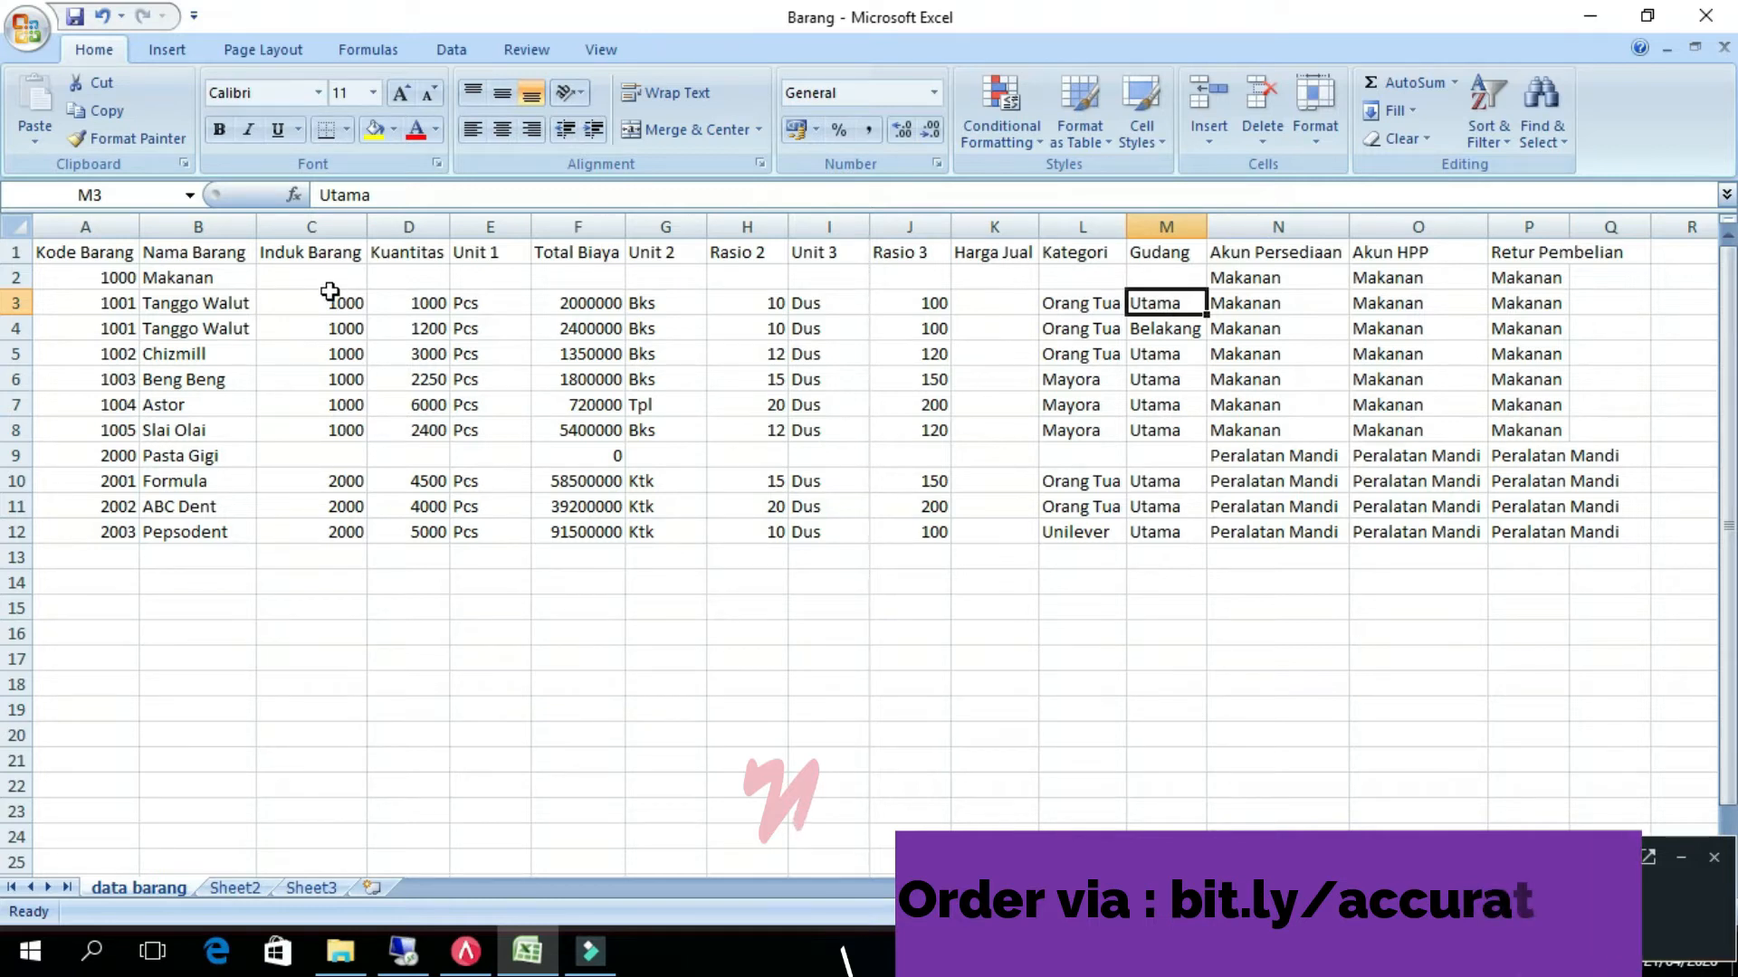
{"action": "left_click", "coordinate": [330, 291]}
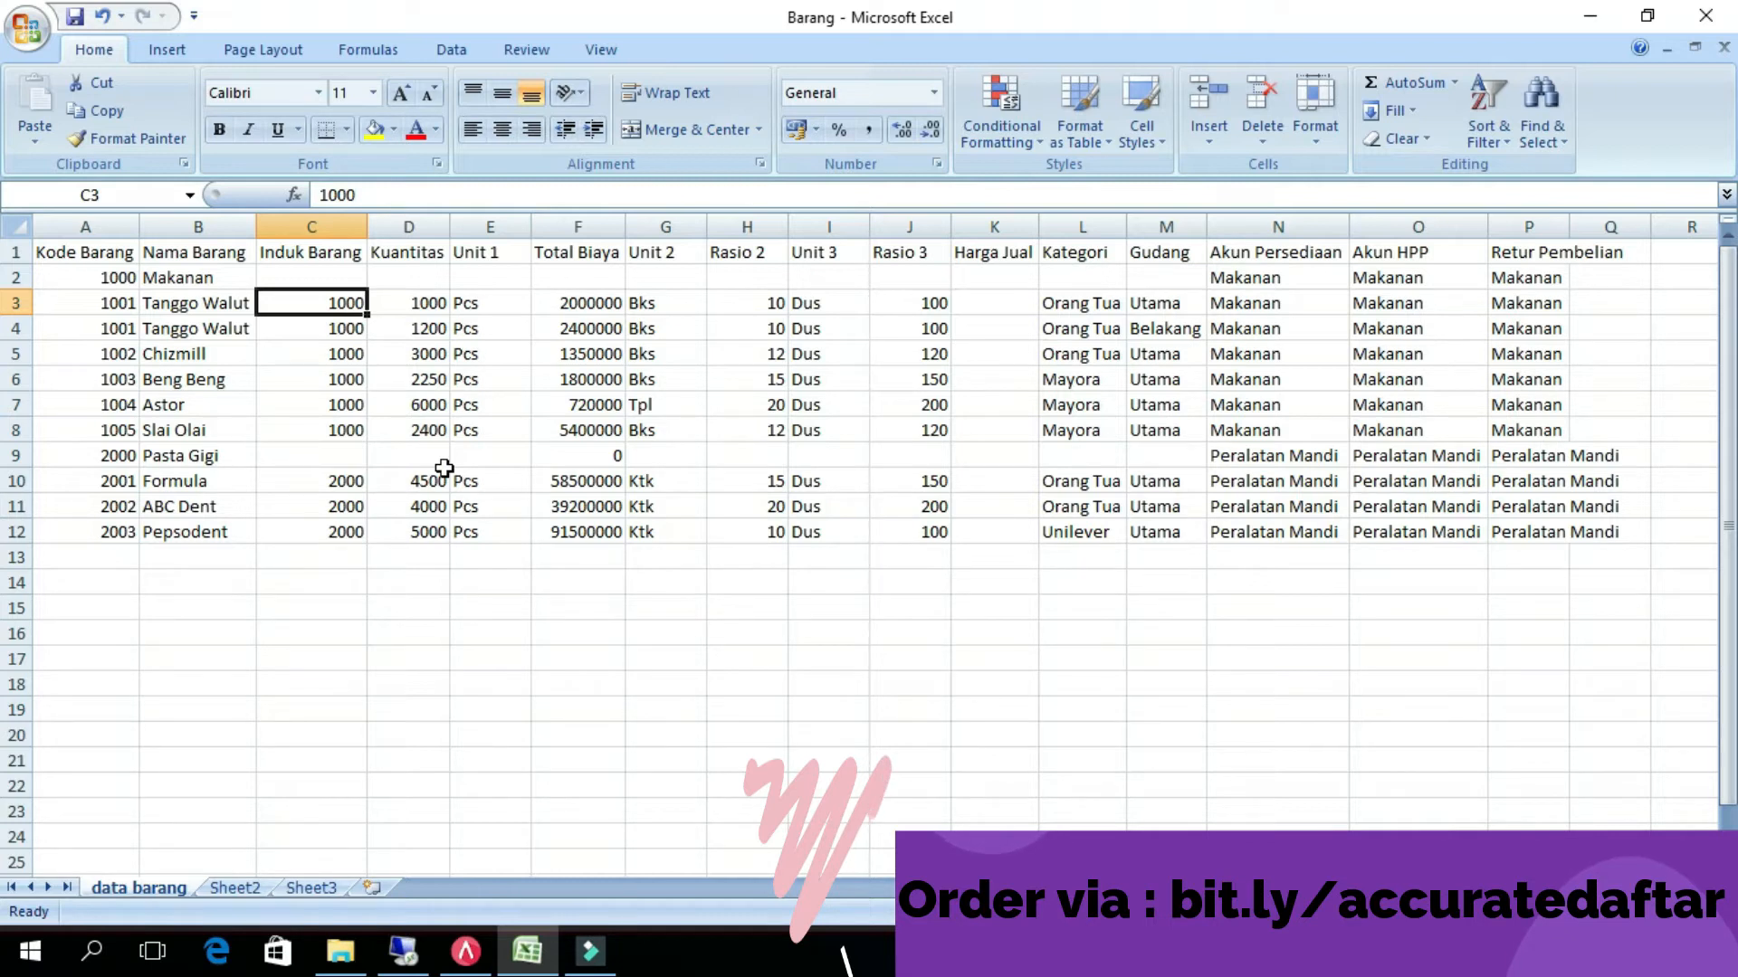
{"action": "left_click", "coordinate": [557, 303]}
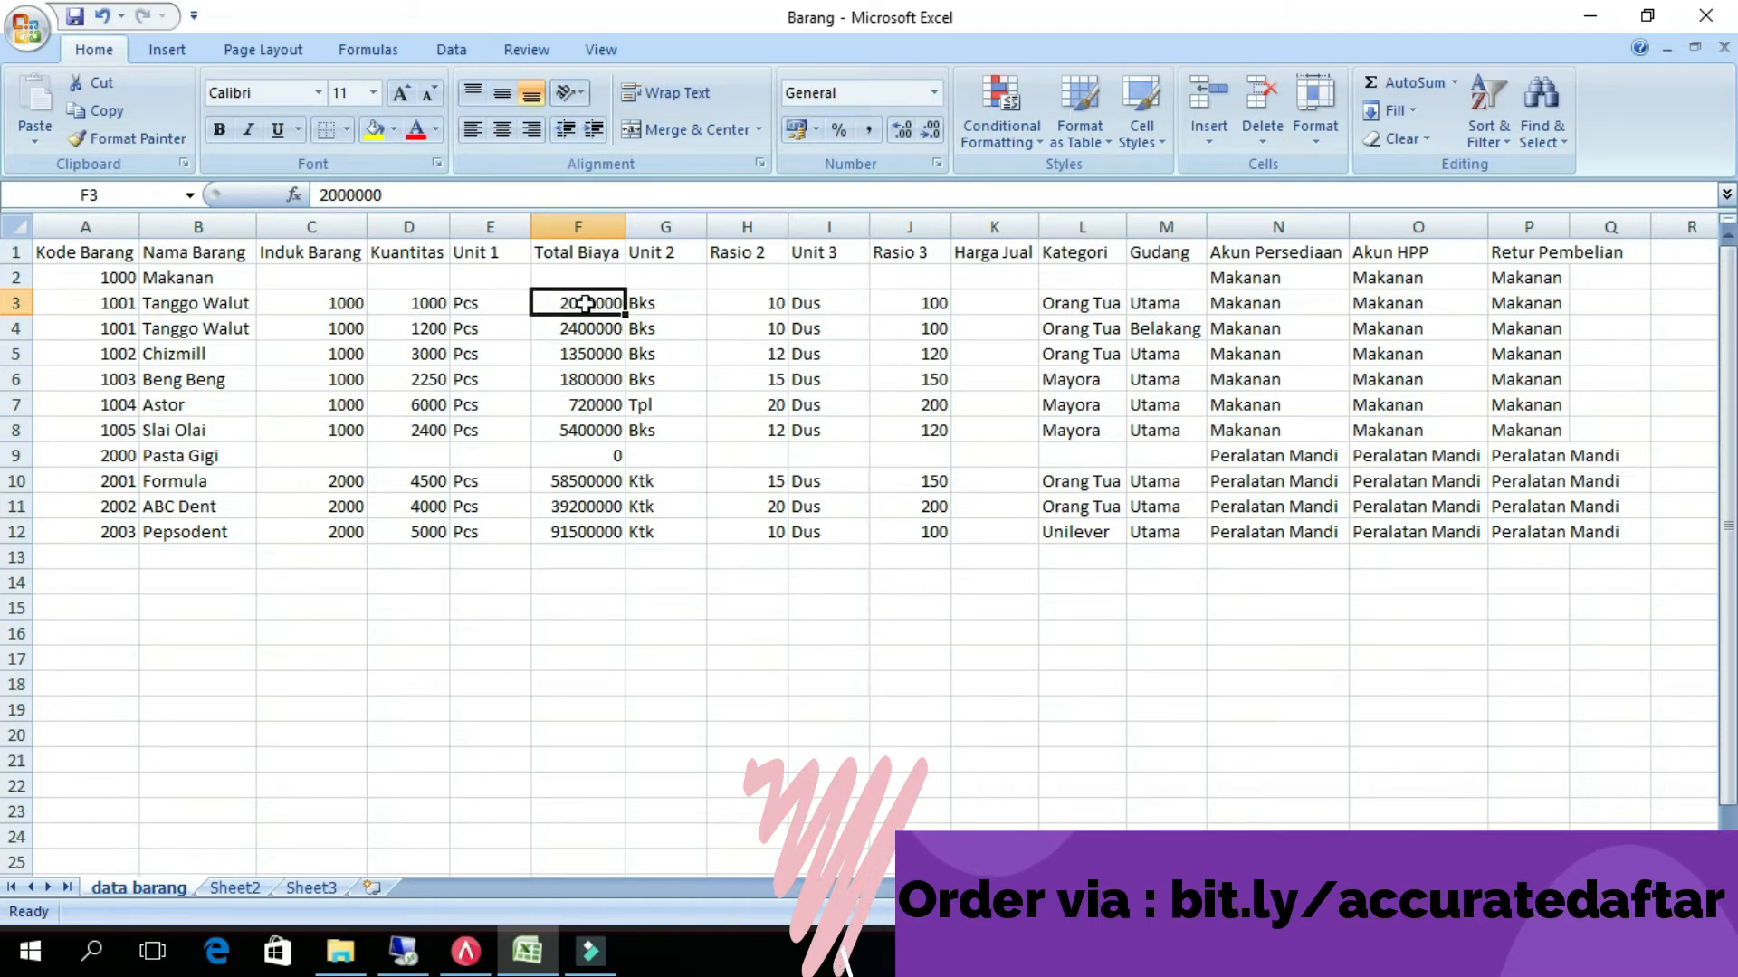
{"action": "left_click", "coordinate": [464, 304]}
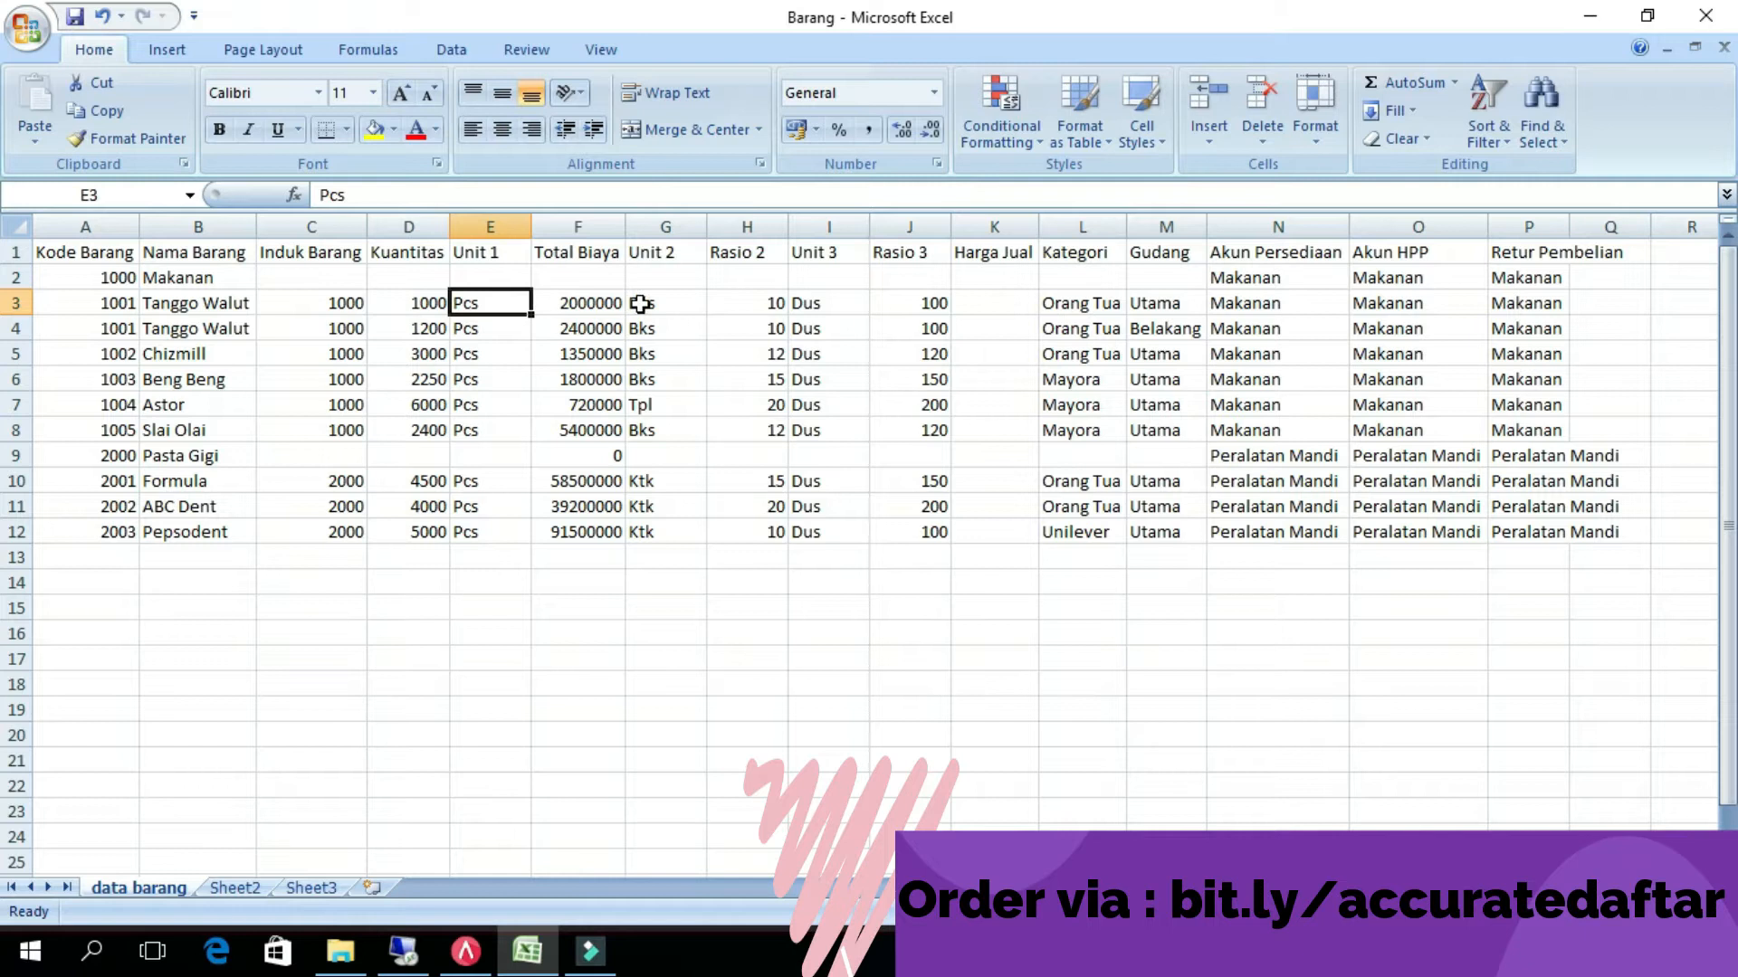
{"action": "left_click", "coordinate": [639, 304]}
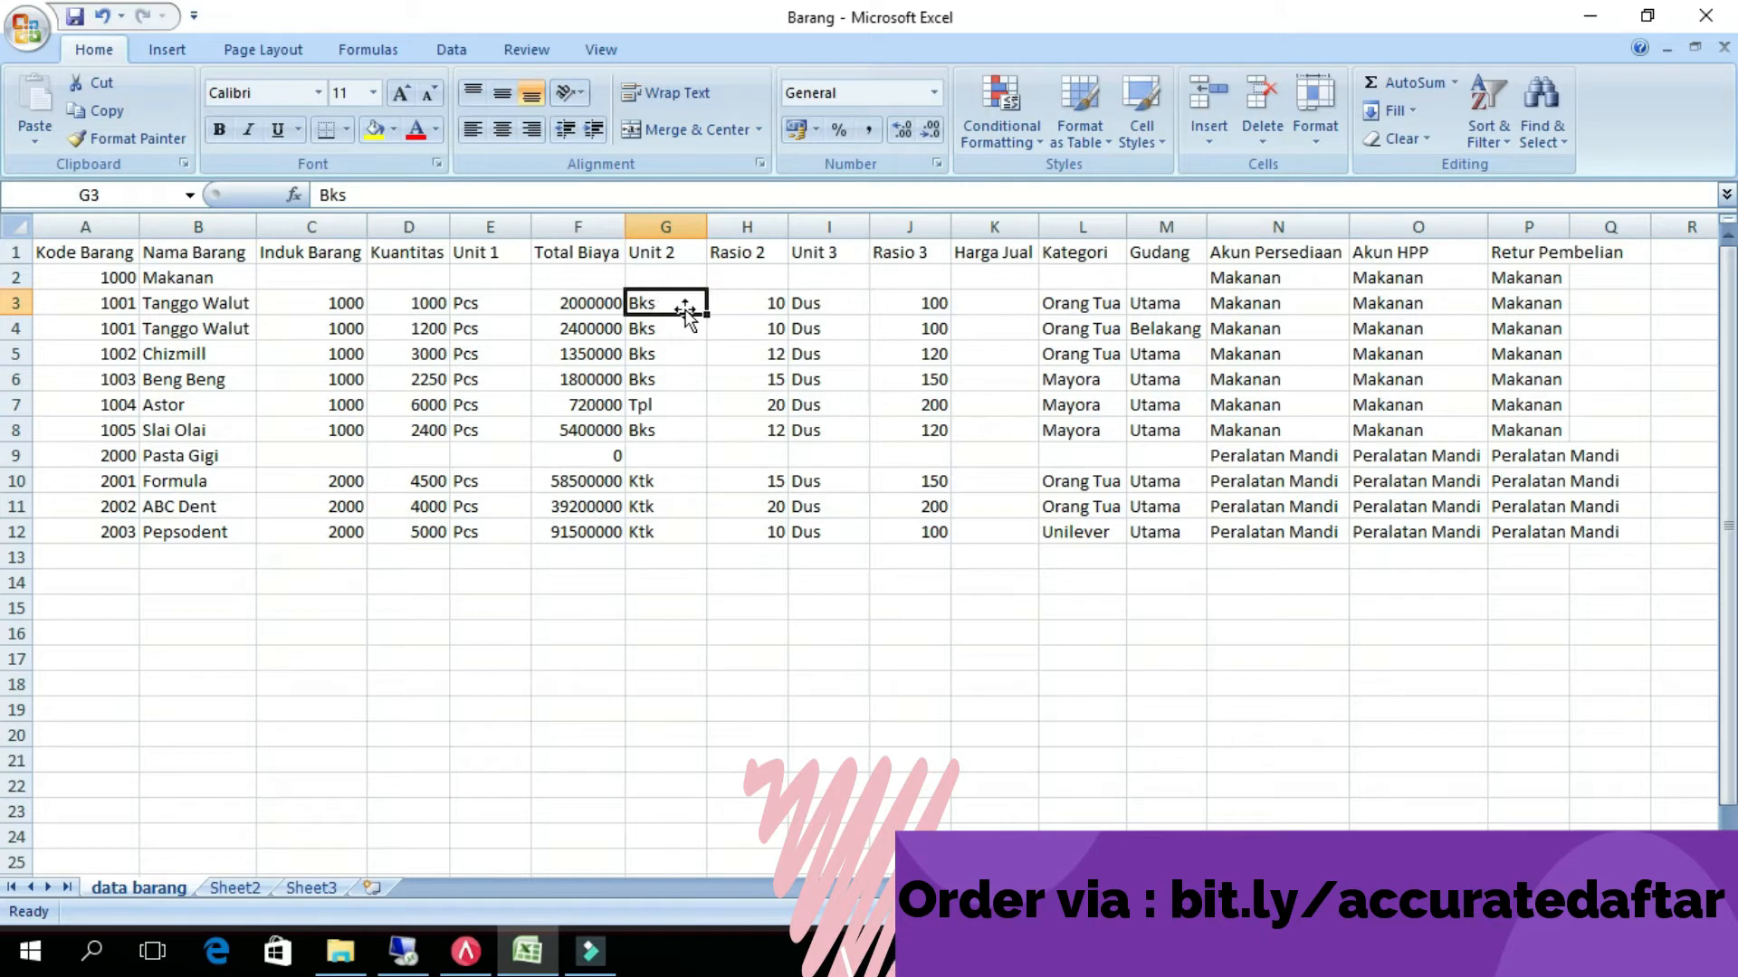
{"action": "left_click", "coordinate": [731, 299]}
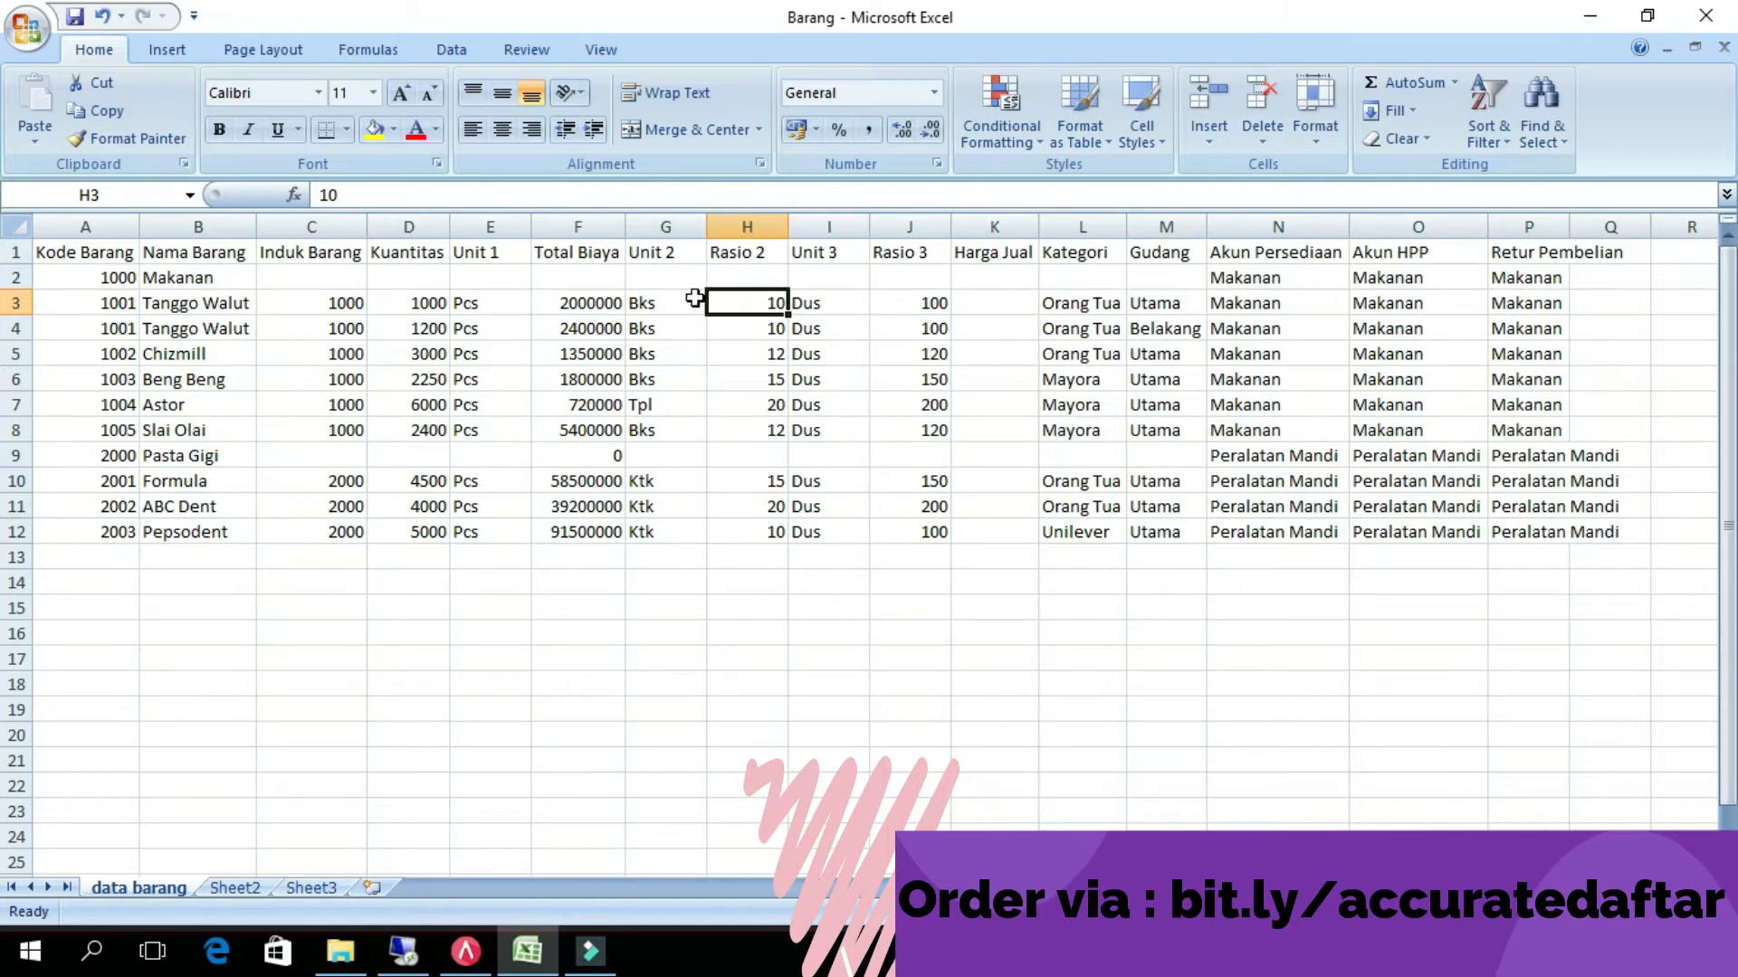
{"action": "left_click", "coordinate": [807, 302]}
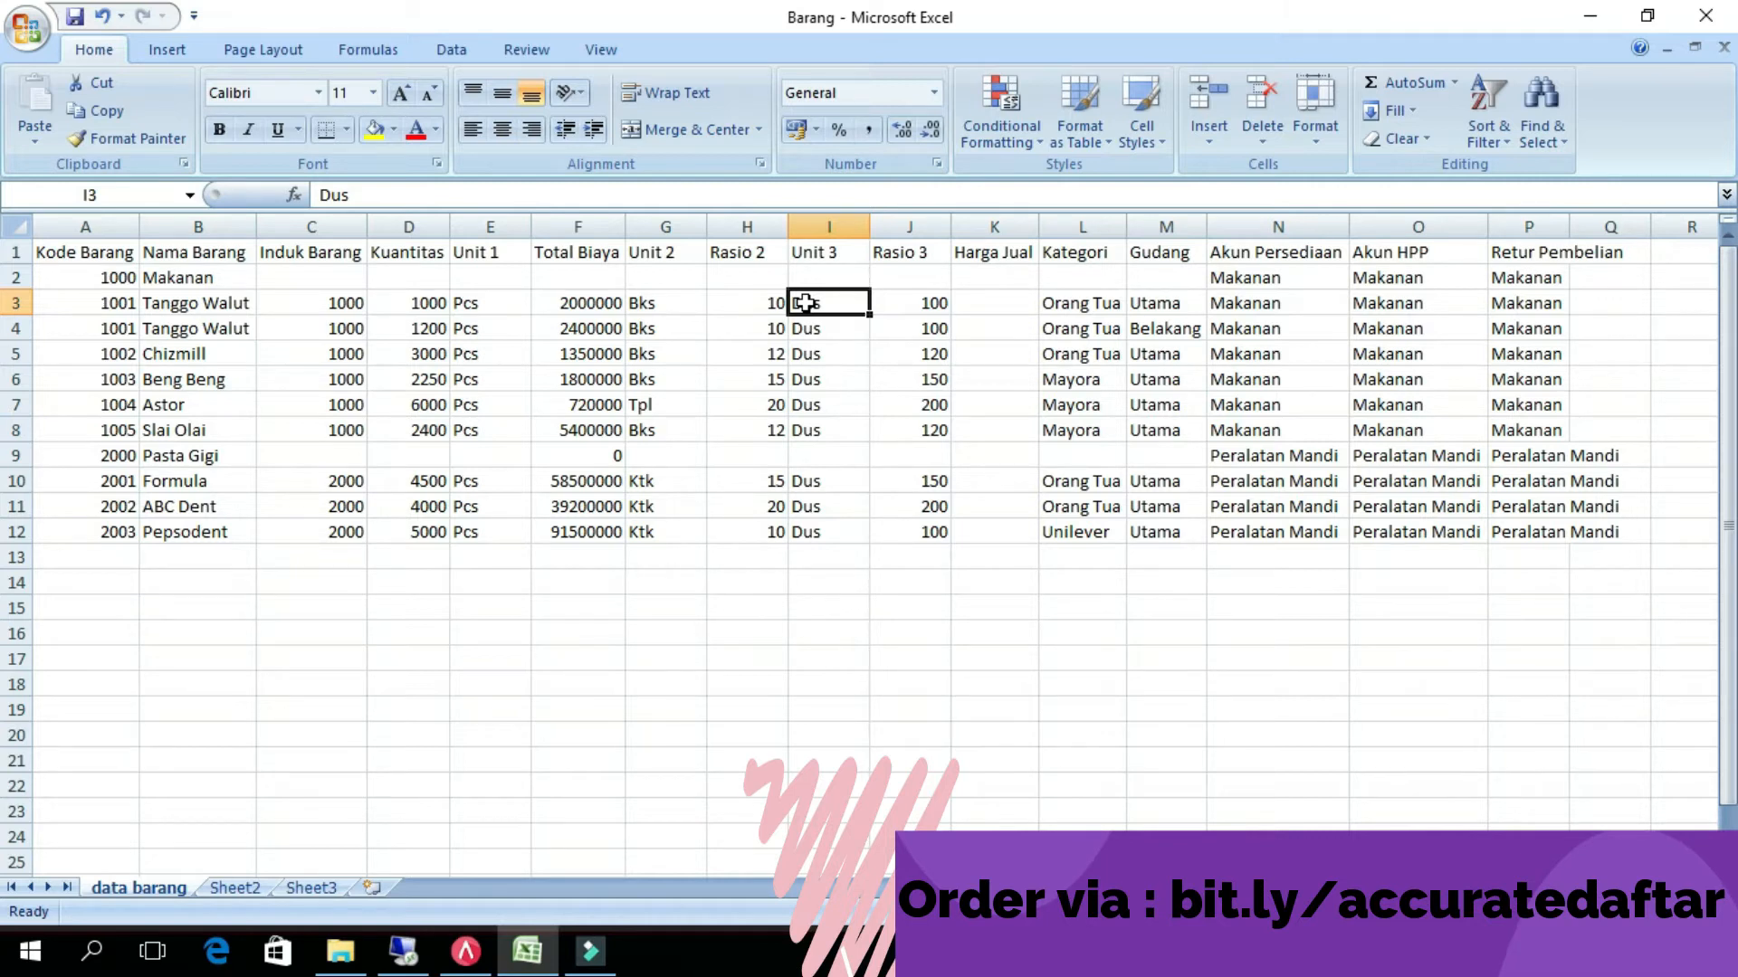
{"action": "left_click", "coordinate": [909, 304]}
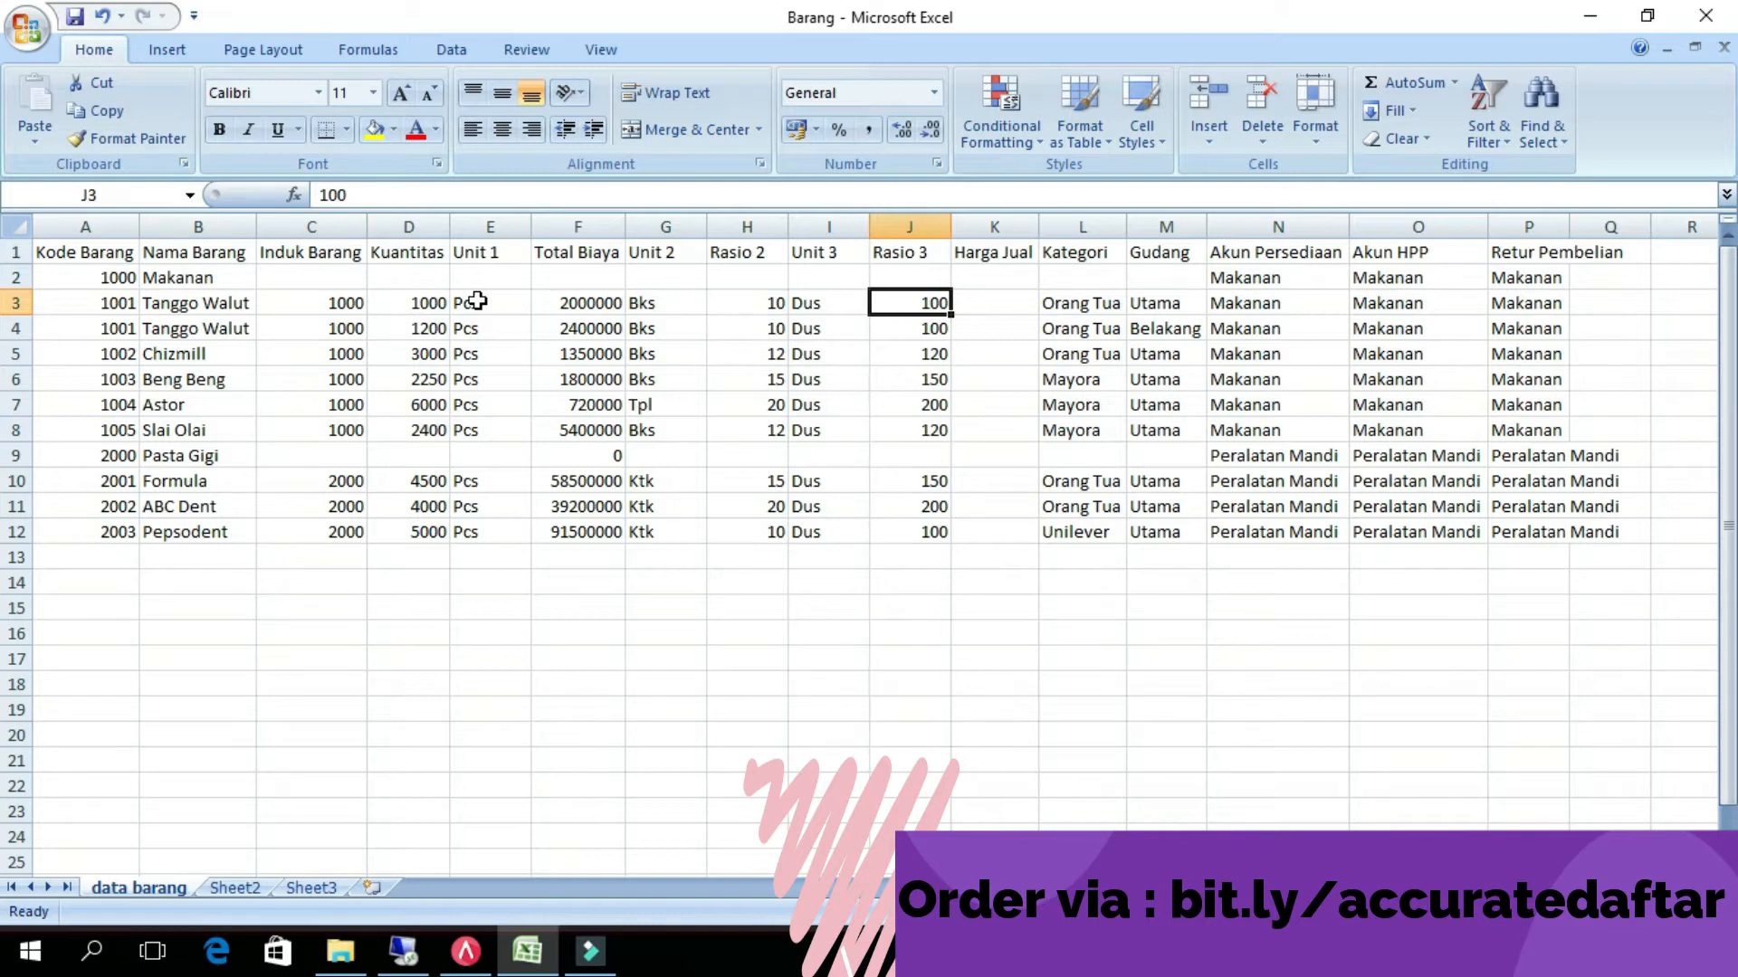
- Examine the category, warehouse, inventory account and selling price columns, including the two Tanggo Walut rows, and return to Accurate's item list
{"action": "left_click", "coordinate": [1111, 306]}
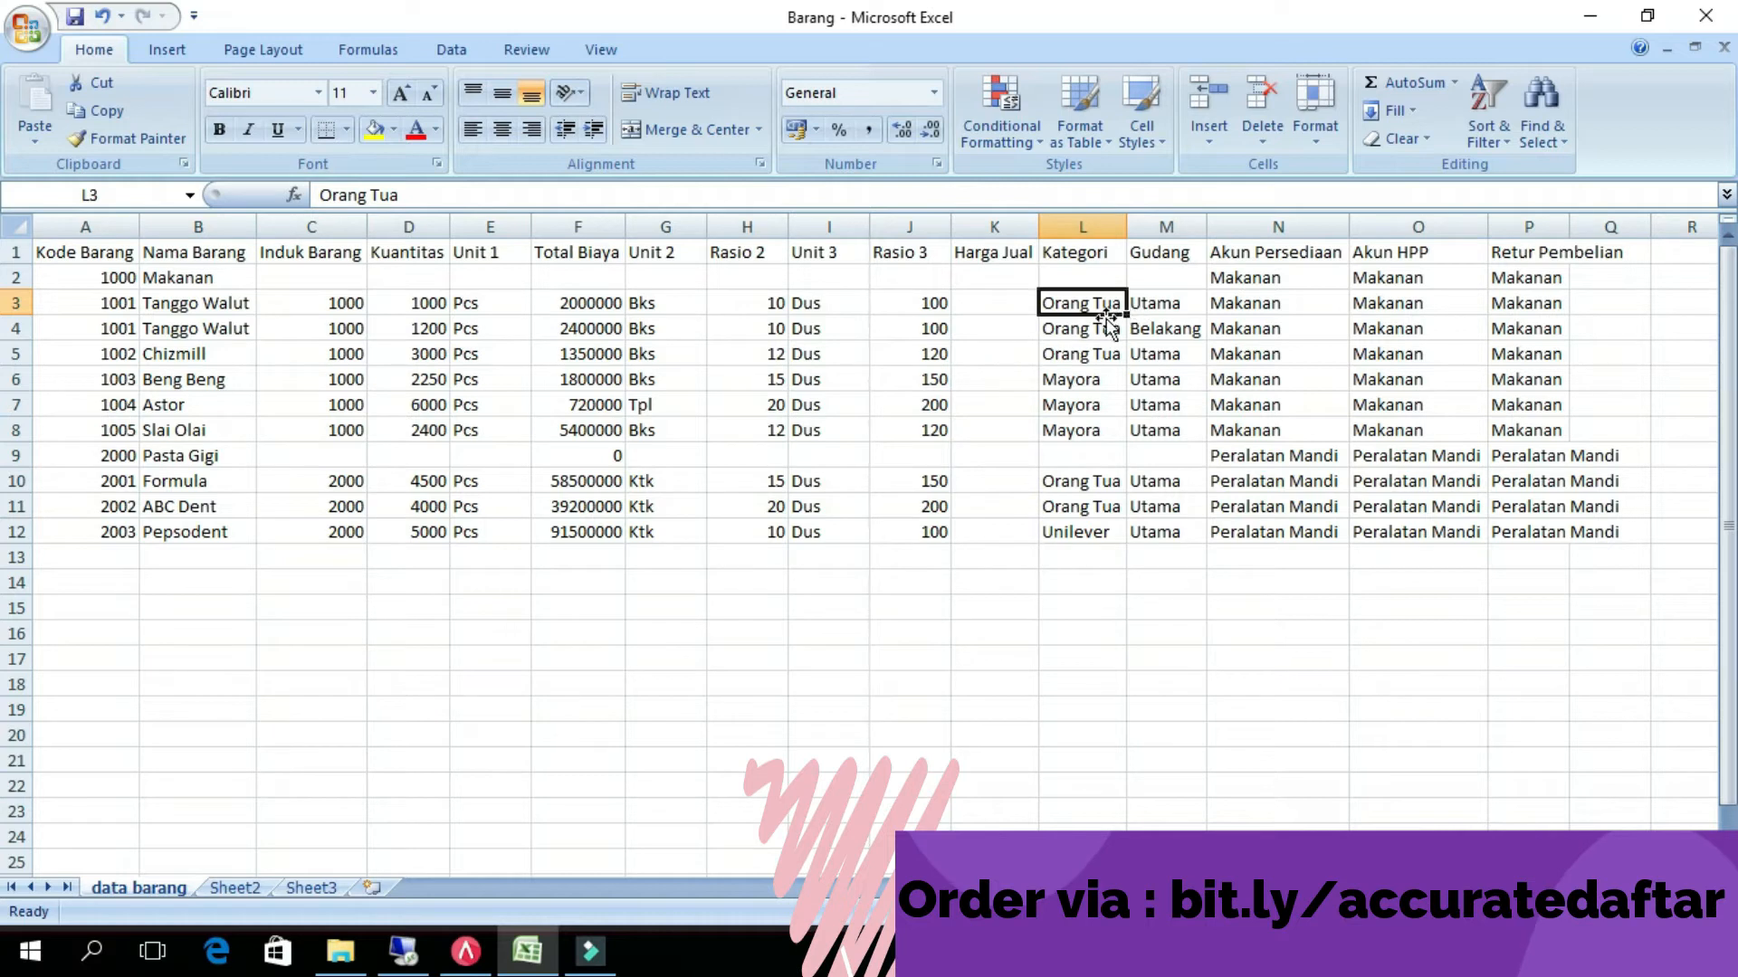
{"action": "left_click", "coordinate": [1080, 371]}
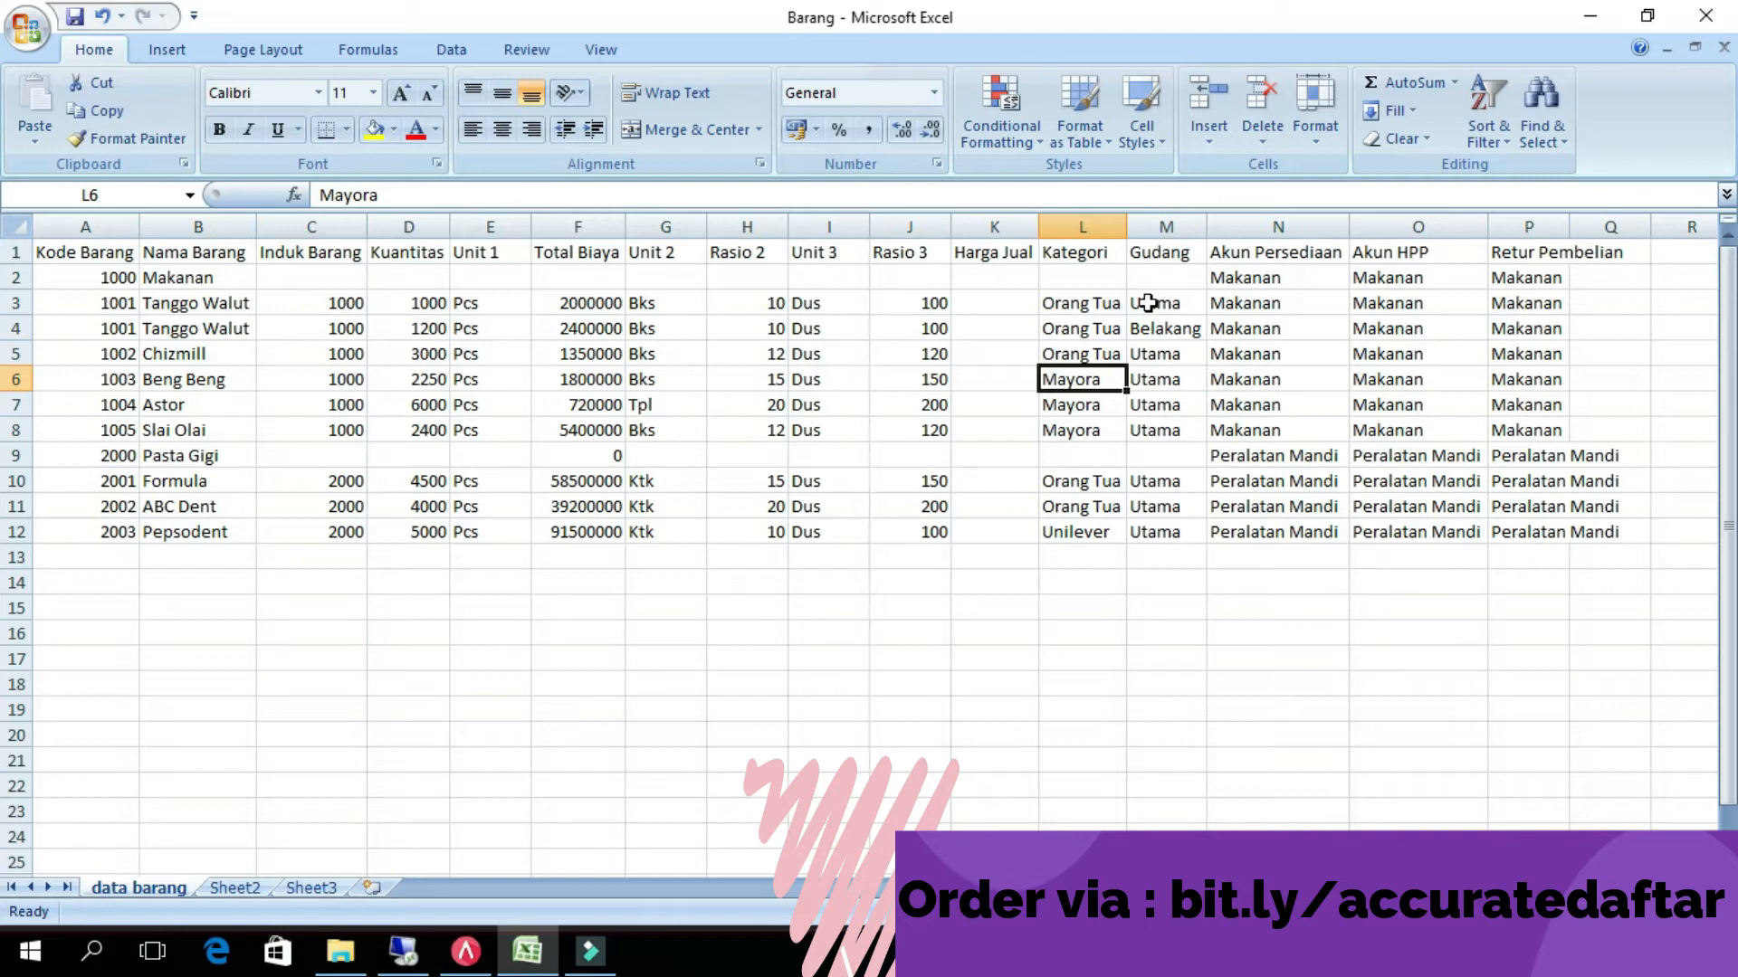
{"action": "left_click", "coordinate": [18, 303]}
{"action": "left_click_drag", "start_coordinate": [18, 303], "coordinate": [18, 328]}
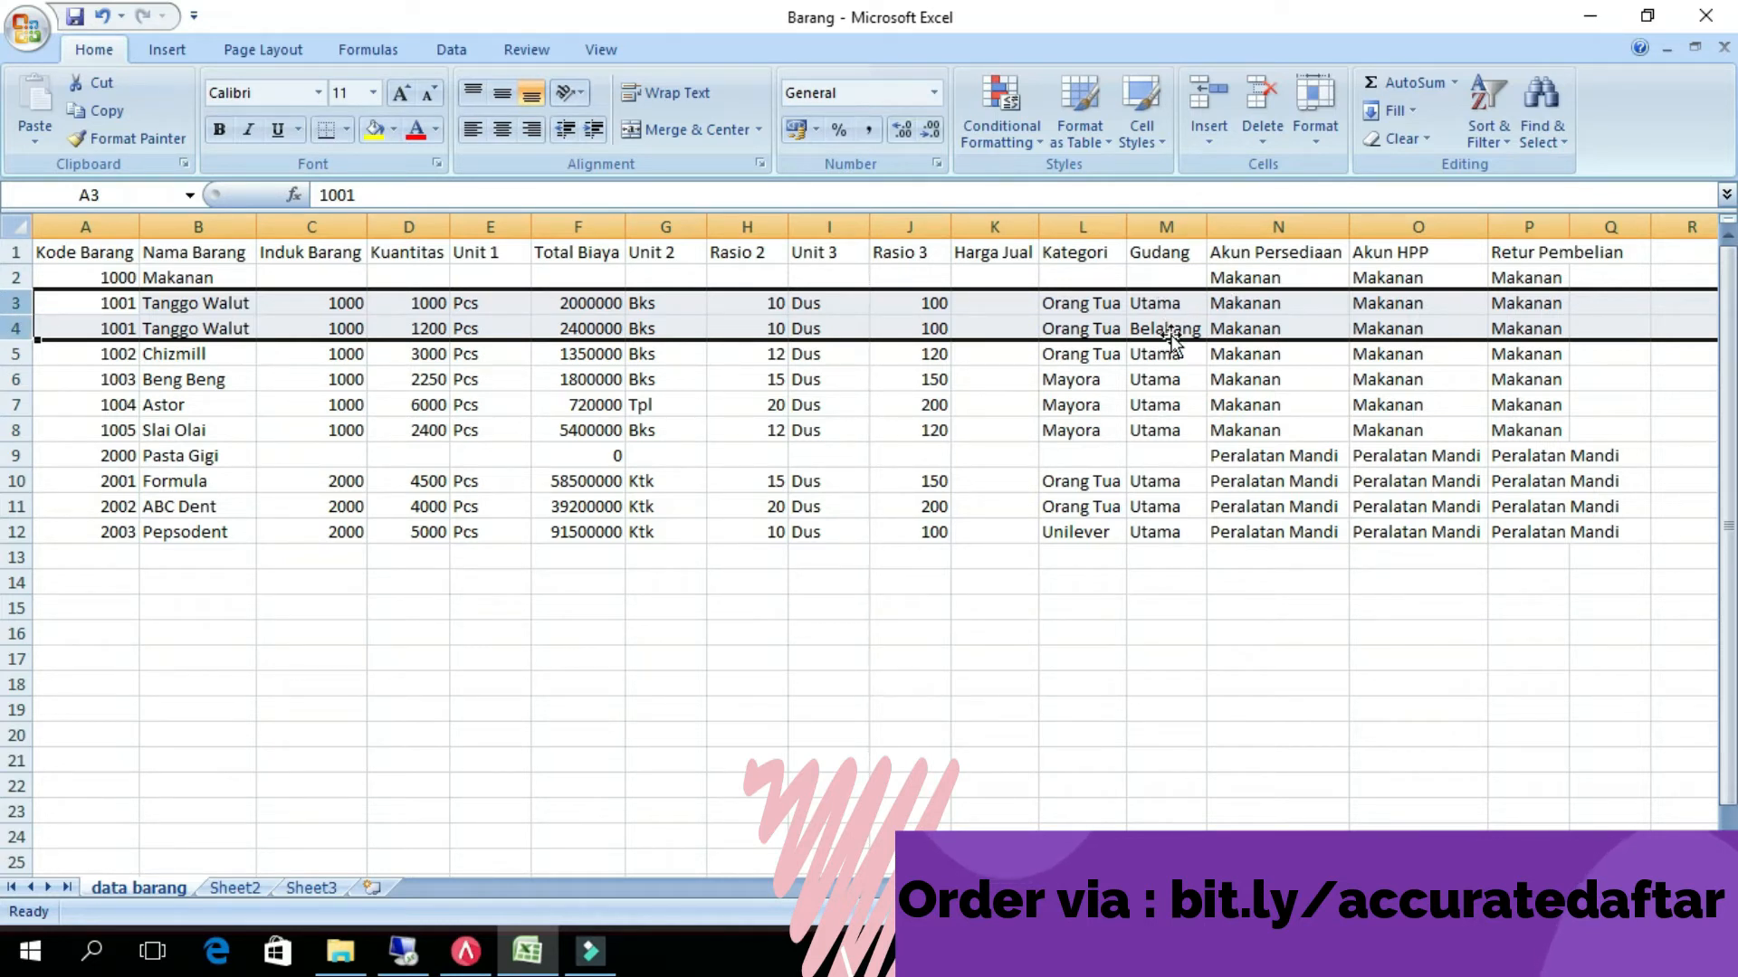
{"action": "left_click", "coordinate": [1272, 354]}
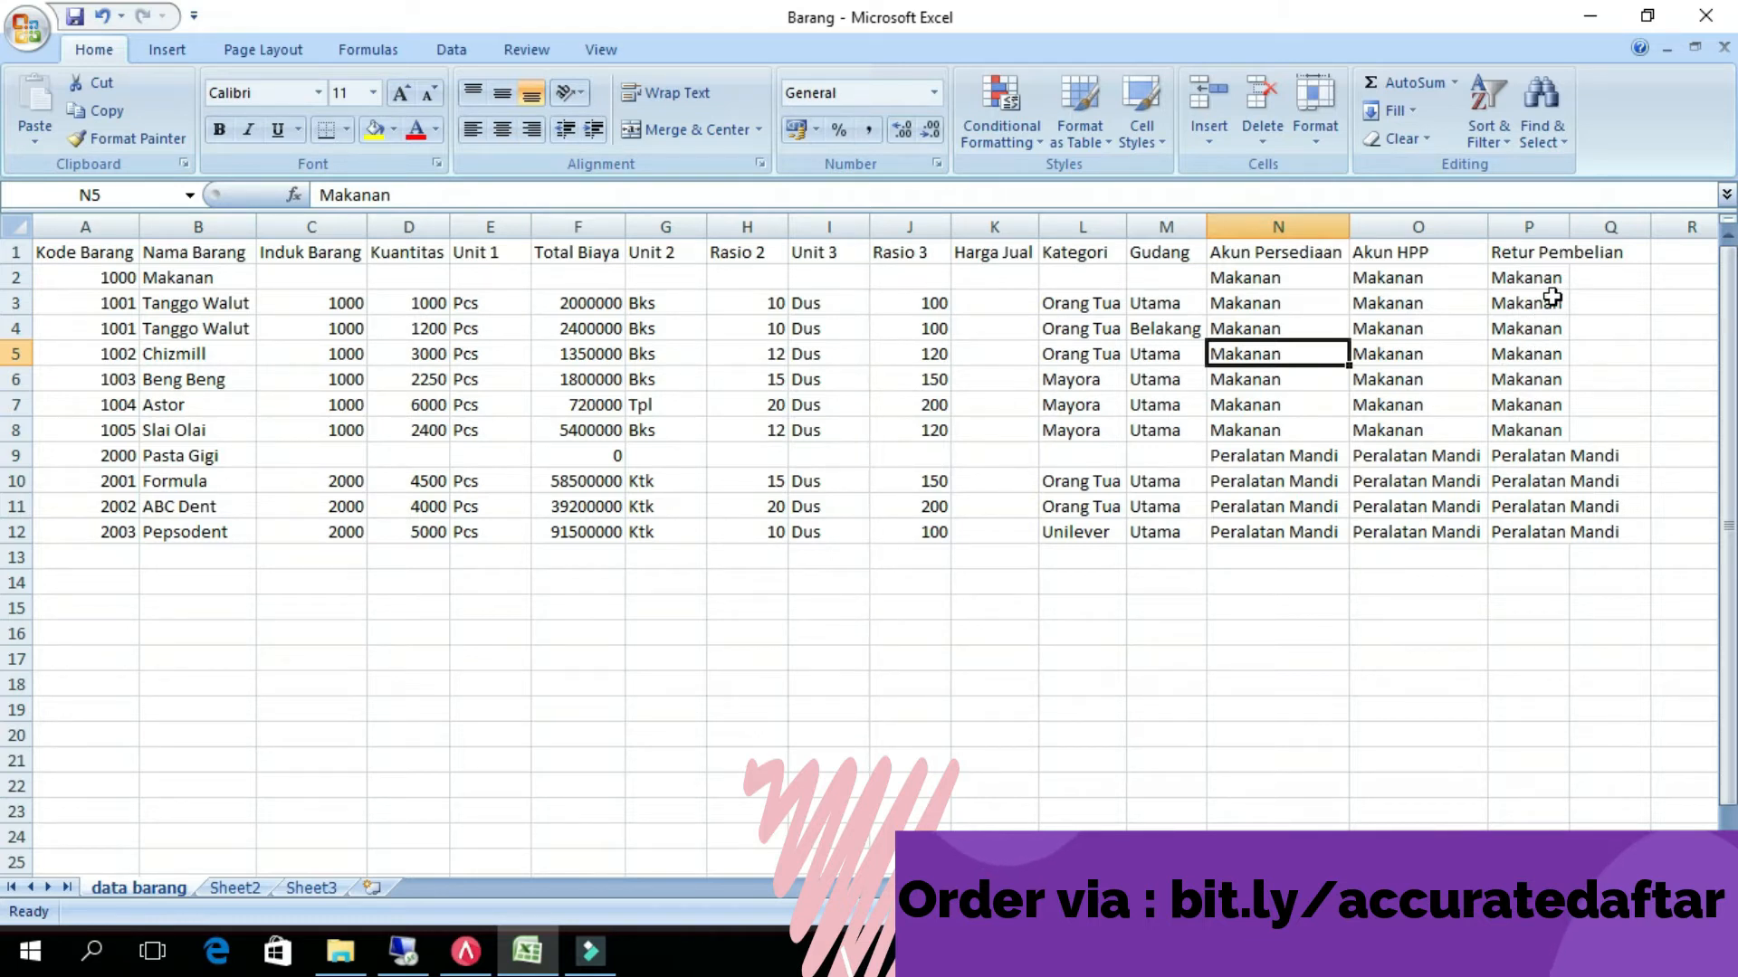
{"action": "left_click", "coordinate": [1000, 302]}
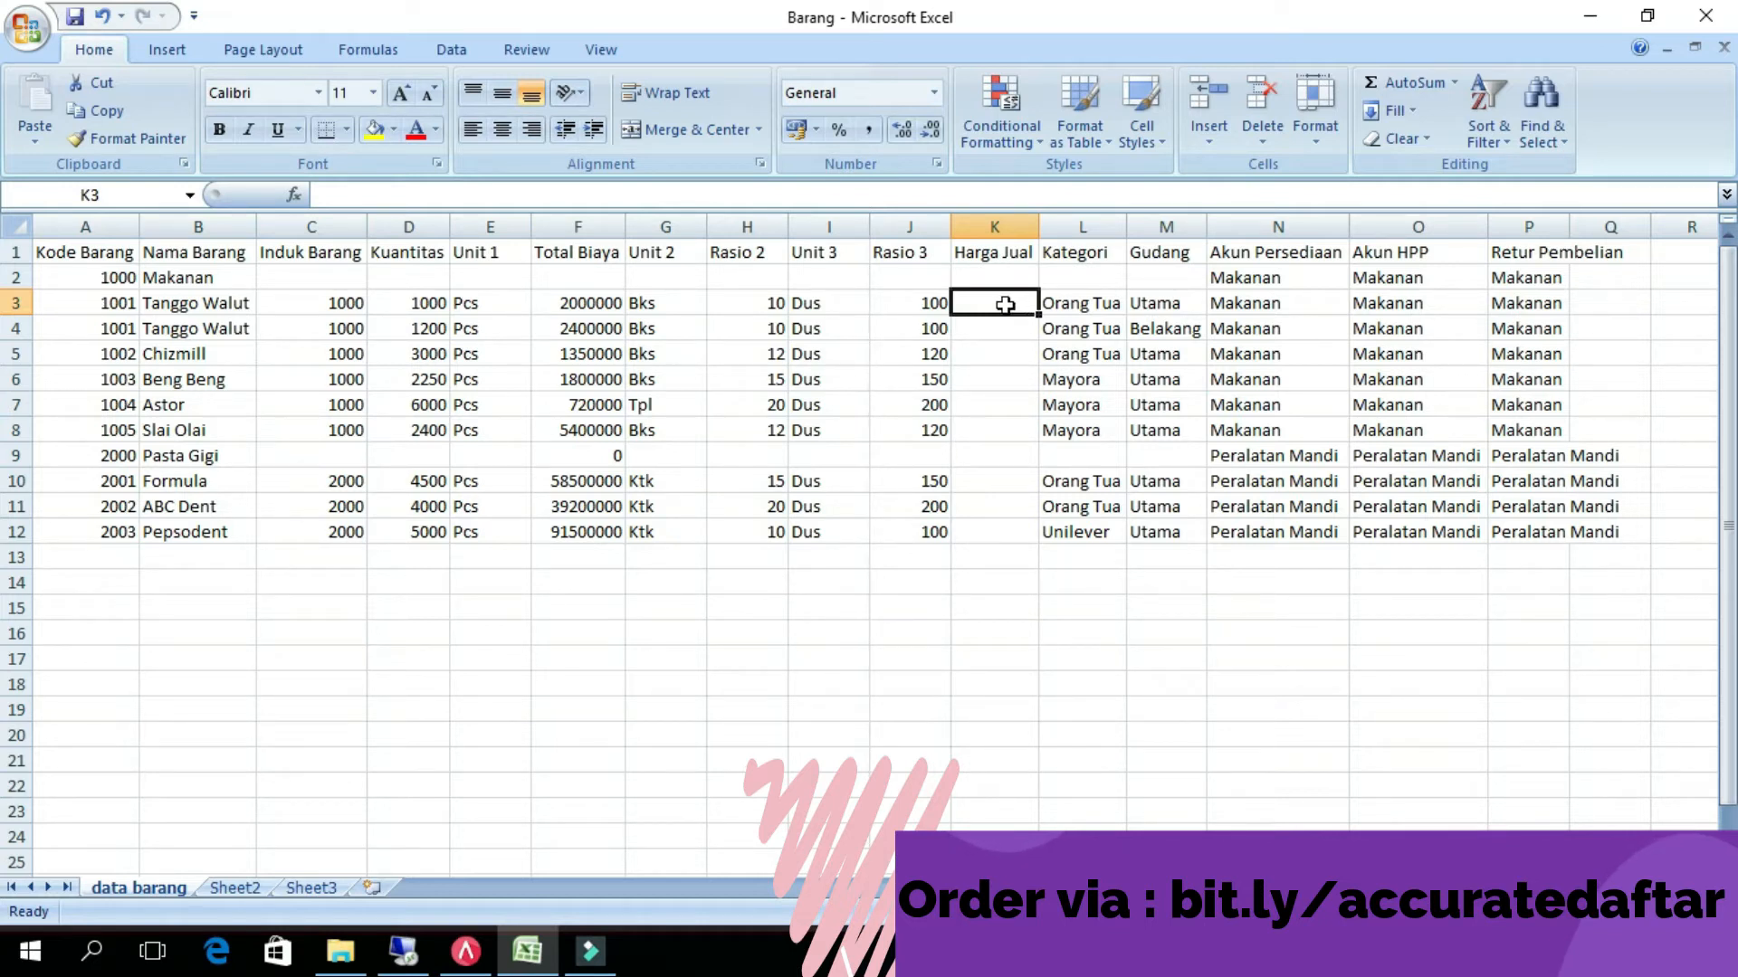
{"action": "left_click", "coordinate": [487, 305]}
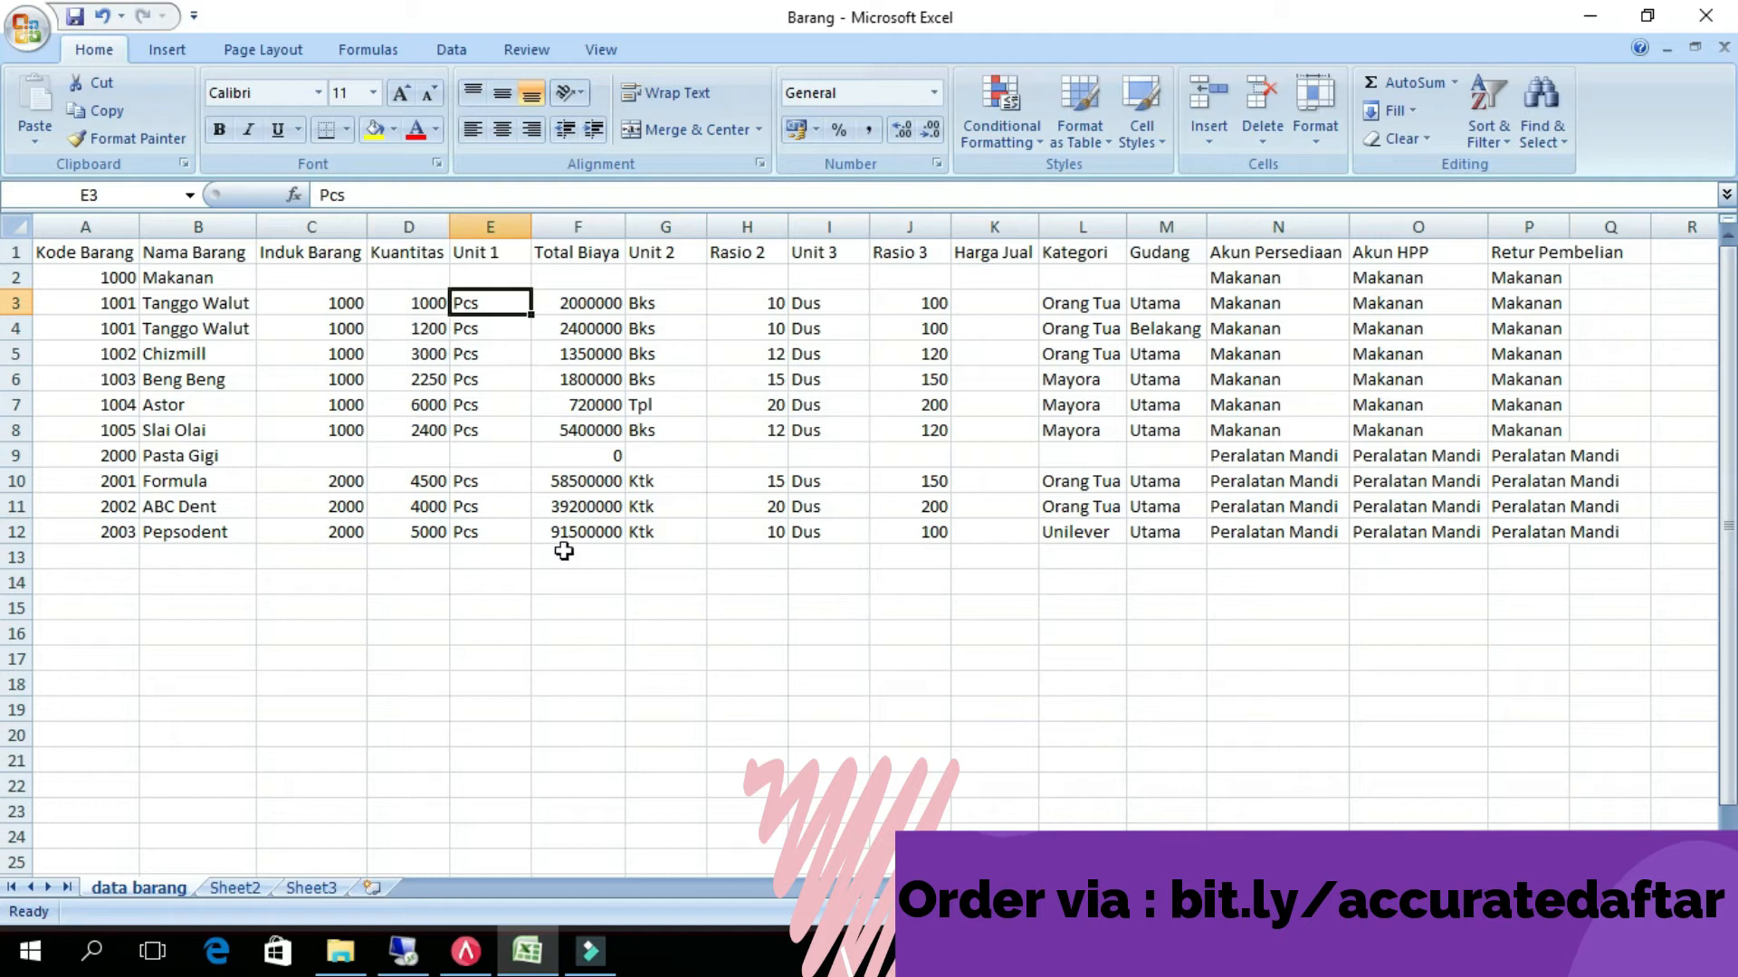
{"action": "left_click", "coordinate": [467, 951]}
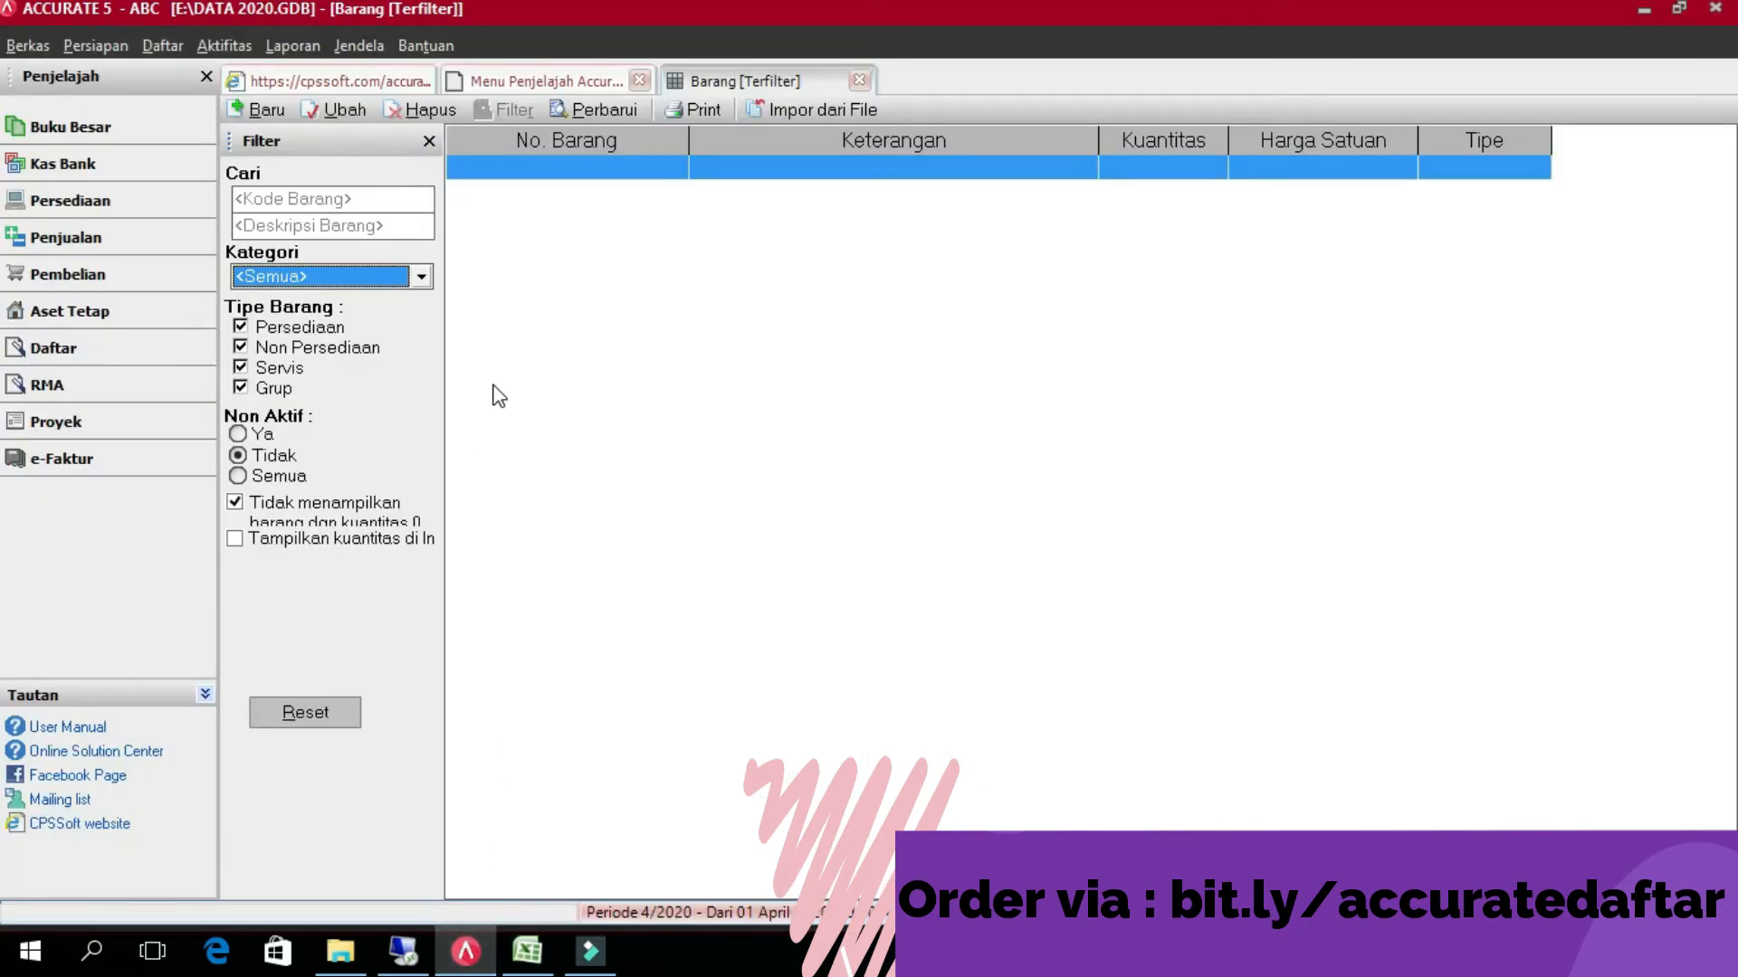
- Close the open item list and module menu, reopen Barang dan Jasa from the inventory module, and start an item import from file
{"action": "left_click", "coordinate": [649, 442]}
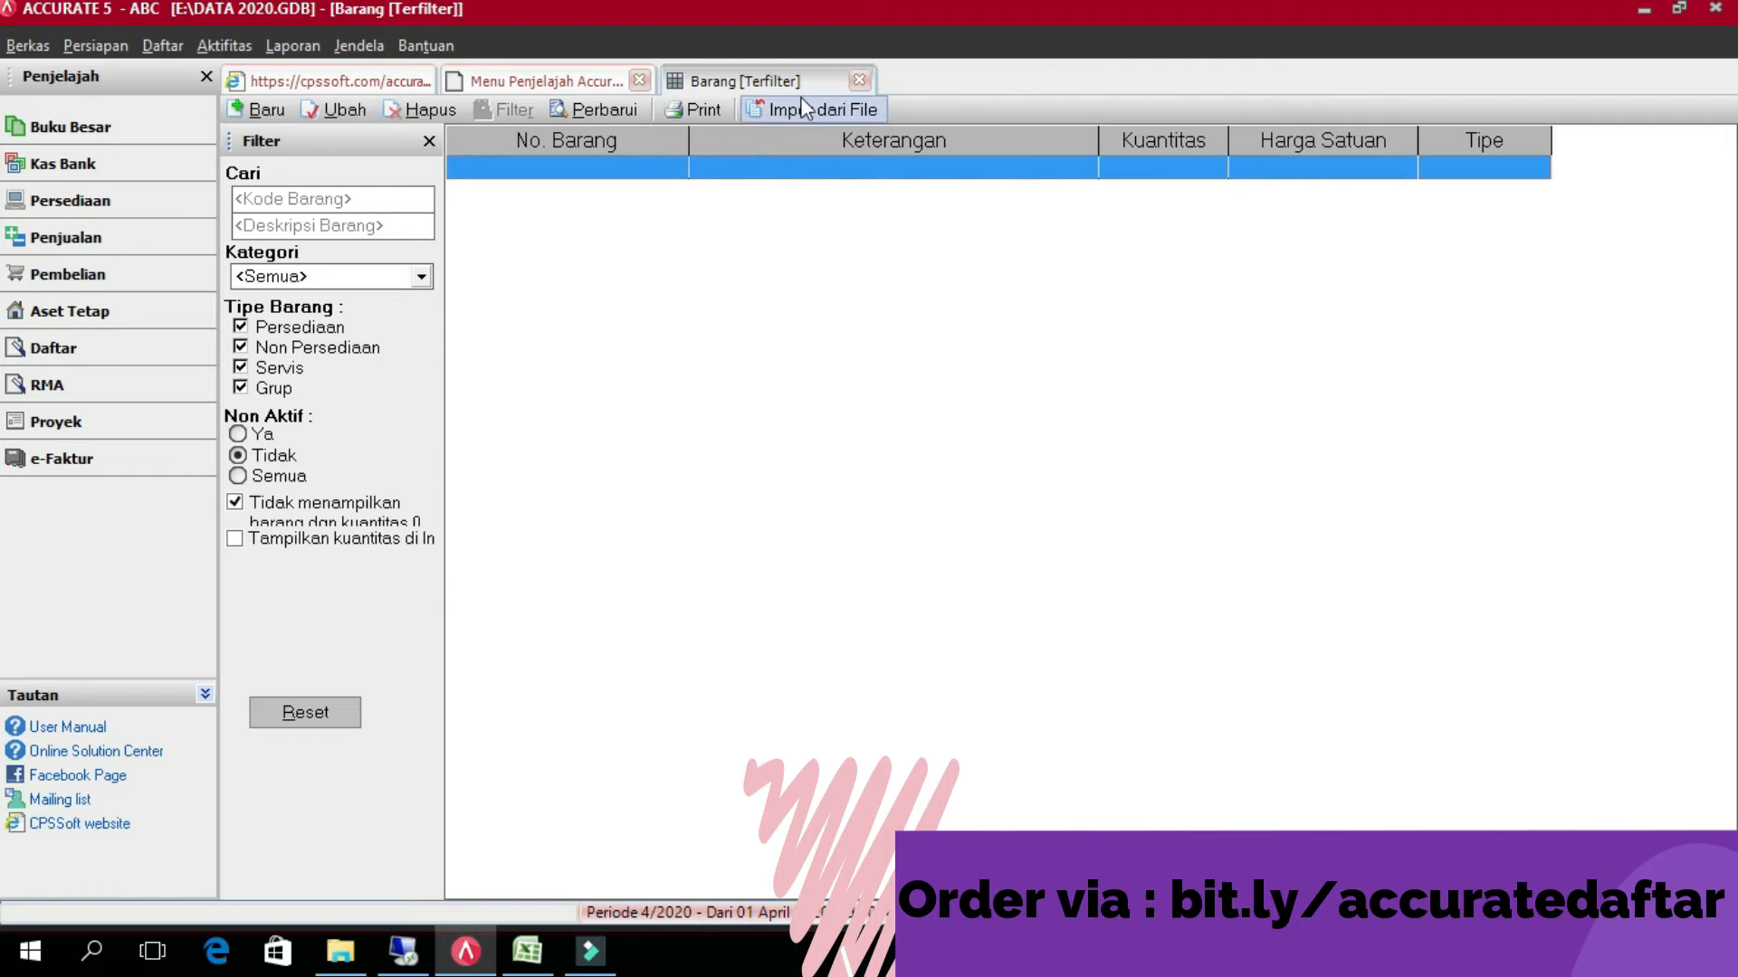
{"action": "left_click", "coordinate": [857, 81]}
{"action": "left_click", "coordinate": [639, 81]}
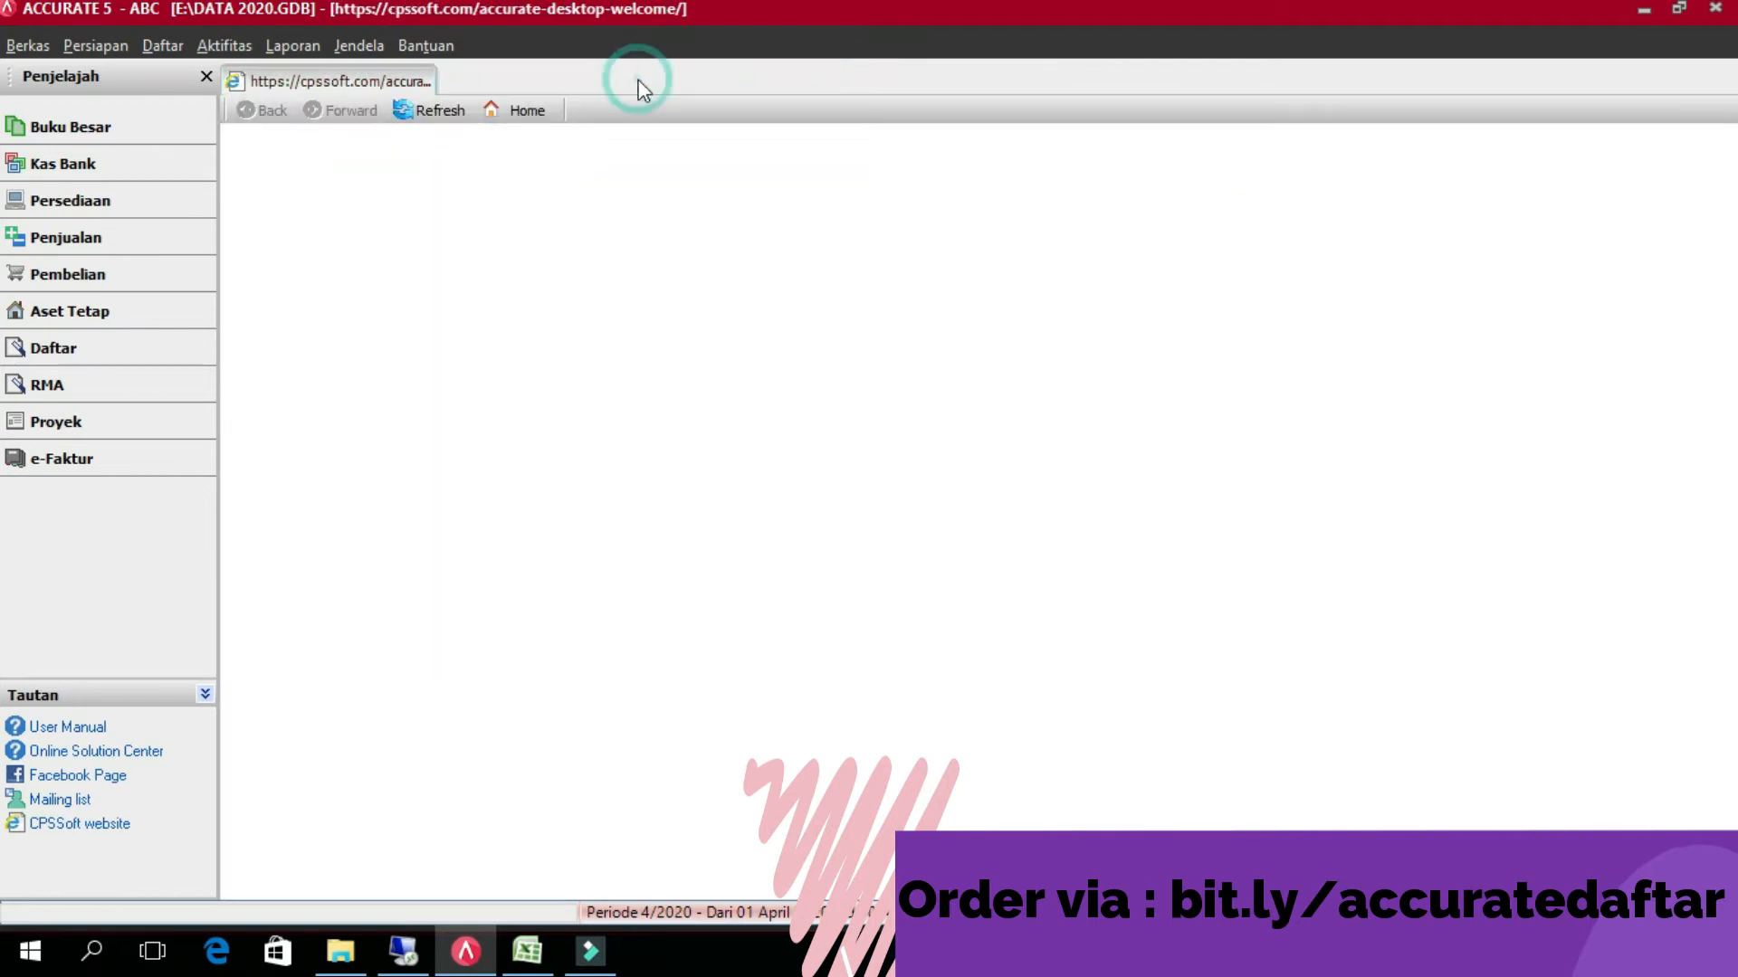
{"action": "left_click", "coordinate": [125, 214]}
{"action": "left_click", "coordinate": [476, 172]}
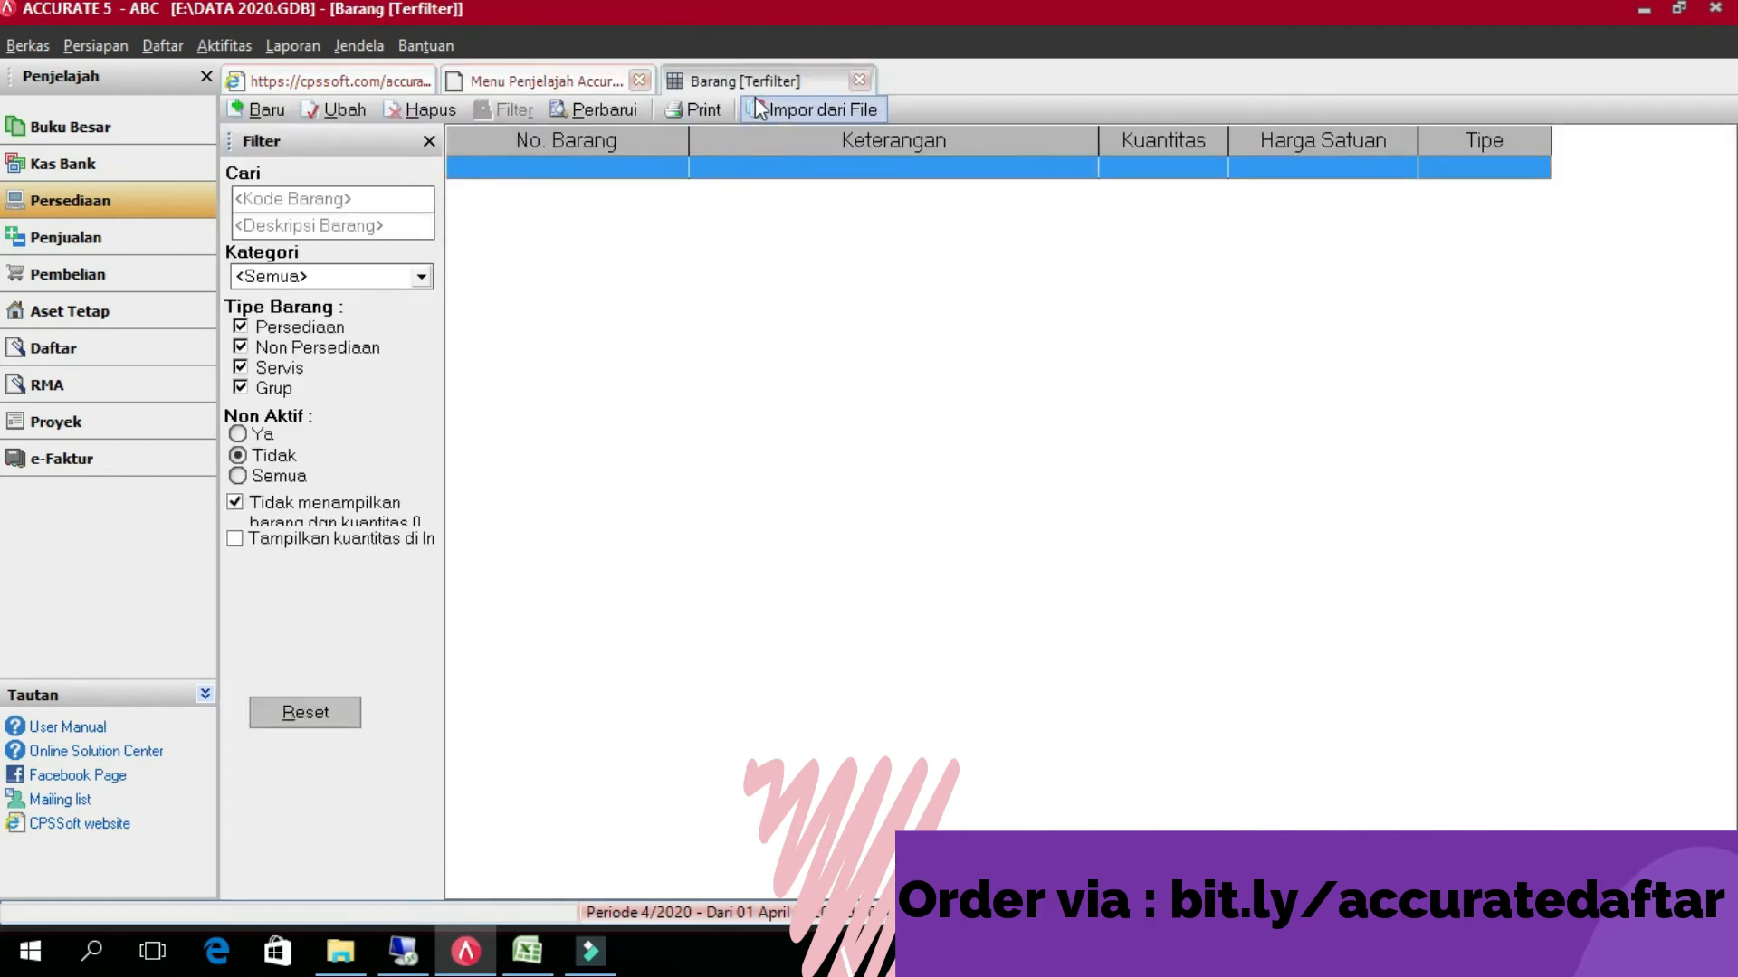
{"action": "left_click", "coordinate": [811, 110]}
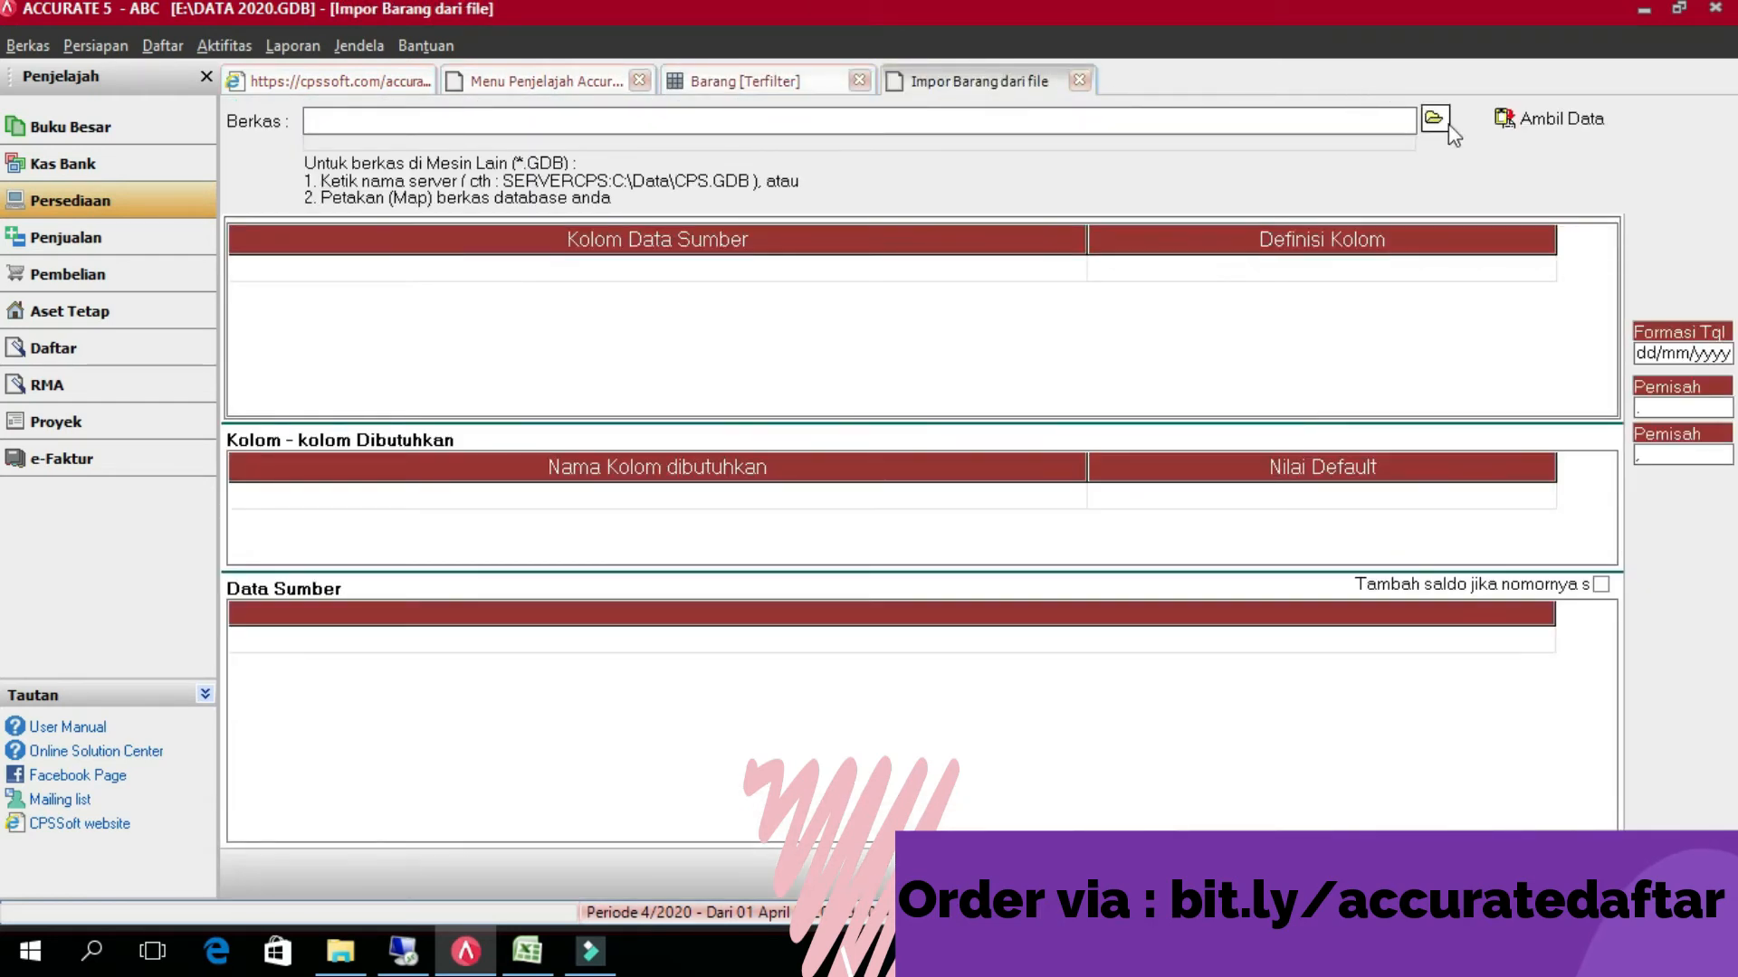
- Start browsing for the import file, look at the Barang workbook in Excel, and return to Accurate's file selection
{"action": "left_click", "coordinate": [1439, 121]}
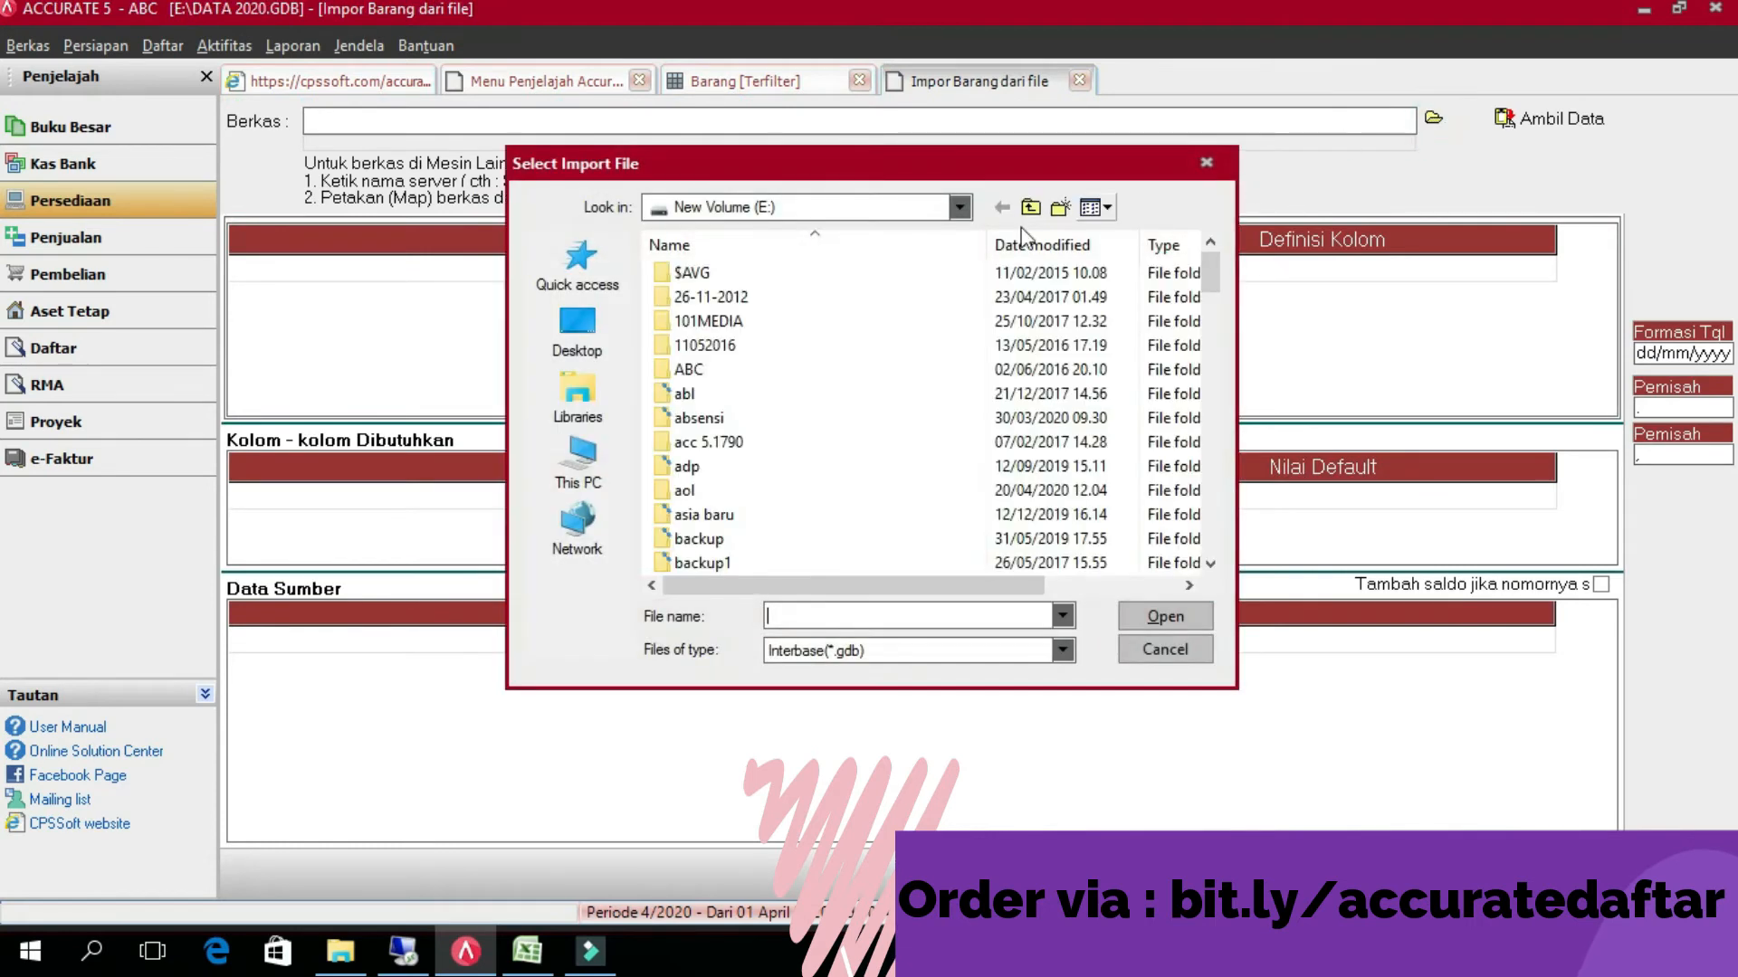
{"action": "left_click", "coordinate": [543, 952]}
{"action": "left_click", "coordinate": [588, 964]}
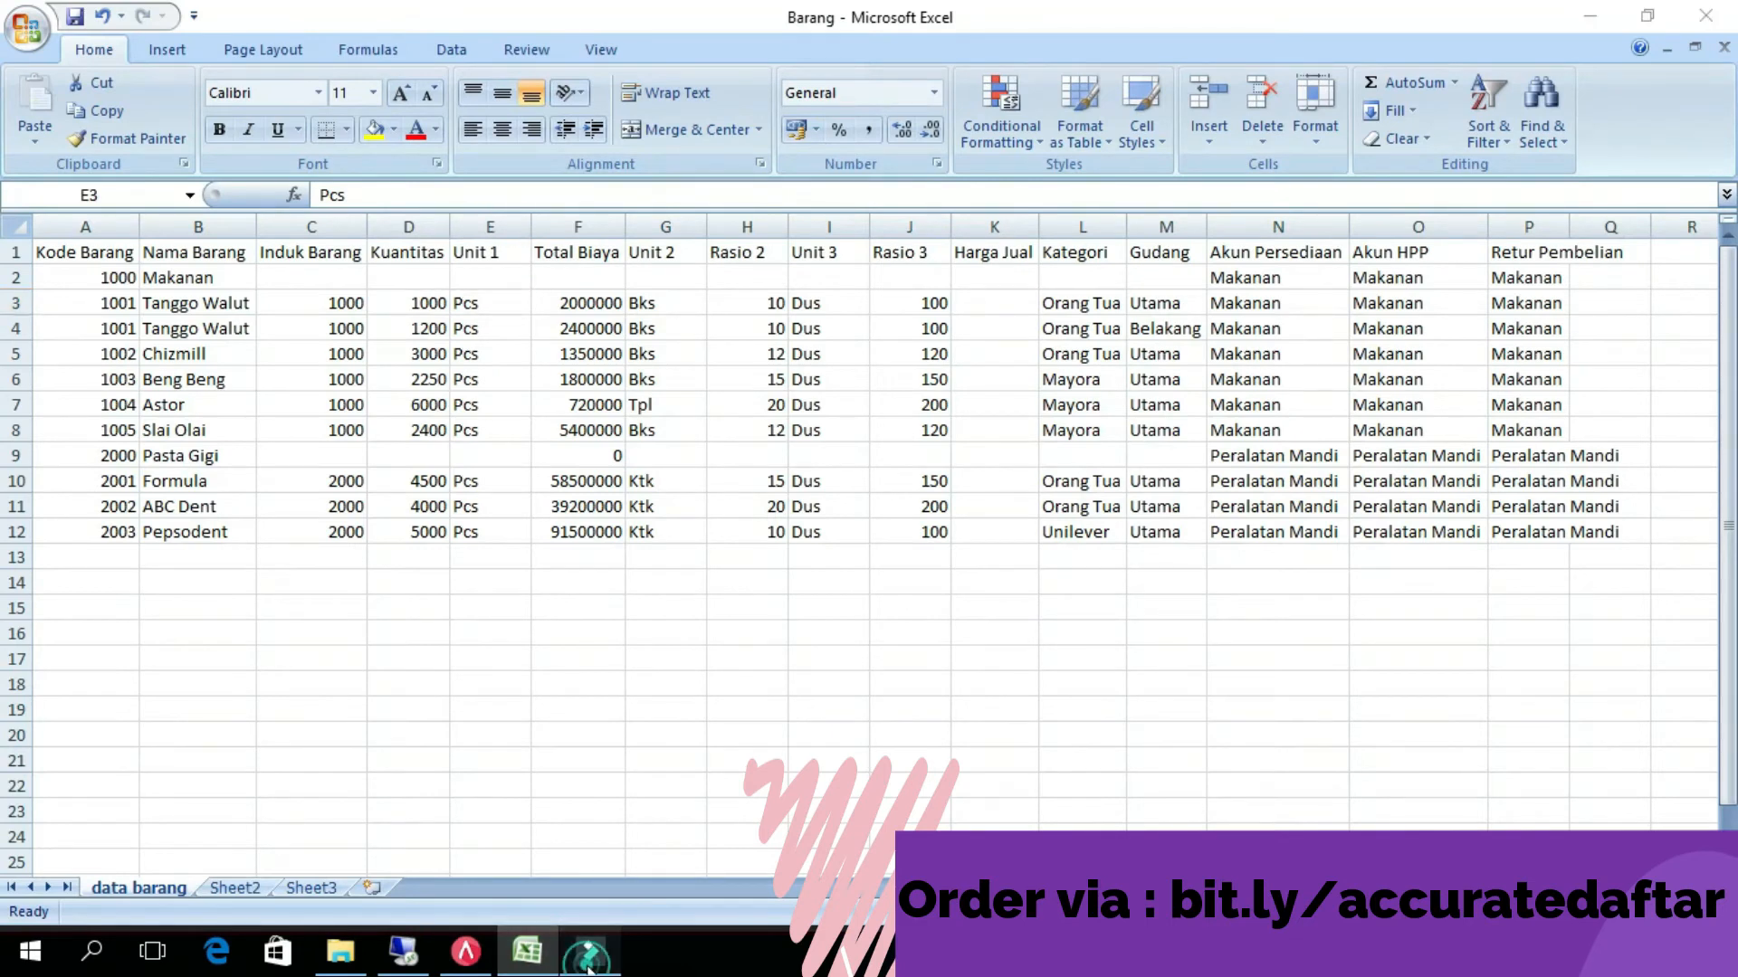
{"action": "left_click", "coordinate": [466, 952]}
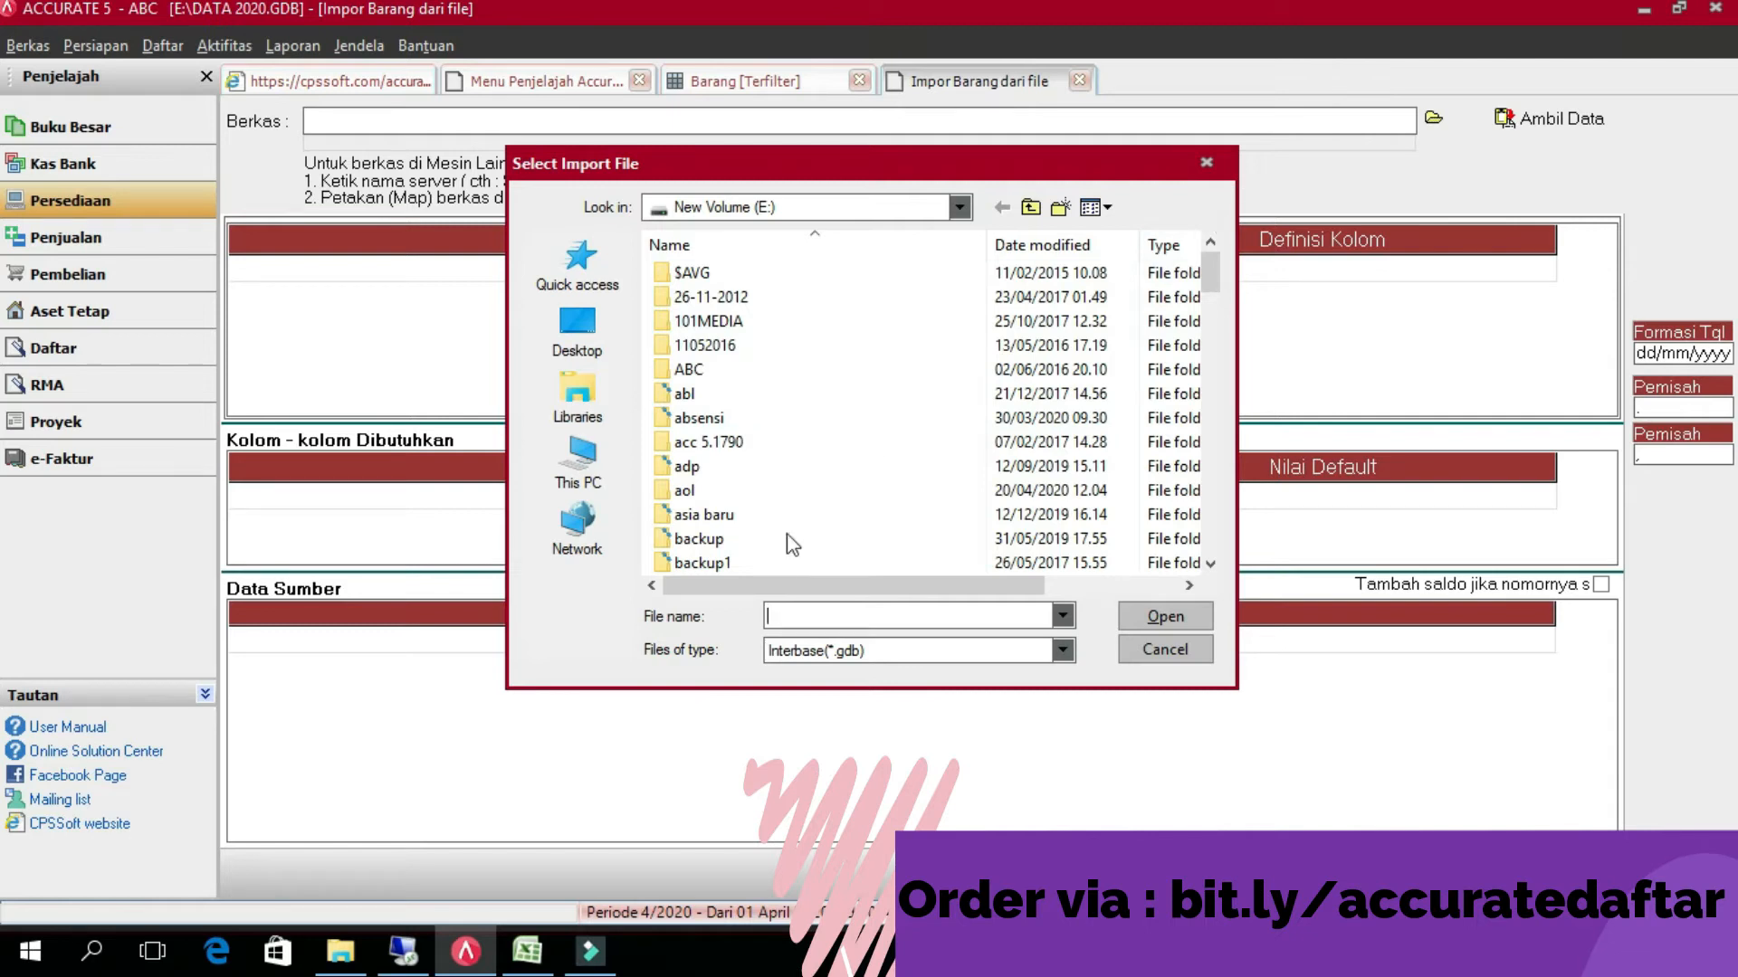
- Choose the Excel (*.xls) file Barang from the project yt folder on drive E: as the import source and load its data
{"action": "left_click", "coordinate": [615, 481]}
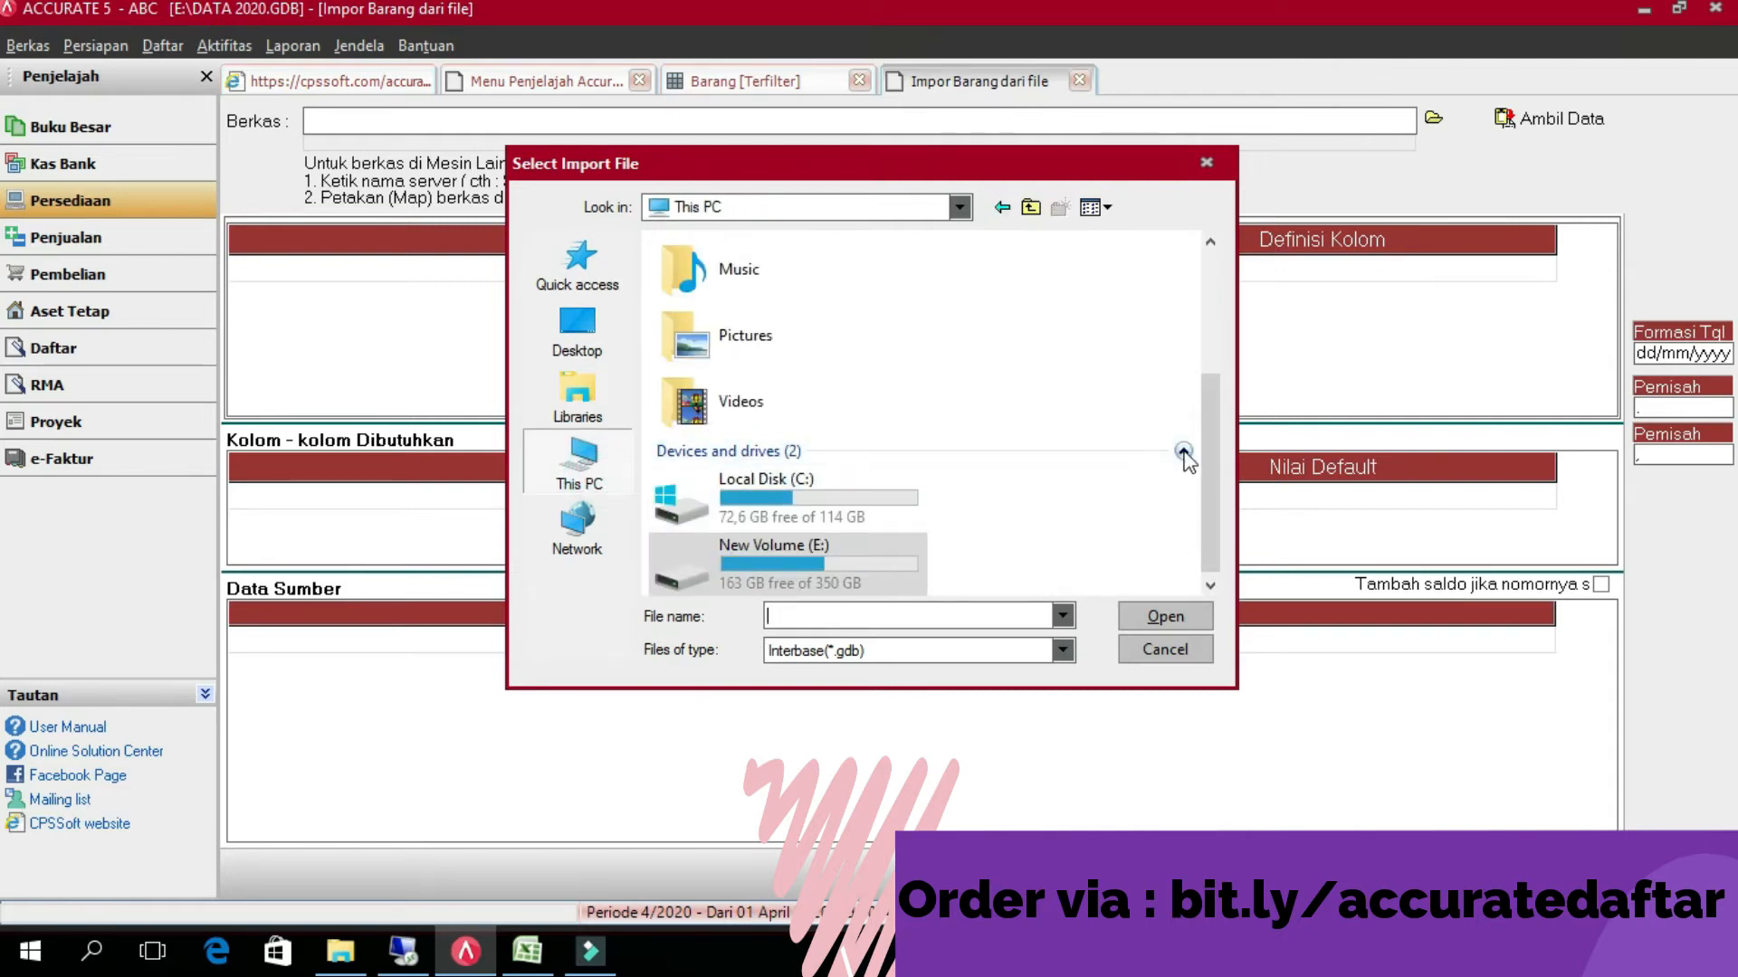
{"action": "double_click", "coordinate": [829, 541]}
{"action": "left_click_drag", "start_coordinate": [1211, 272], "coordinate": [1210, 461]}
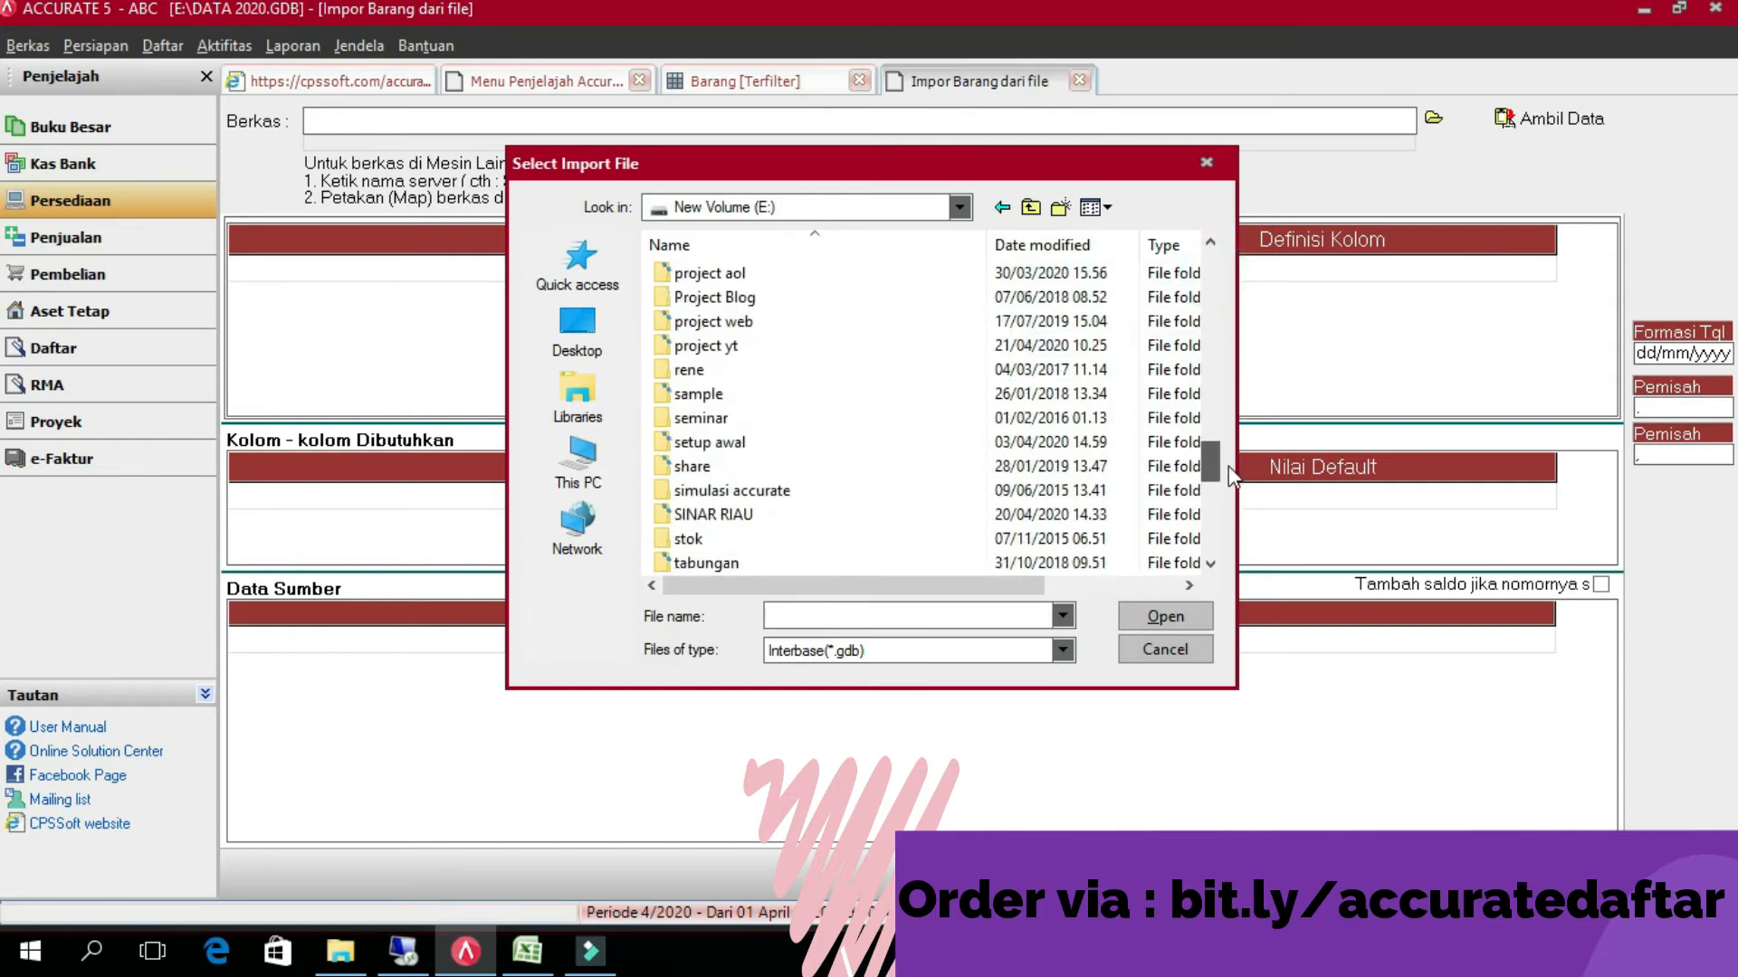
{"action": "double_click", "coordinate": [813, 345]}
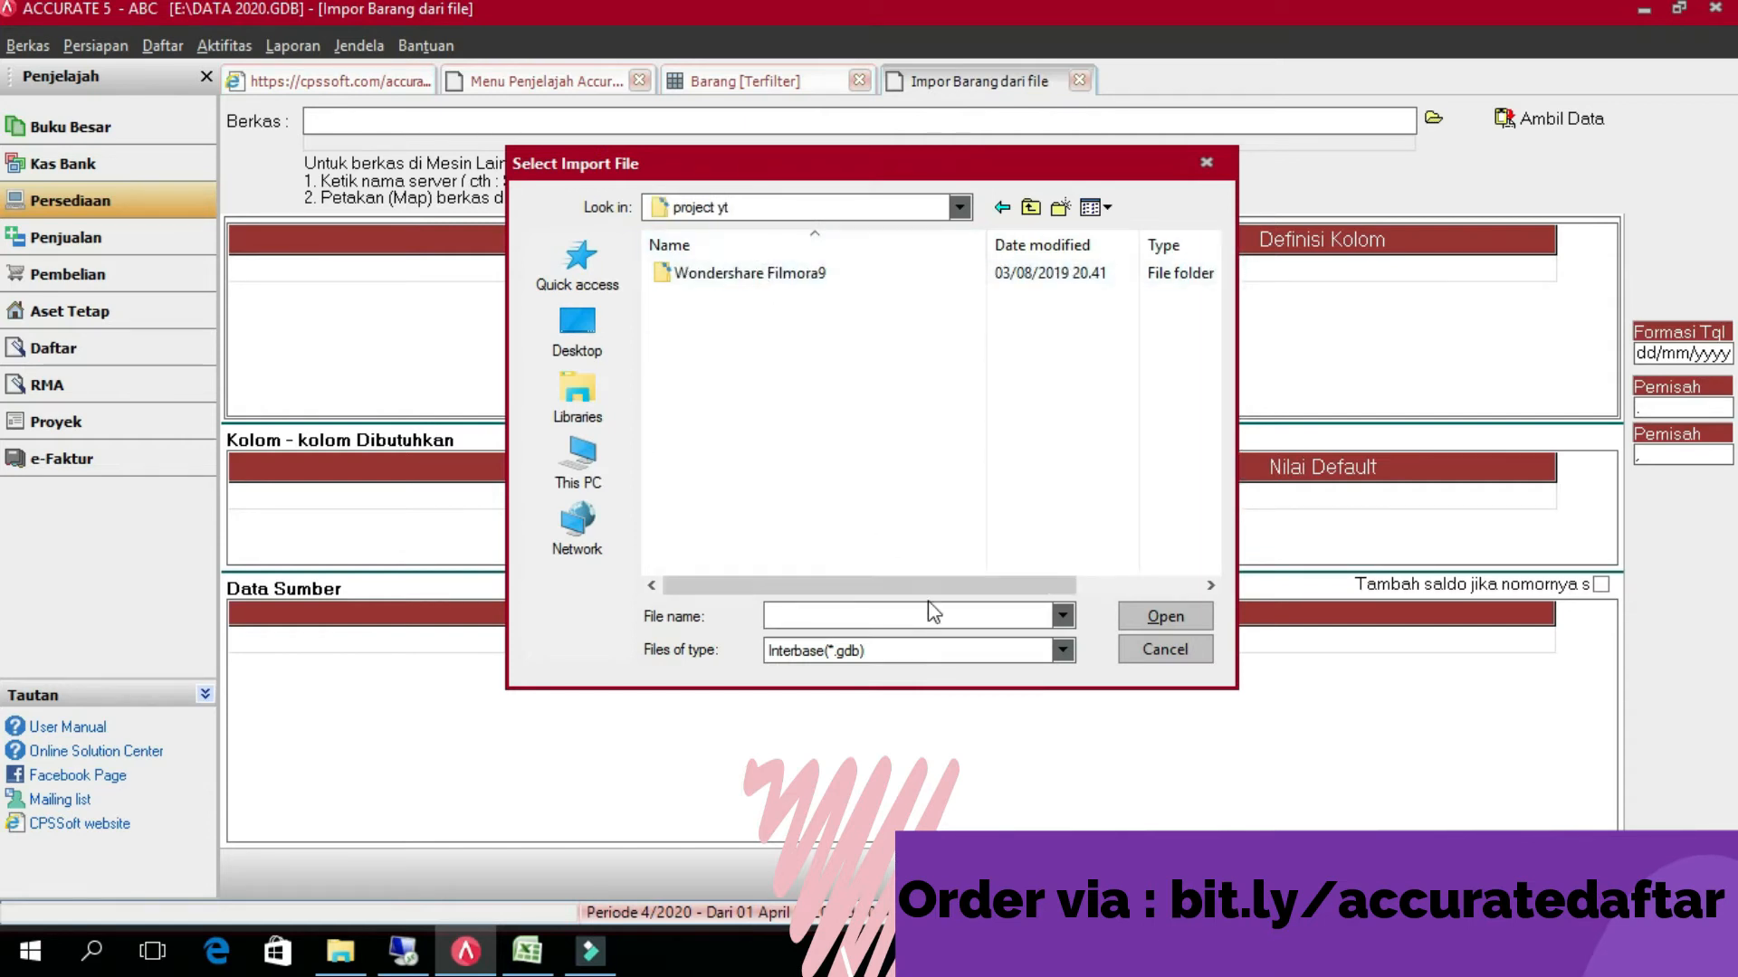
{"action": "left_click", "coordinate": [918, 654]}
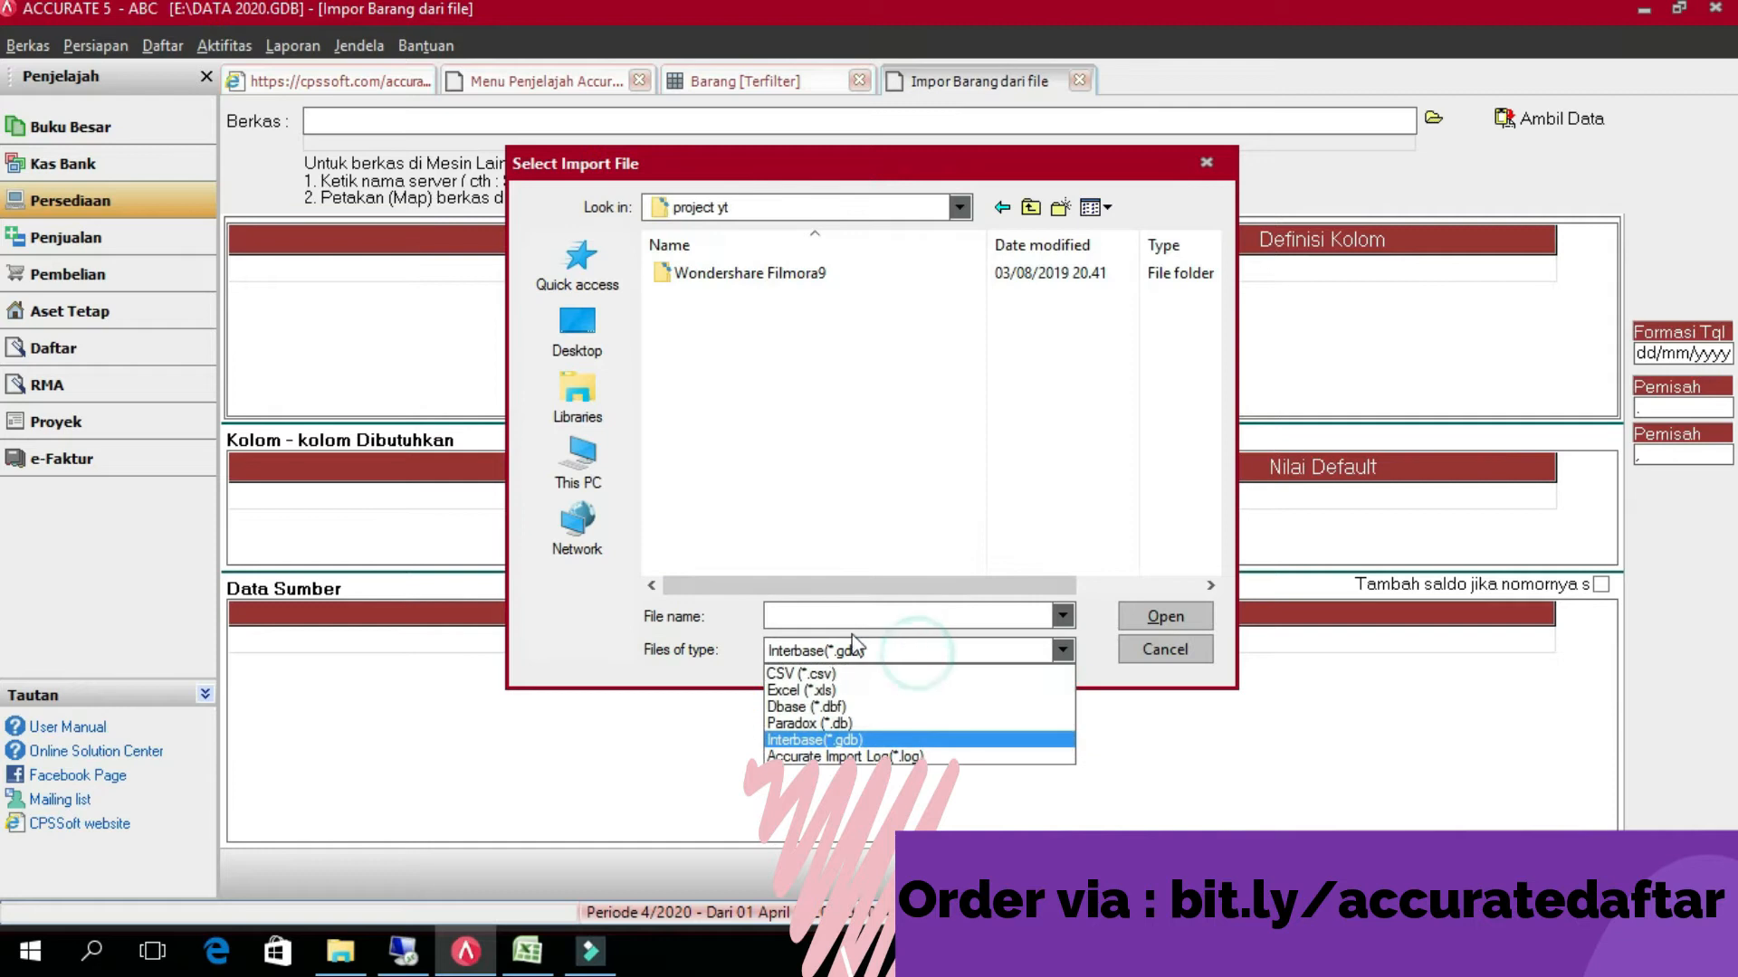
{"action": "left_click", "coordinate": [871, 690]}
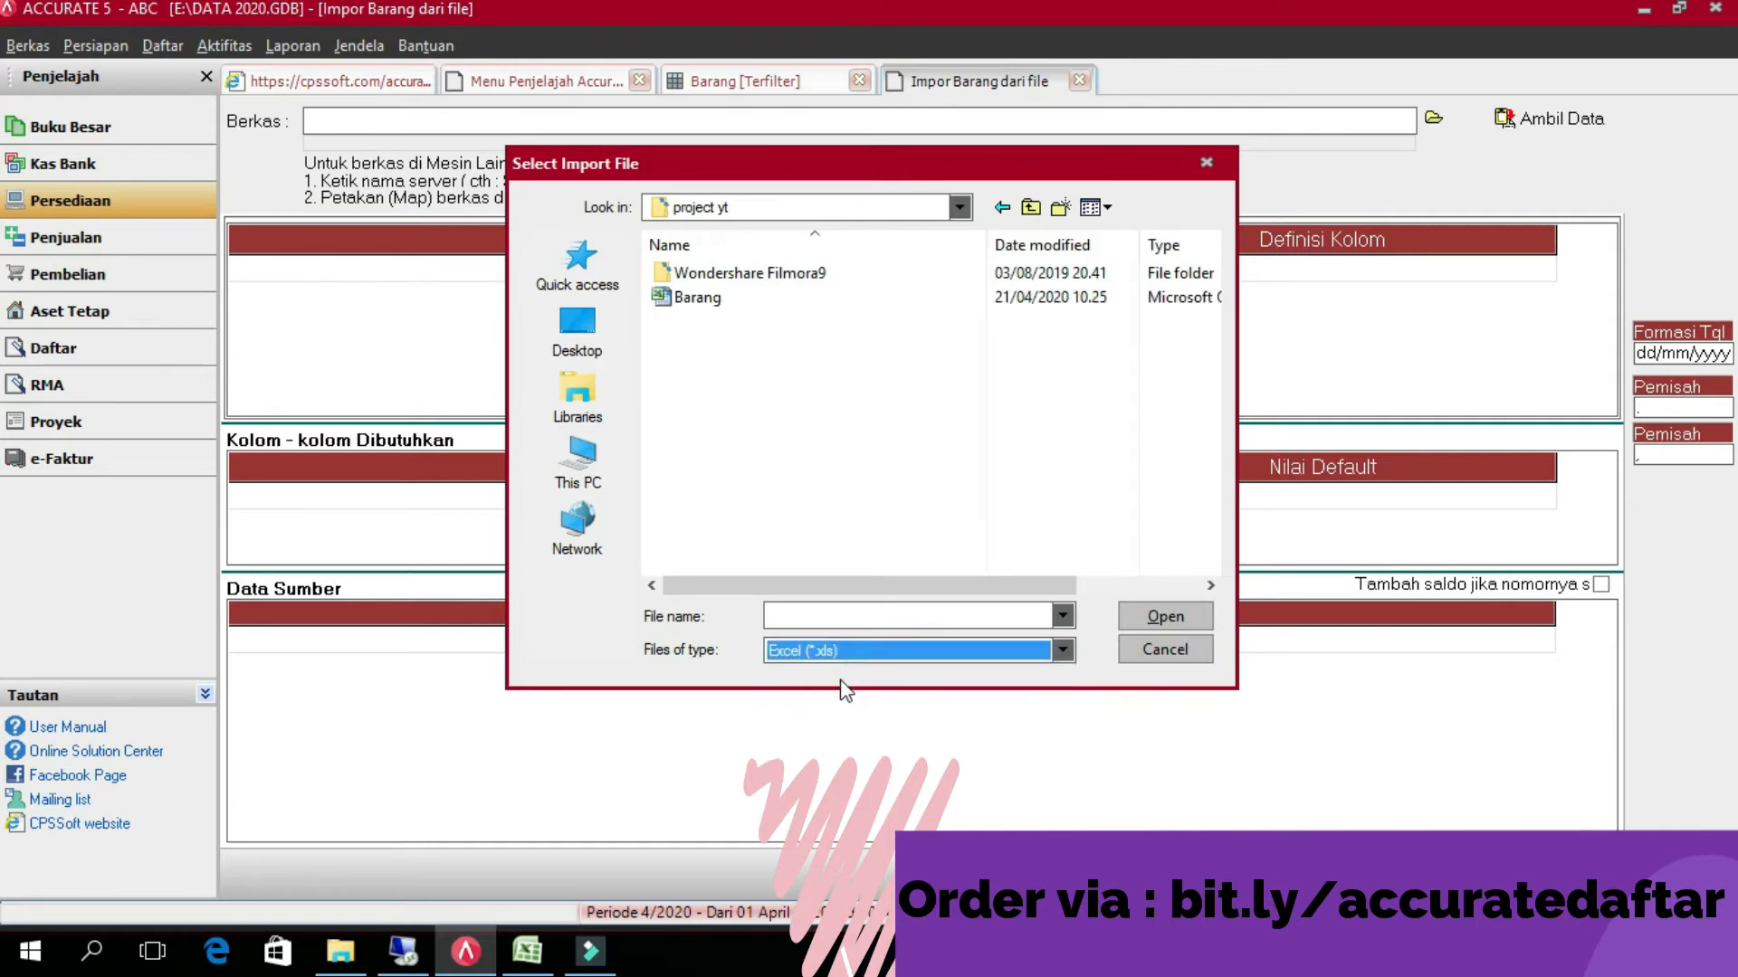
{"action": "double_click", "coordinate": [733, 298]}
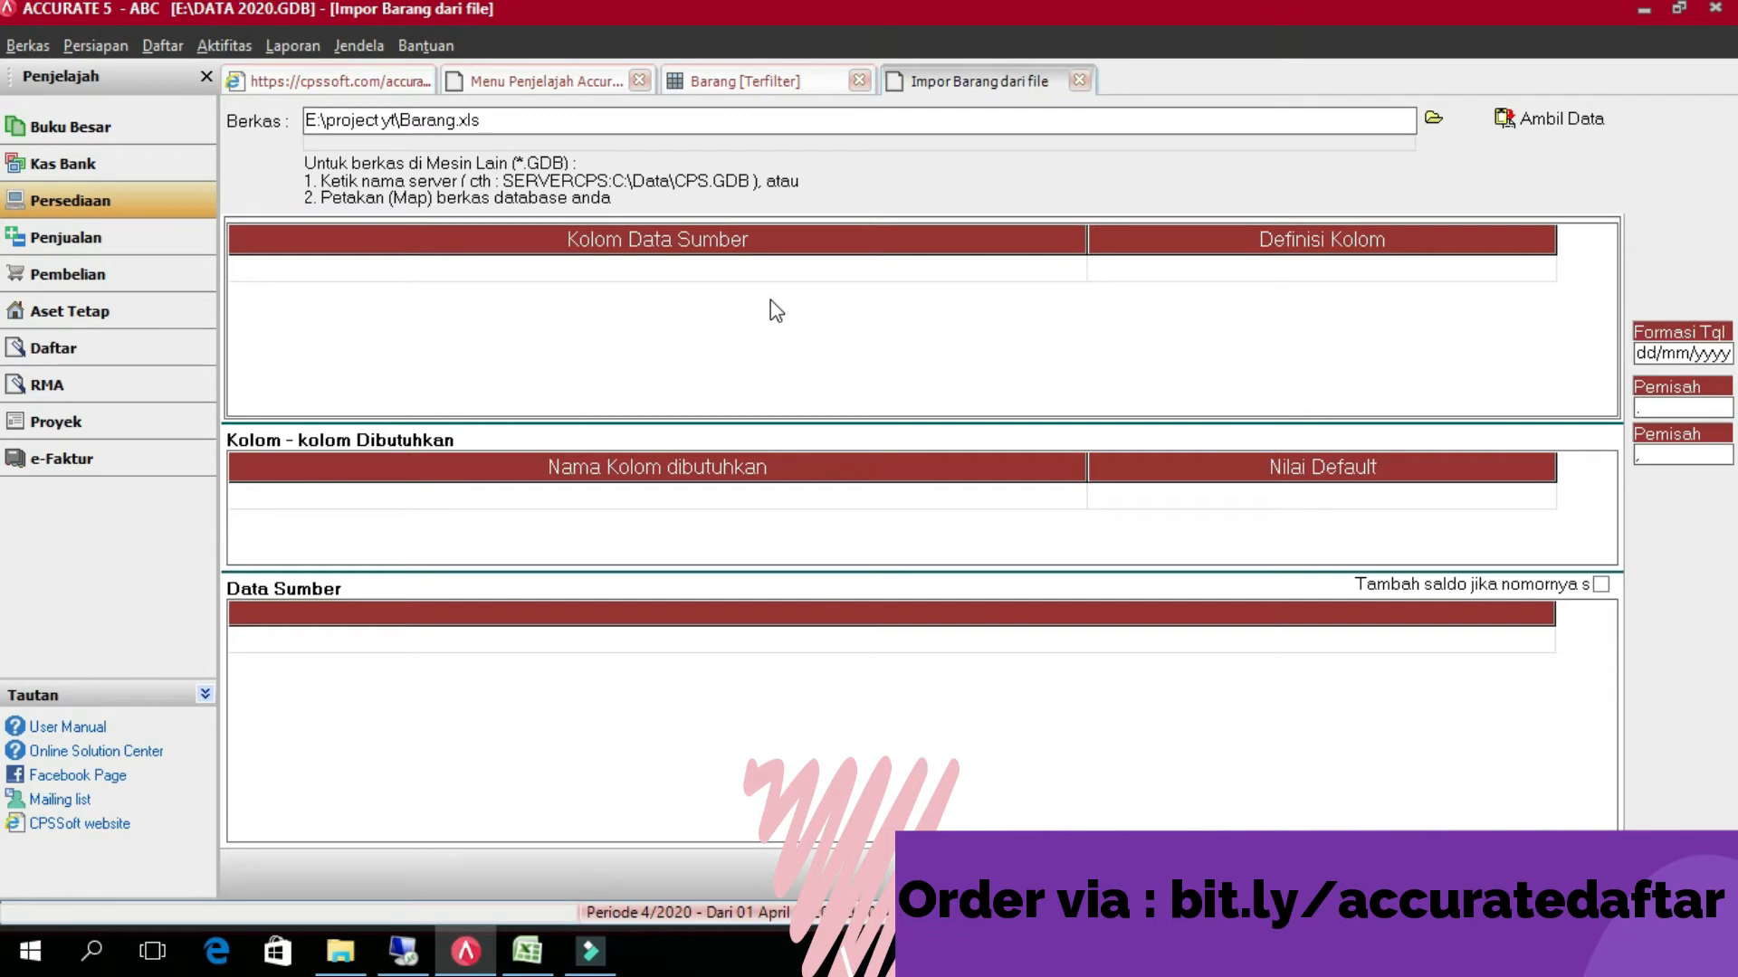
{"action": "left_click", "coordinate": [1573, 118]}
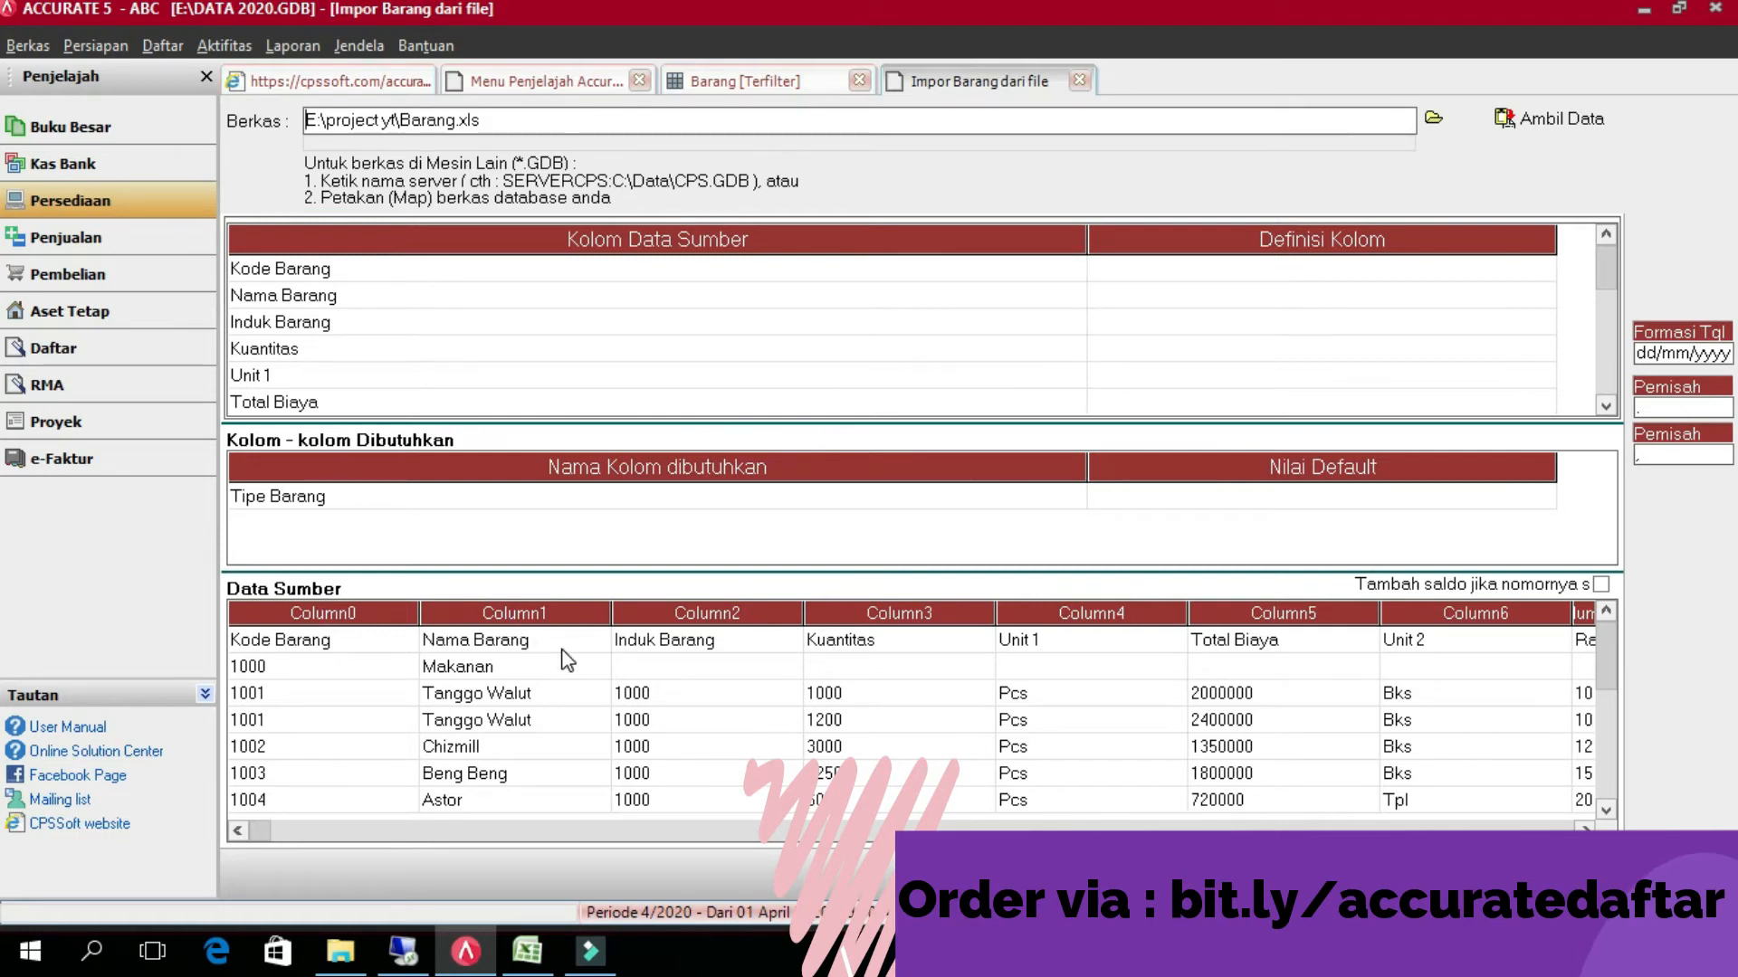
- Map the source column Kode Barang to the No. Barang definition
{"action": "left_click", "coordinate": [1418, 277]}
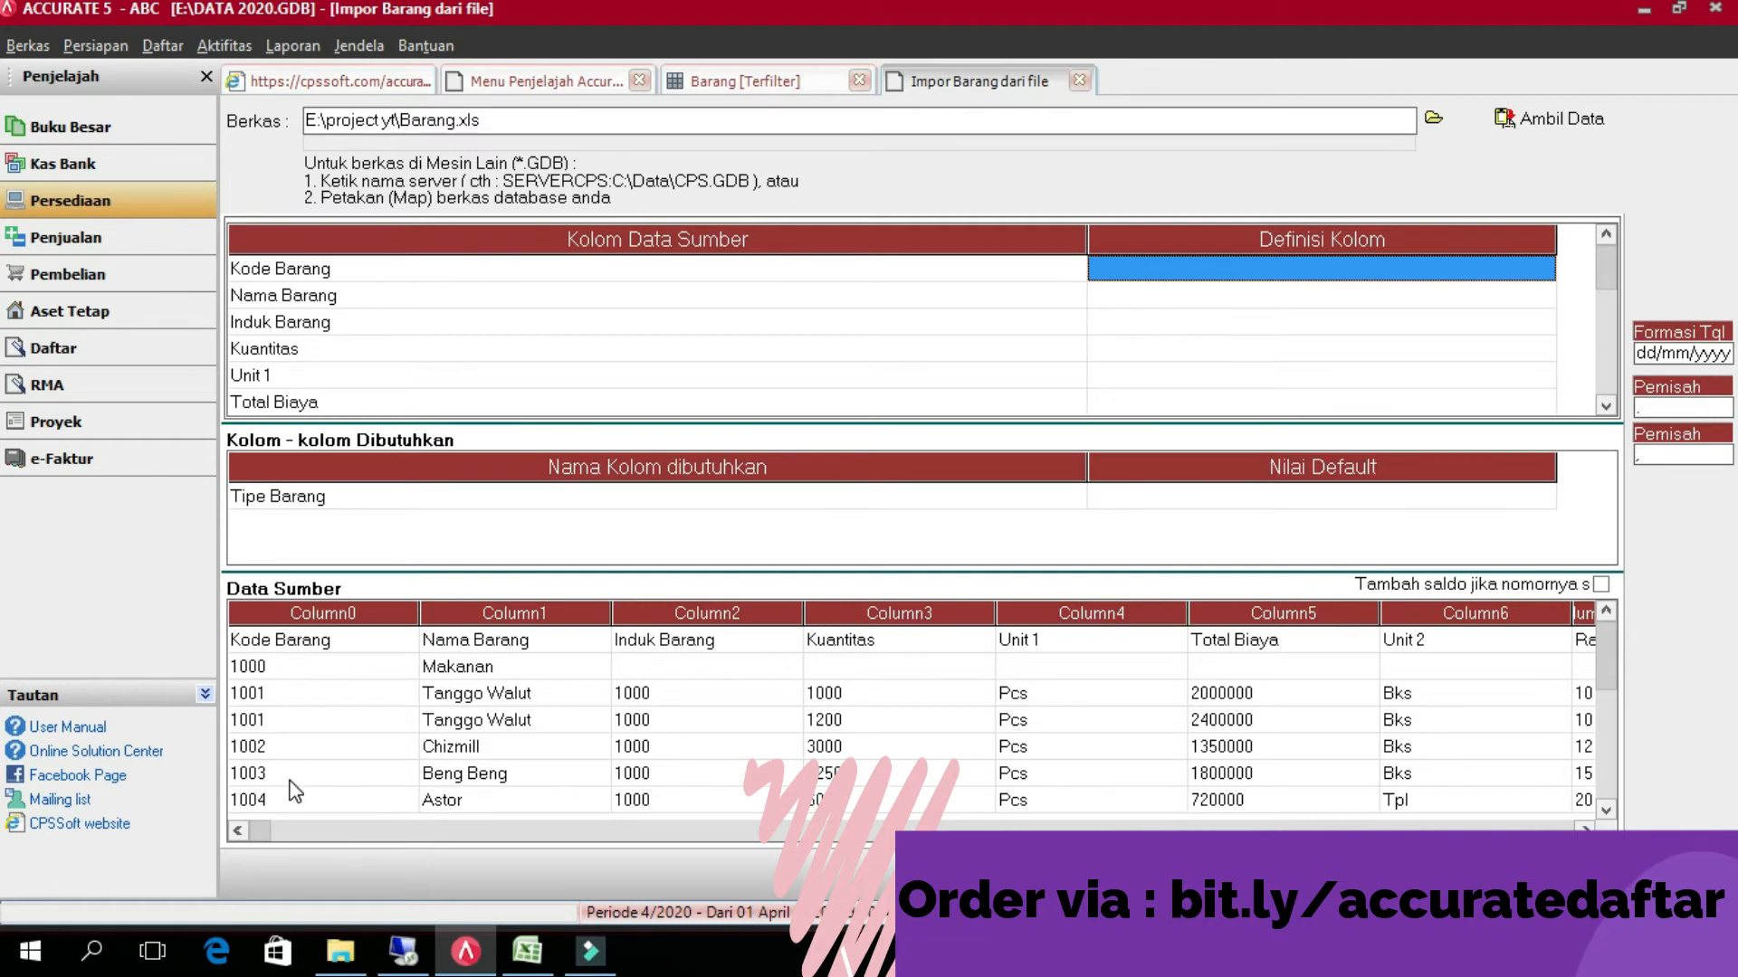
{"action": "left_click", "coordinate": [1542, 272]}
{"action": "left_click", "coordinate": [1544, 269]}
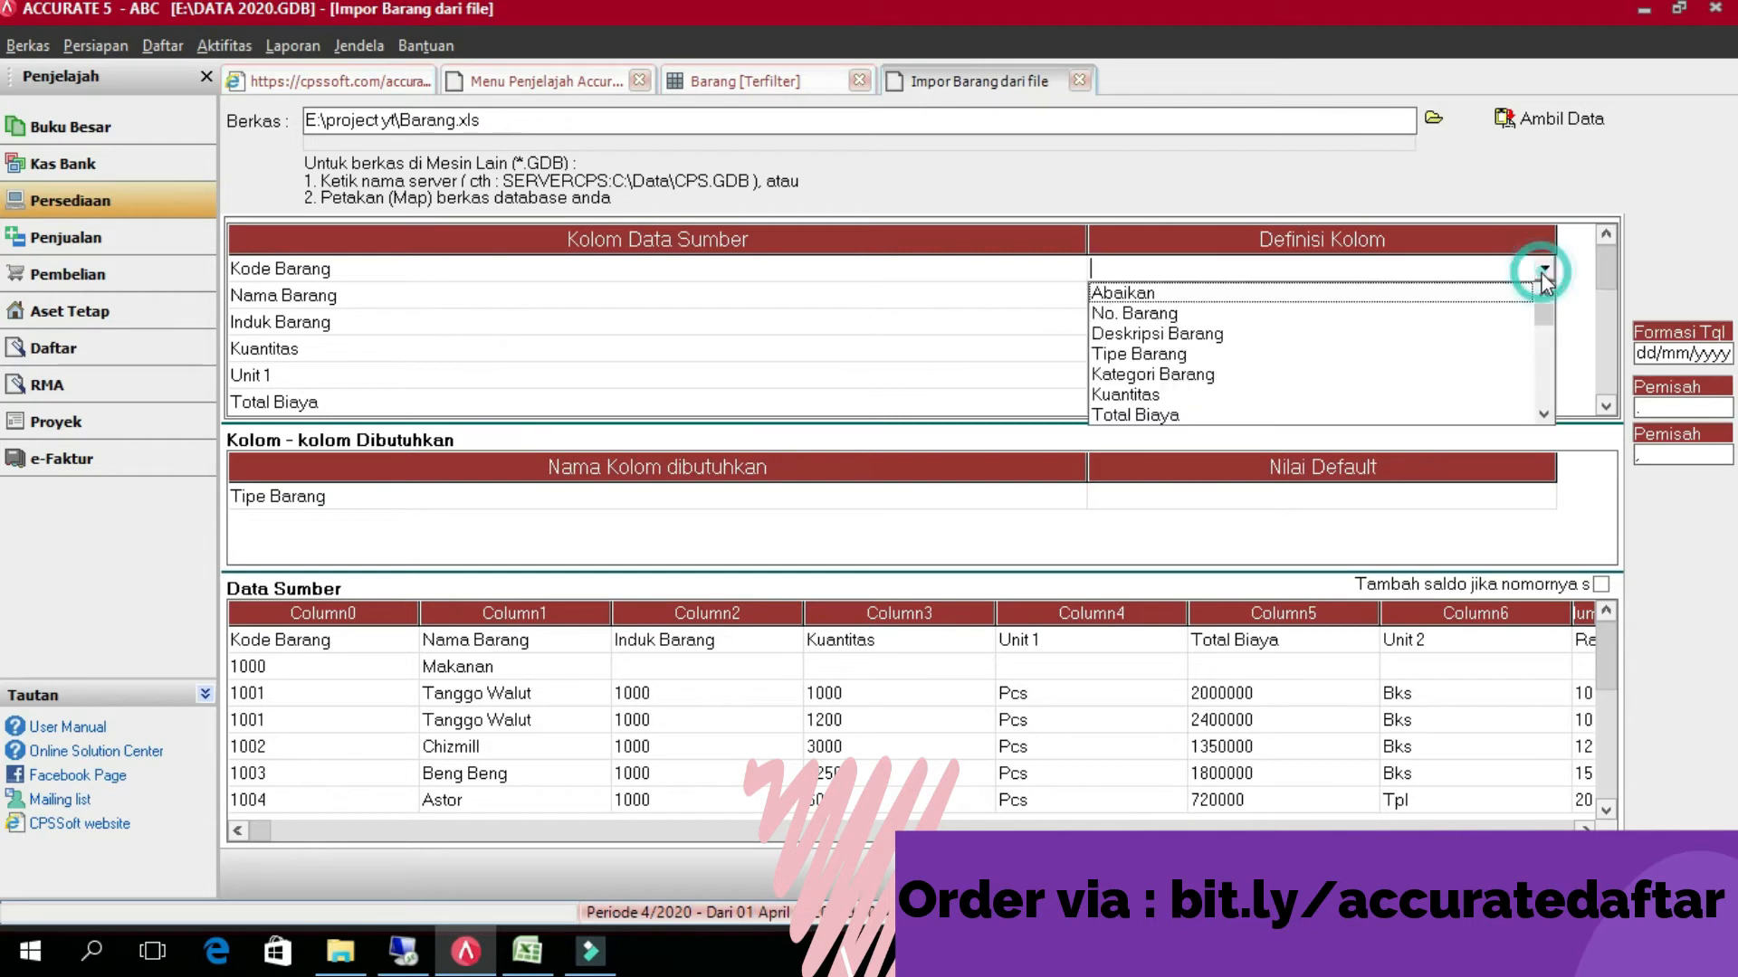
{"action": "left_click", "coordinate": [1508, 309]}
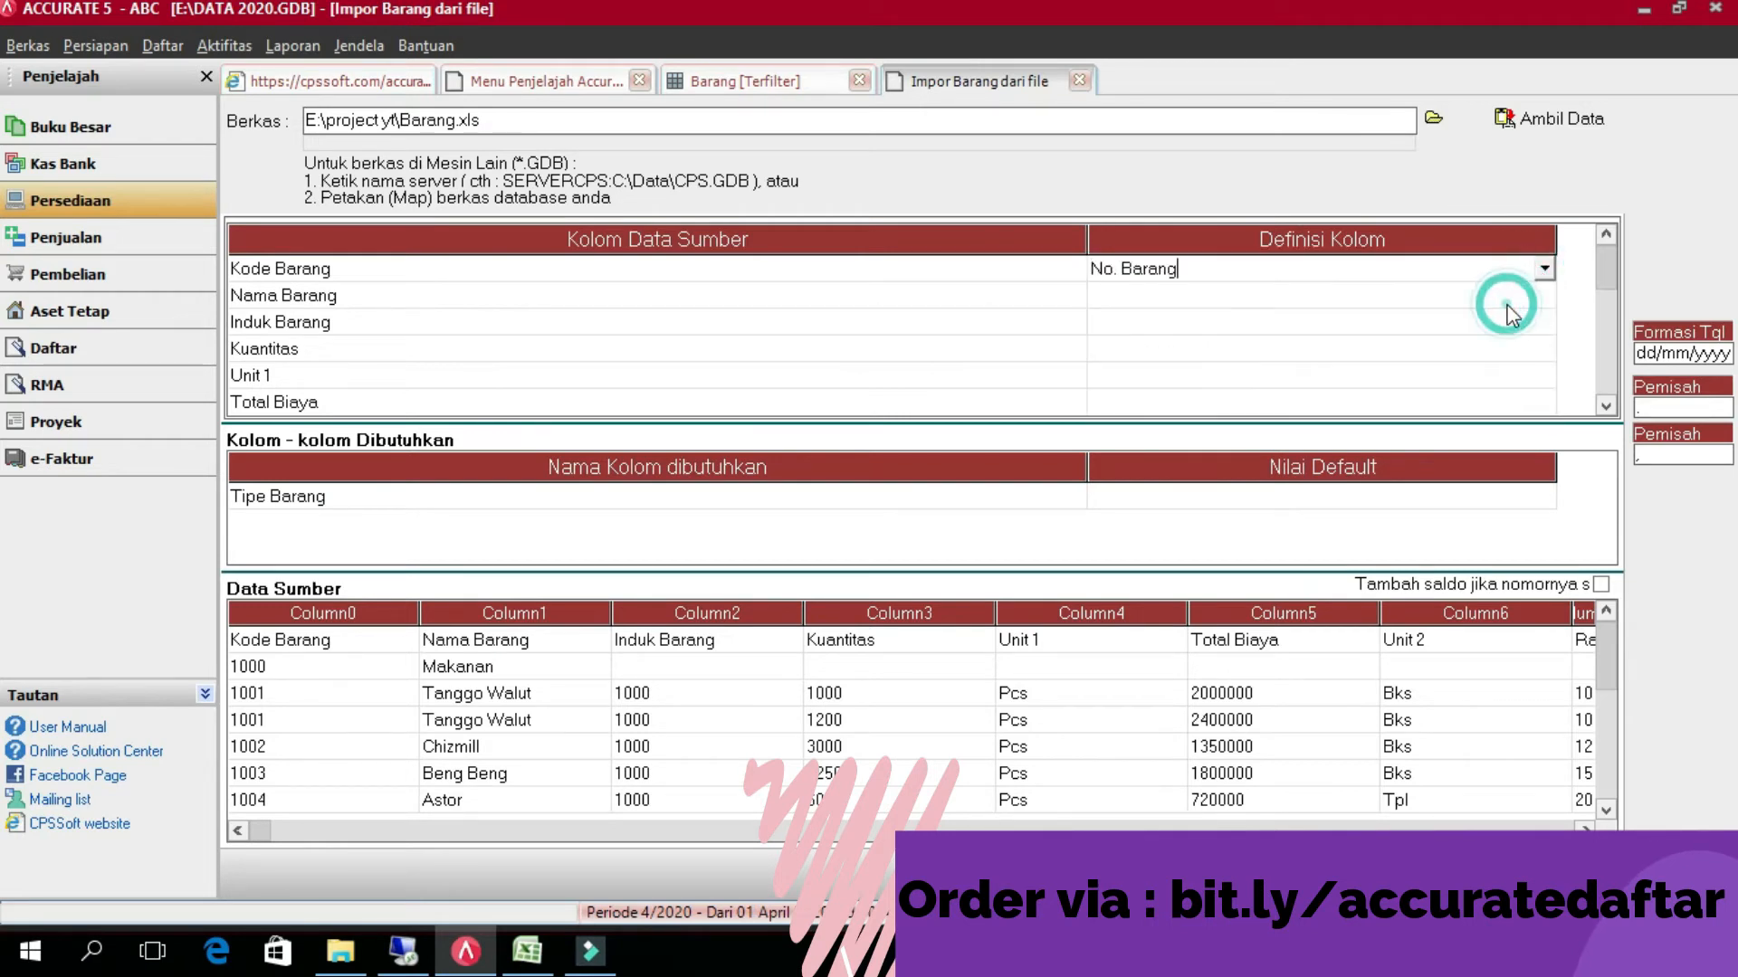
- Delete the header row containing the column titles from the source data preview
{"action": "left_click", "coordinate": [344, 644]}
{"action": "left_click", "coordinate": [346, 640]}
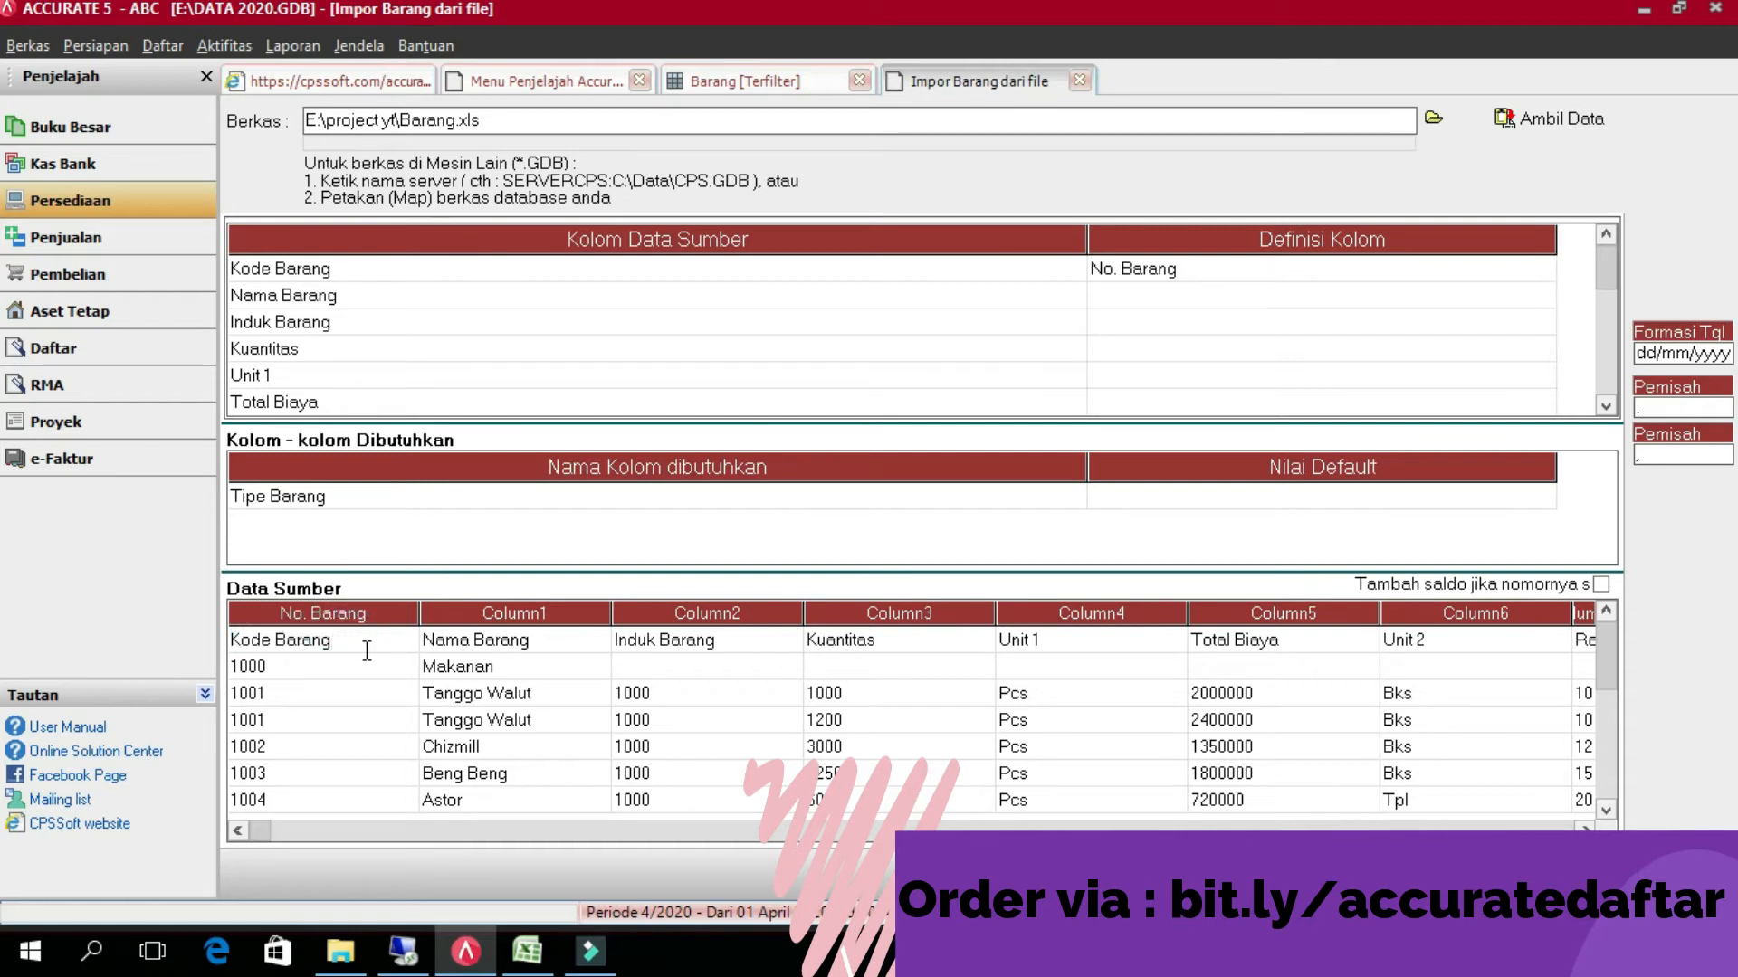
{"action": "right_click", "coordinate": [367, 652]}
{"action": "left_click", "coordinate": [398, 694]}
{"action": "left_click", "coordinate": [826, 547]}
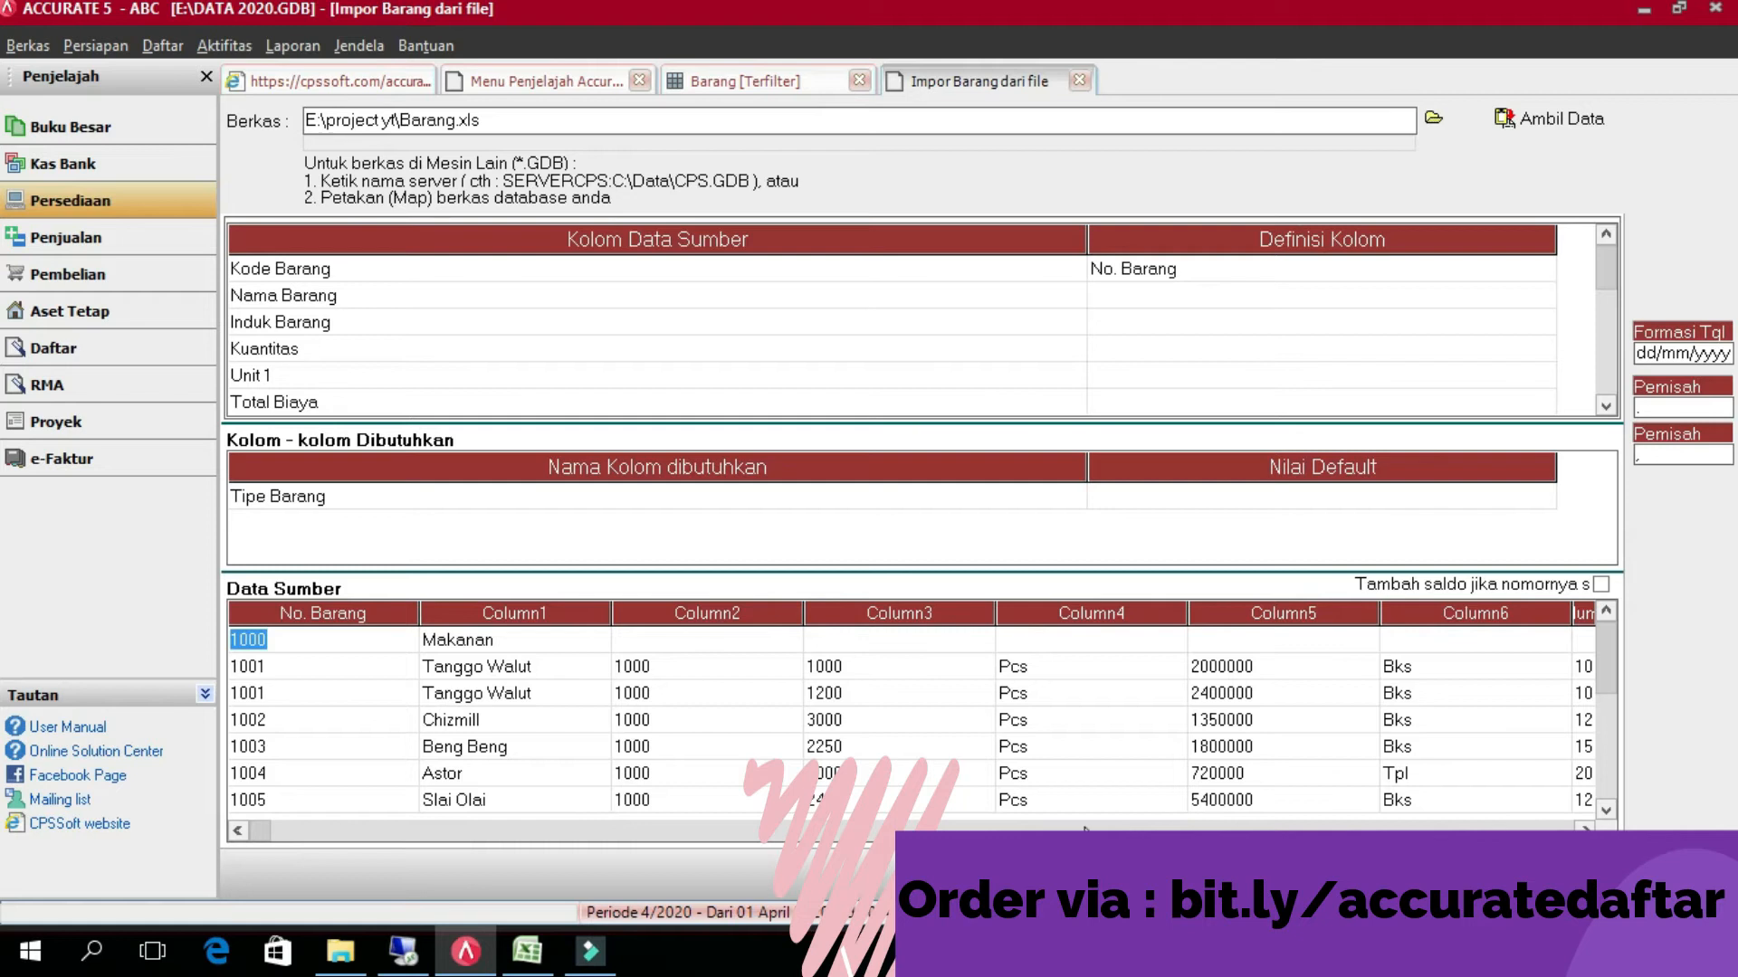
- Map the source column Nama Barang to the Deskripsi Barang definition
{"action": "left_click", "coordinate": [1505, 299]}
{"action": "left_click", "coordinate": [1544, 300]}
{"action": "left_click", "coordinate": [1545, 298]}
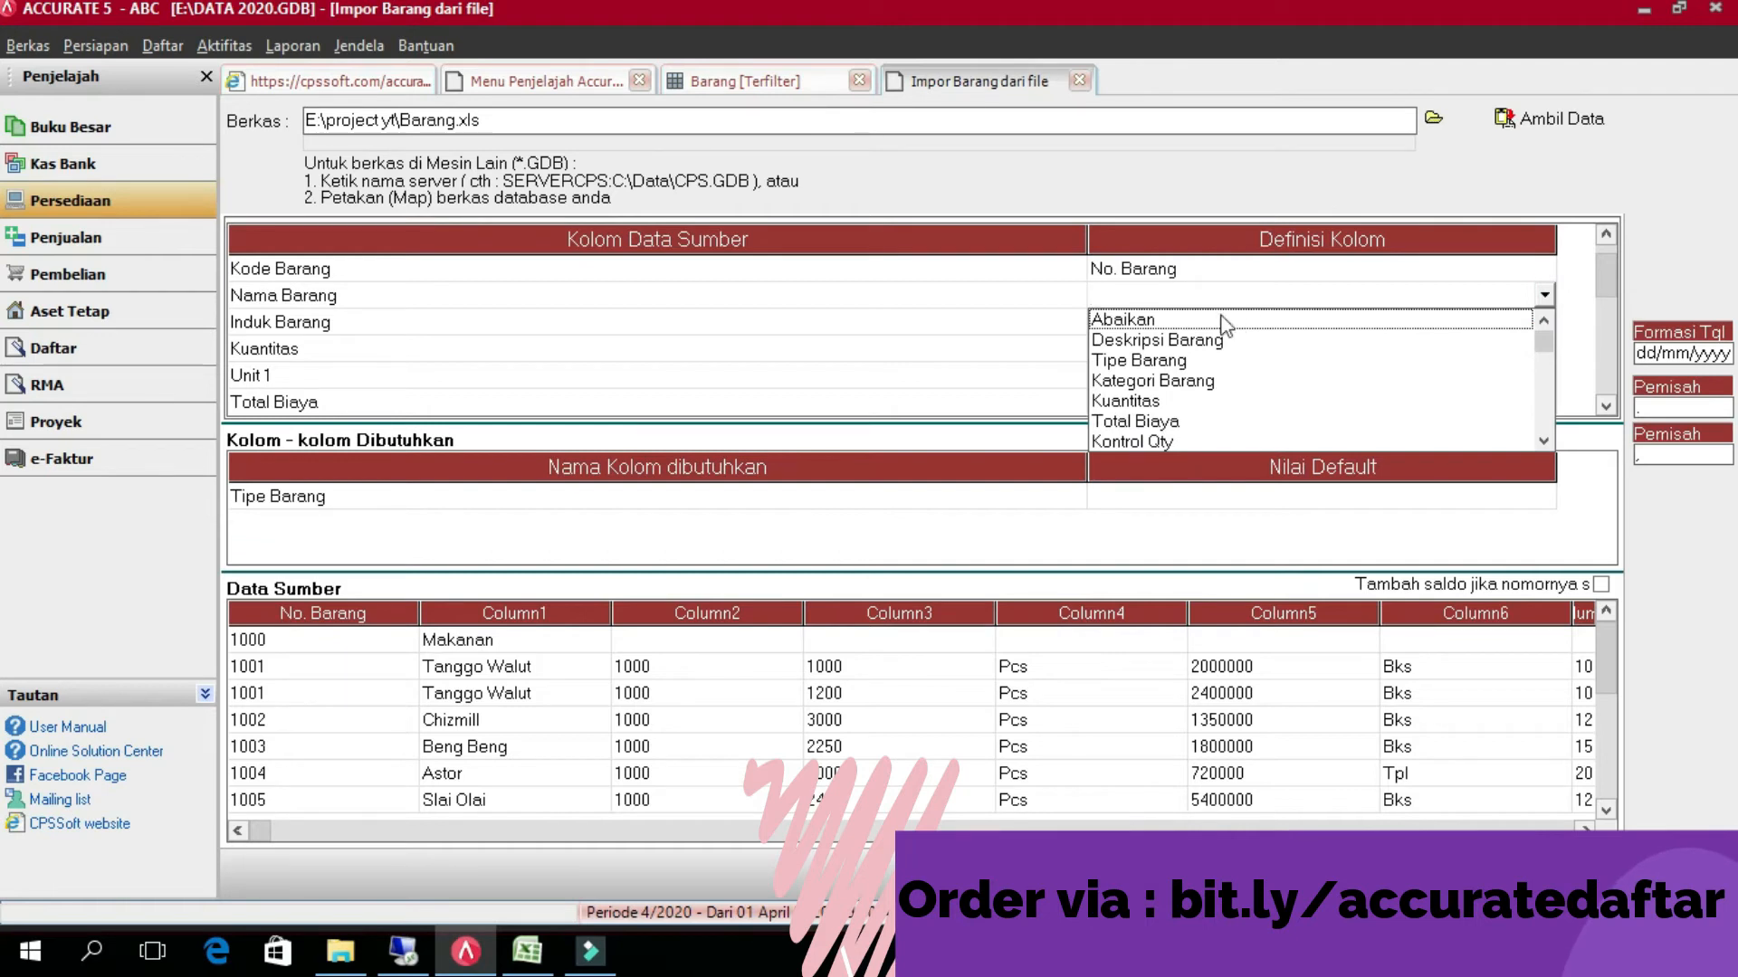
{"action": "left_click", "coordinate": [1037, 693]}
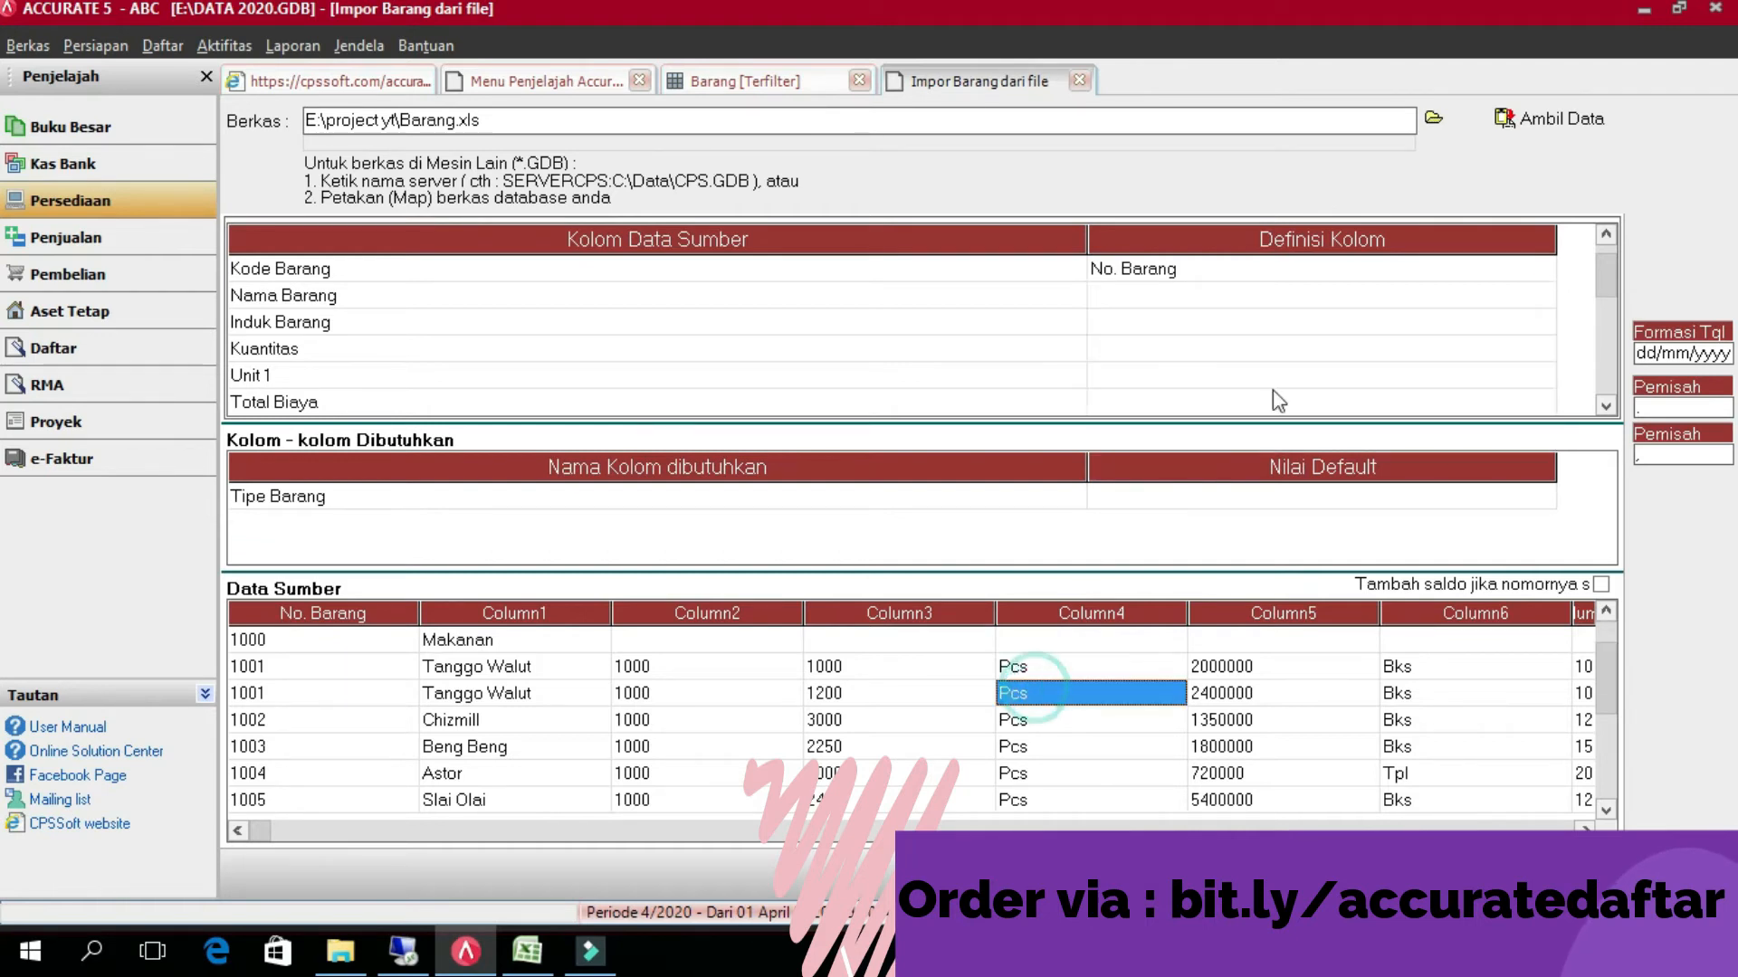
{"action": "left_click", "coordinate": [1525, 297]}
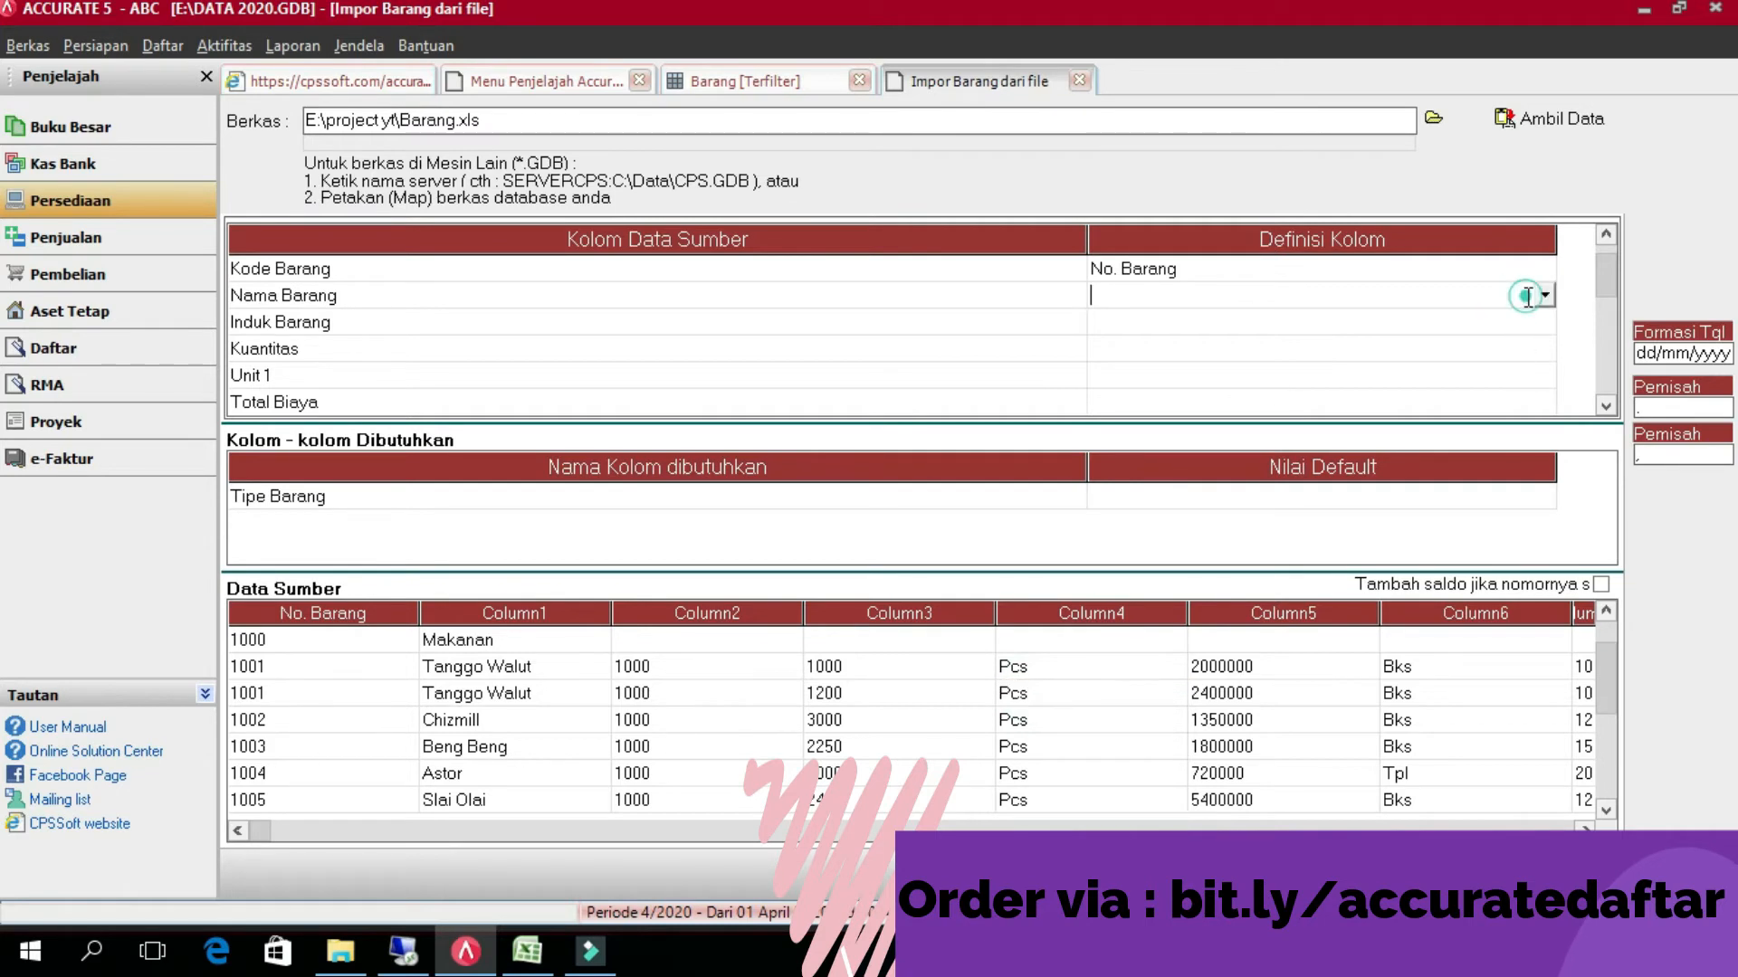
{"action": "left_click", "coordinate": [1543, 295]}
{"action": "left_click", "coordinate": [1106, 341]}
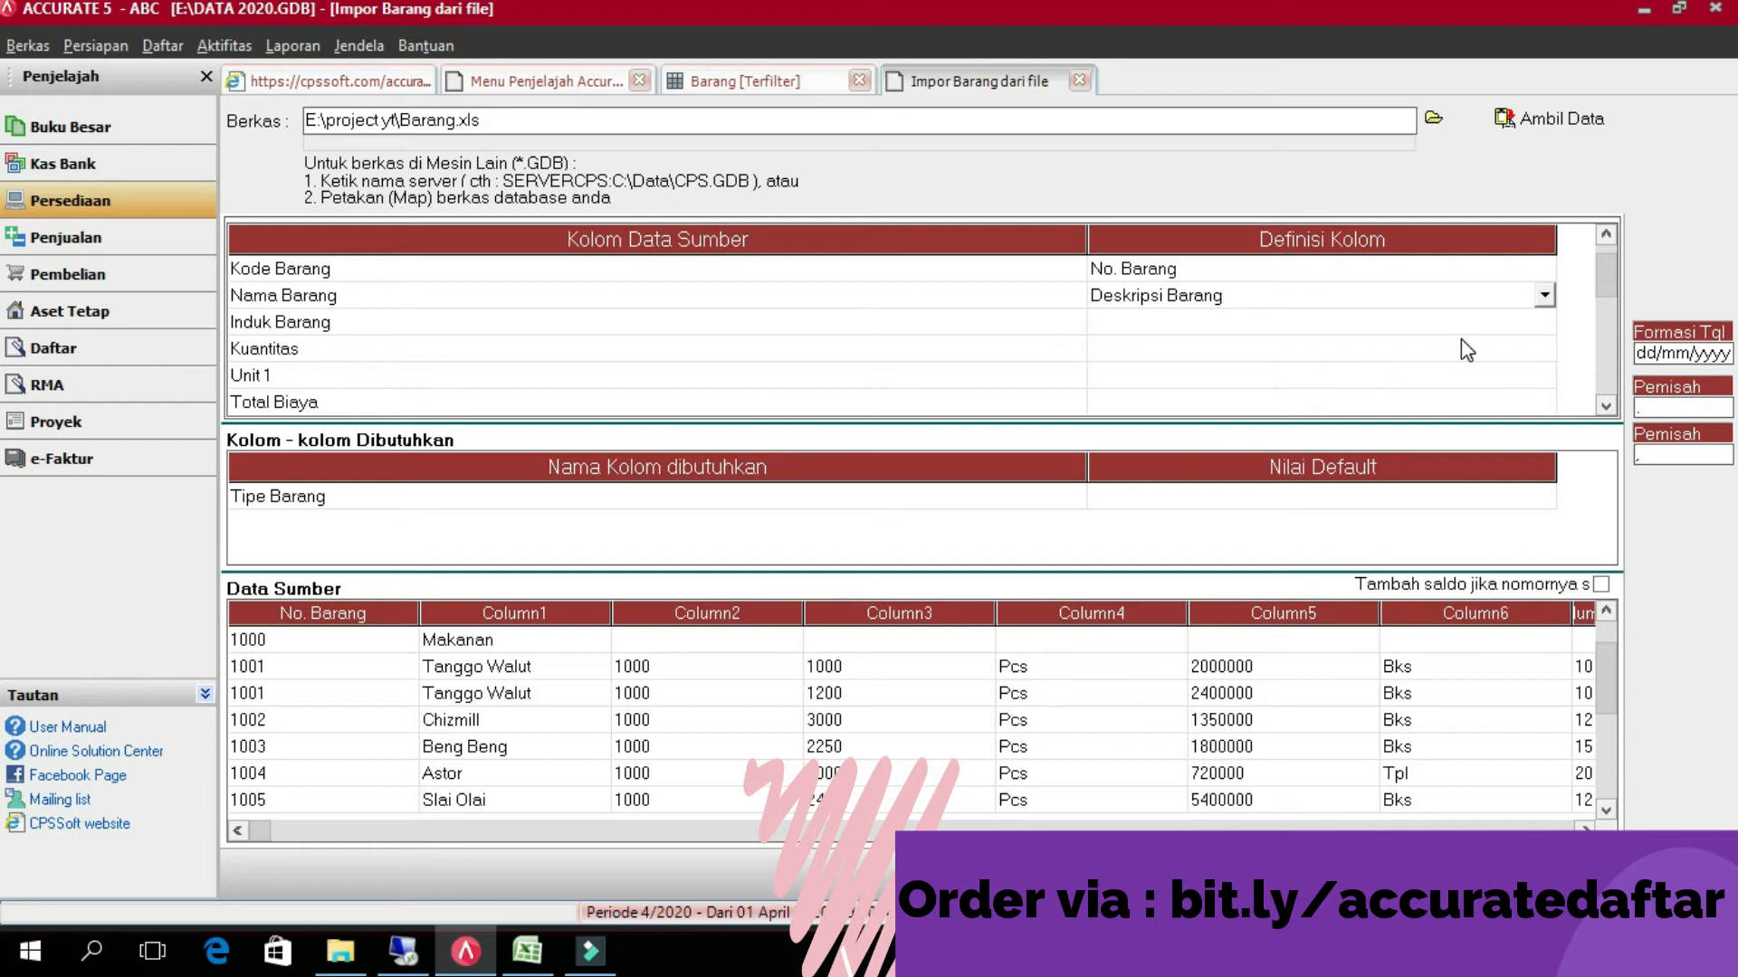
{"action": "left_click", "coordinate": [717, 693]}
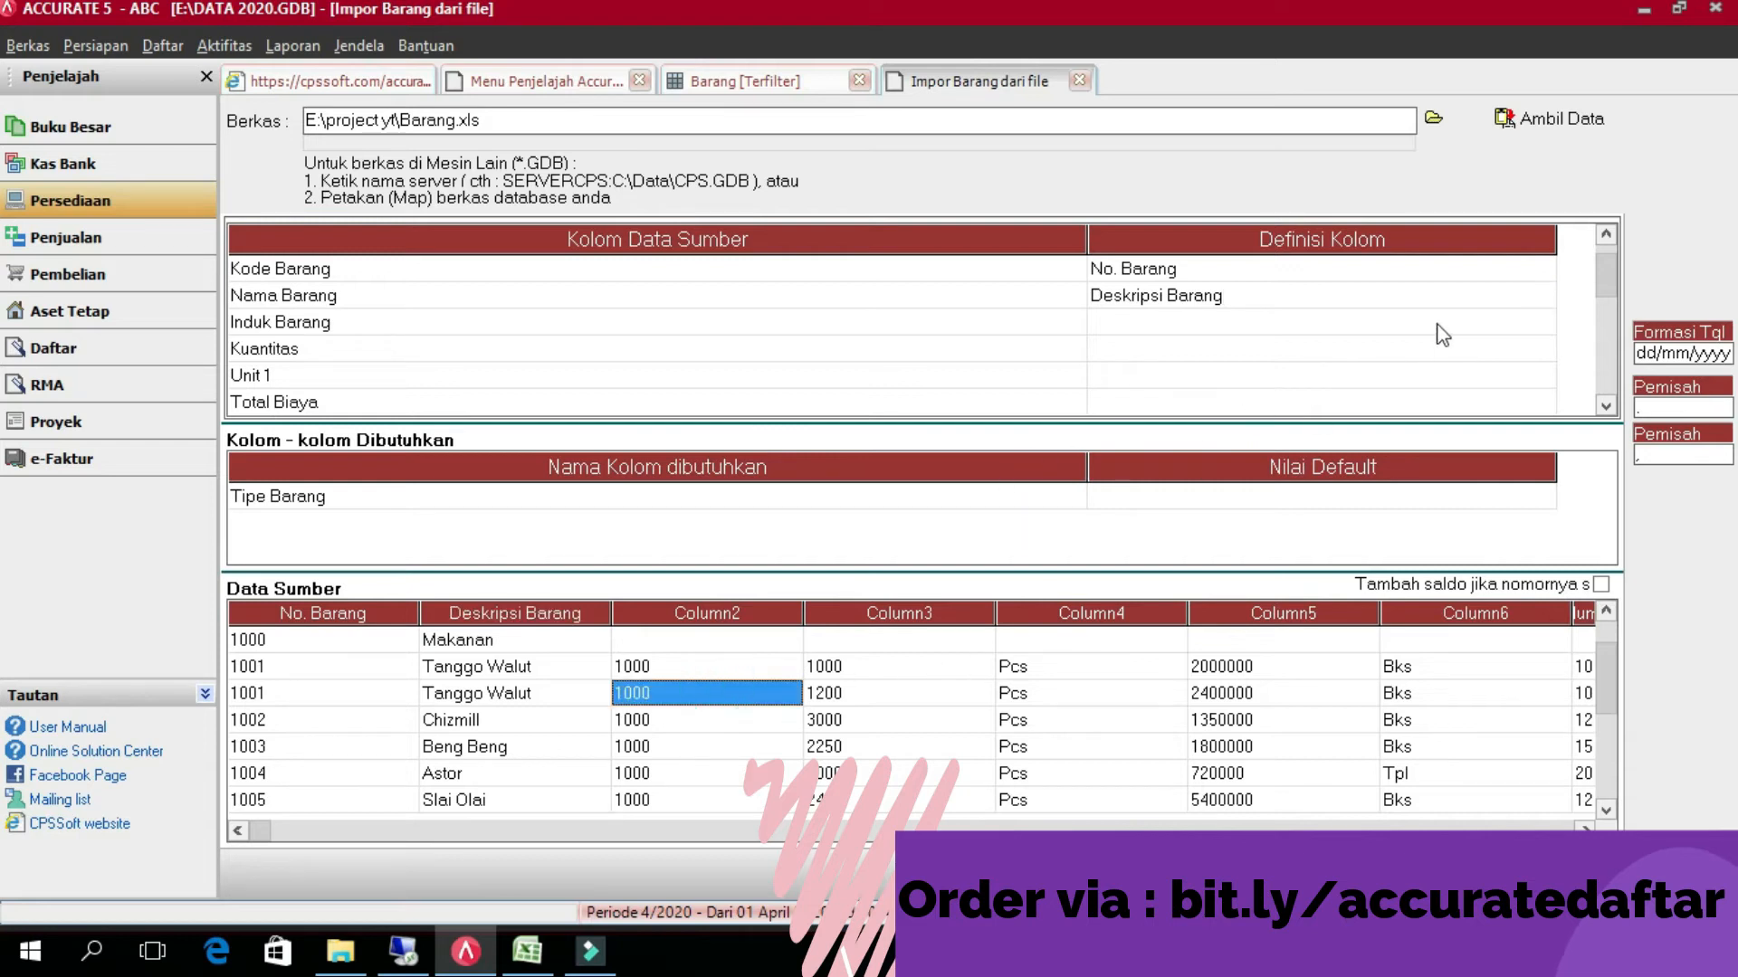
- Map the source column Induk Barang to the Barang Induk definition
{"action": "left_click", "coordinate": [1478, 322]}
{"action": "left_click", "coordinate": [1530, 322]}
{"action": "left_click", "coordinate": [1537, 322]}
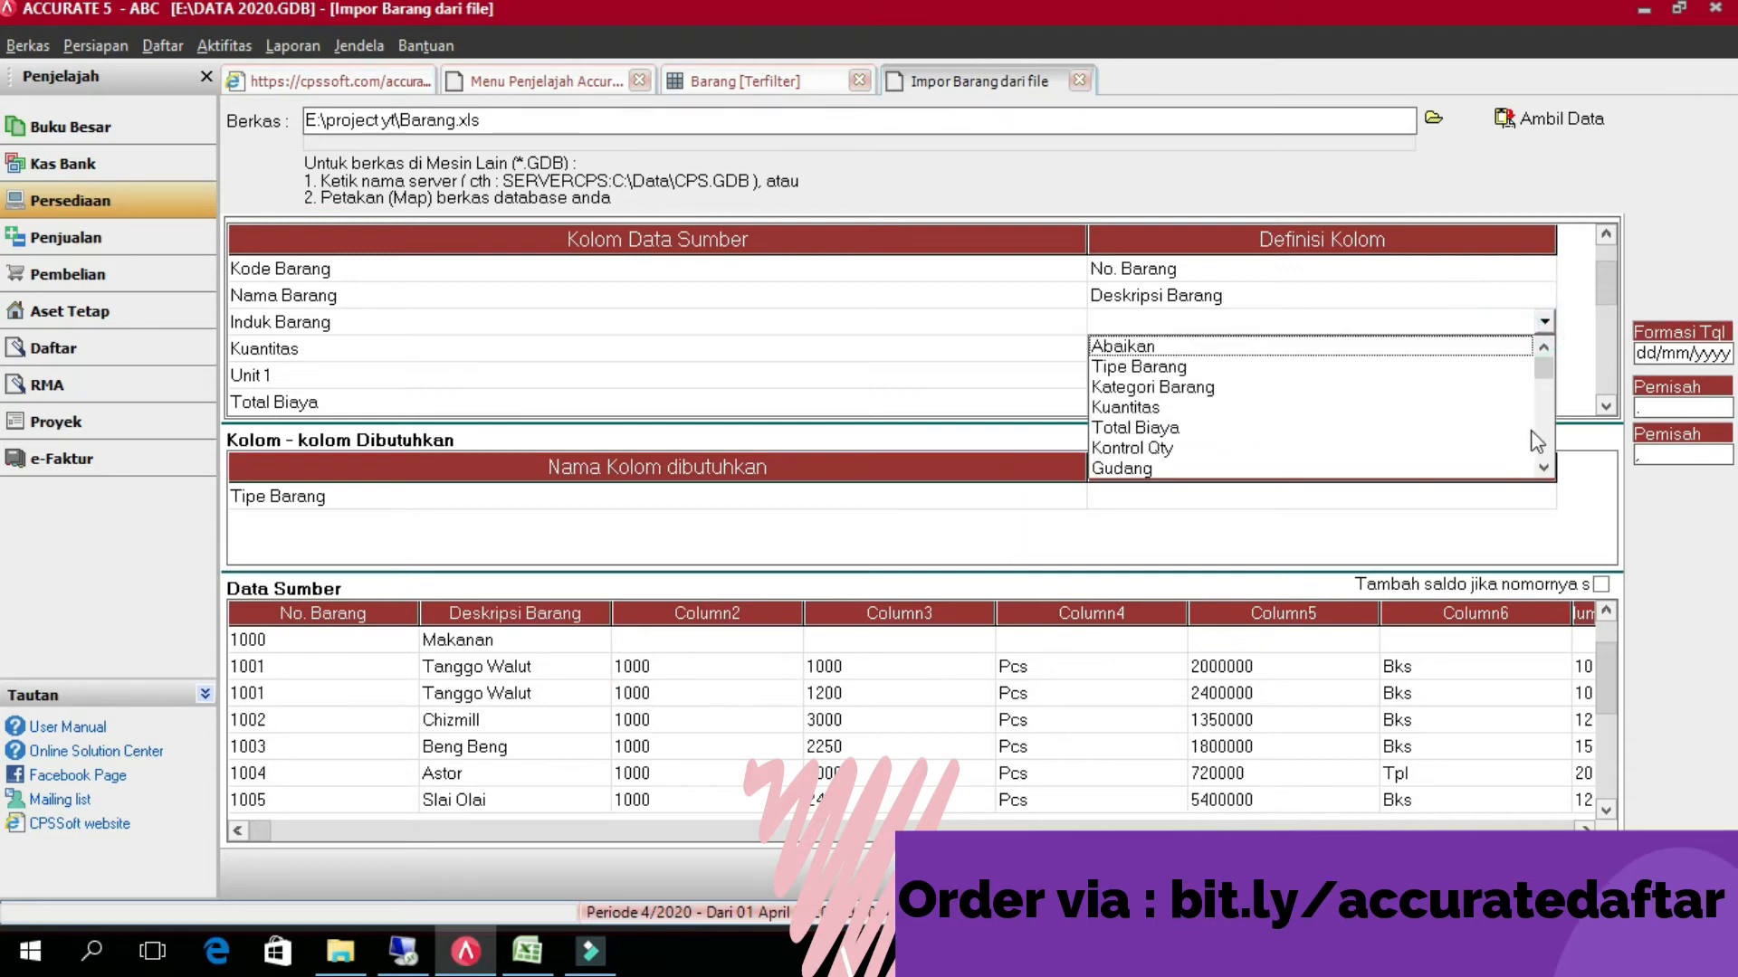
{"action": "left_click", "coordinate": [1543, 467]}
{"action": "left_click", "coordinate": [1543, 467]}
{"action": "left_click", "coordinate": [1543, 467]}
{"action": "left_click", "coordinate": [1543, 467]}
{"action": "left_click", "coordinate": [1543, 467]}
{"action": "left_click", "coordinate": [1543, 467]}
{"action": "left_click", "coordinate": [1543, 467]}
{"action": "left_click", "coordinate": [1543, 467]}
{"action": "left_click", "coordinate": [1543, 467]}
{"action": "left_click", "coordinate": [1543, 467]}
{"action": "left_click", "coordinate": [1543, 467]}
{"action": "left_click", "coordinate": [1543, 467]}
{"action": "left_click", "coordinate": [1543, 467]}
{"action": "left_click", "coordinate": [1543, 467]}
{"action": "left_click", "coordinate": [1544, 467]}
{"action": "double_click", "coordinate": [1543, 467]}
{"action": "left_click", "coordinate": [1543, 467]}
{"action": "double_click", "coordinate": [1543, 467]}
{"action": "left_click", "coordinate": [1543, 467]}
{"action": "double_click", "coordinate": [1543, 467]}
{"action": "left_click", "coordinate": [1543, 466]}
{"action": "left_click", "coordinate": [1543, 467]}
{"action": "double_click", "coordinate": [1543, 467]}
{"action": "double_click", "coordinate": [1543, 467]}
{"action": "left_click", "coordinate": [1177, 448]}
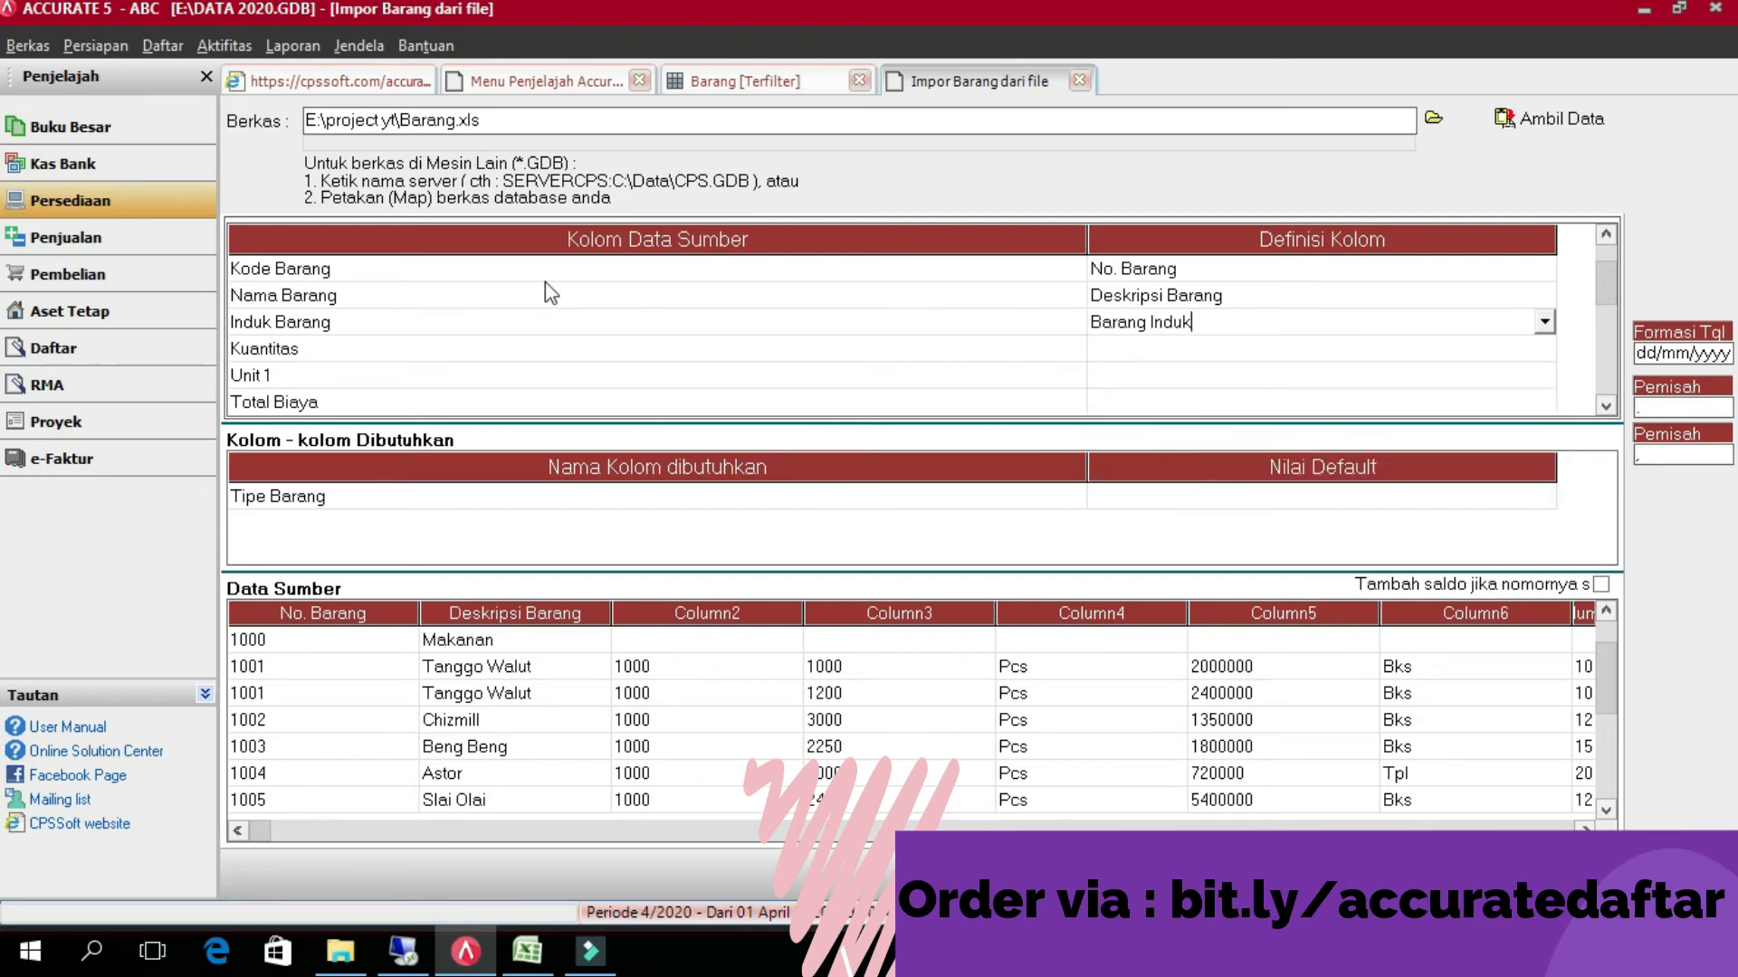
- Map the source column Kuantitas to the Kuantitas definition
{"action": "left_click", "coordinate": [817, 351]}
{"action": "left_click", "coordinate": [1548, 350]}
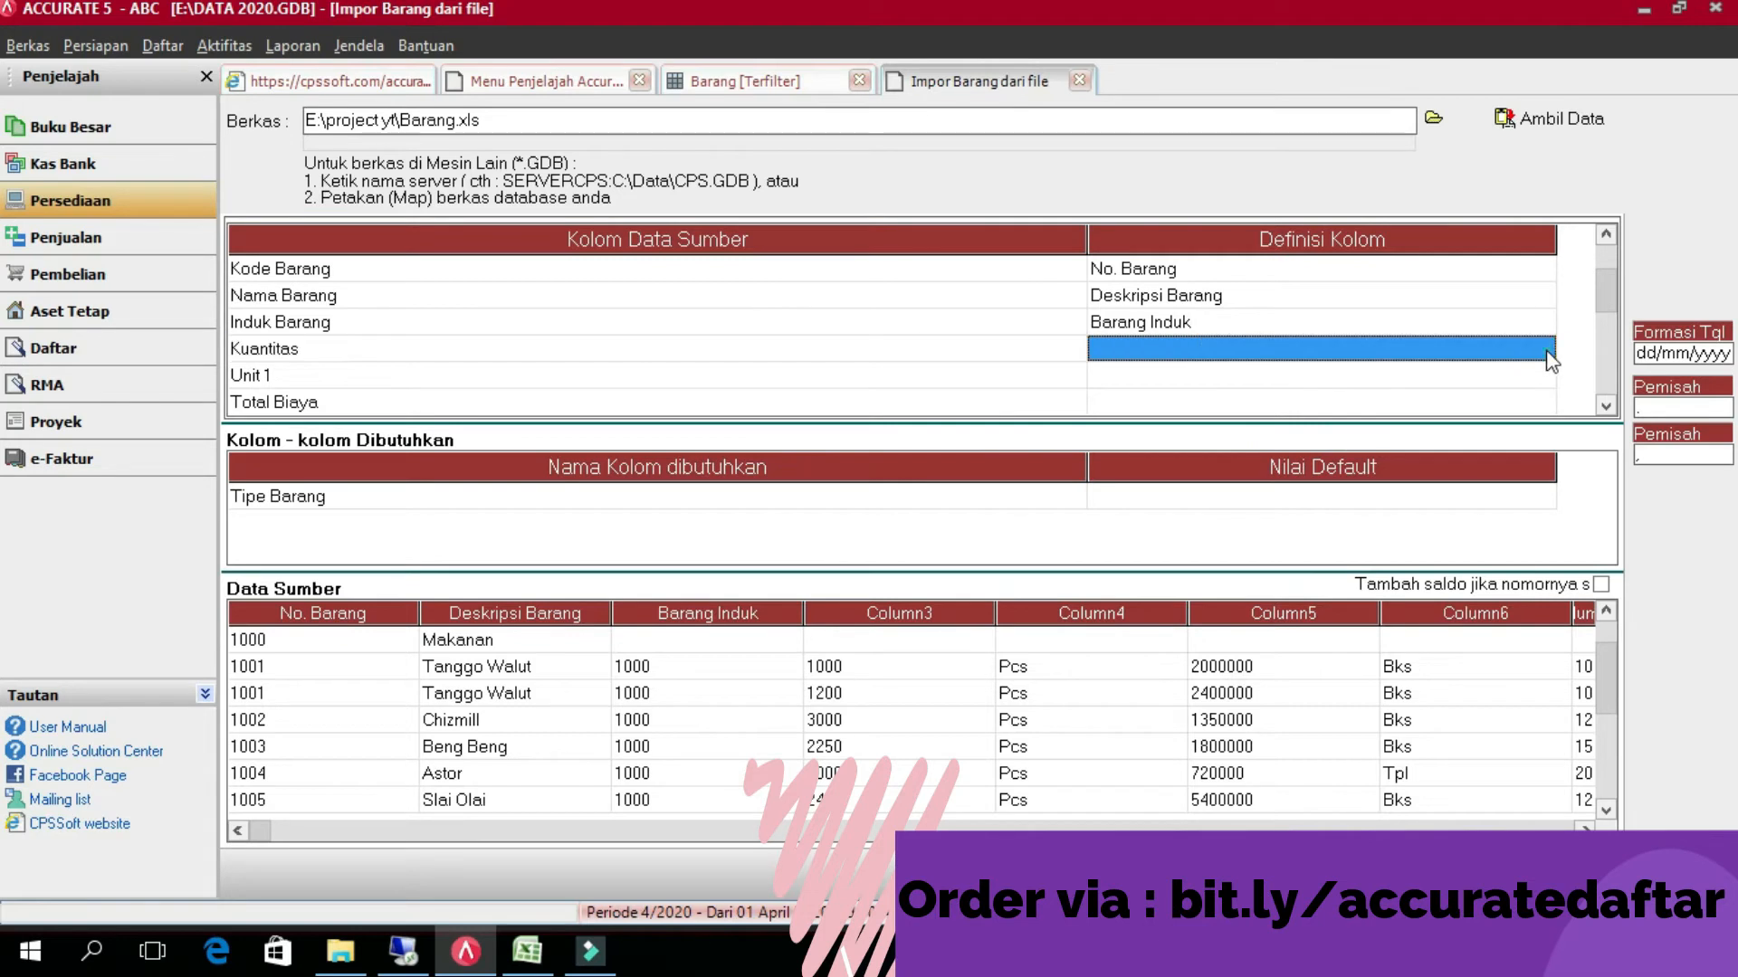
{"action": "left_click", "coordinate": [1547, 350]}
{"action": "left_click", "coordinate": [1544, 348]}
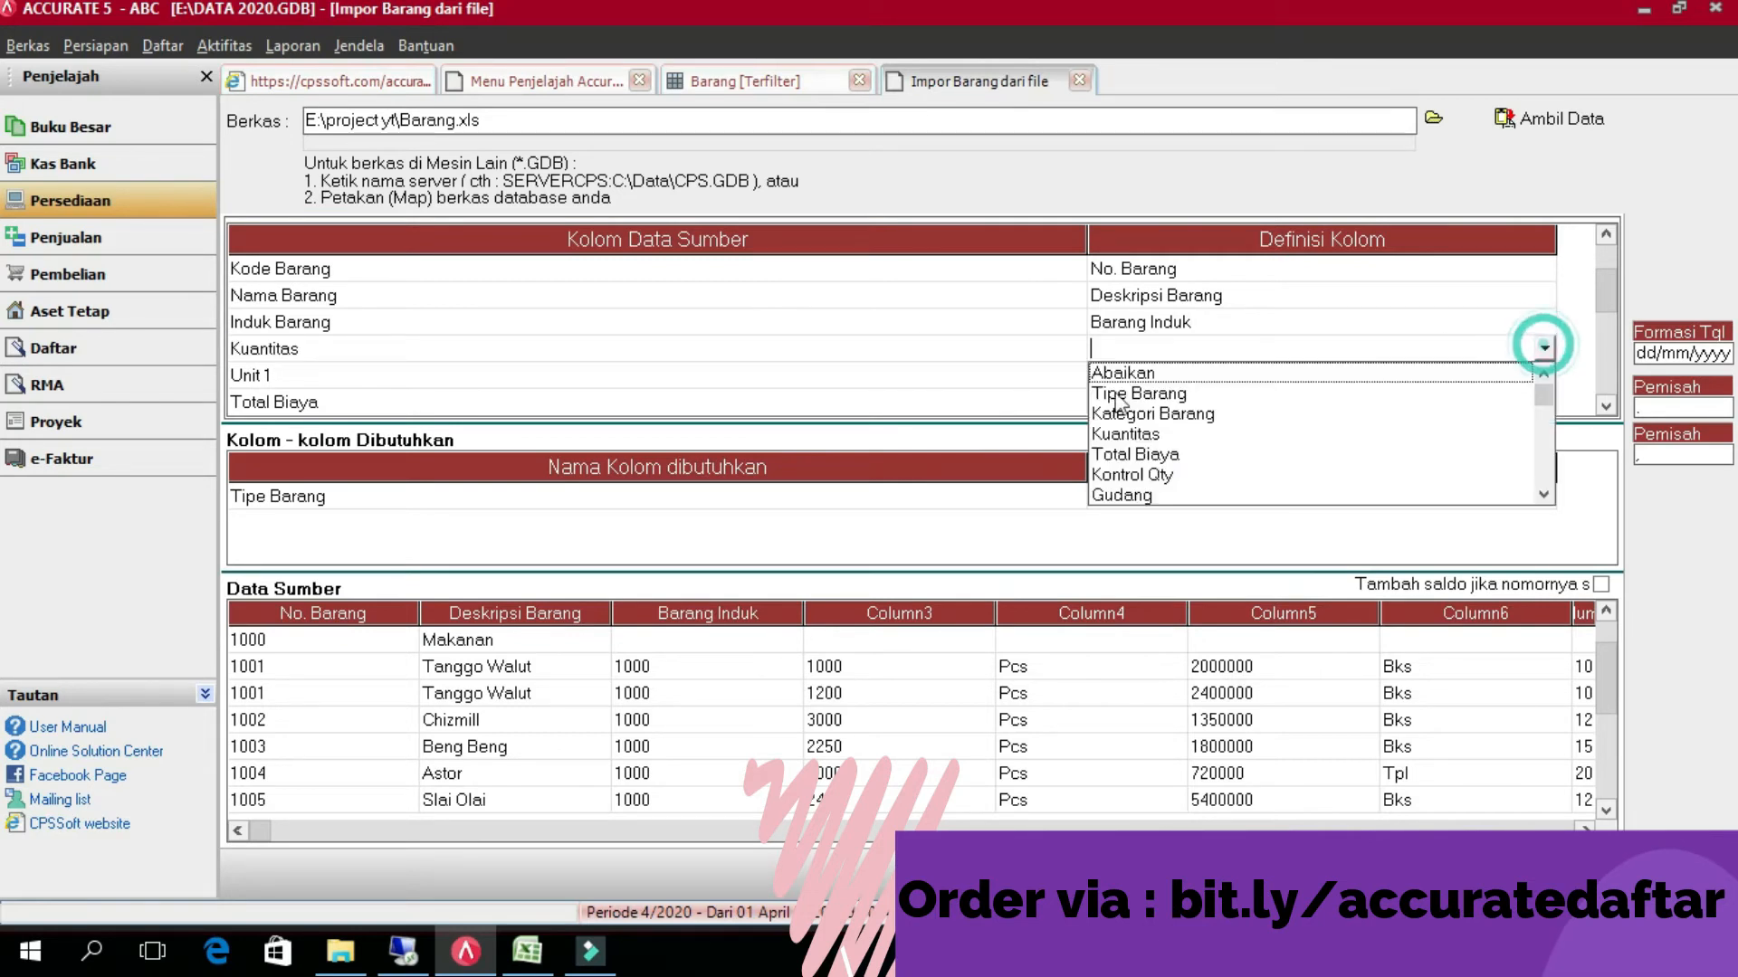
{"action": "left_click", "coordinate": [1108, 435]}
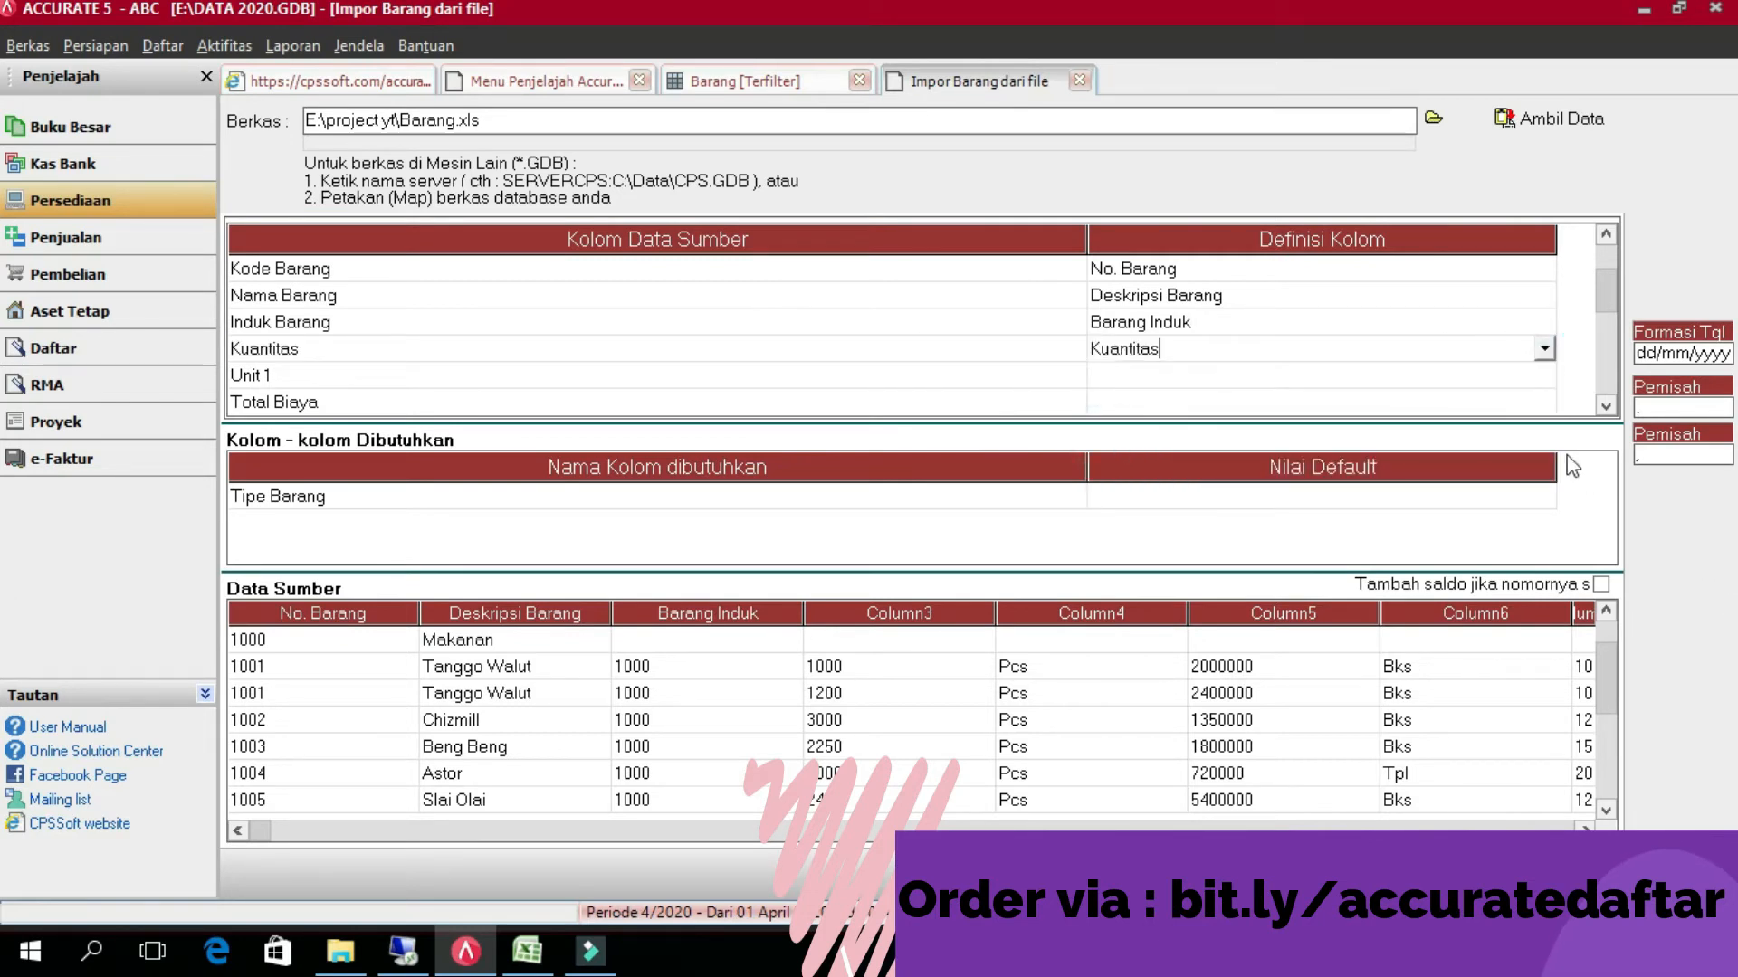
- Map the source column Unit 1 to the Unit 1 definition
{"action": "left_click", "coordinate": [1532, 376]}
{"action": "left_click", "coordinate": [1542, 377]}
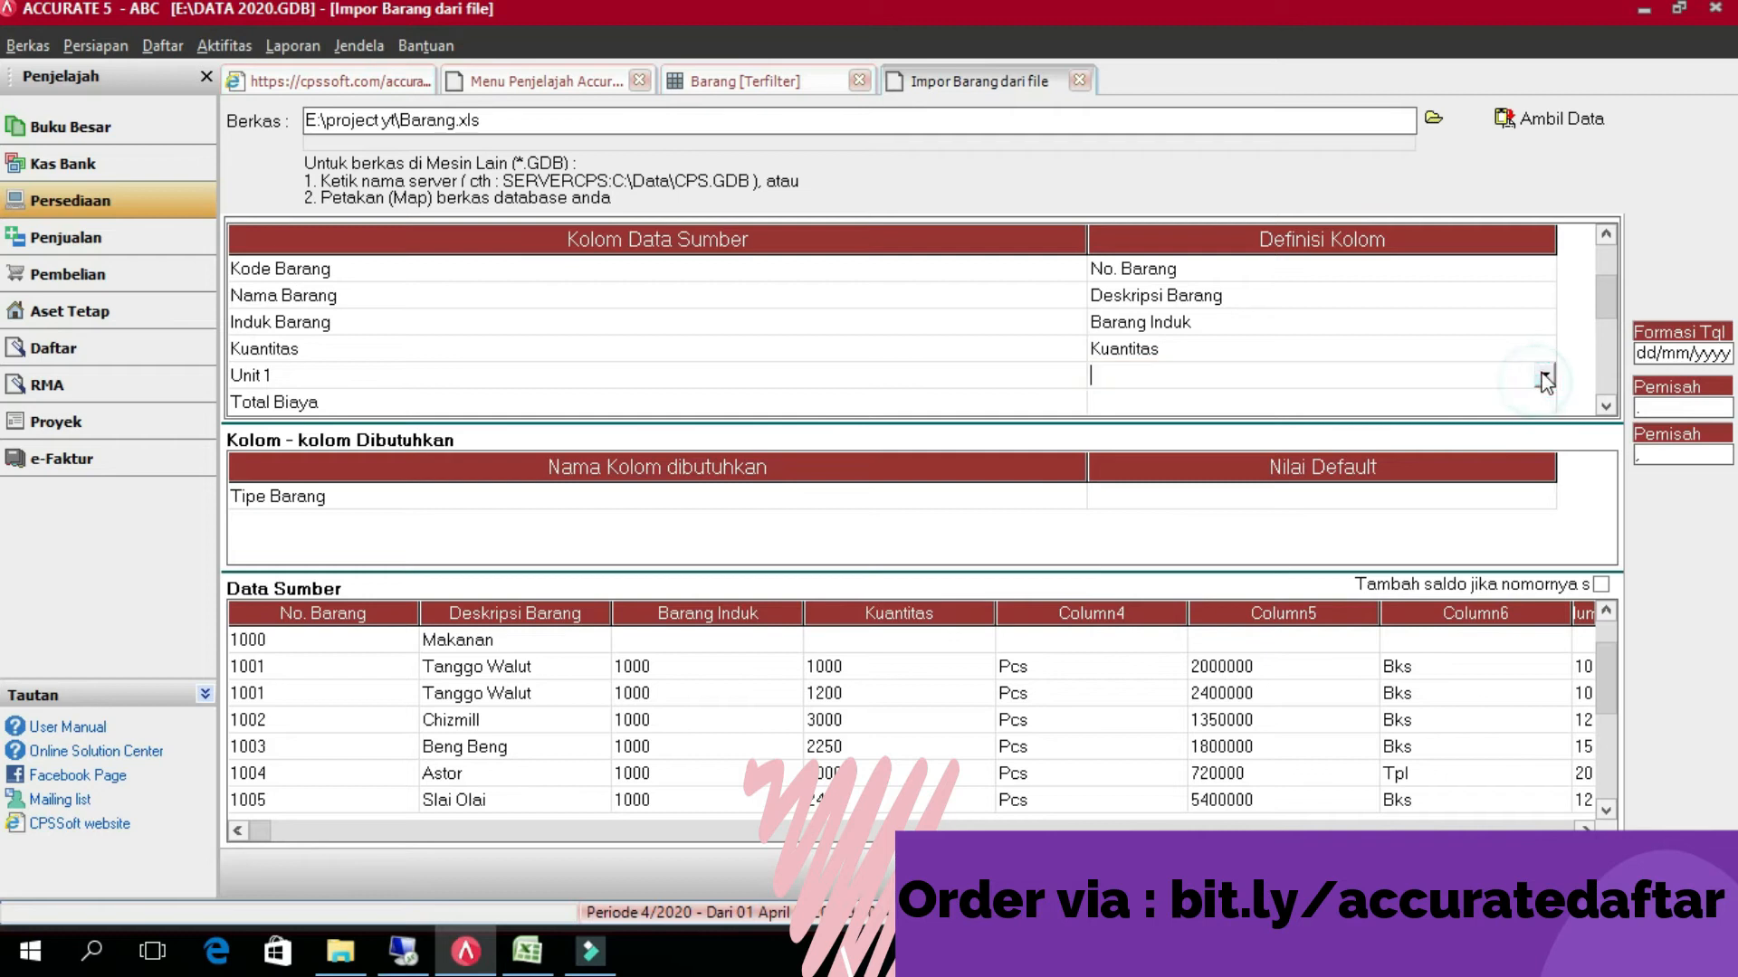
{"action": "left_click", "coordinate": [1543, 374]}
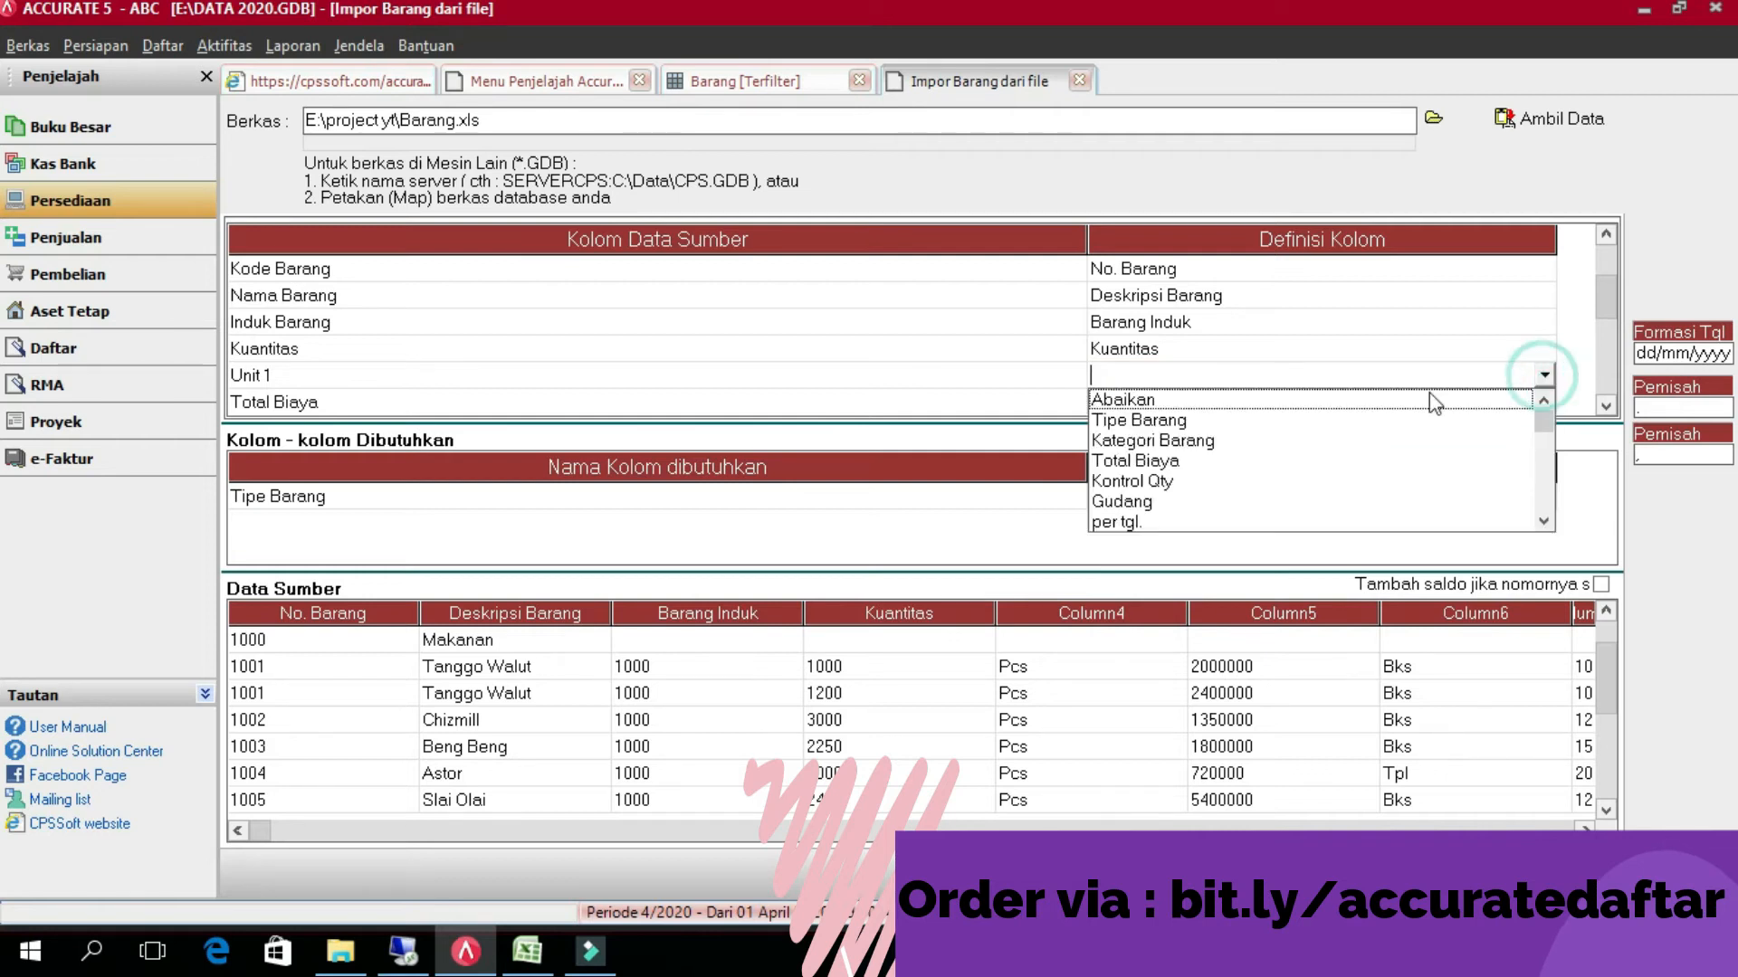
{"action": "scroll", "coordinate": [1159, 507], "scroll_direction": "down", "scroll_amount": 1}
{"action": "left_click", "coordinate": [1159, 517]}
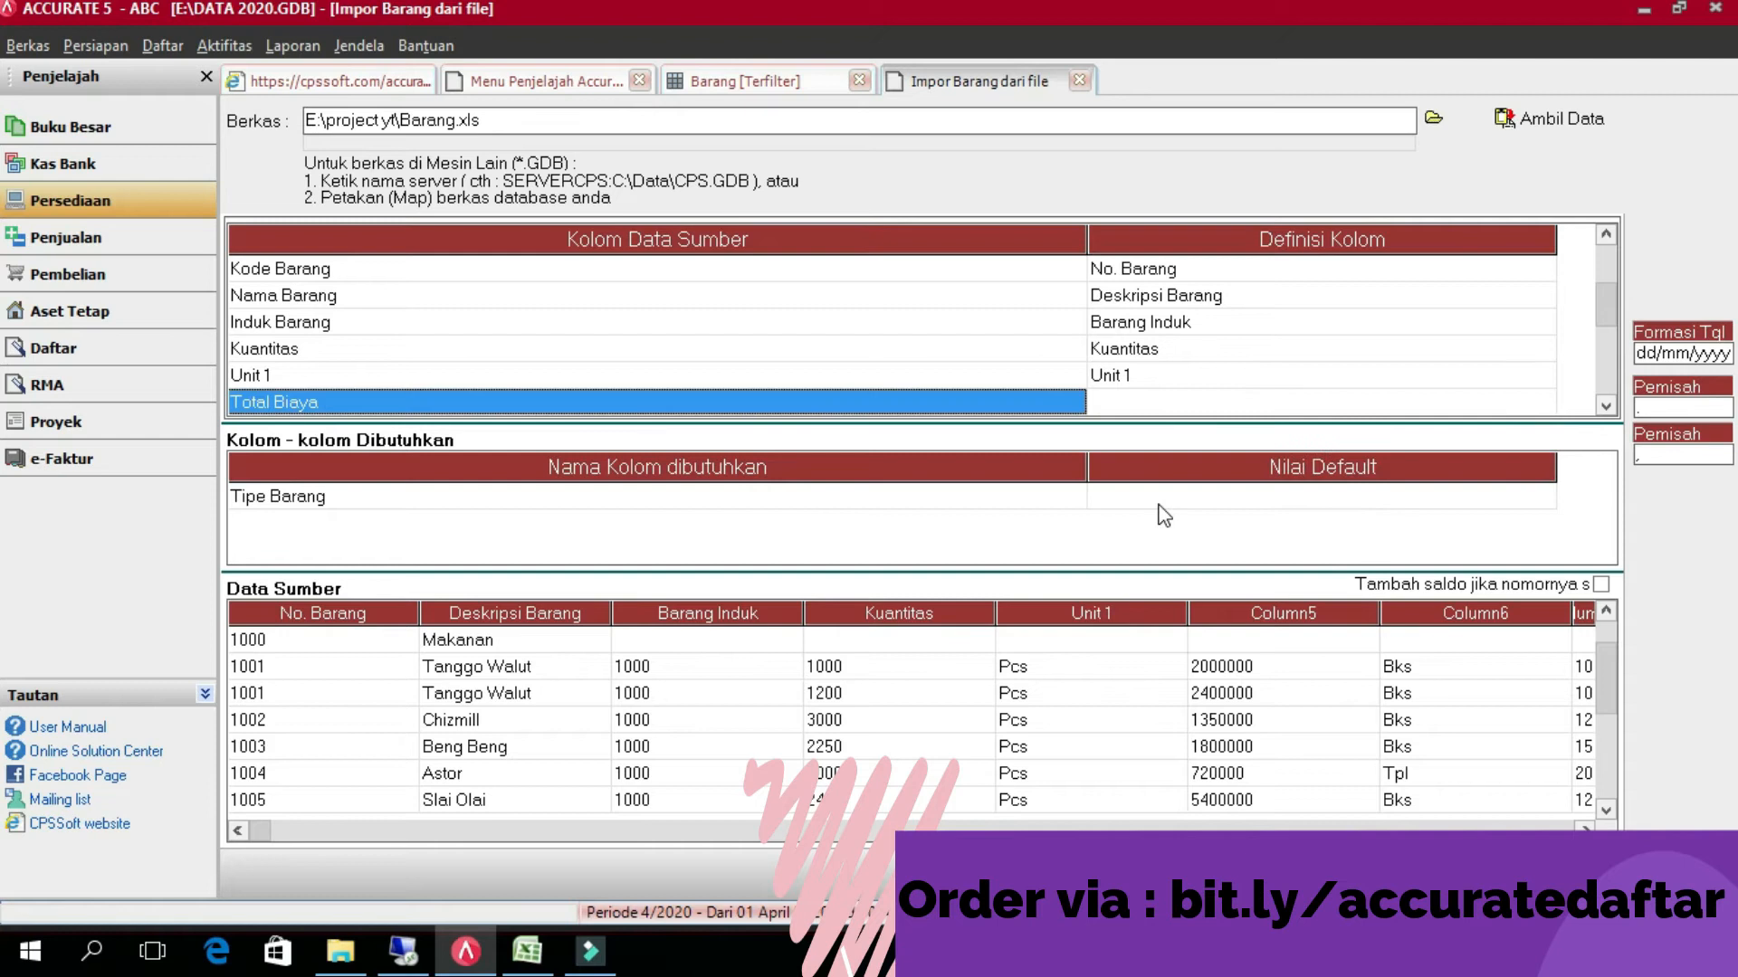
- Map the source column Total Biaya to the Total Biaya definition
{"action": "left_click", "coordinate": [1507, 403]}
{"action": "left_click", "coordinate": [1505, 399]}
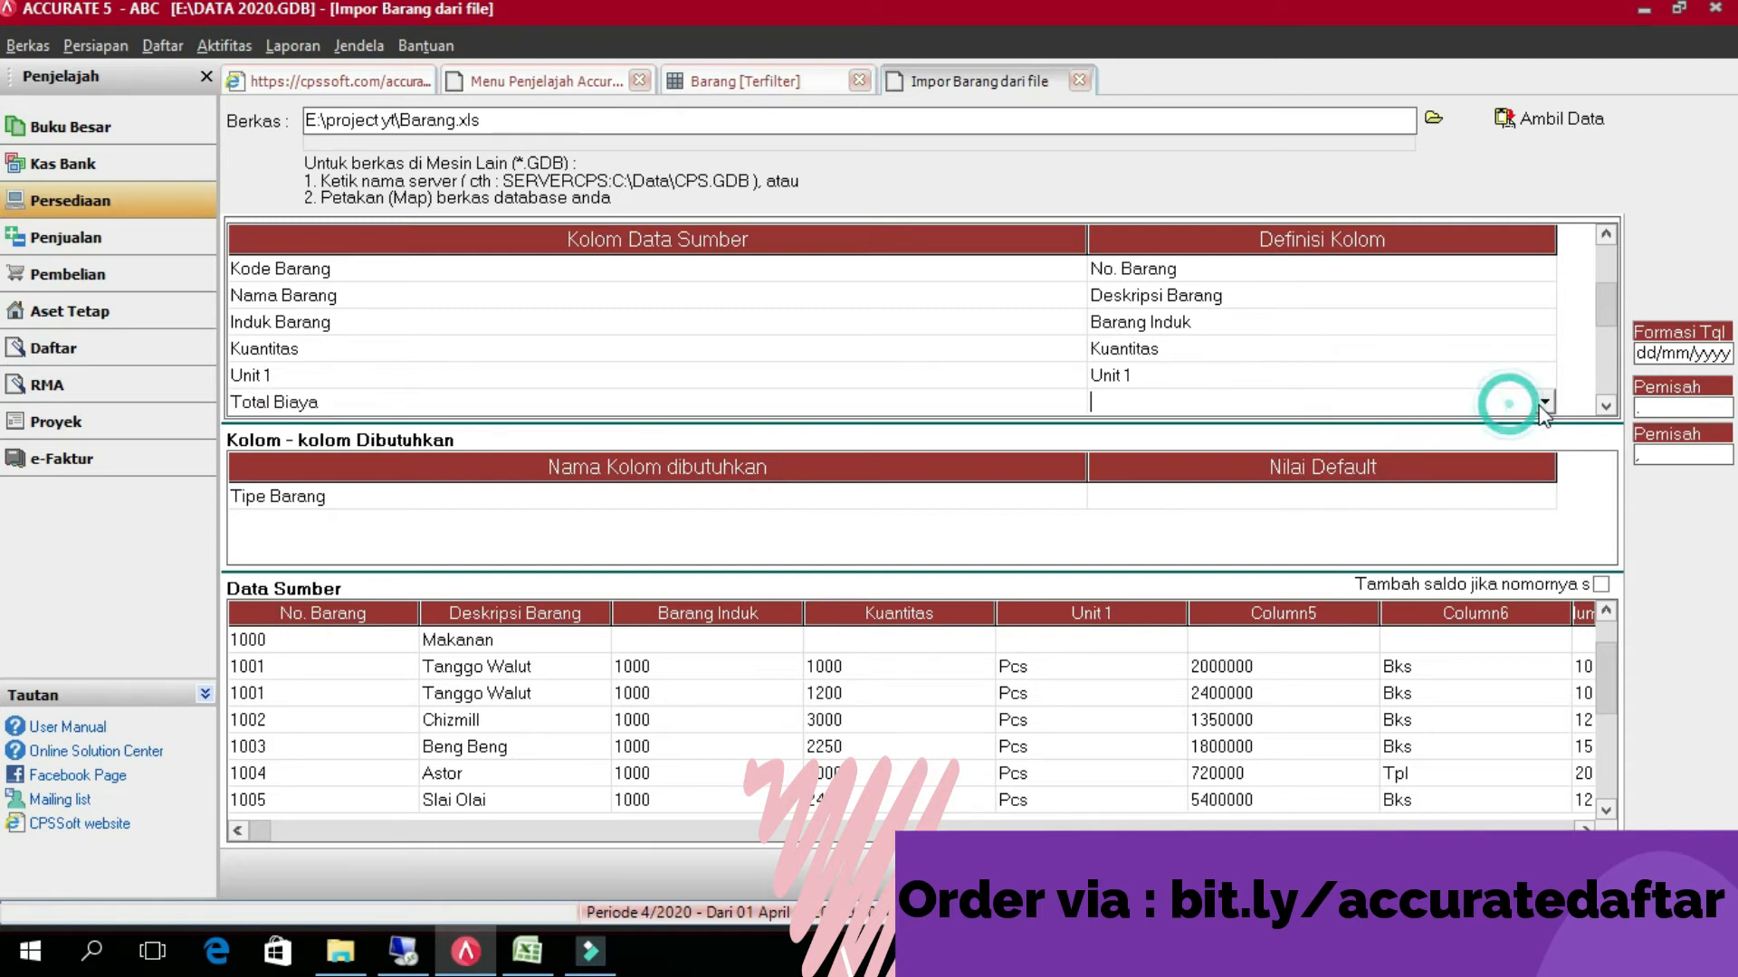
{"action": "left_click", "coordinate": [1541, 401]}
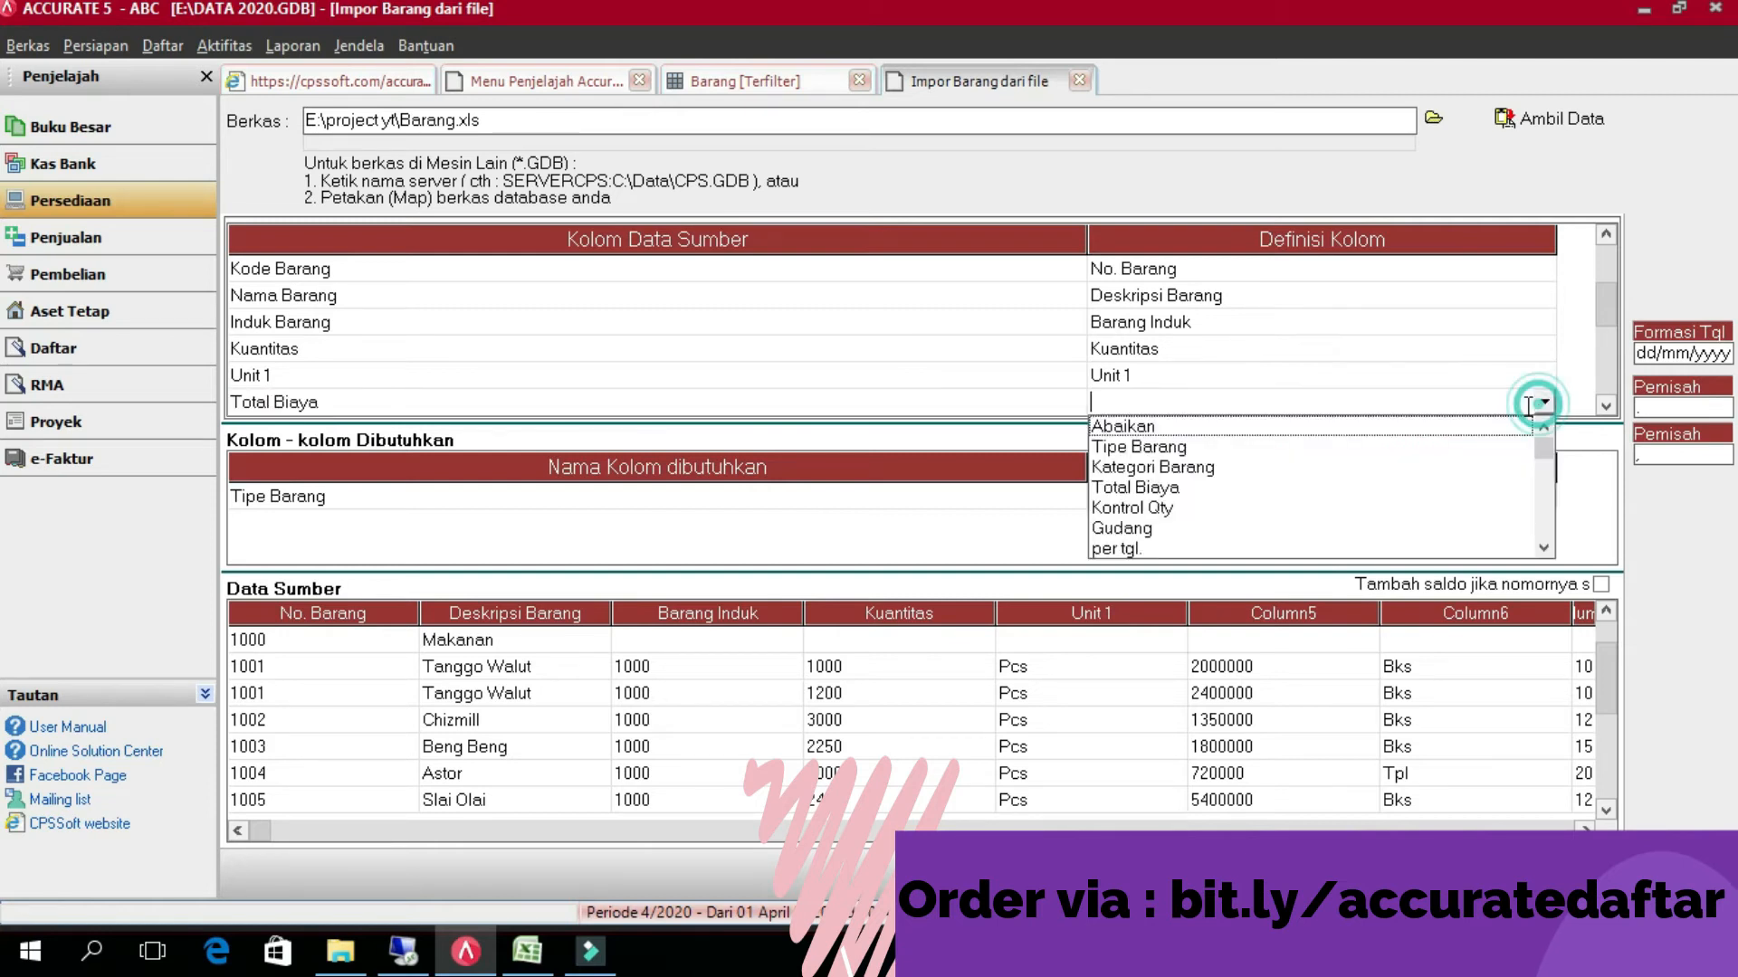
{"action": "left_click", "coordinate": [1153, 487]}
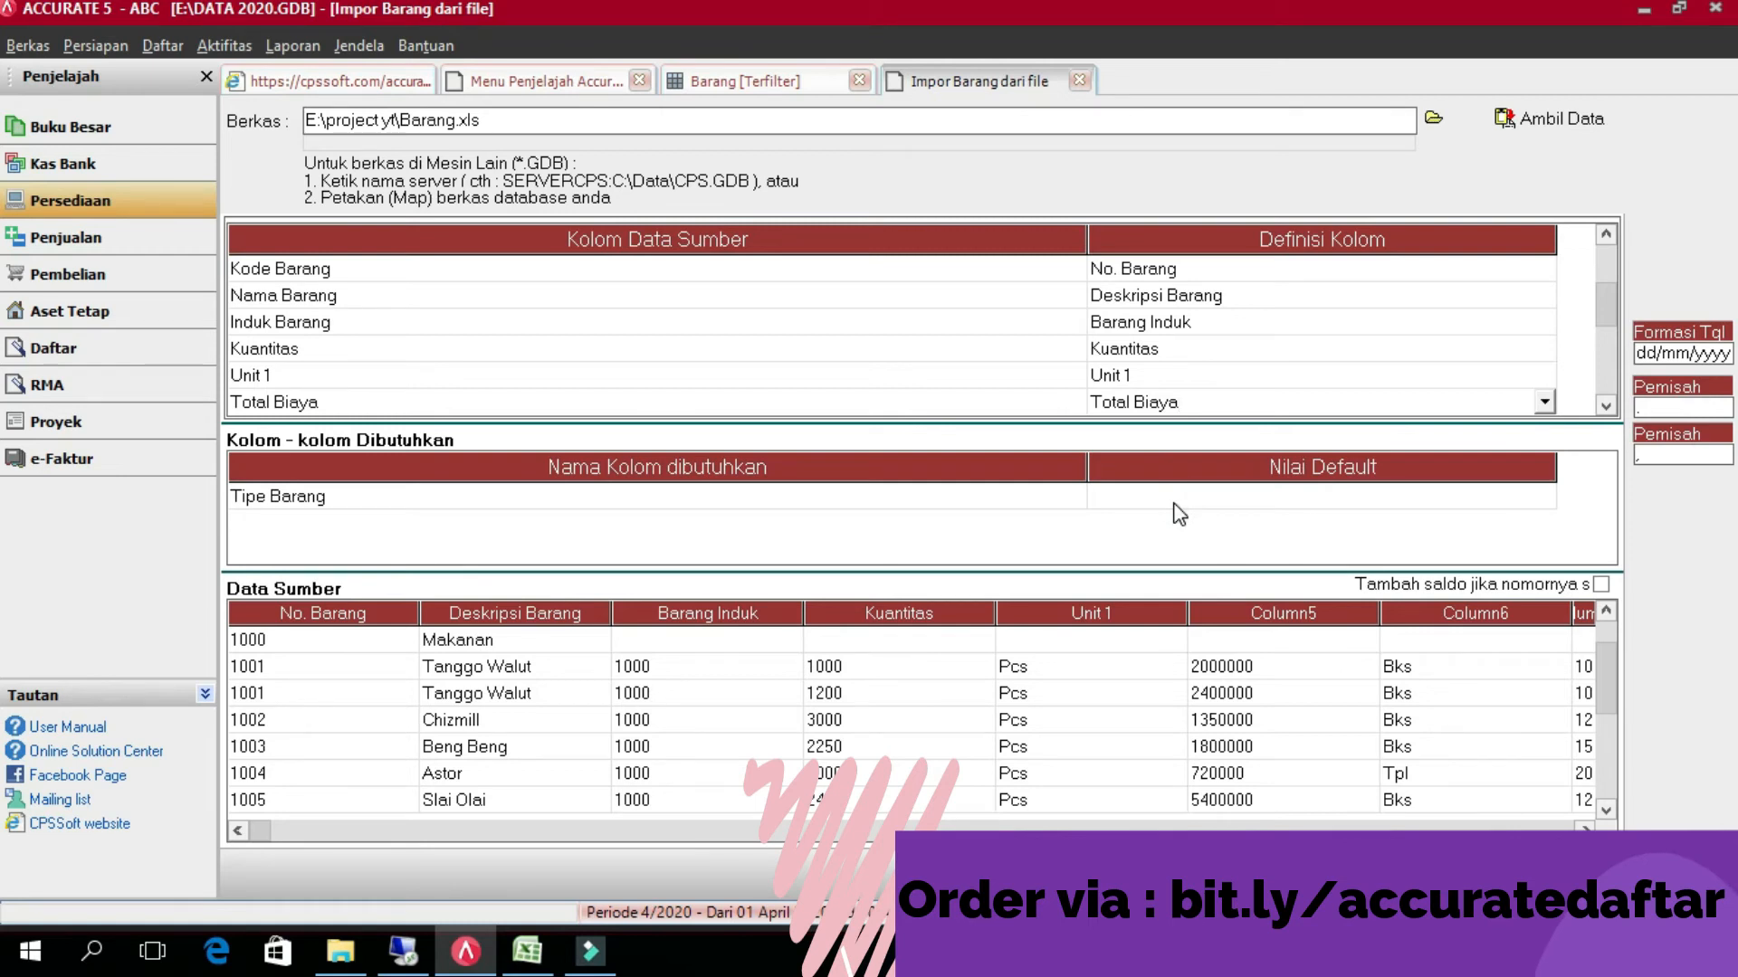
- Map the source column Unit 2 to the Unit 2 definition
{"action": "left_click", "coordinate": [1606, 406]}
{"action": "left_click", "coordinate": [1606, 406]}
{"action": "left_click", "coordinate": [1606, 406]}
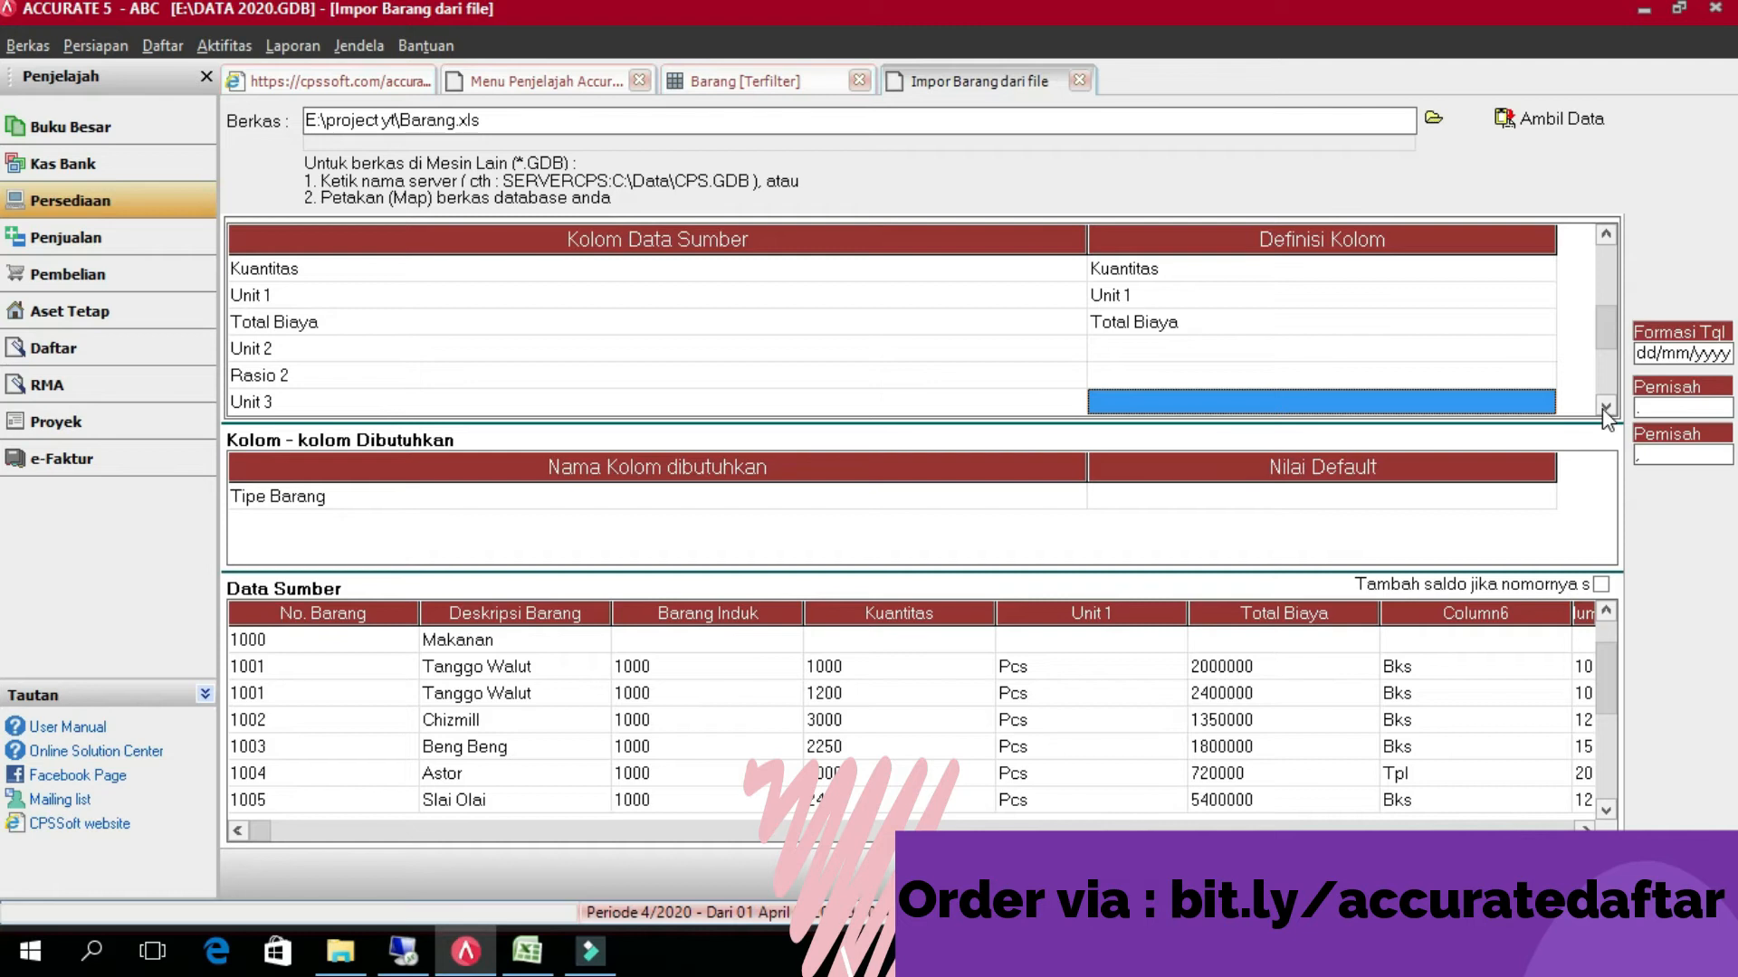
{"action": "left_click", "coordinate": [1520, 349]}
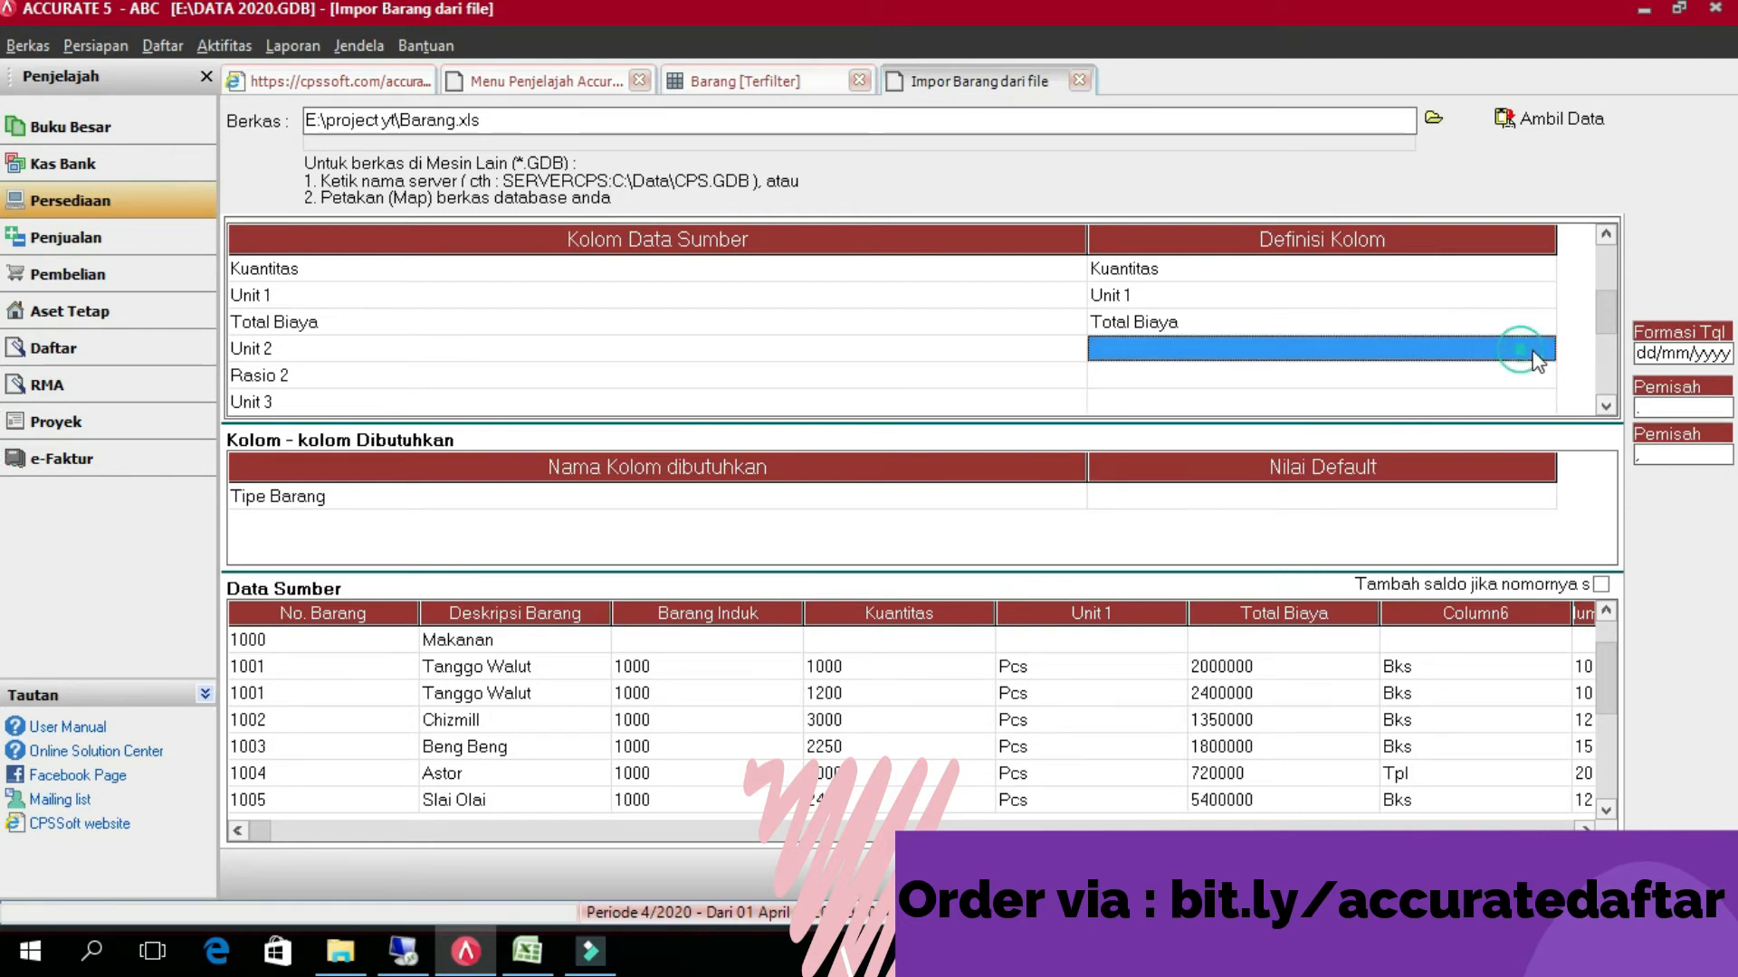
{"action": "left_click", "coordinate": [1542, 350]}
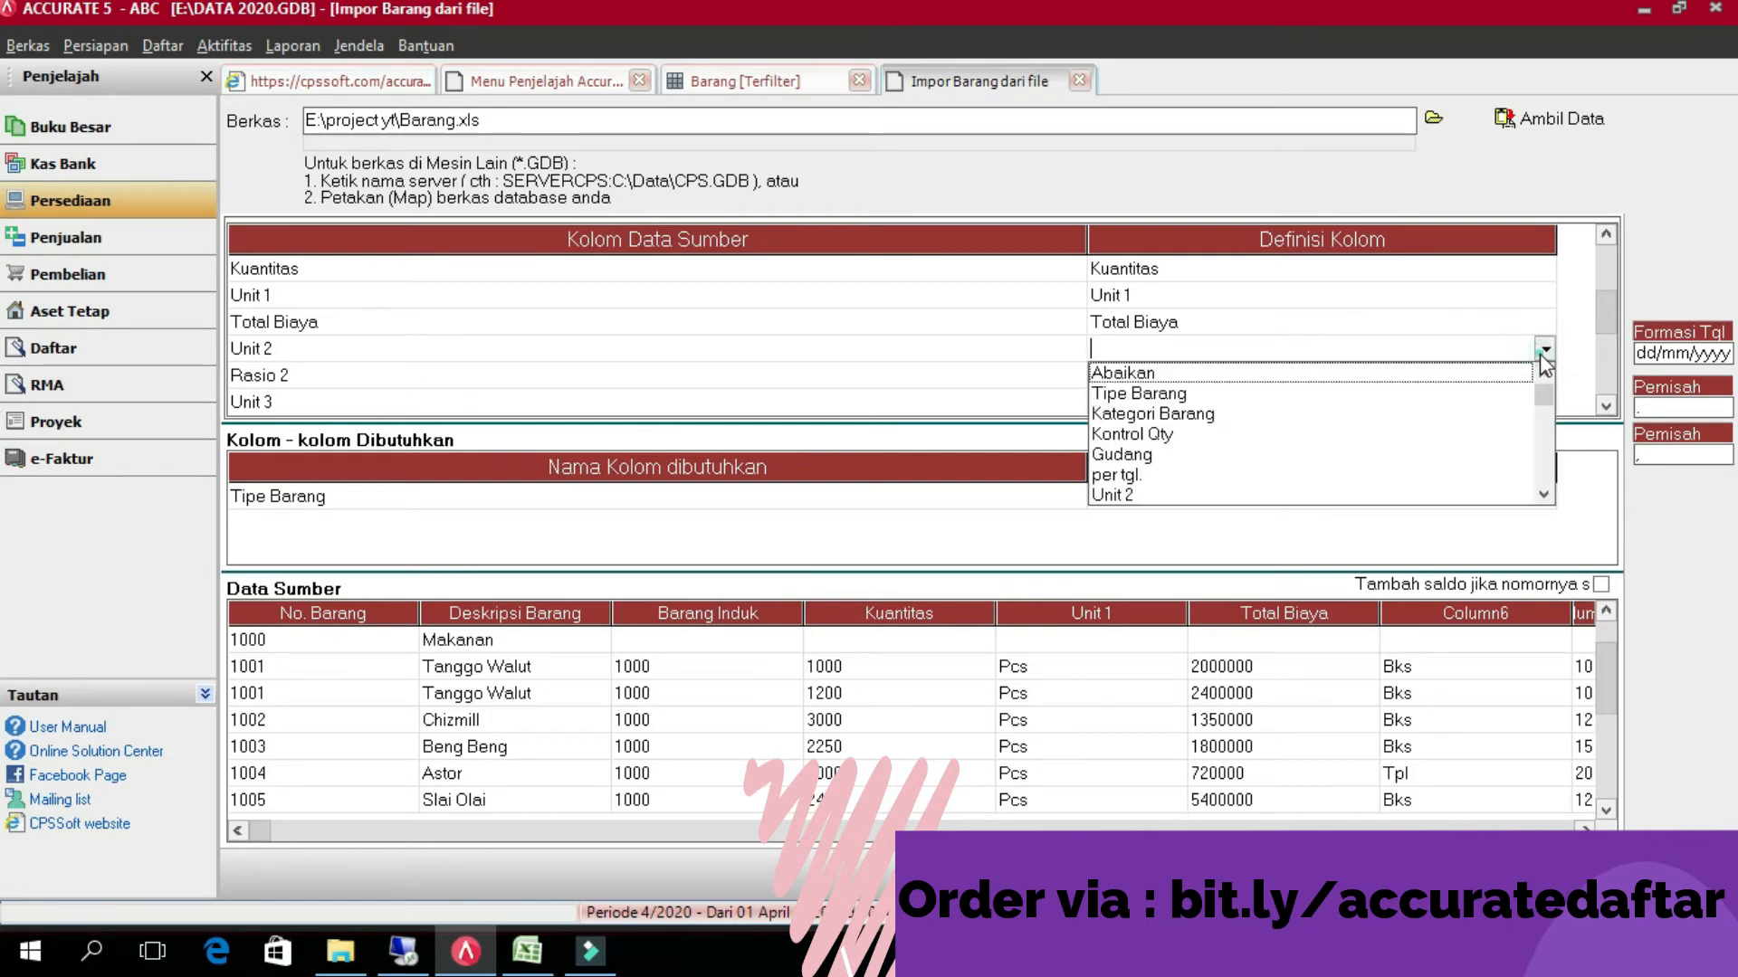
{"action": "left_click", "coordinate": [1131, 495]}
- Map the source column Rasio 2 to the Rasio Unit 2 definition
{"action": "left_click", "coordinate": [1400, 373]}
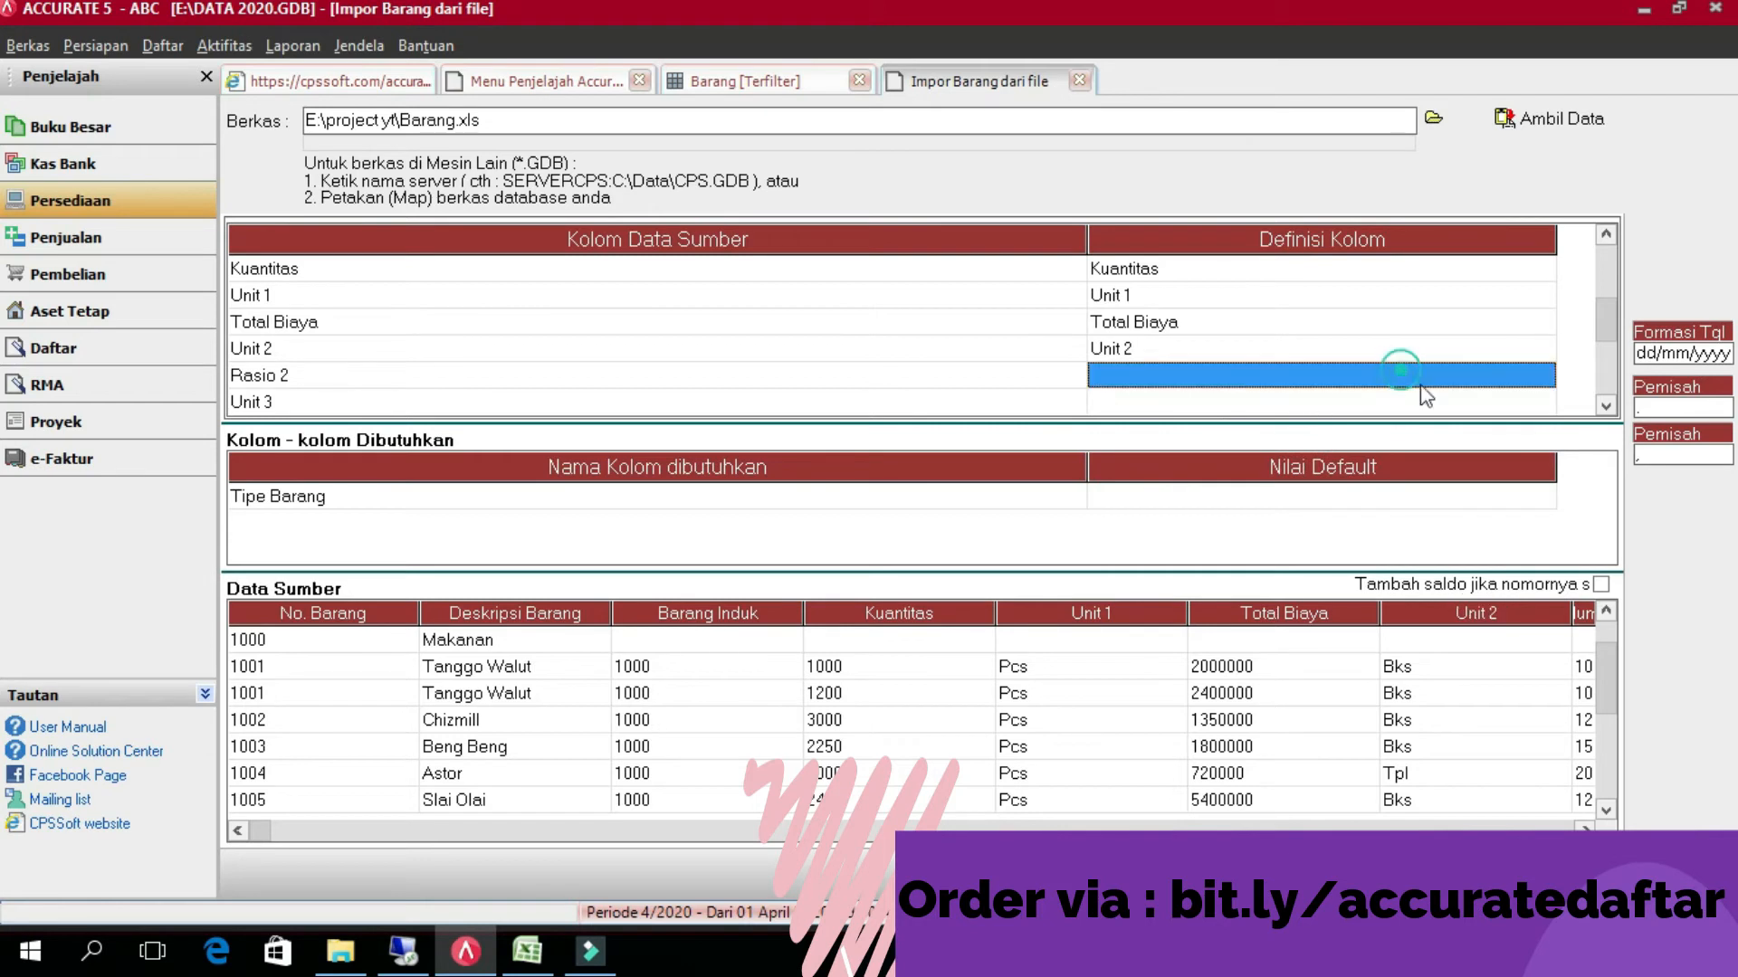
{"action": "left_click", "coordinate": [1542, 375]}
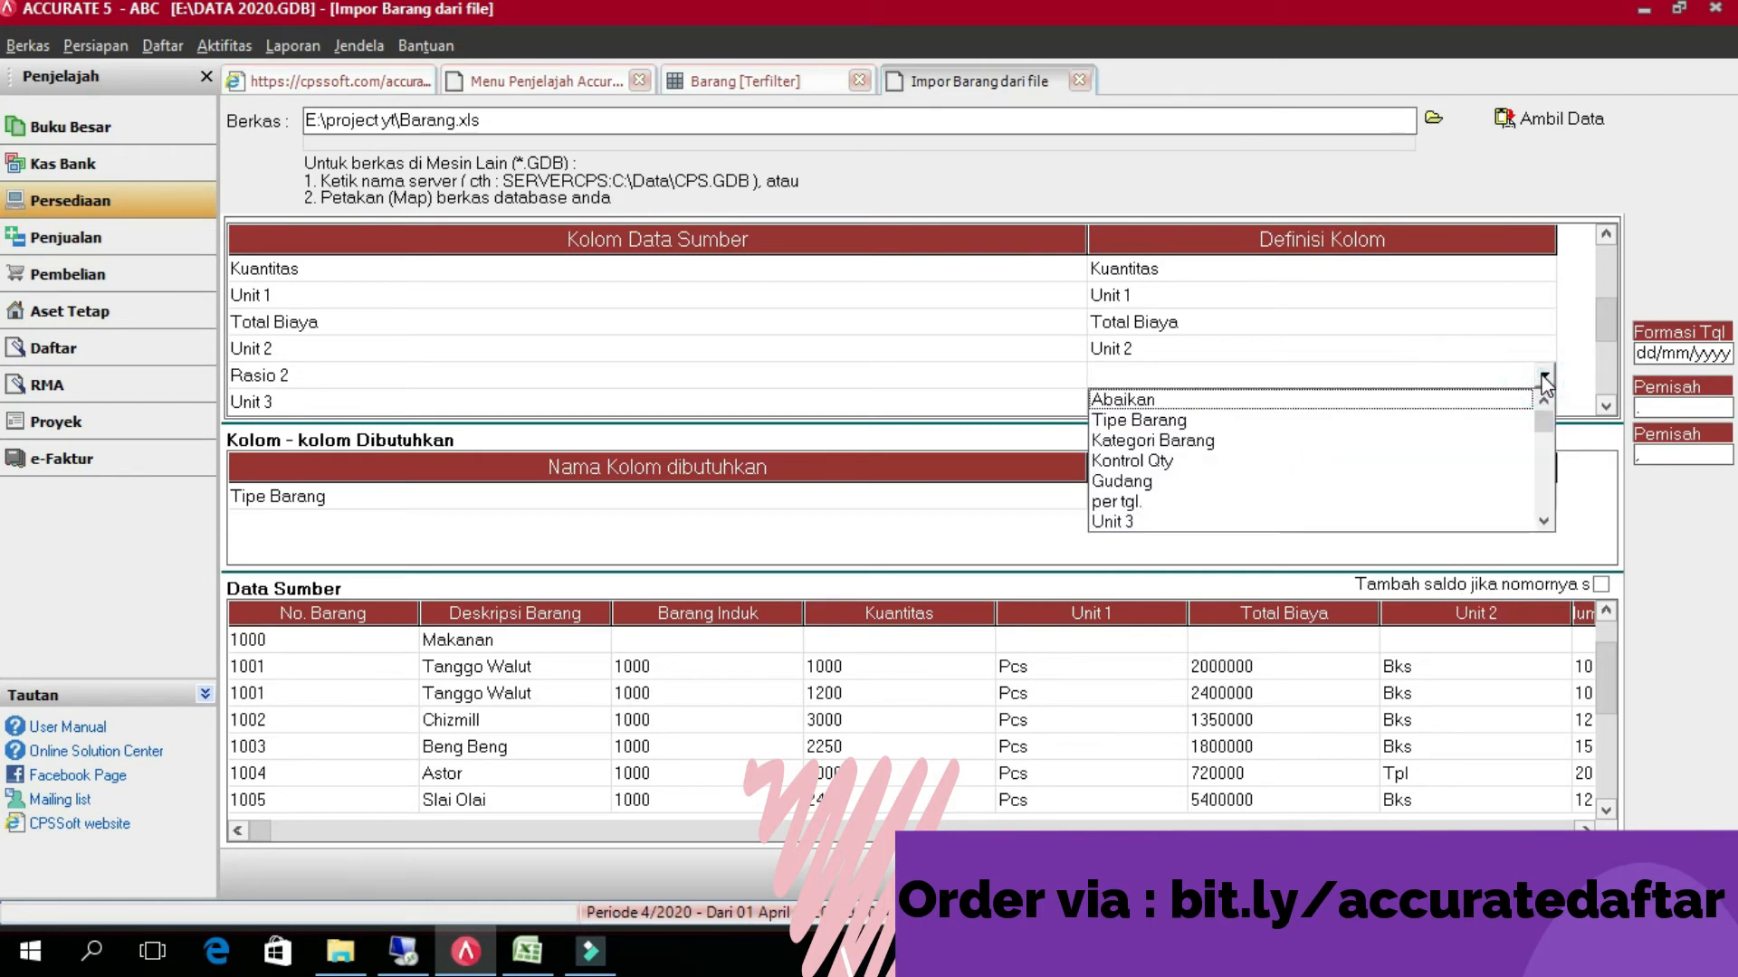
{"action": "key", "text": "r"}
{"action": "key", "text": "Return"}
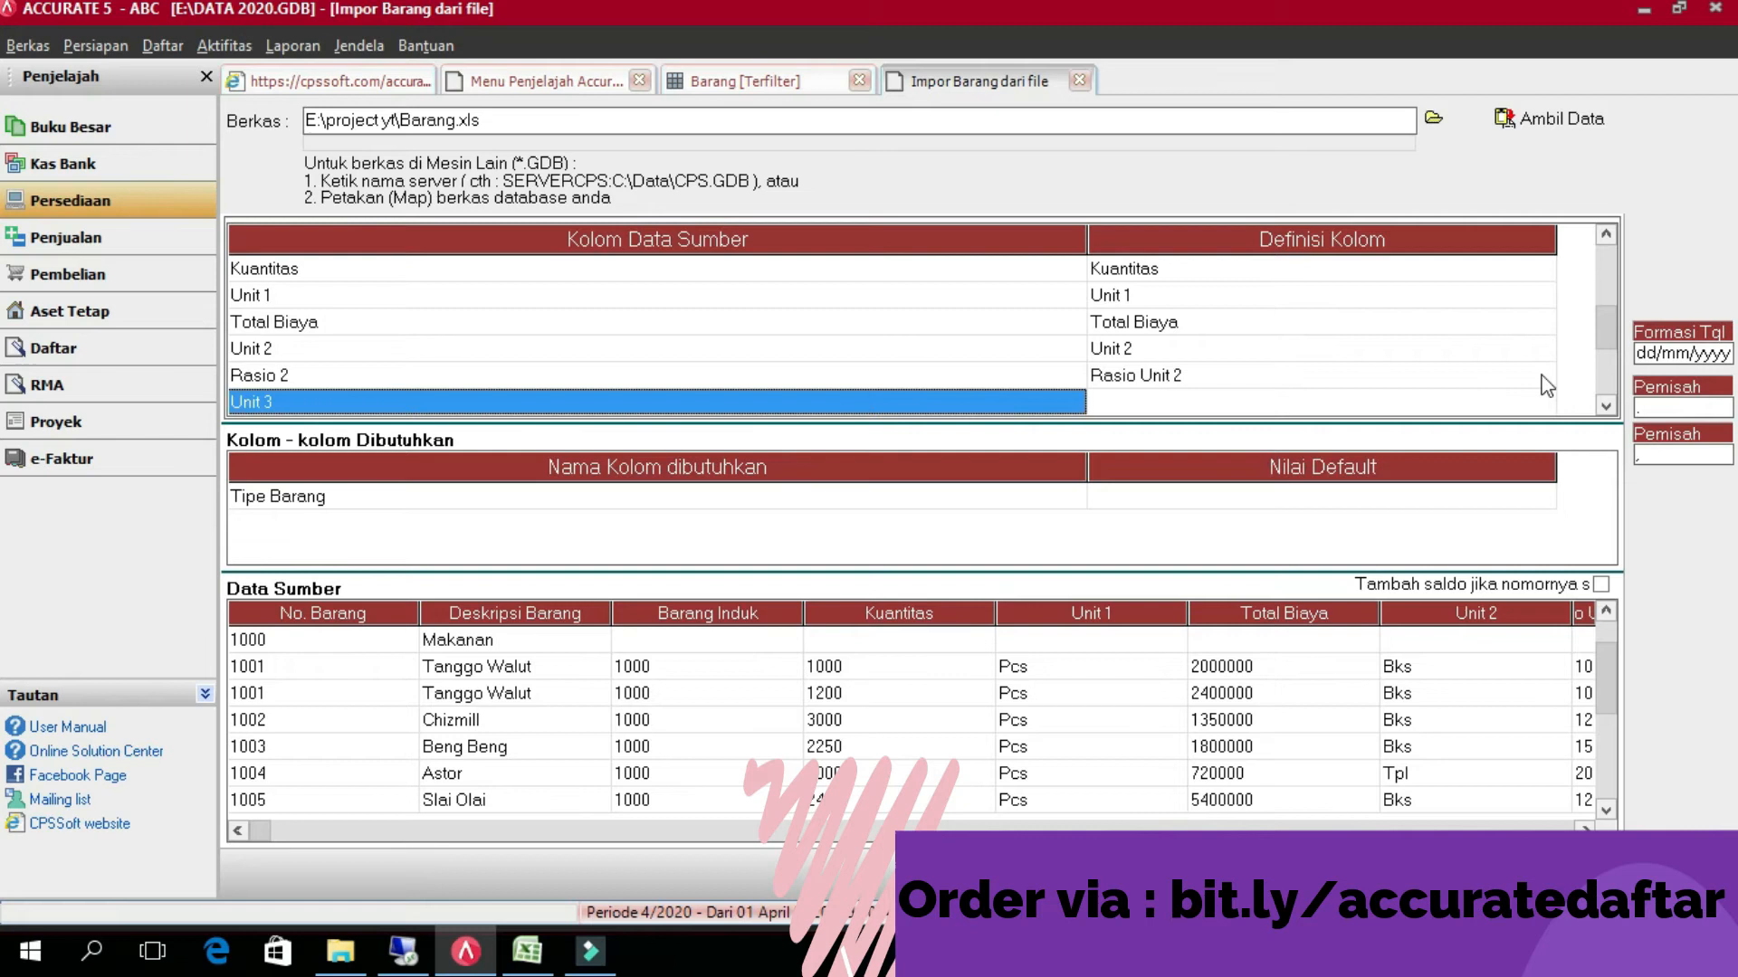
- Map the source column Unit 3 to the Unit 3 definition
{"action": "left_click", "coordinate": [1542, 401]}
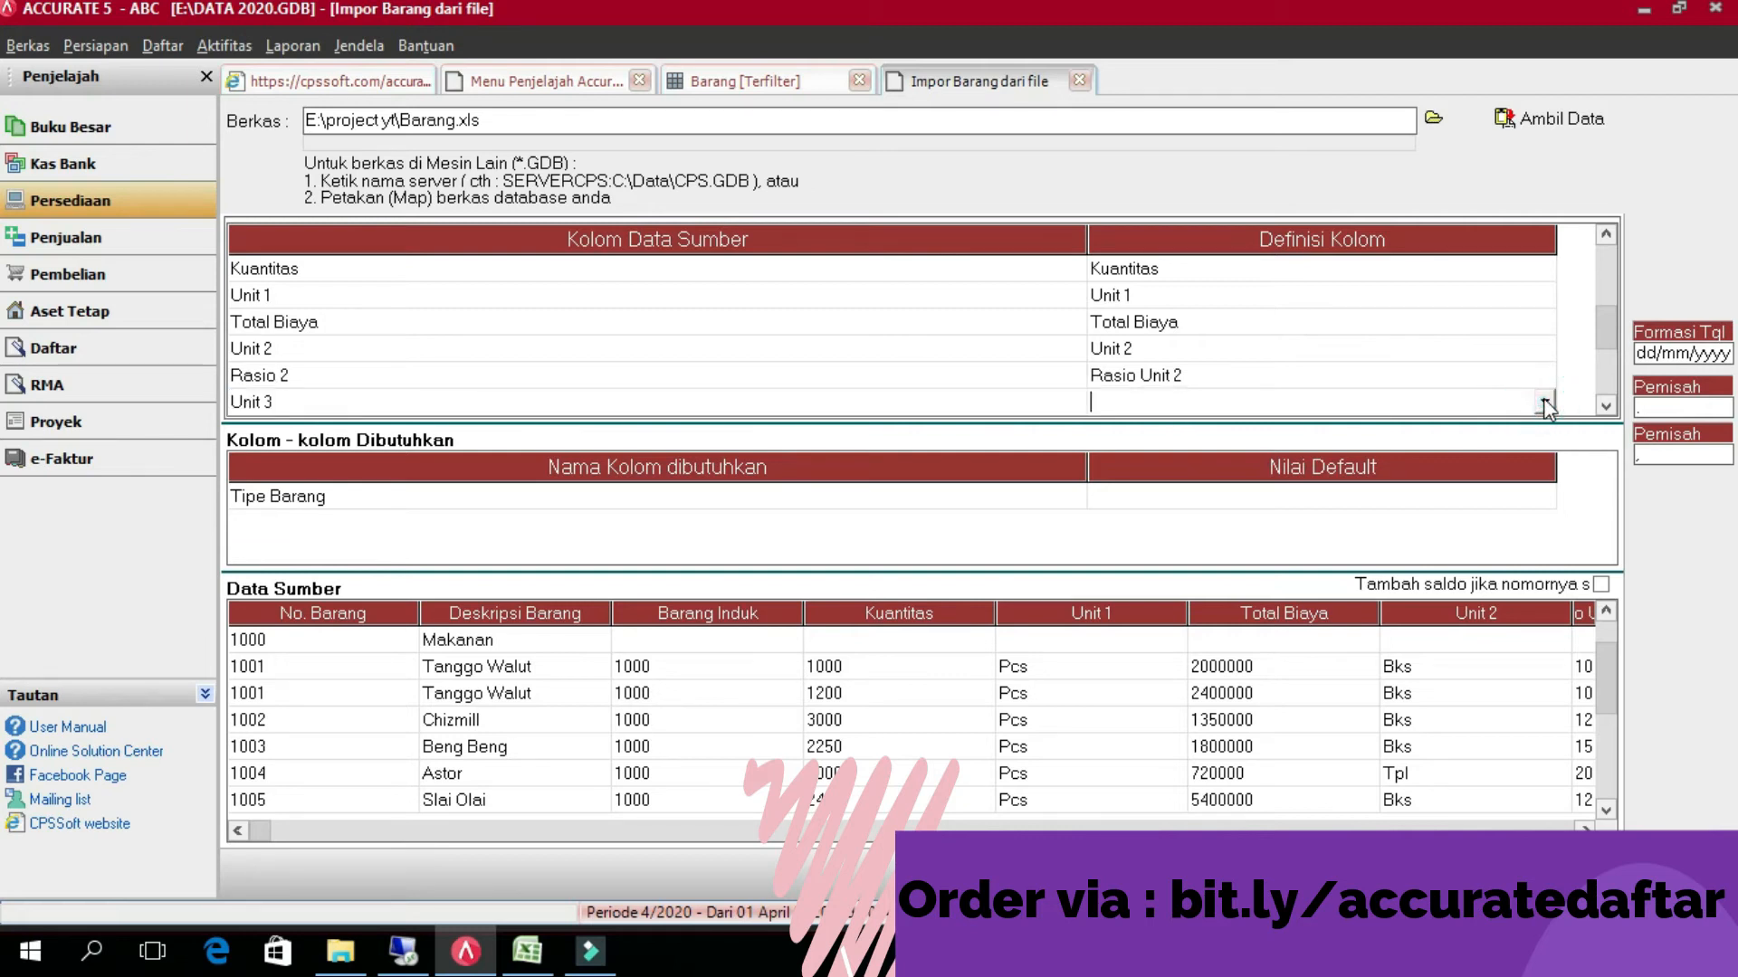
{"action": "left_click", "coordinate": [1544, 401]}
{"action": "key", "text": "u"}
{"action": "key", "text": "Return"}
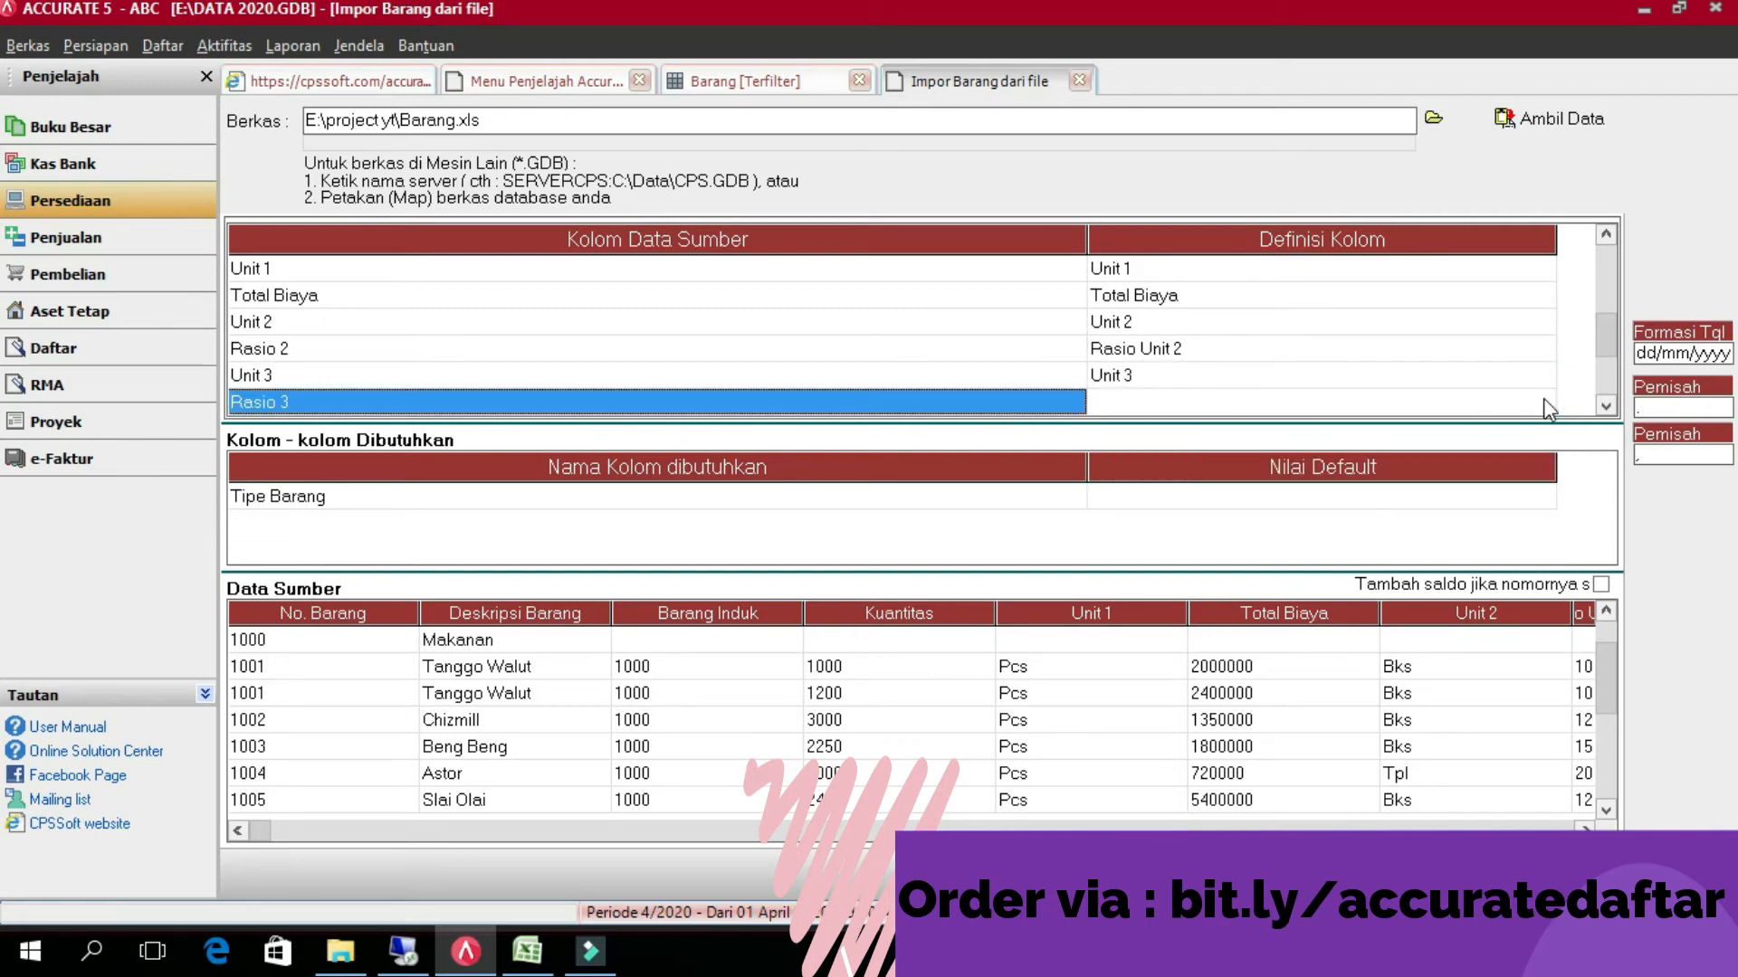
- Map the source column Rasio 3 to the Rasio Unit 3 definition
{"action": "left_click", "coordinate": [1542, 402]}
{"action": "left_click", "coordinate": [1543, 402]}
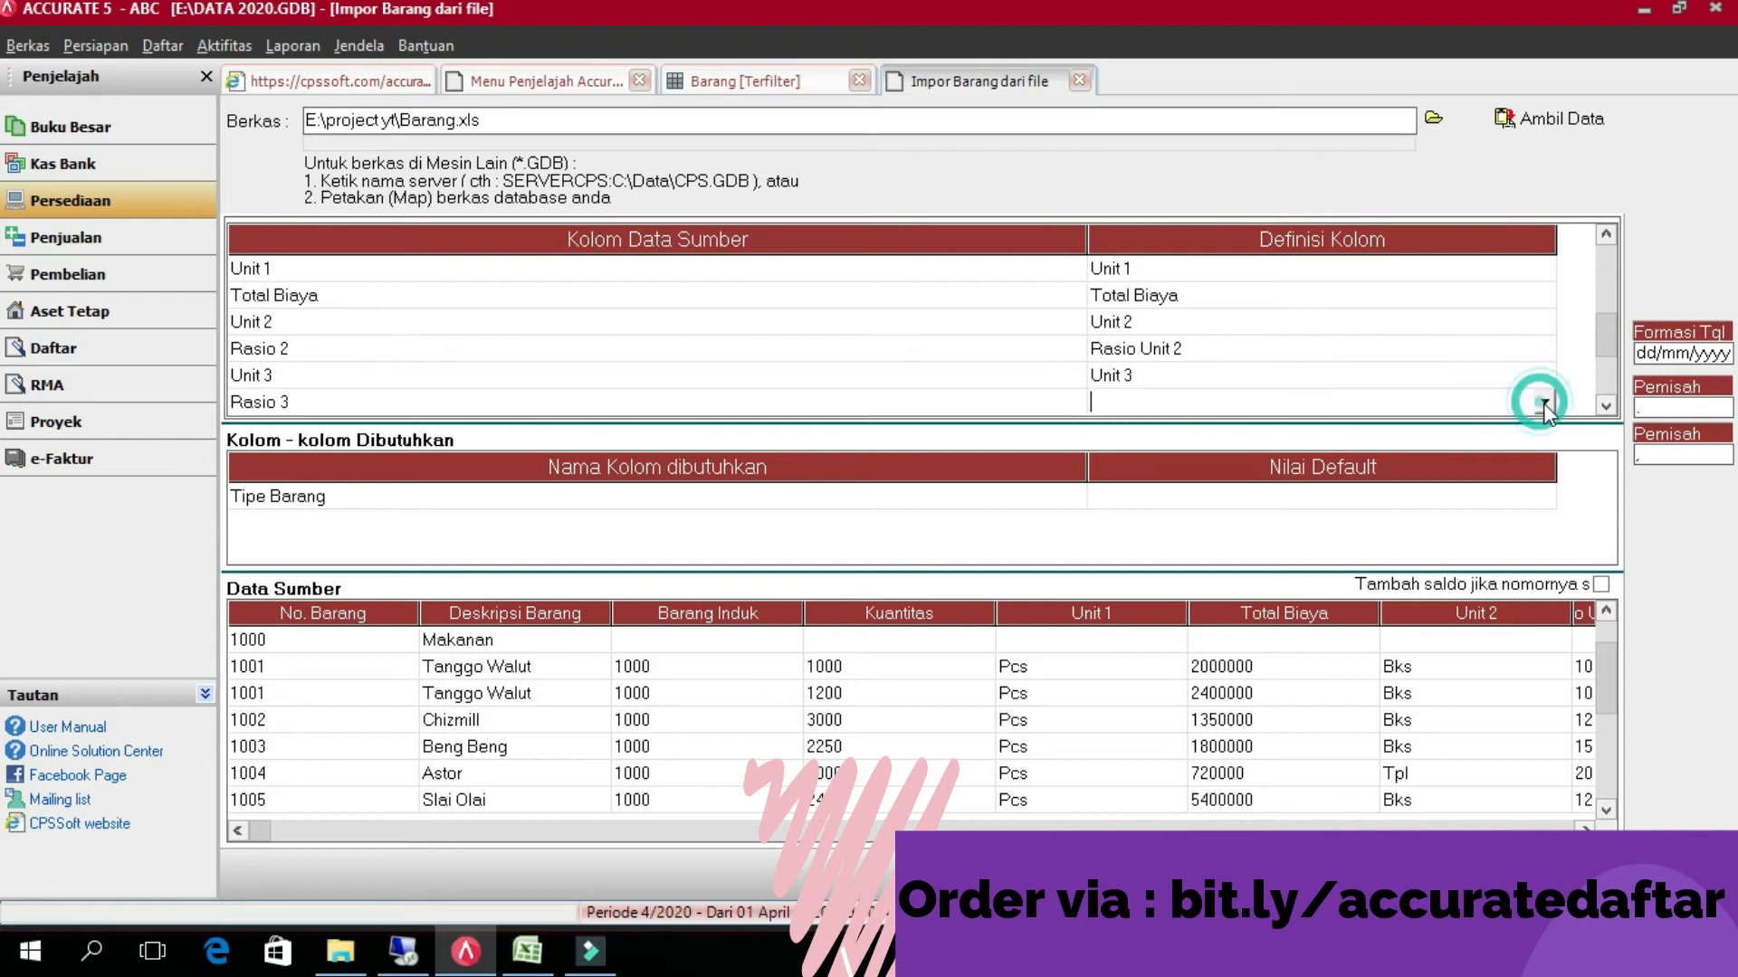
{"action": "left_click", "coordinate": [1544, 404]}
{"action": "key", "text": "r"}
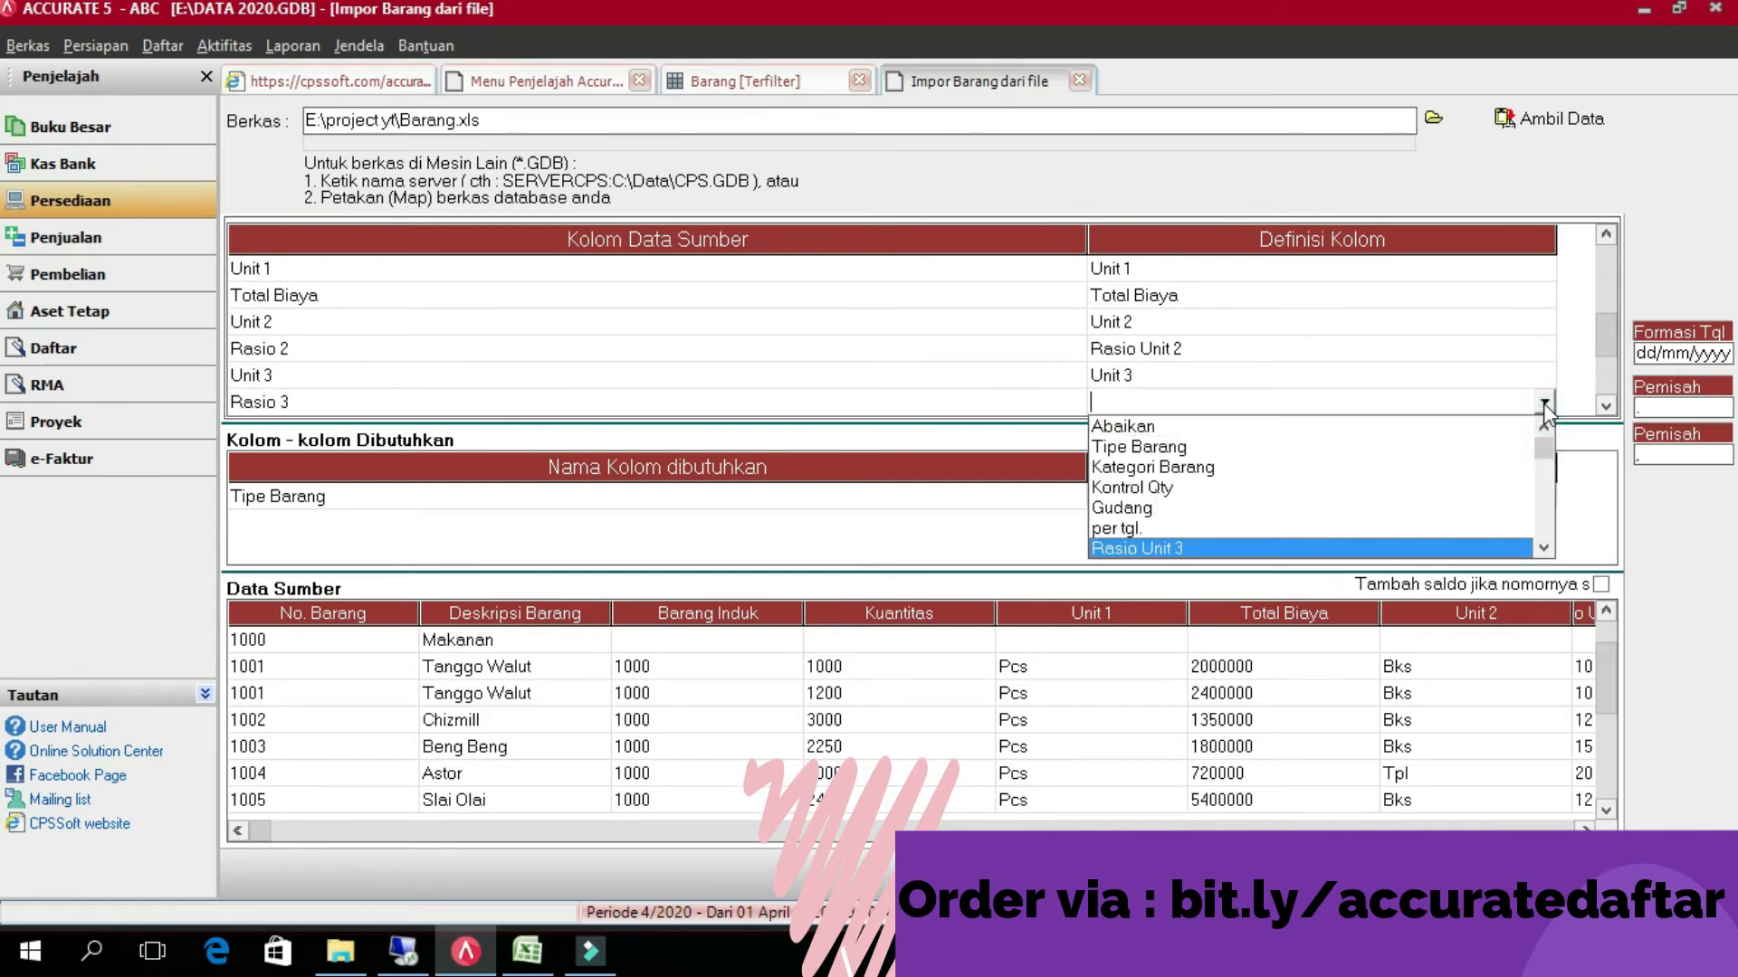
{"action": "key", "text": "Return"}
{"action": "key", "text": "Return"}
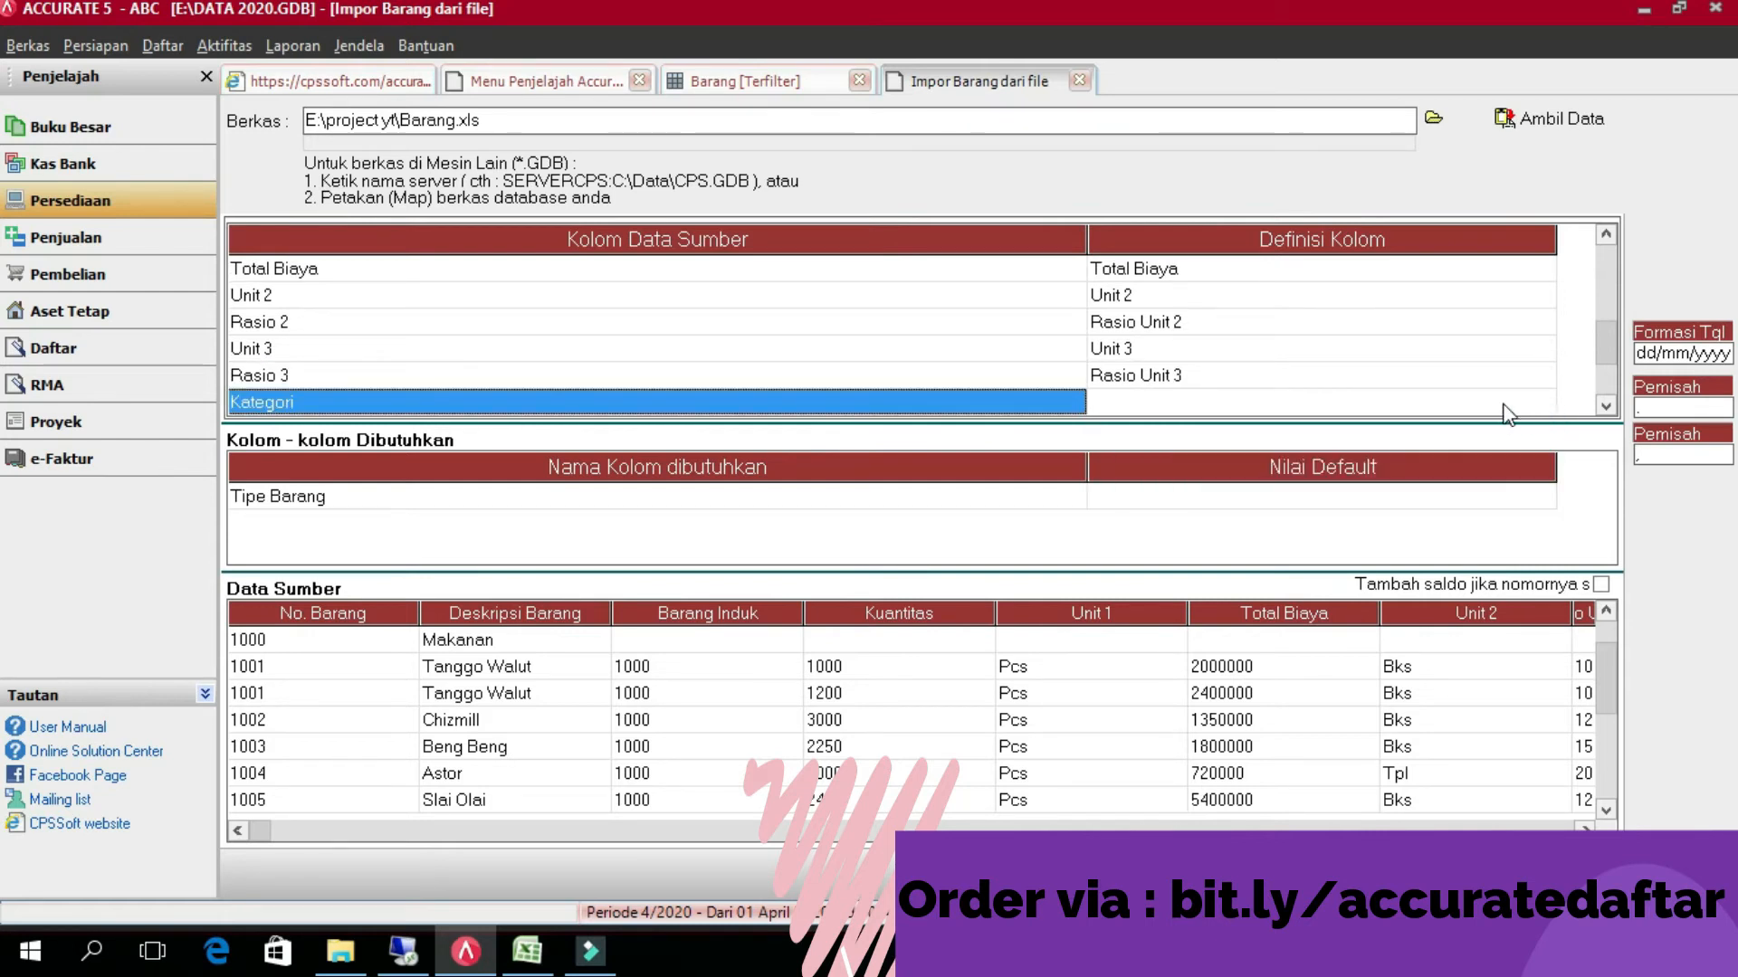
- Map the source column Kategori to the Kategori Barang definition
{"action": "left_click", "coordinate": [1530, 402]}
{"action": "left_click", "coordinate": [1525, 402]}
{"action": "left_click", "coordinate": [1543, 402]}
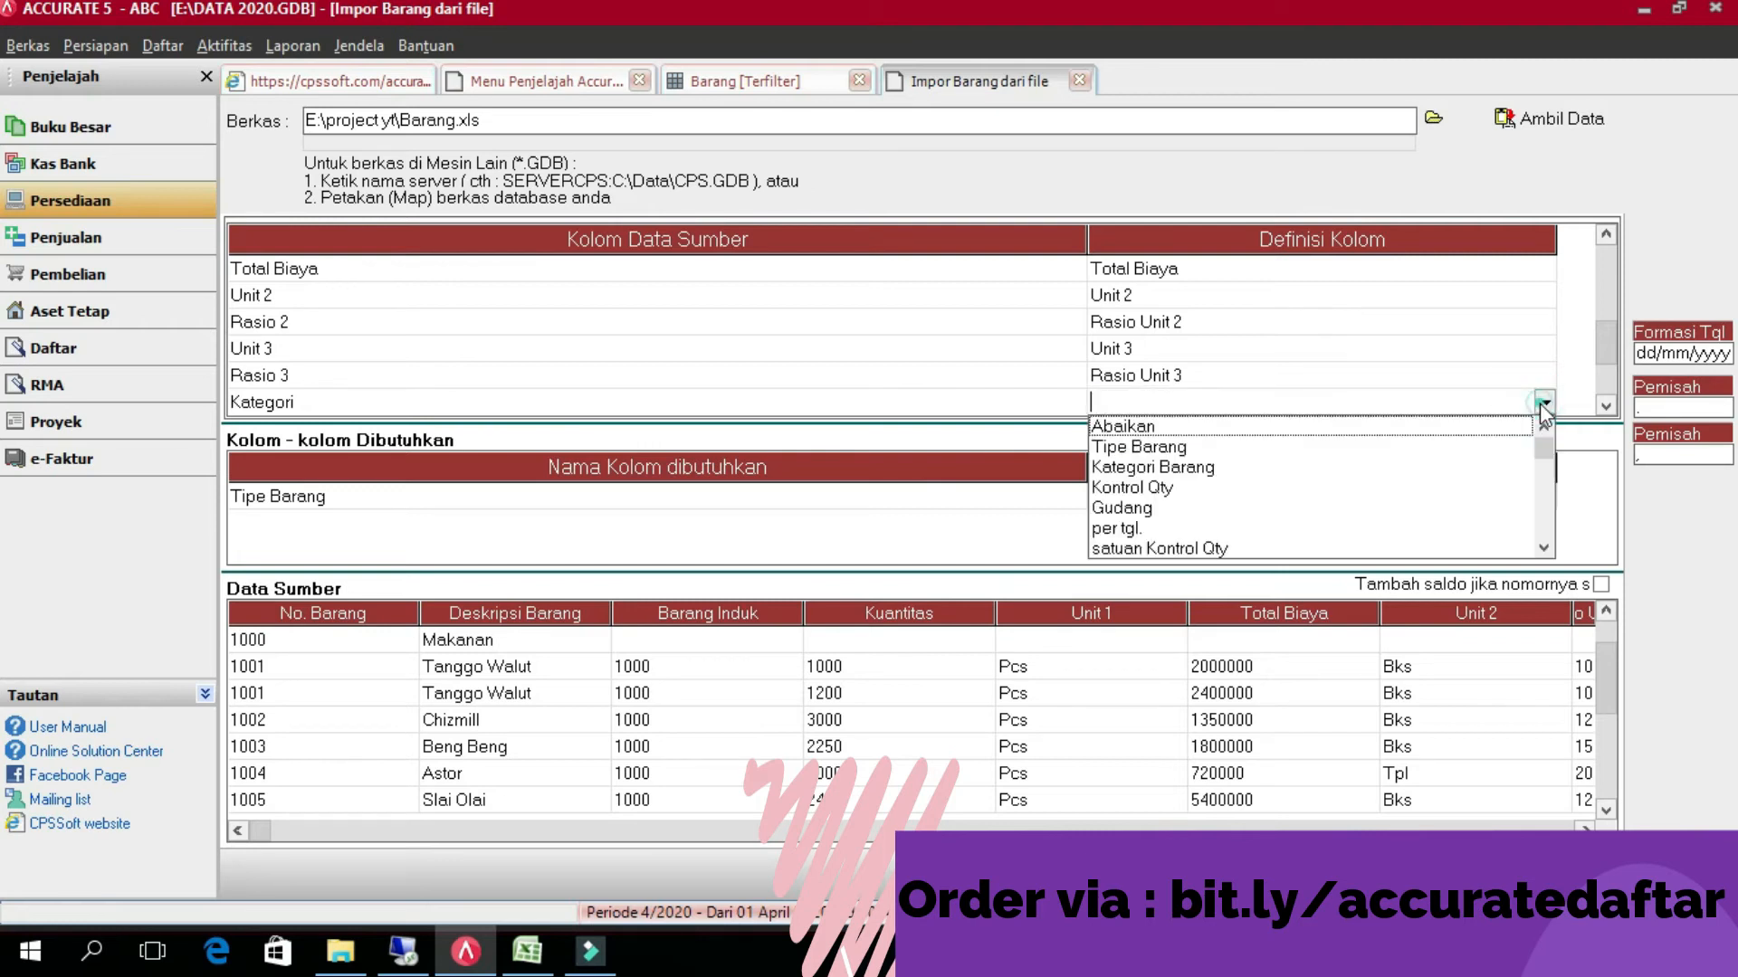
{"action": "left_click", "coordinate": [1211, 479]}
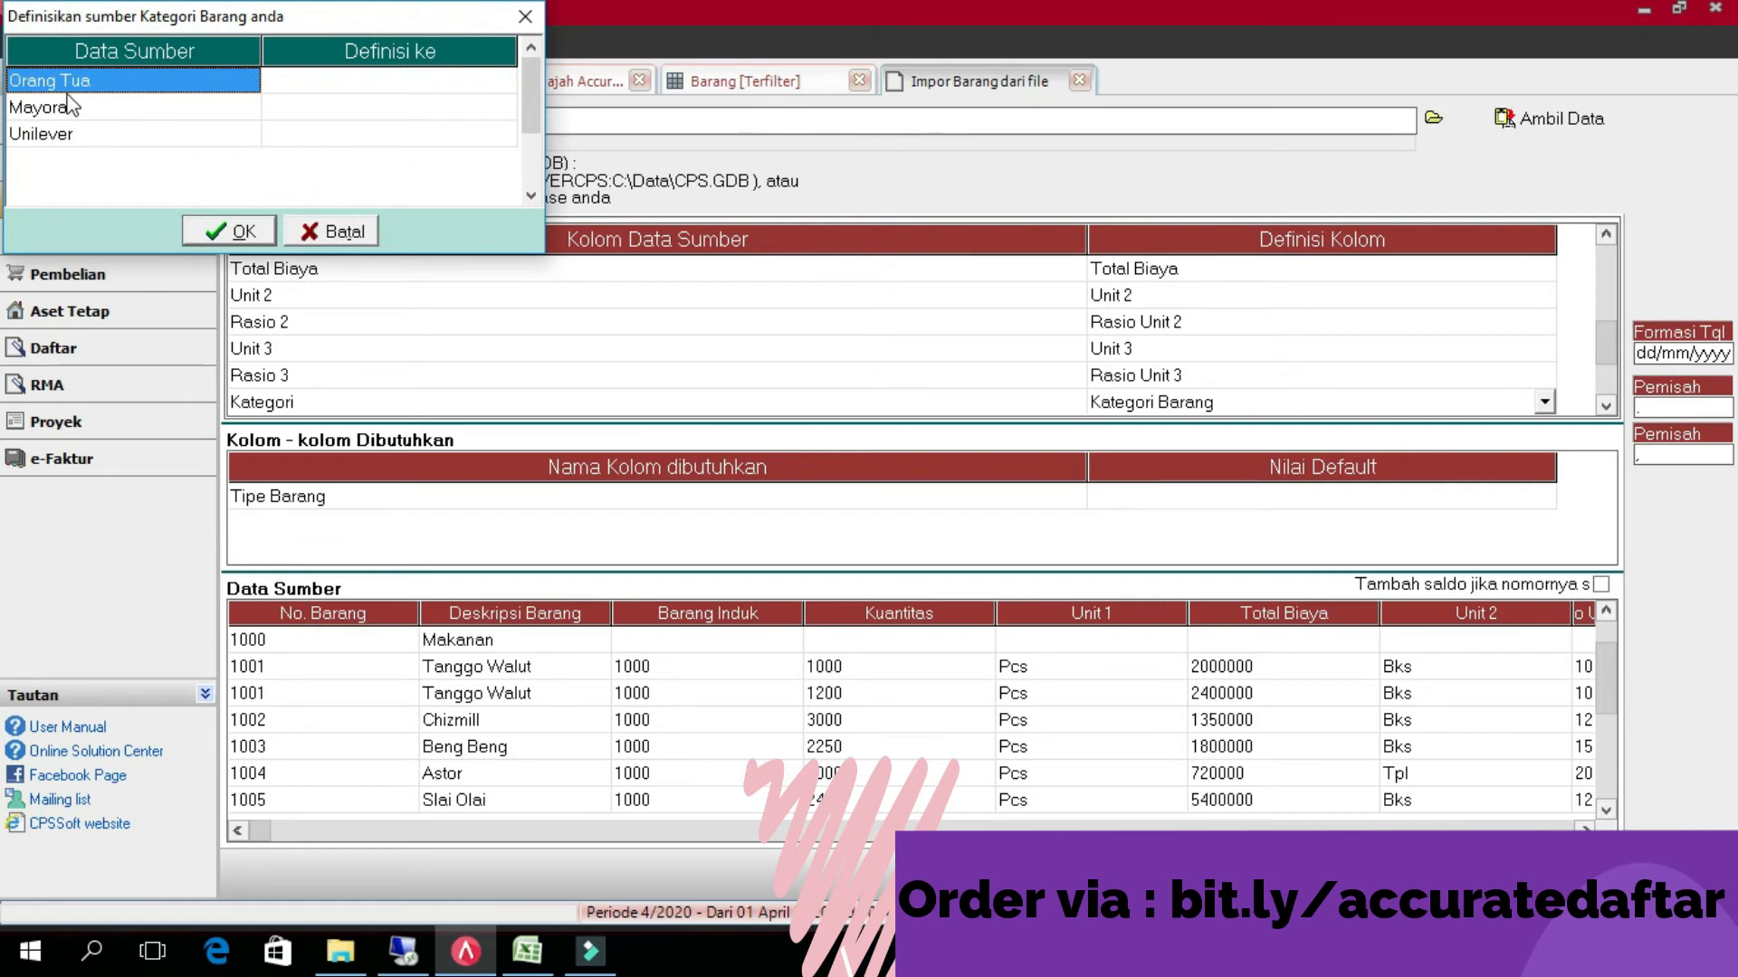
- Define the source categories Orang Tua, Mayora and Unilever as the item categories with the same names
{"action": "left_click", "coordinate": [406, 91]}
{"action": "left_click", "coordinate": [404, 89]}
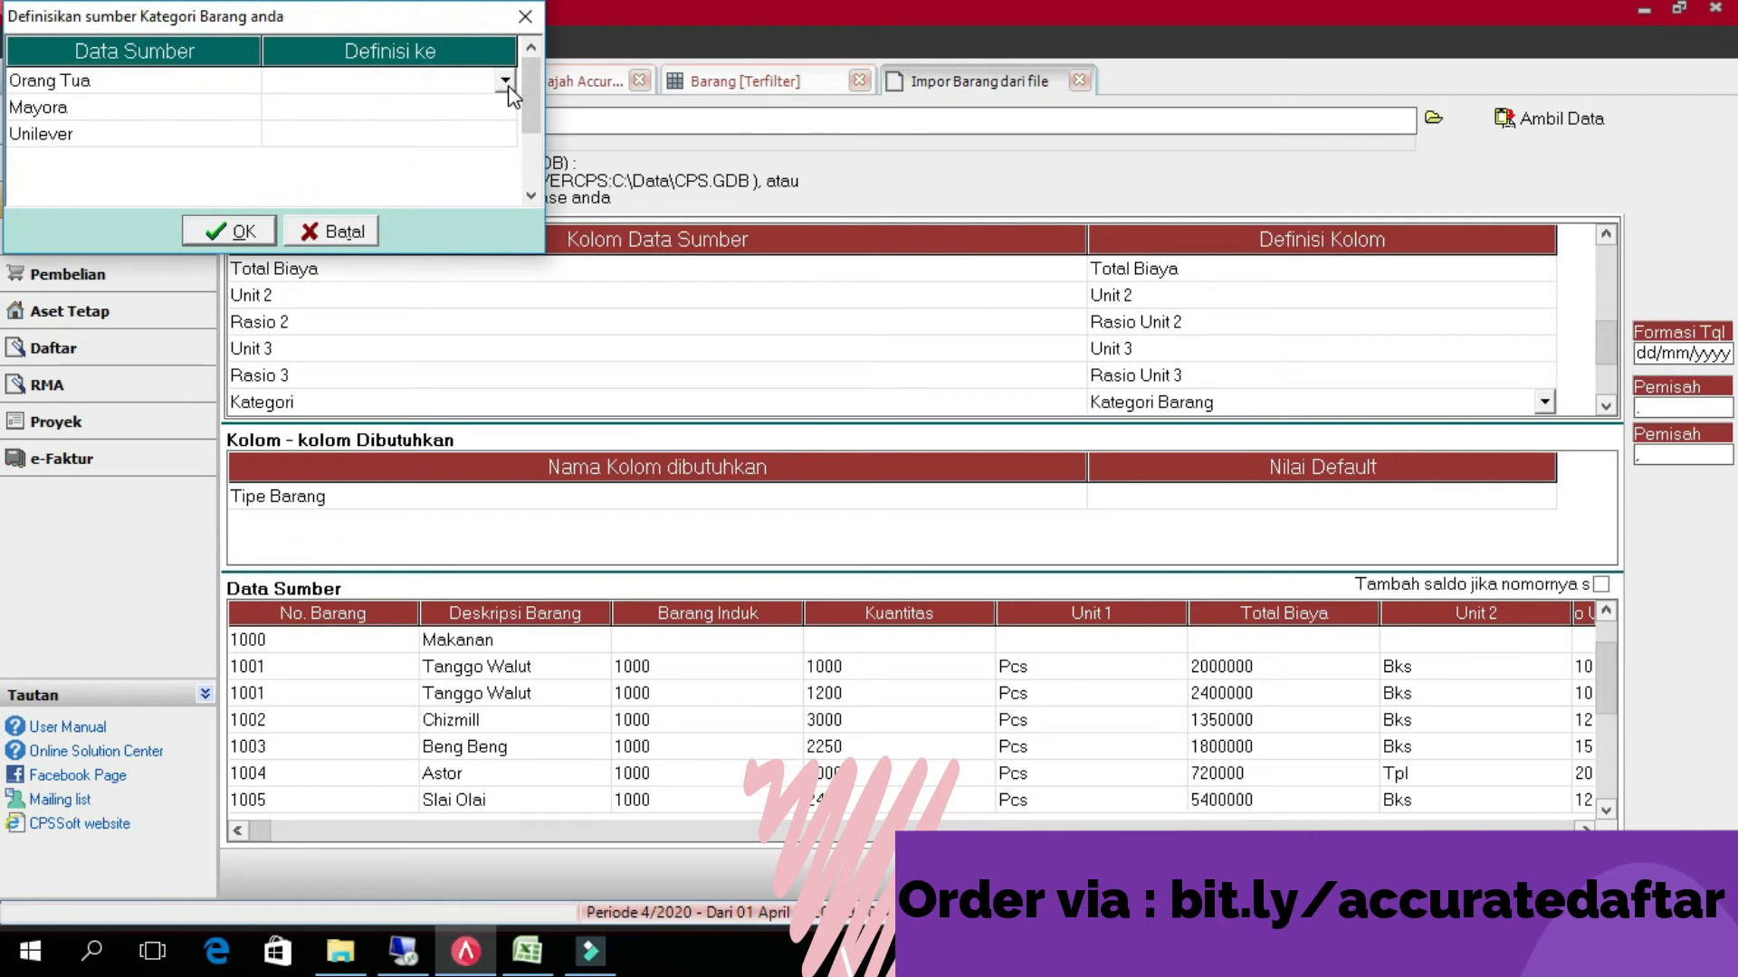
{"action": "left_click", "coordinate": [505, 83]}
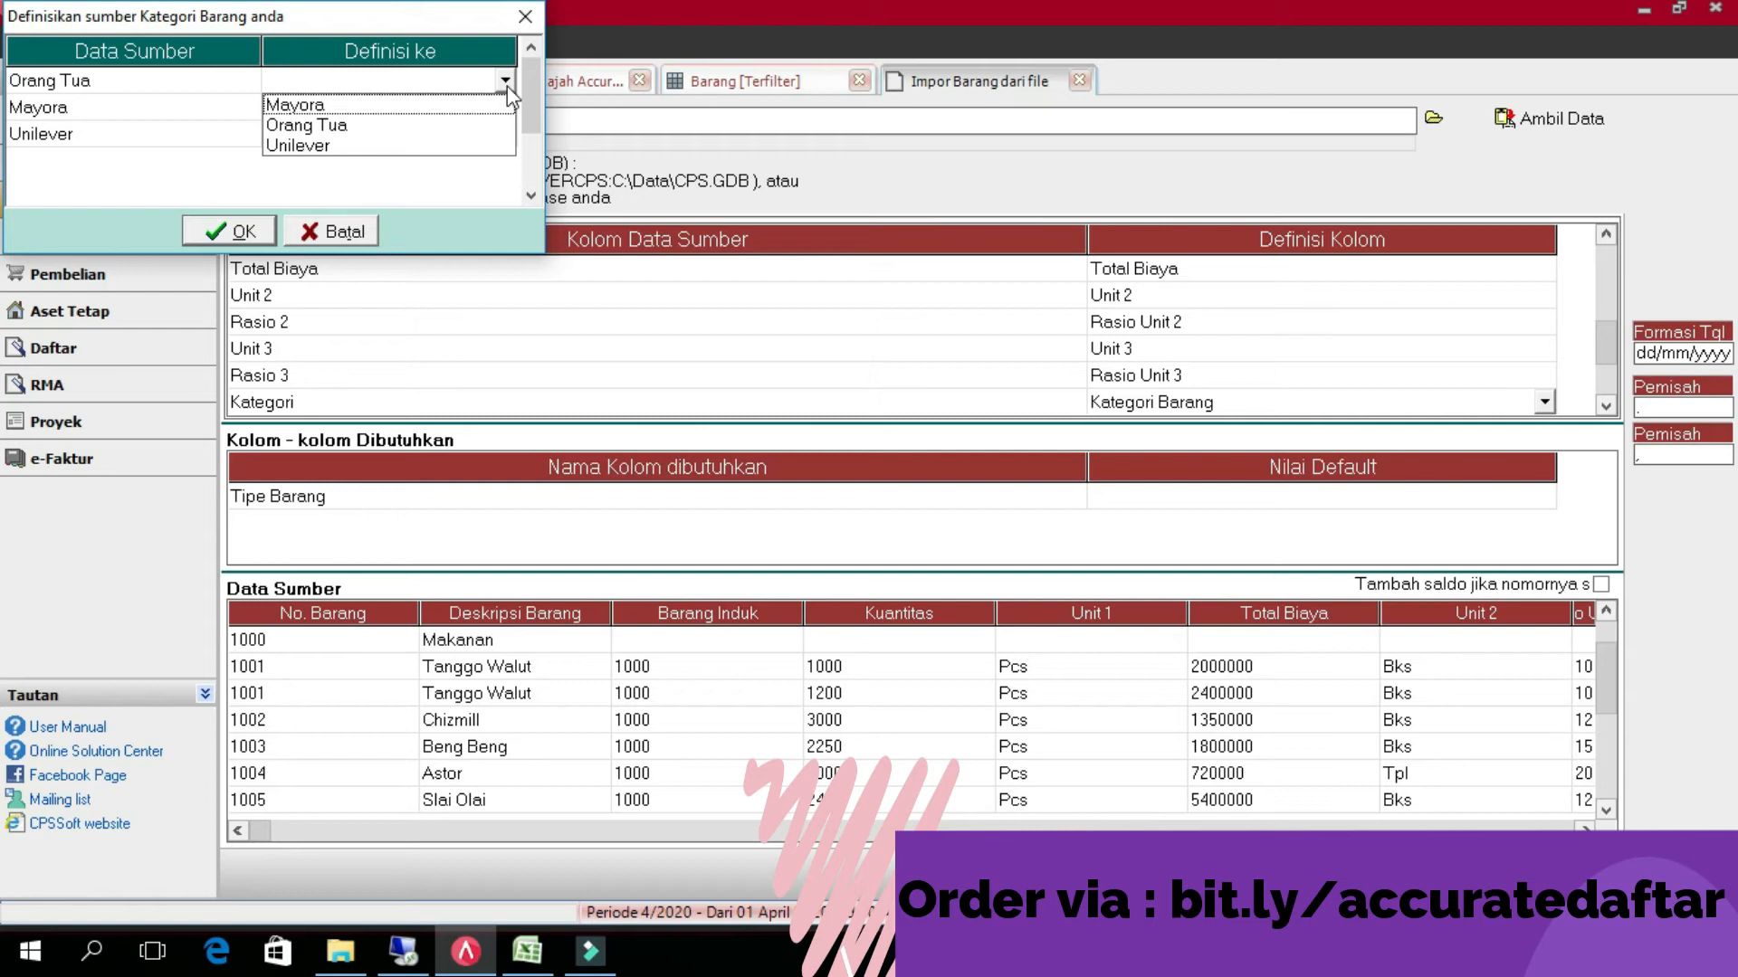
{"action": "left_click", "coordinate": [394, 125]}
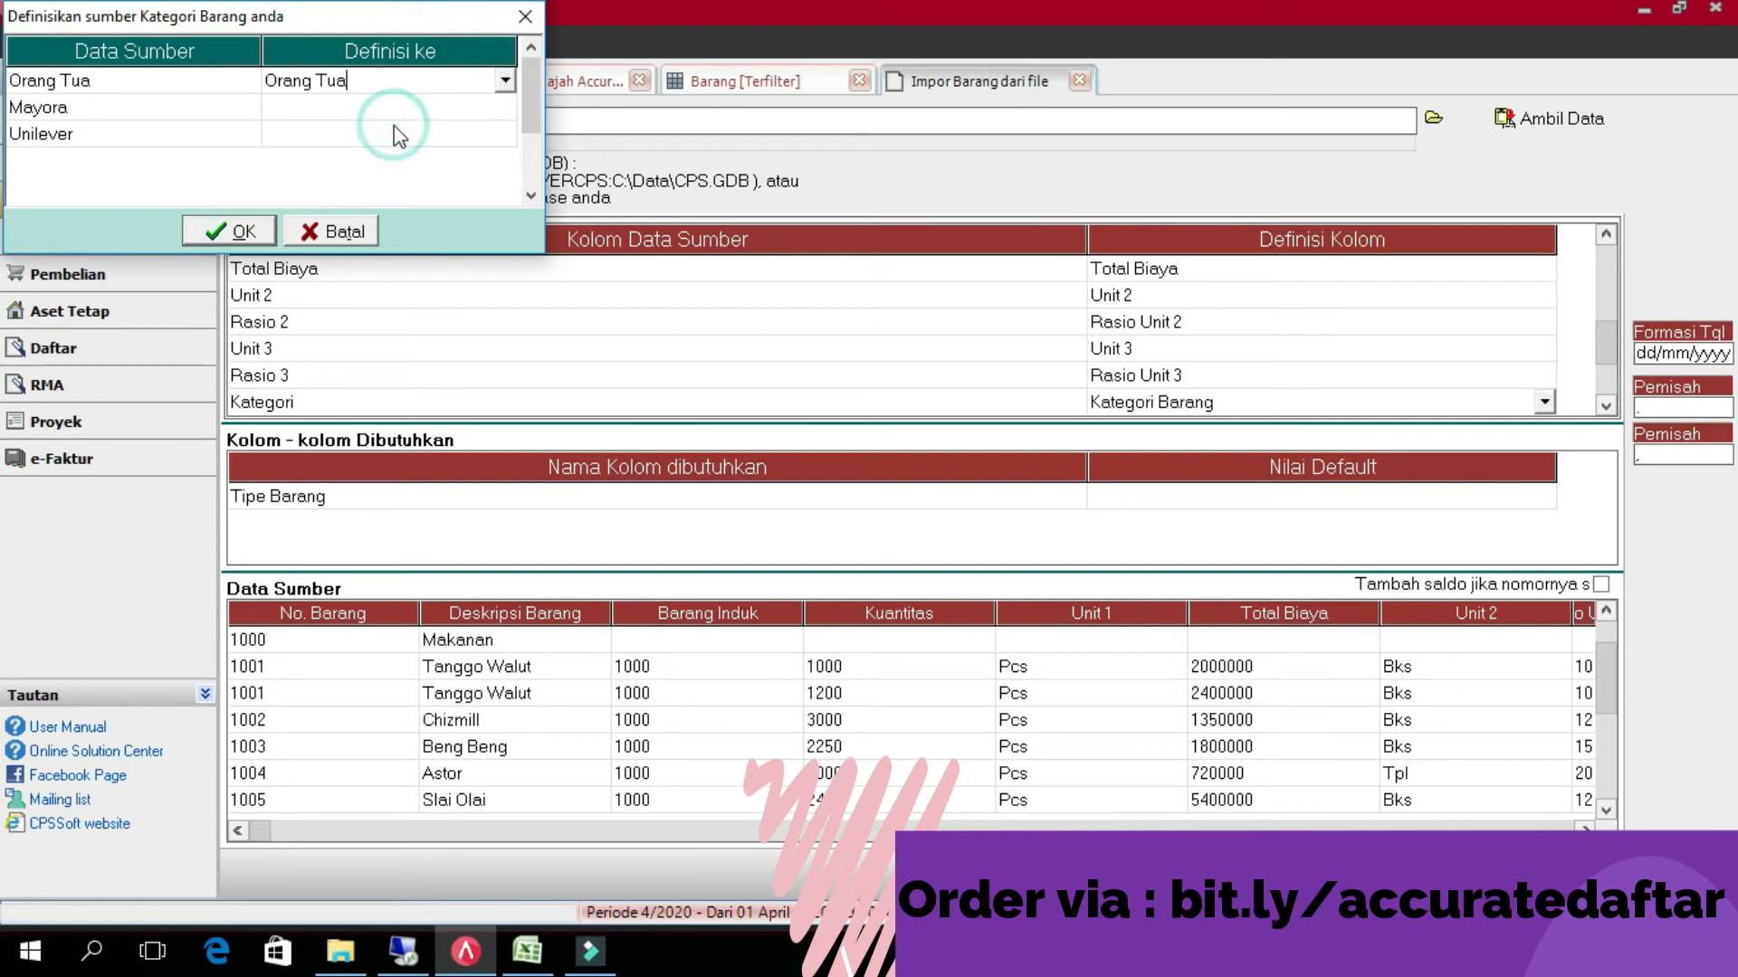
{"action": "left_click", "coordinate": [438, 108]}
{"action": "left_click", "coordinate": [438, 108]}
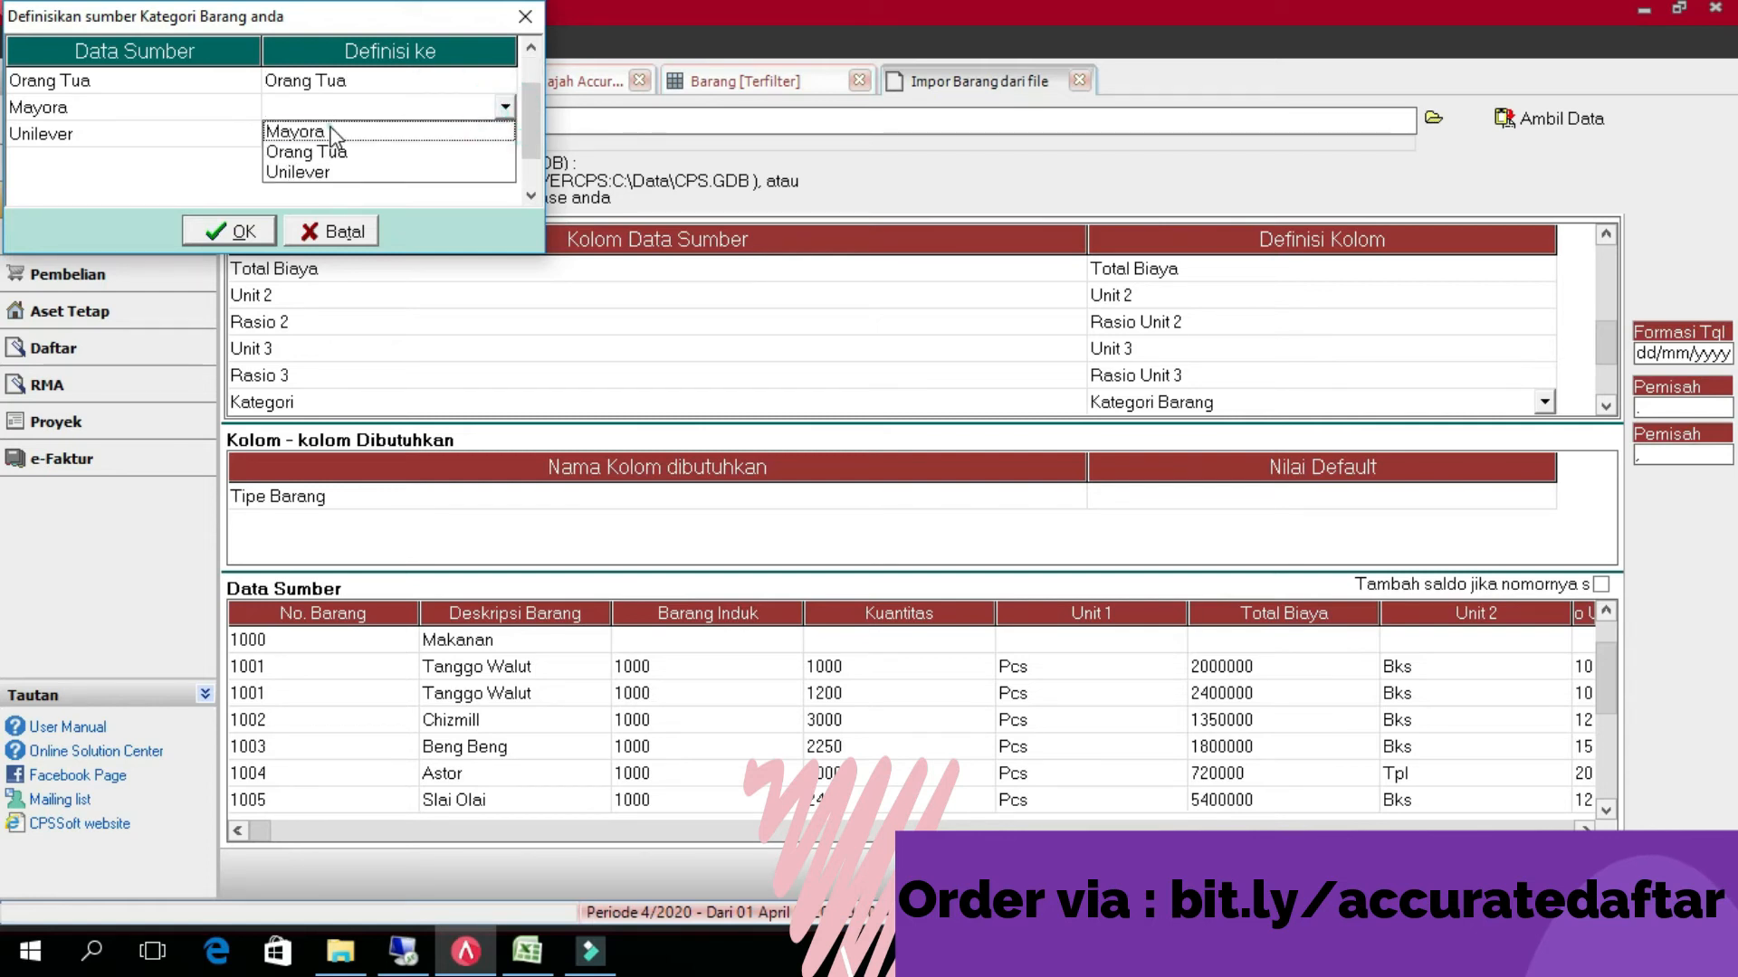
{"action": "left_click", "coordinate": [333, 133]}
{"action": "left_click", "coordinate": [465, 134]}
{"action": "left_click", "coordinate": [503, 133]}
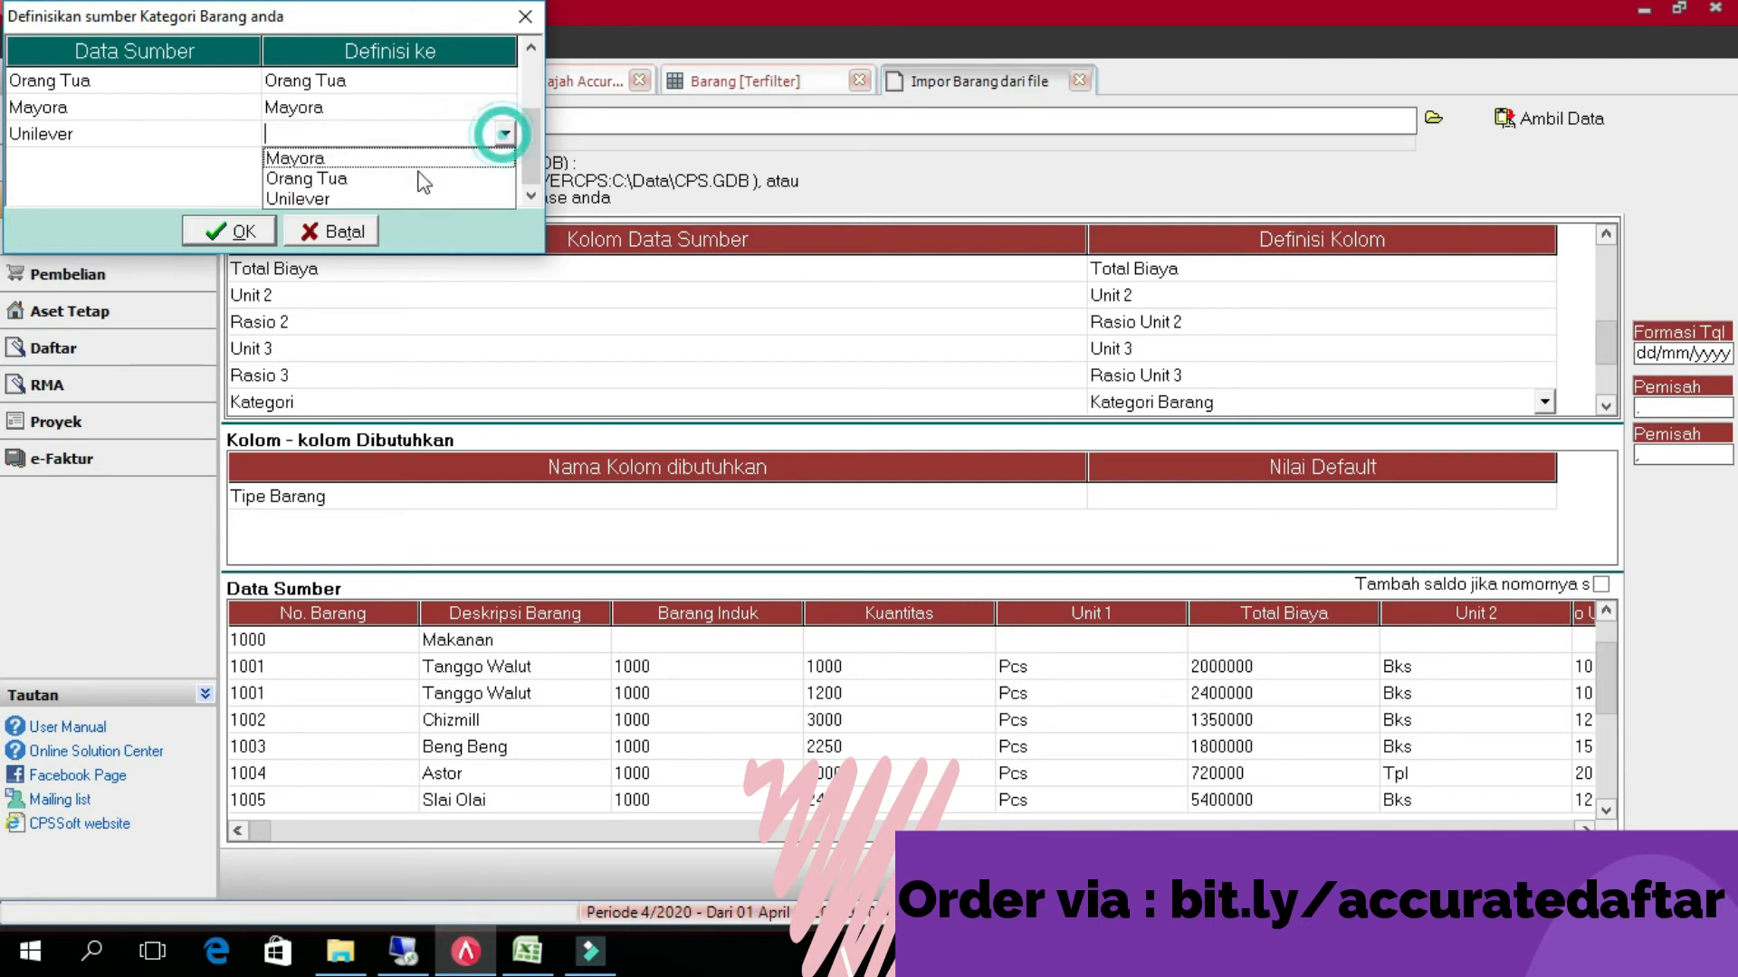
{"action": "left_click", "coordinate": [318, 198]}
{"action": "left_click", "coordinate": [242, 232]}
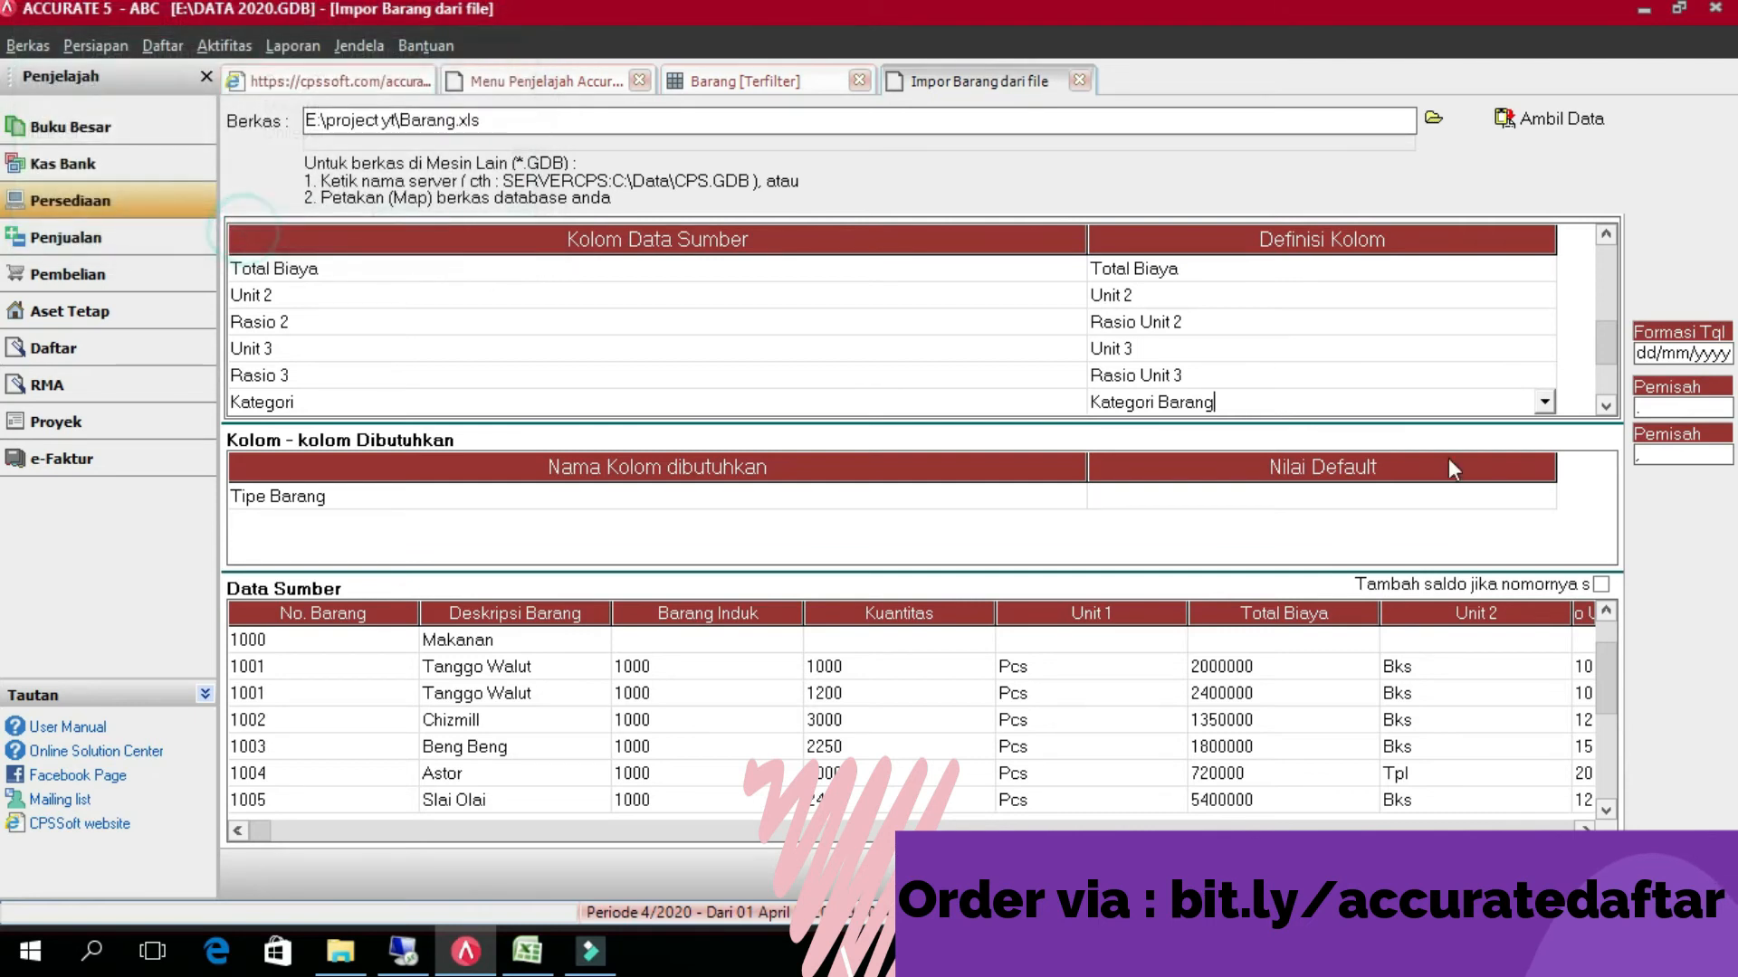
- Map the source column Gudang to the Gudang definition
{"action": "left_click", "coordinate": [1605, 406]}
{"action": "left_click", "coordinate": [1606, 406]}
{"action": "left_click", "coordinate": [1496, 378]}
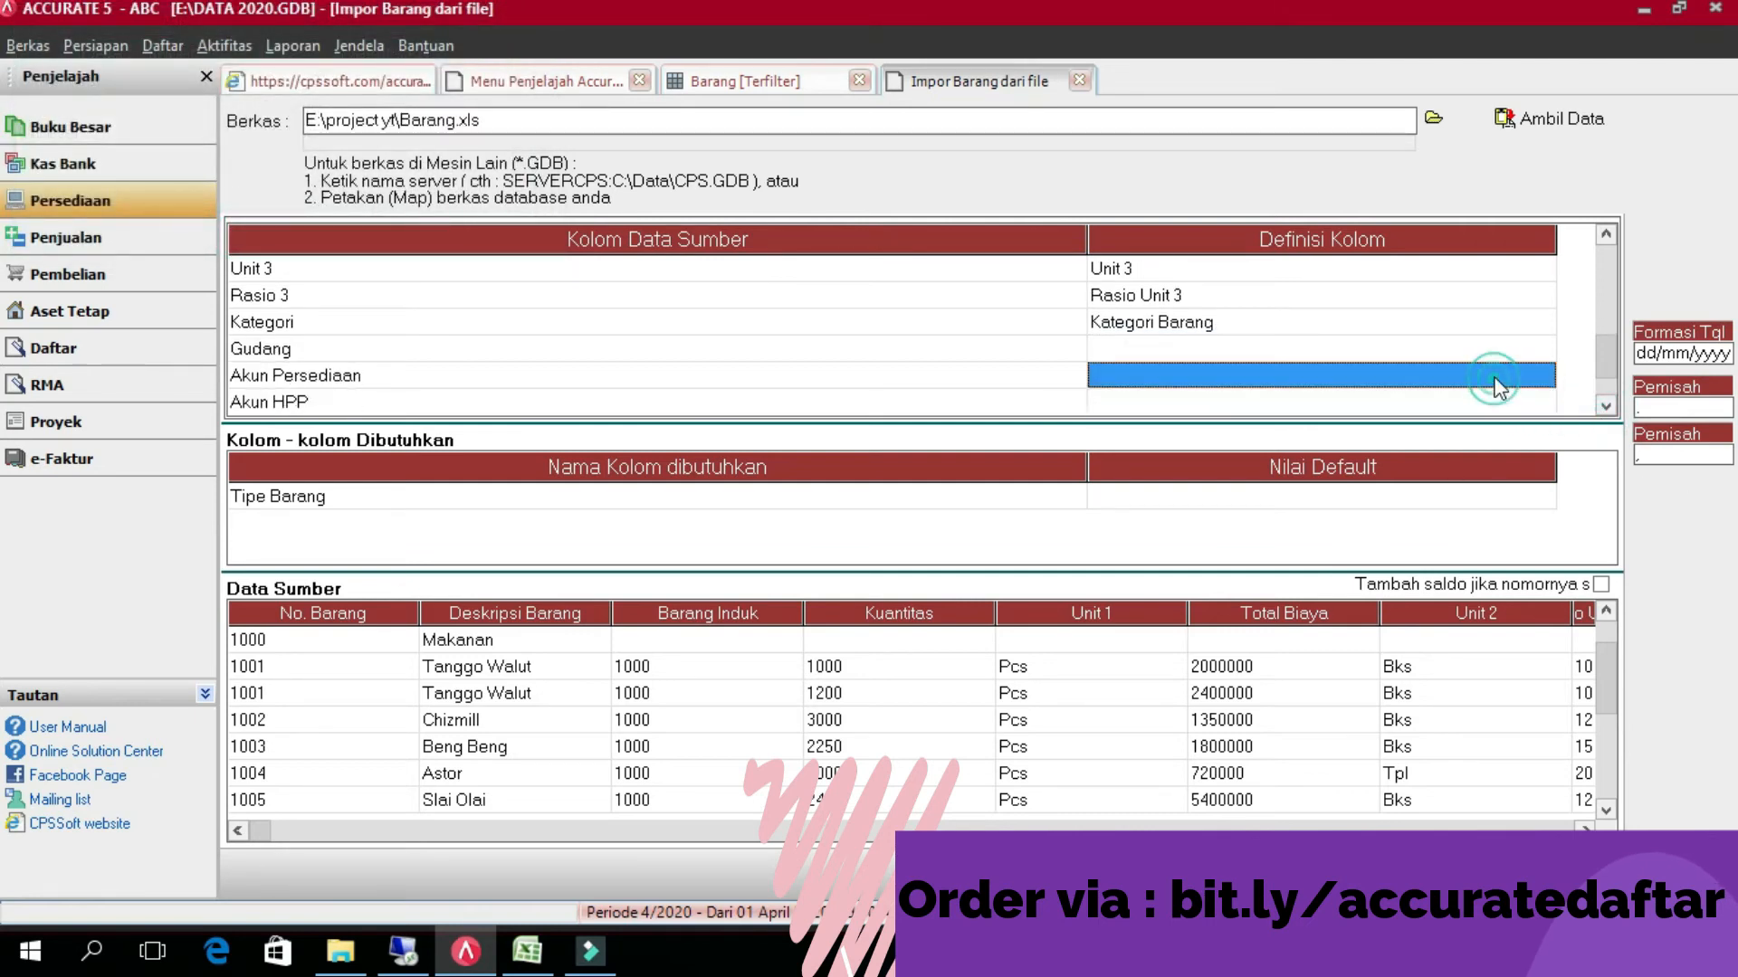
{"action": "left_click", "coordinate": [1529, 353]}
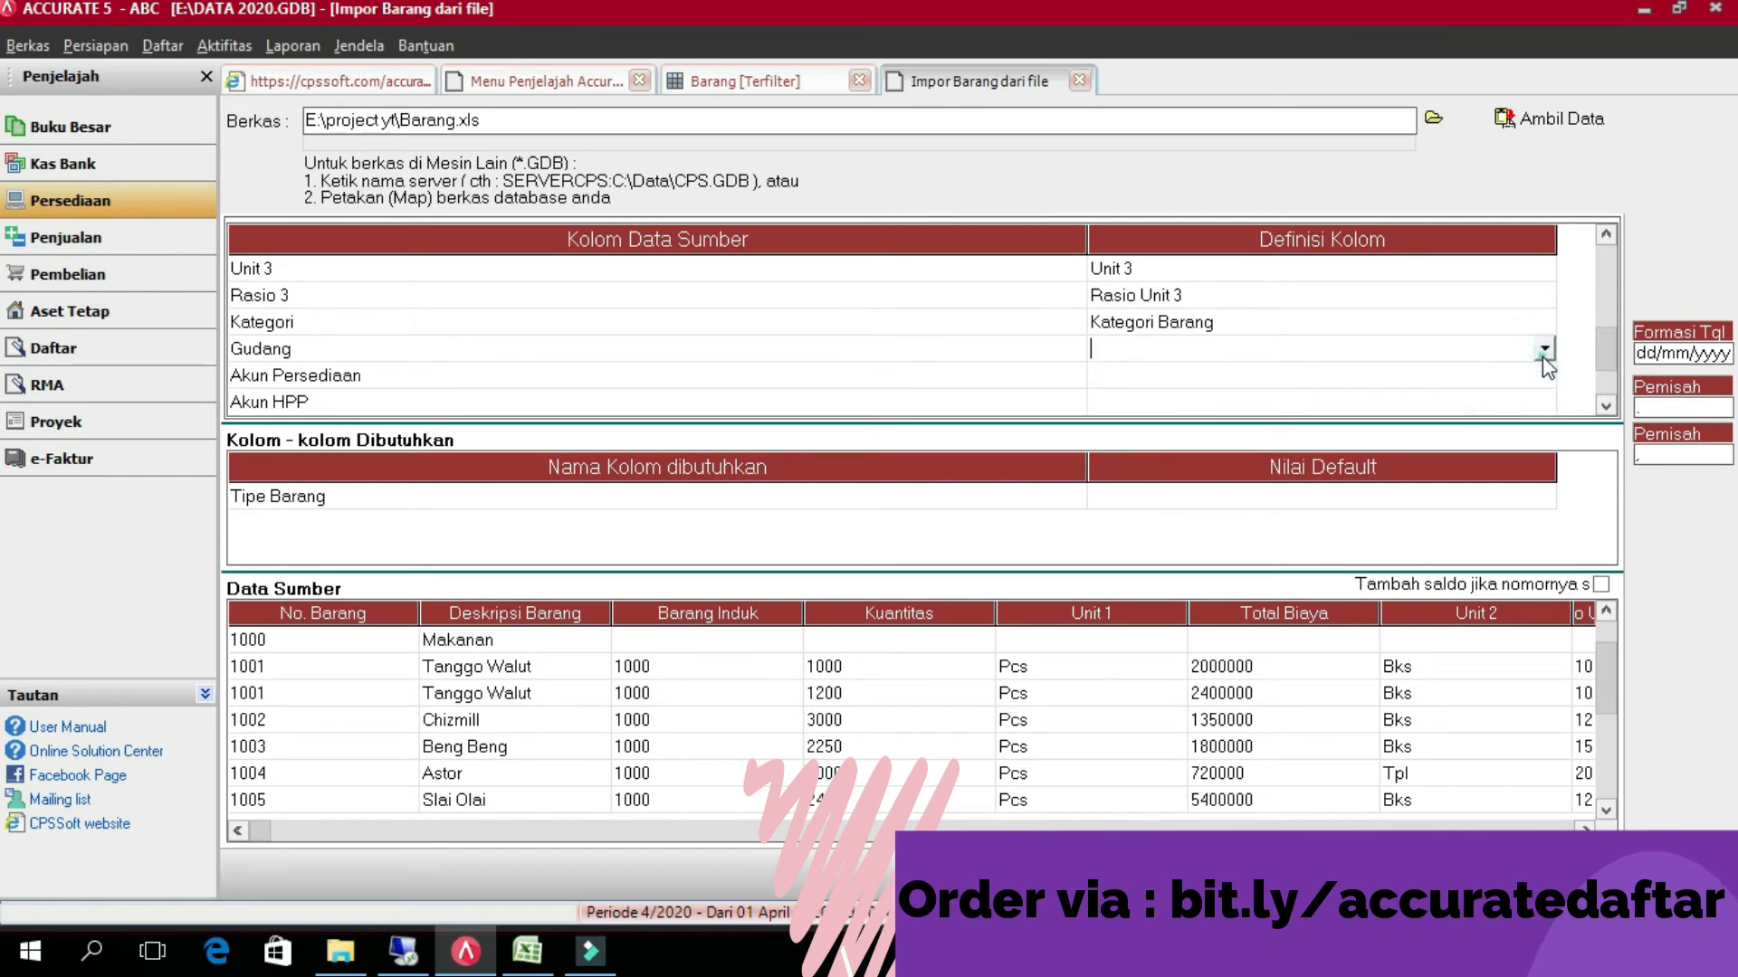
{"action": "left_click", "coordinate": [1544, 349]}
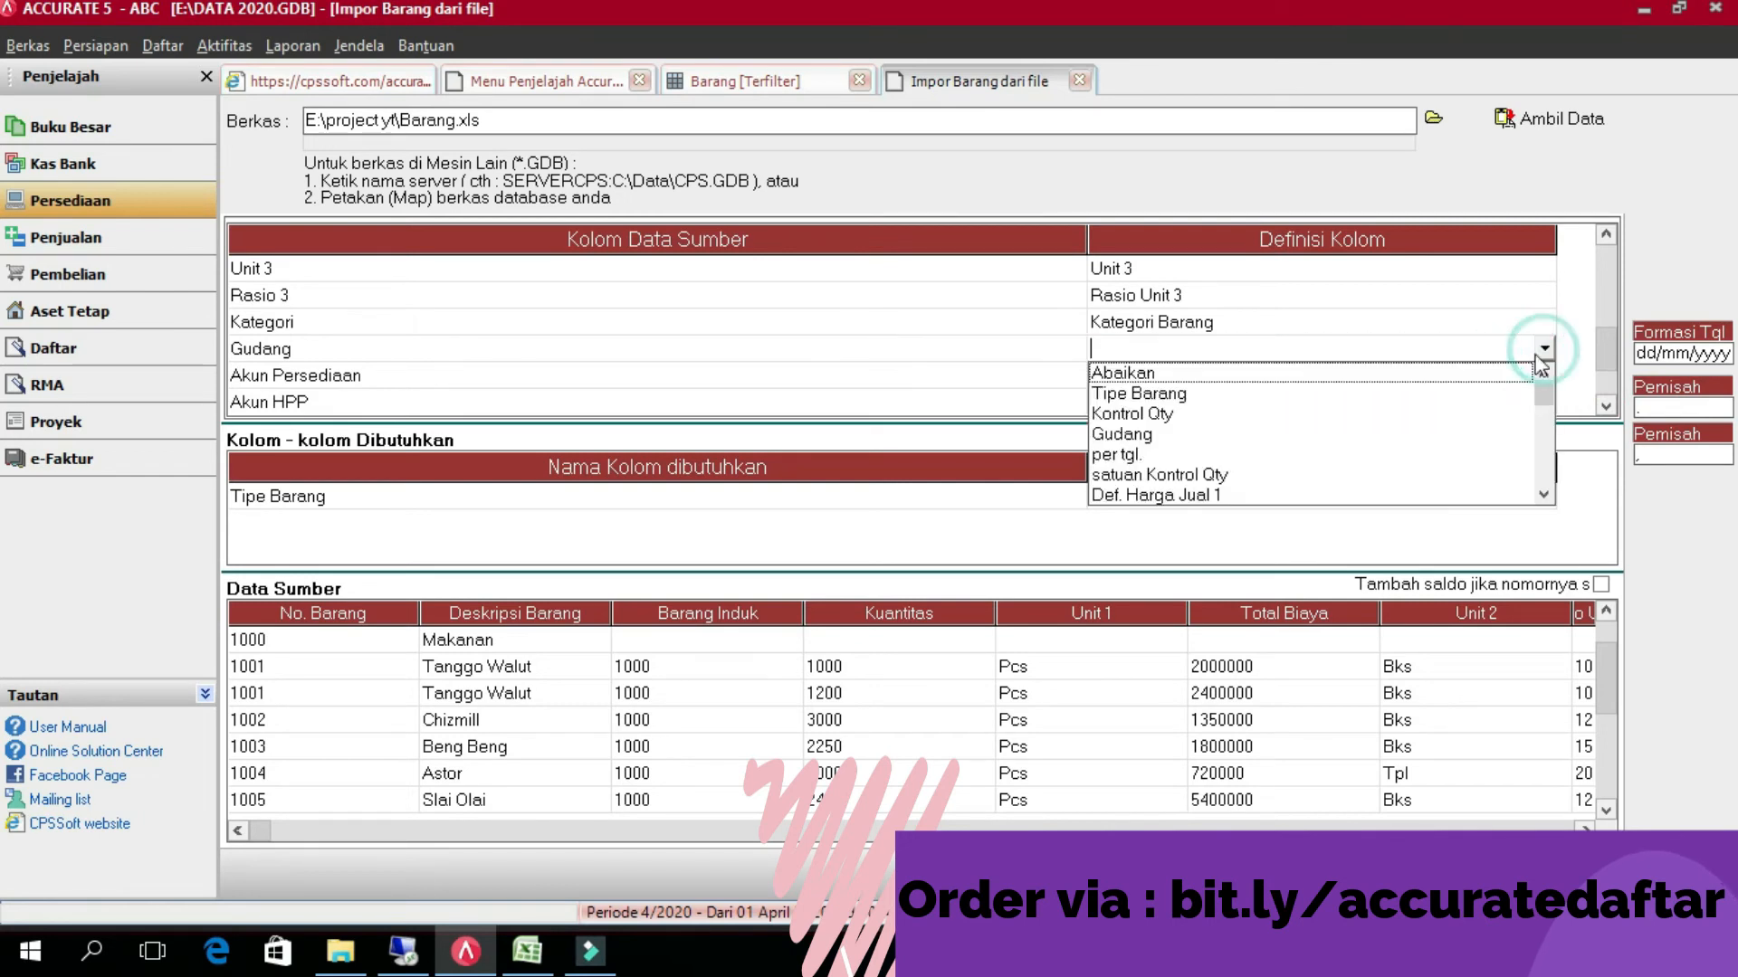
{"action": "left_click", "coordinate": [1120, 436]}
- Define the source warehouses Utama and Belakang as the warehouses with the same names
{"action": "left_click", "coordinate": [474, 83]}
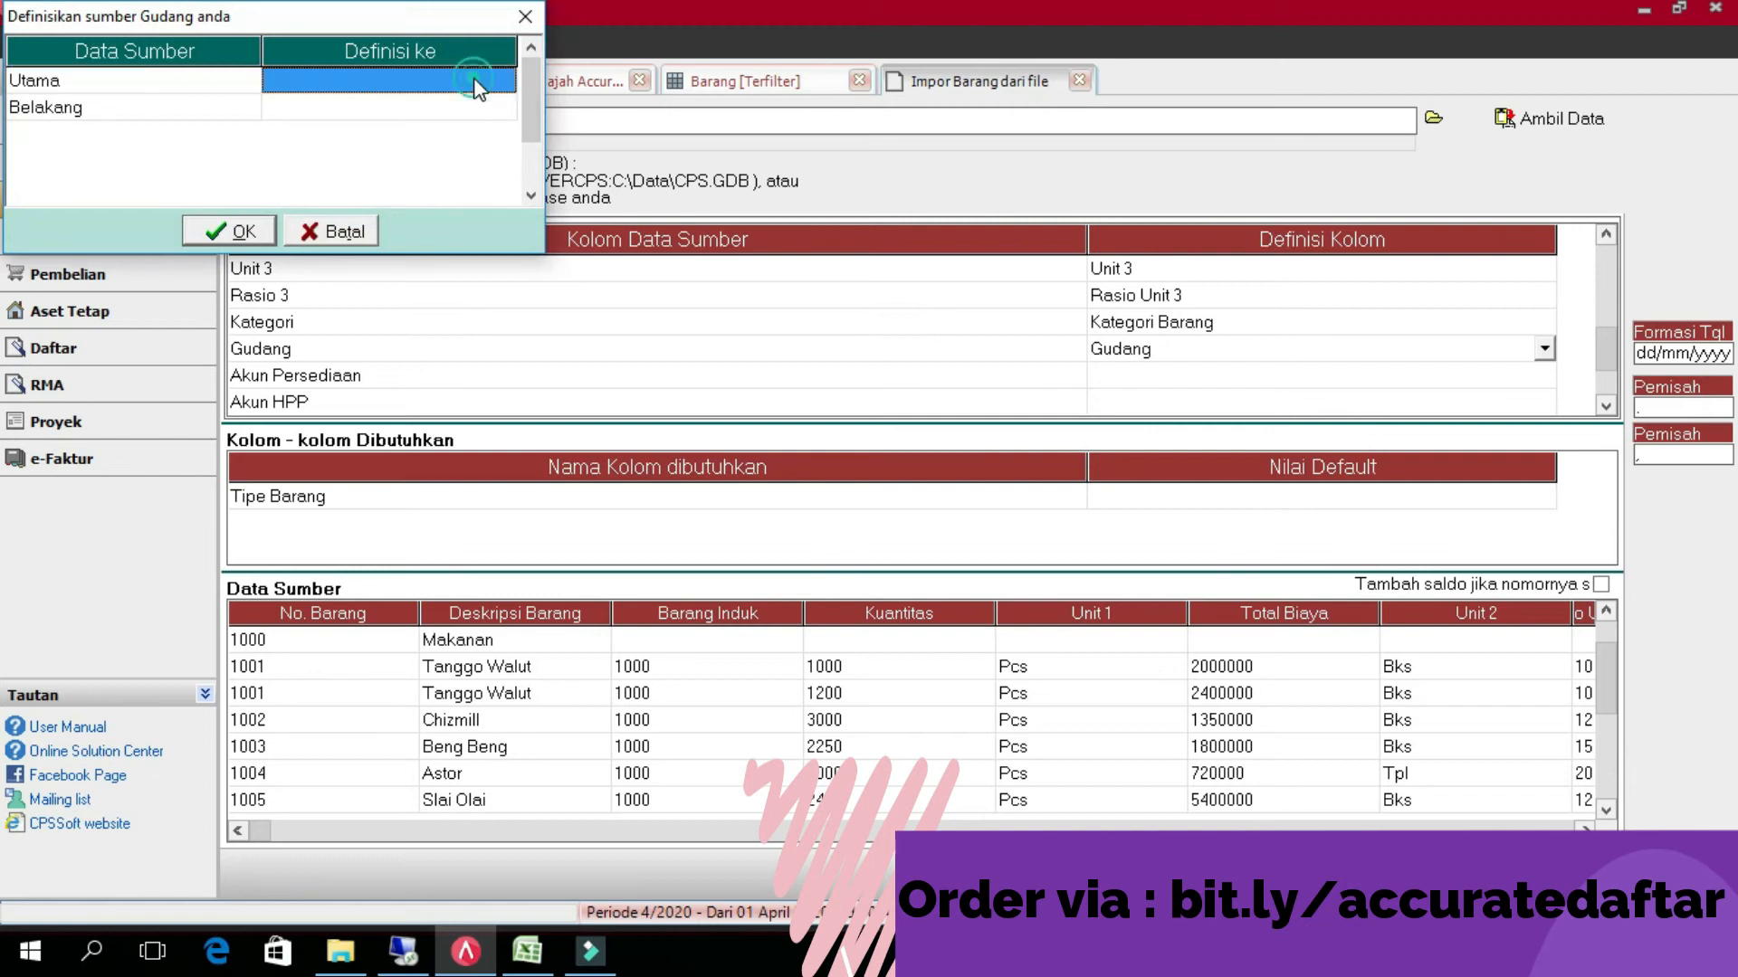
{"action": "left_click", "coordinate": [504, 80]}
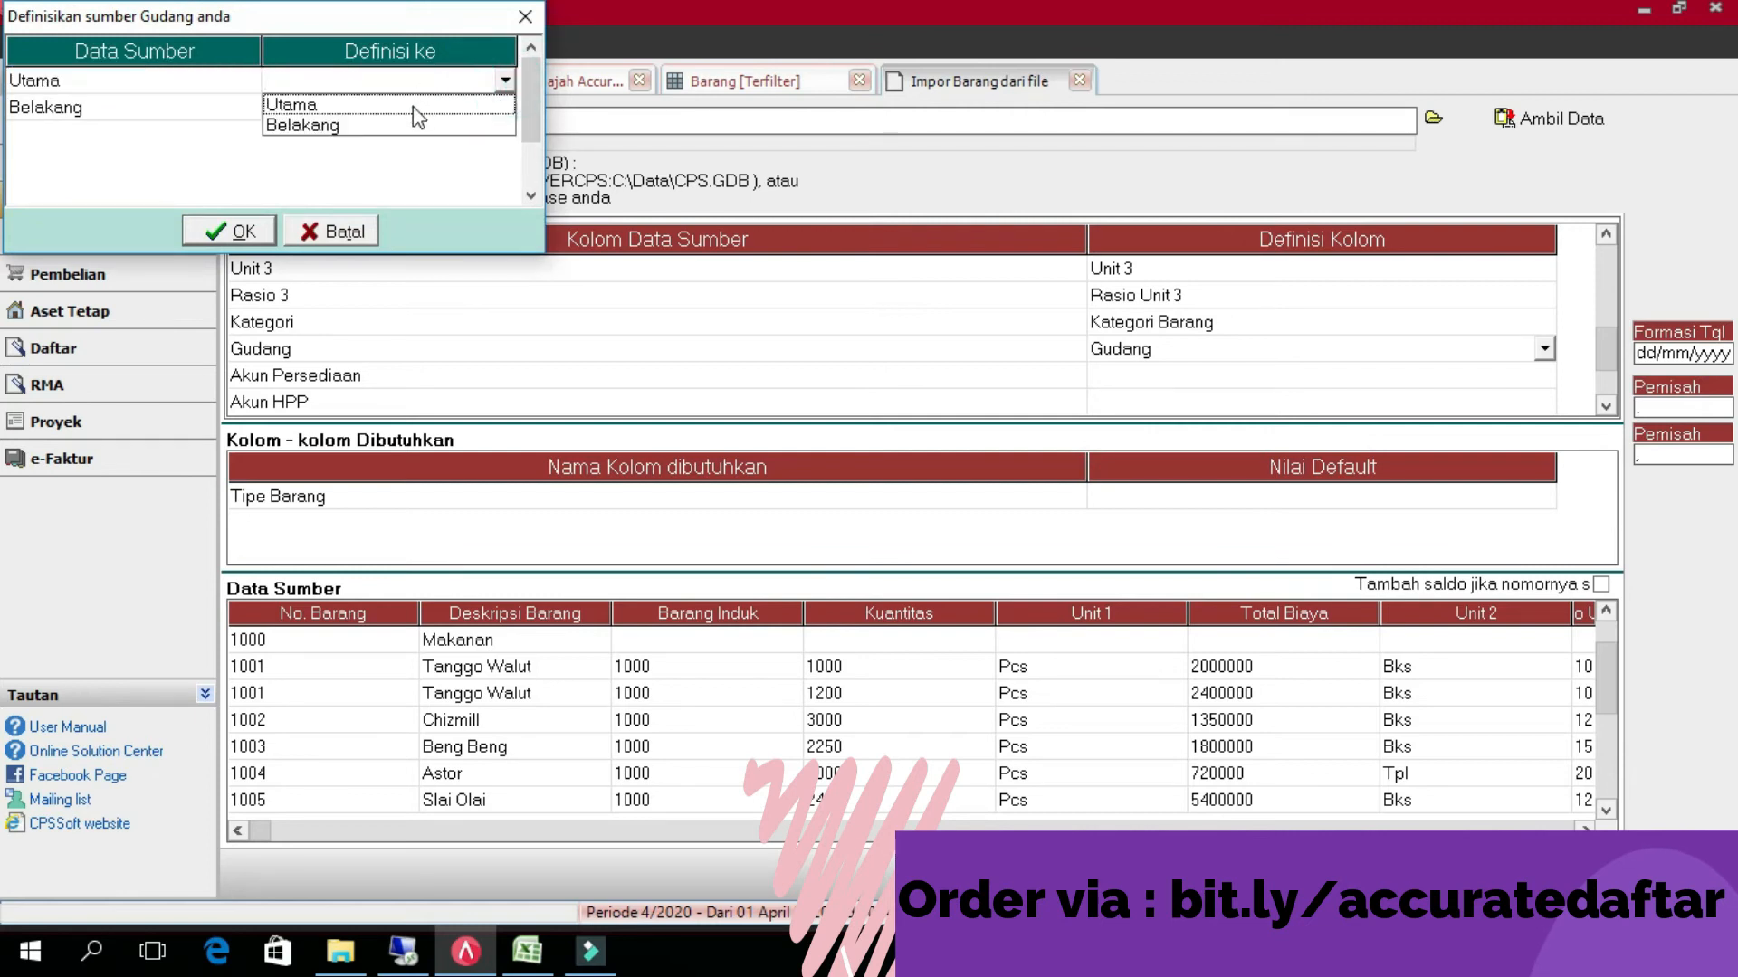
{"action": "left_click", "coordinate": [415, 107]}
{"action": "left_click", "coordinate": [466, 110]}
{"action": "left_click", "coordinate": [465, 110]}
{"action": "left_click", "coordinate": [504, 108]}
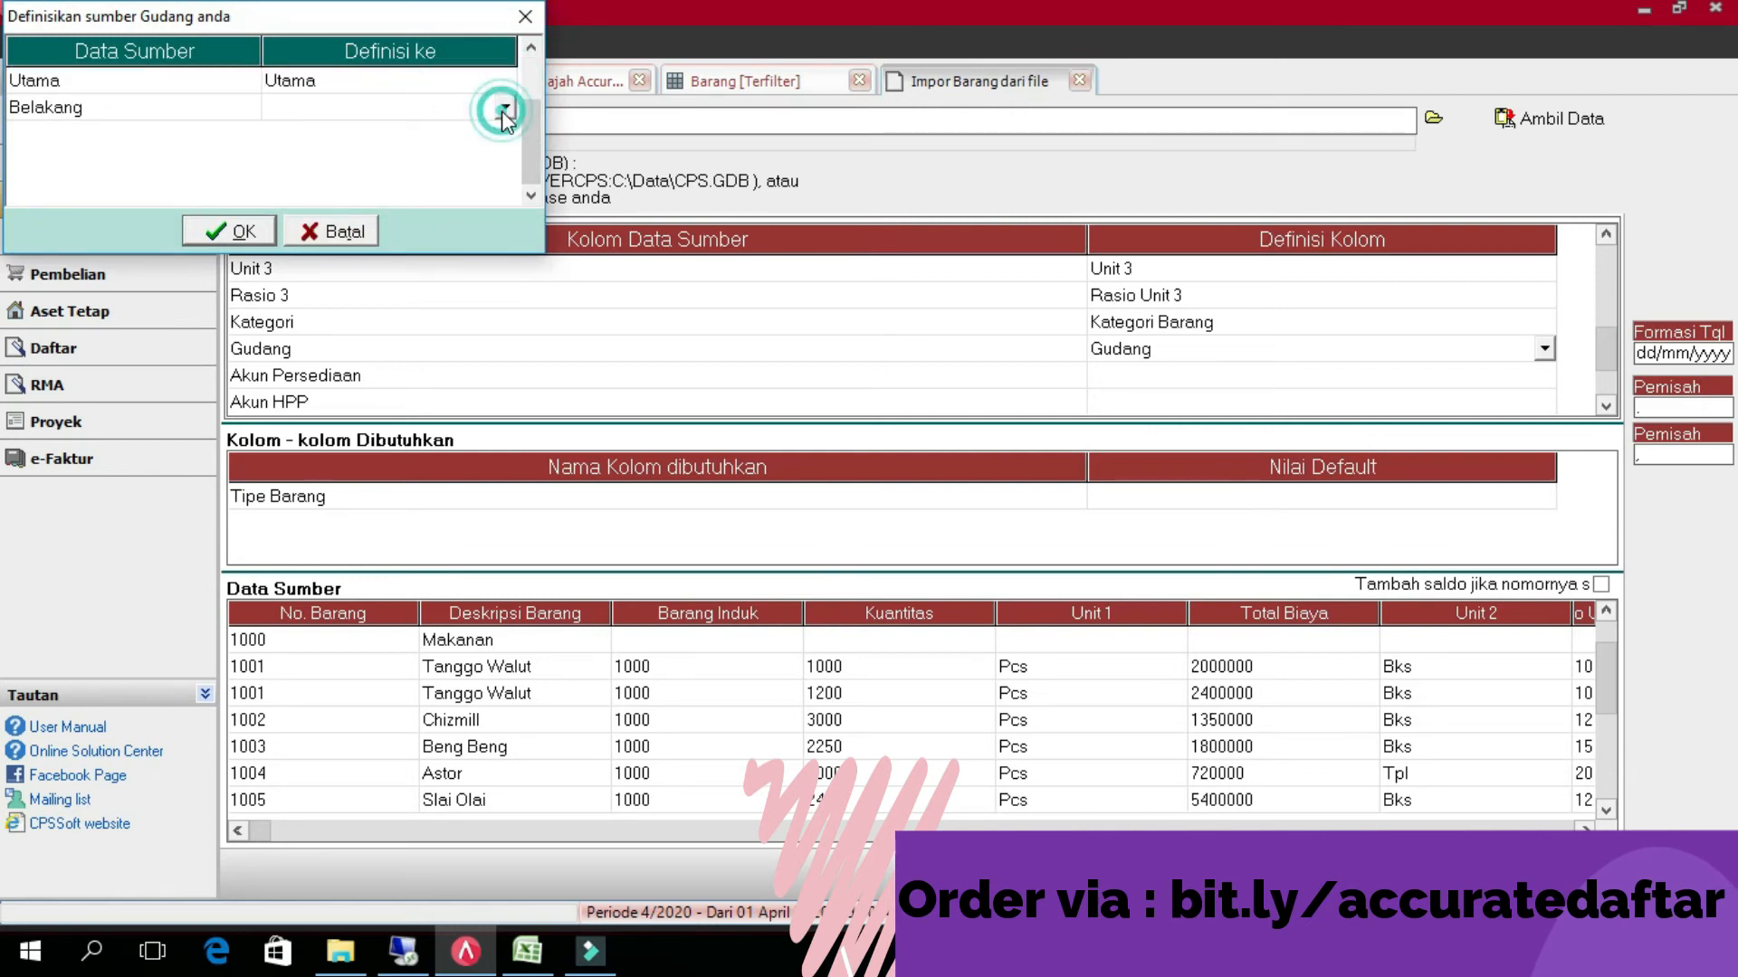
{"action": "left_click", "coordinate": [390, 152]}
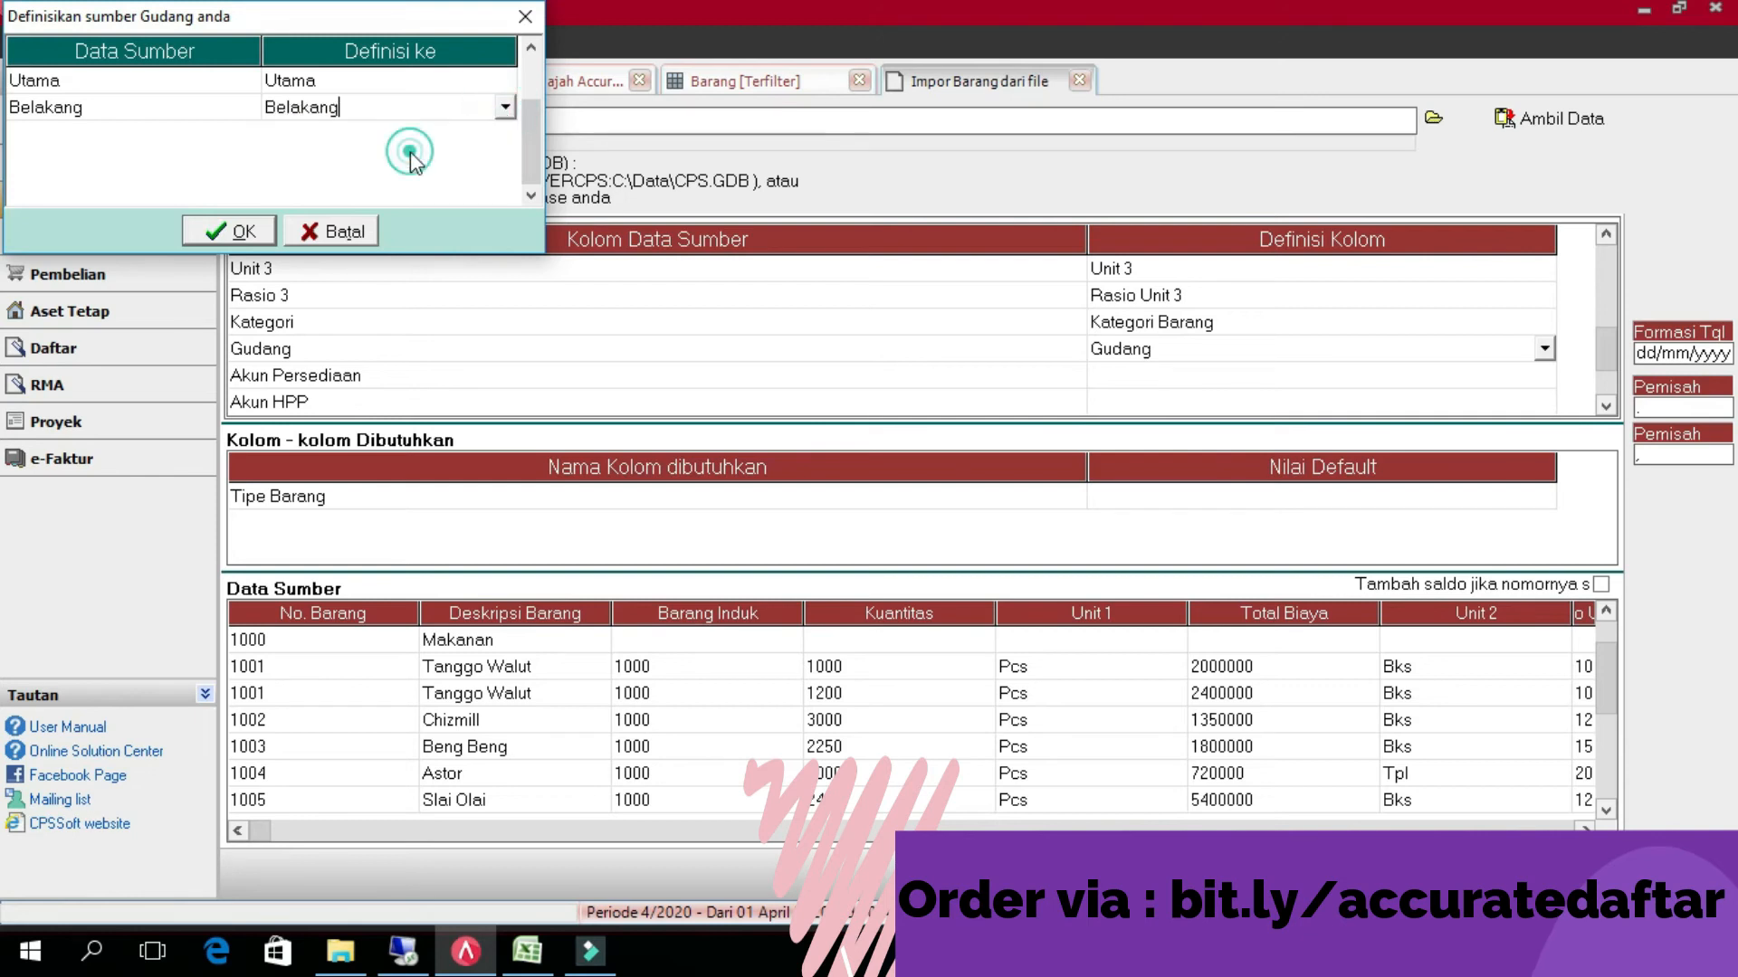
{"action": "left_click", "coordinate": [232, 232]}
- Map the source column Akun Persediaan to the Akun persediaan/beban definition
{"action": "left_click", "coordinate": [1498, 376]}
{"action": "left_click", "coordinate": [1544, 374]}
{"action": "left_click", "coordinate": [1544, 521]}
{"action": "left_click", "coordinate": [1544, 522]}
{"action": "left_click", "coordinate": [1544, 522]}
{"action": "left_click", "coordinate": [1543, 522]}
{"action": "left_click", "coordinate": [1544, 521]}
{"action": "left_click", "coordinate": [1544, 521]}
{"action": "left_click", "coordinate": [1544, 521]}
{"action": "left_click", "coordinate": [1254, 500]}
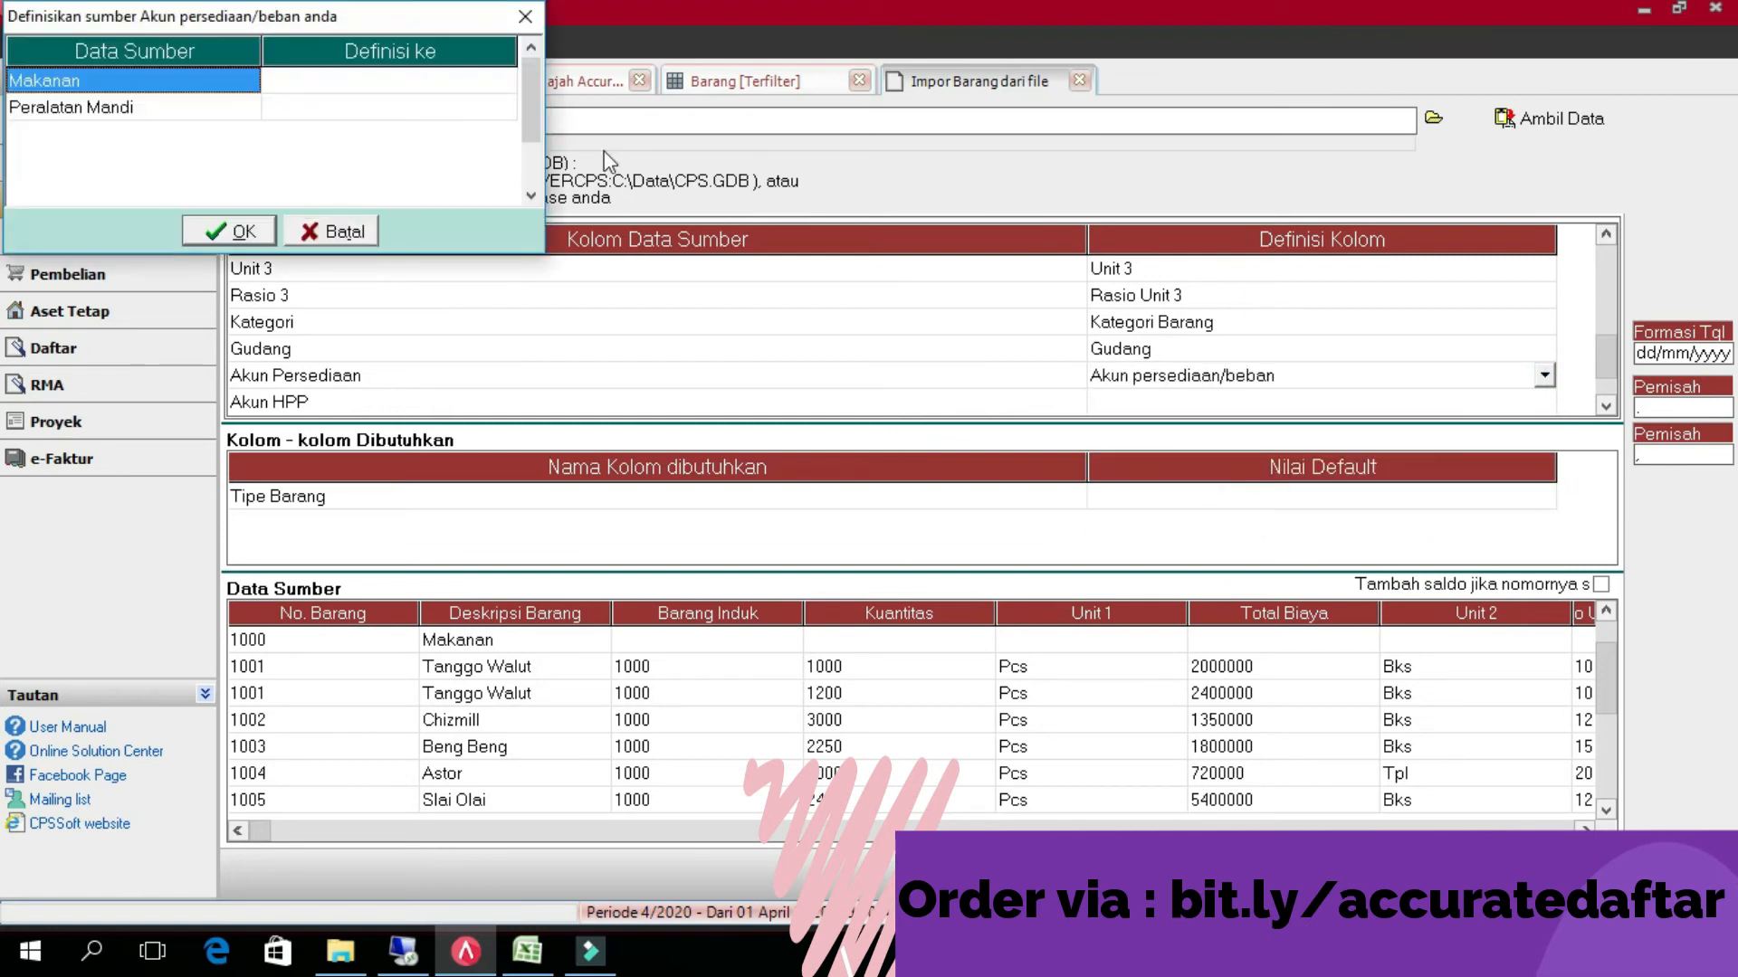
- Define the inventory account source Makanan as account 1201, Persediaan Makanan
{"action": "left_click", "coordinate": [432, 83]}
{"action": "left_click", "coordinate": [503, 82]}
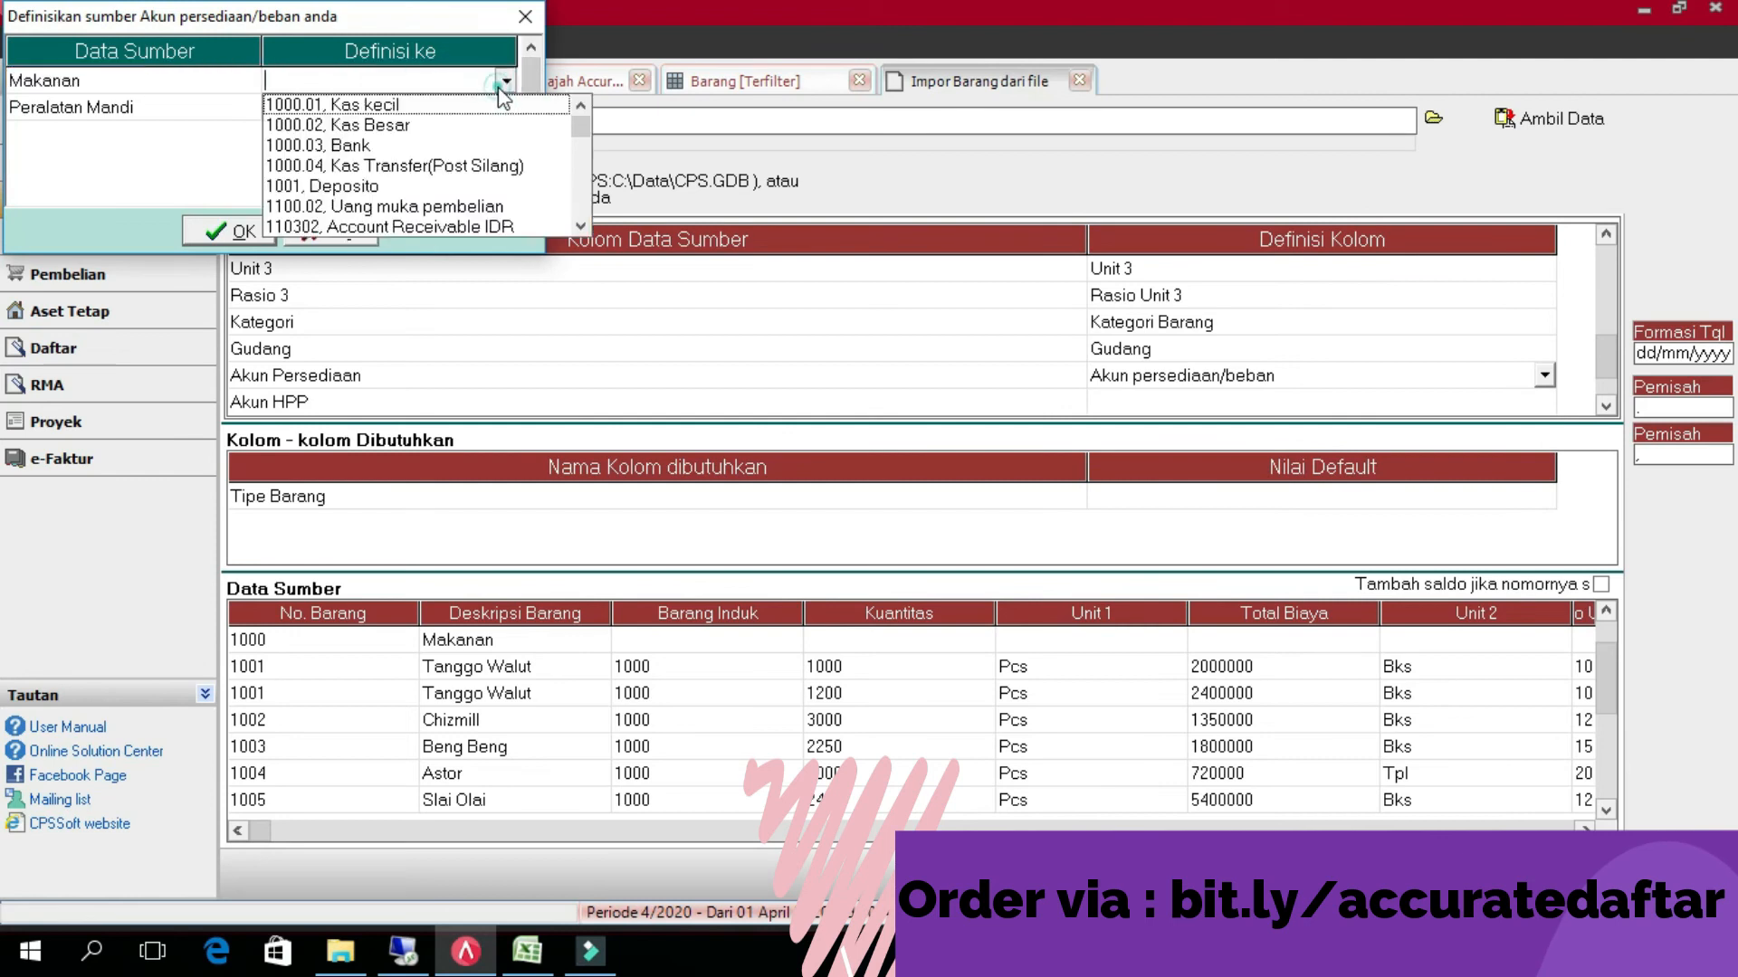
{"action": "left_click", "coordinate": [580, 226]}
{"action": "left_click", "coordinate": [580, 226]}
{"action": "left_click", "coordinate": [580, 226]}
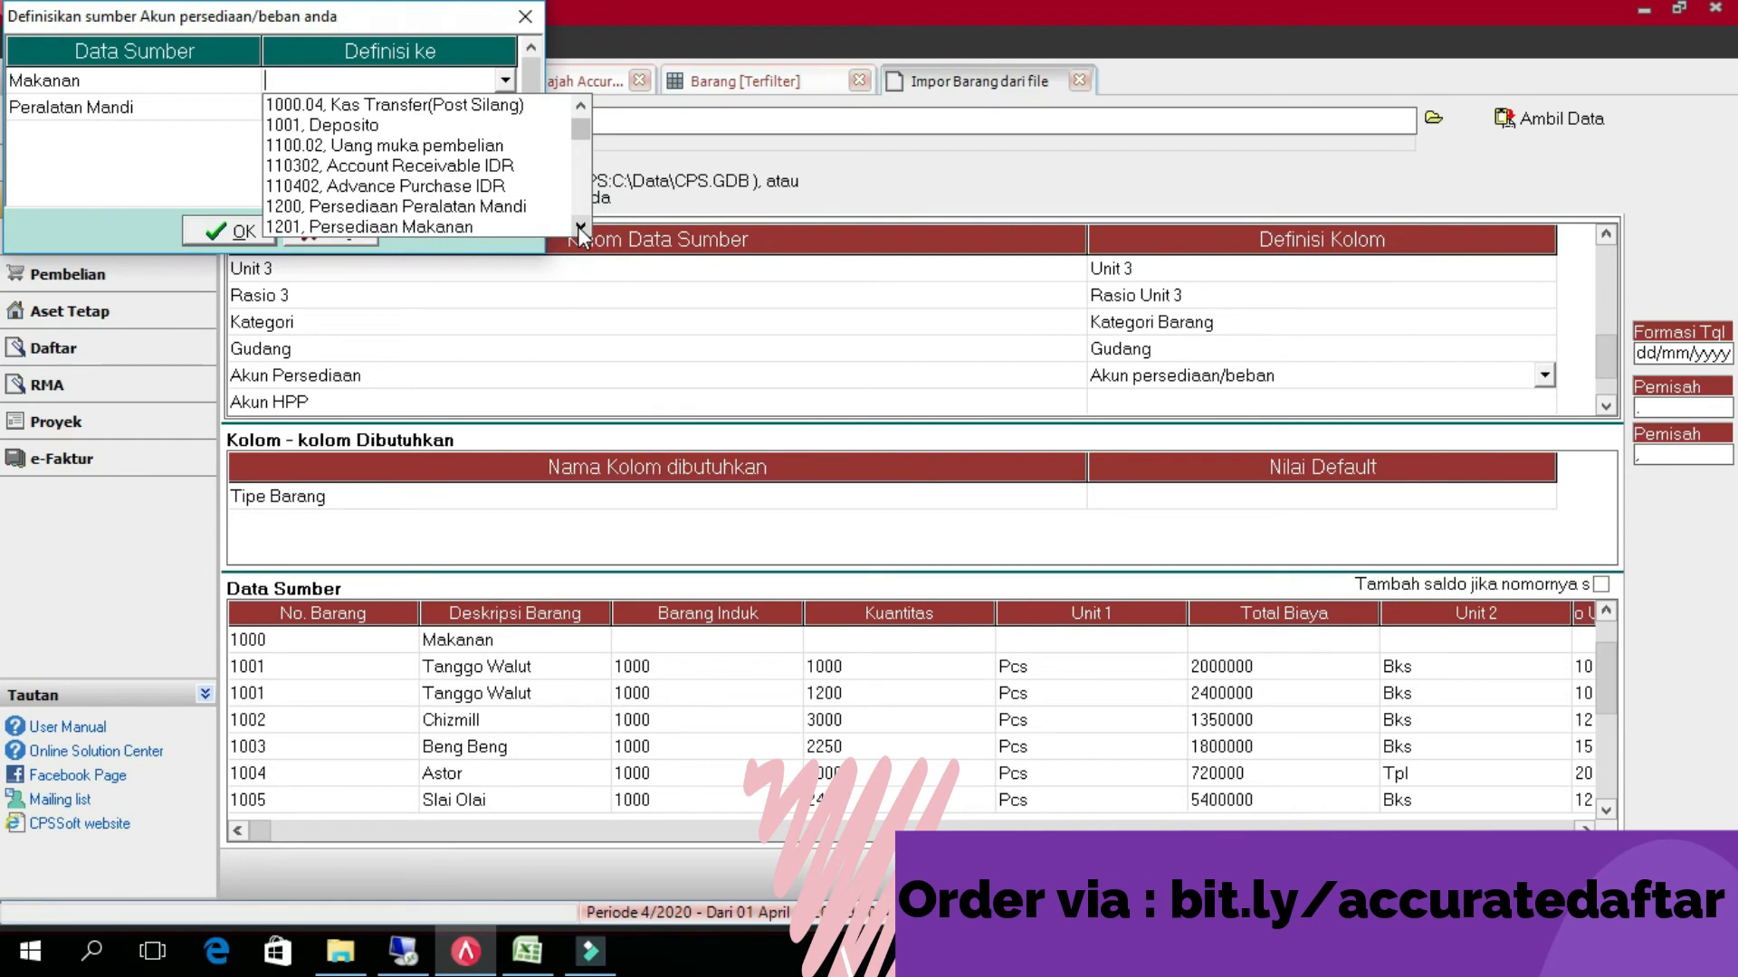
{"action": "left_click", "coordinate": [434, 228]}
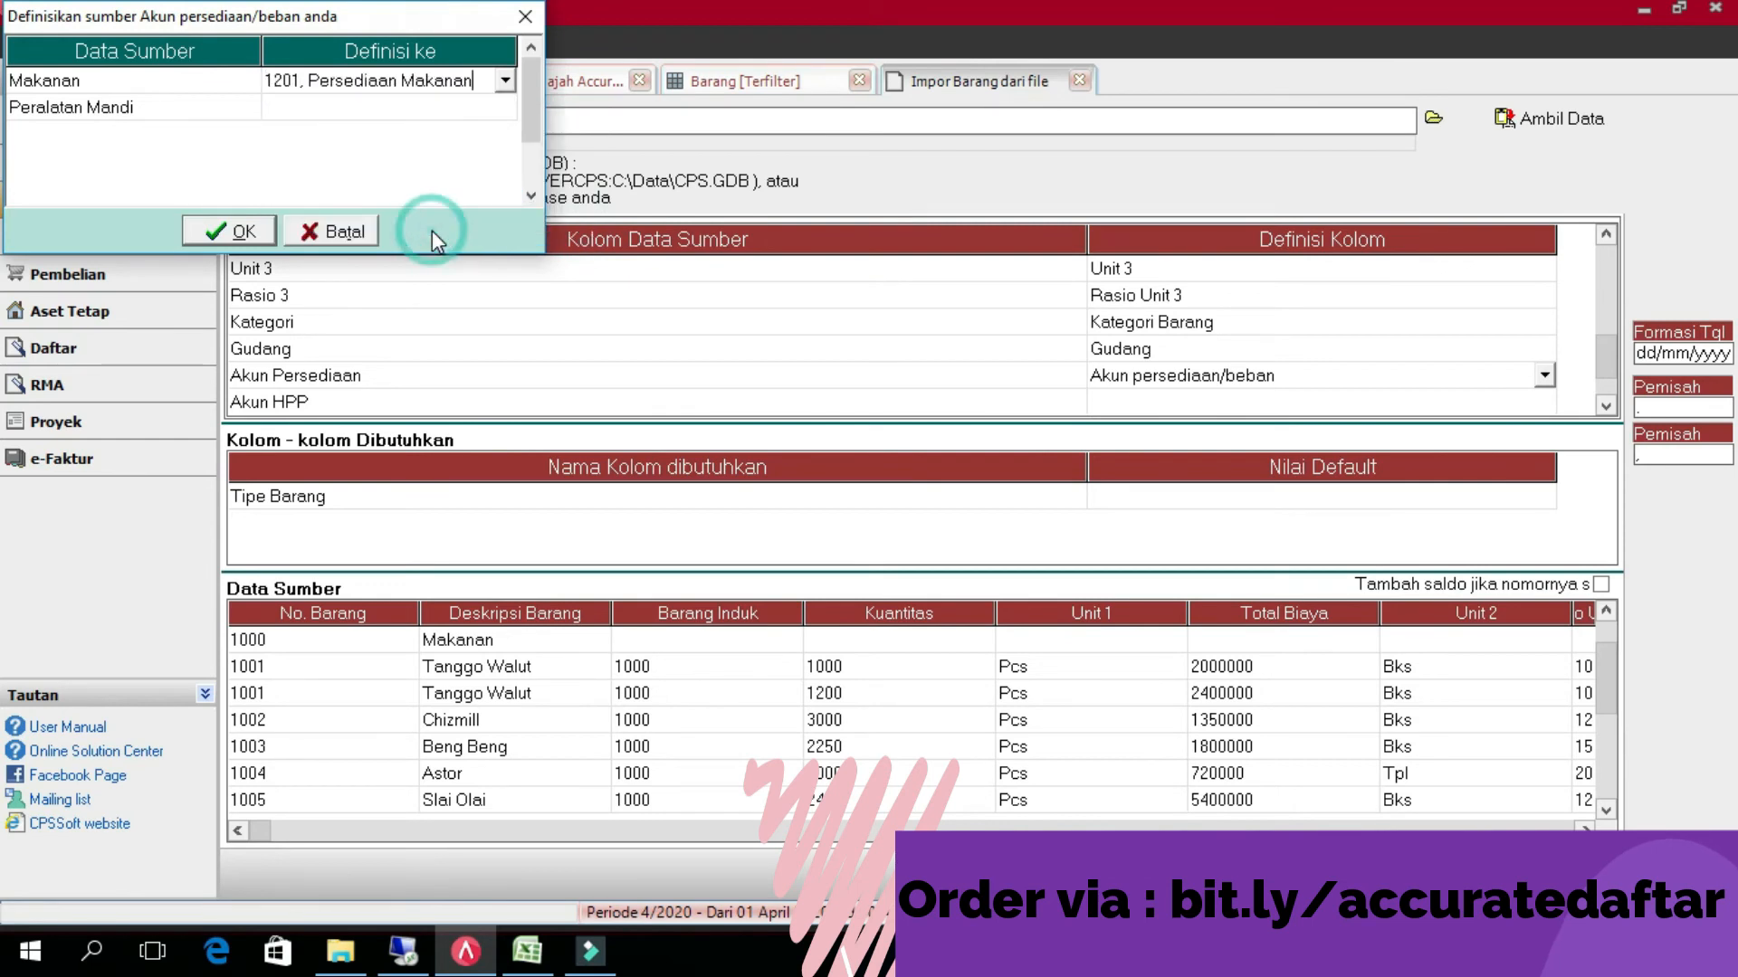
- Define the inventory account source Peralatan Mandi as account 1200, Persediaan Peralatan Mandi, and accept the account definitions
{"action": "left_click", "coordinate": [445, 112]}
{"action": "left_click", "coordinate": [449, 103]}
{"action": "left_click", "coordinate": [504, 106]}
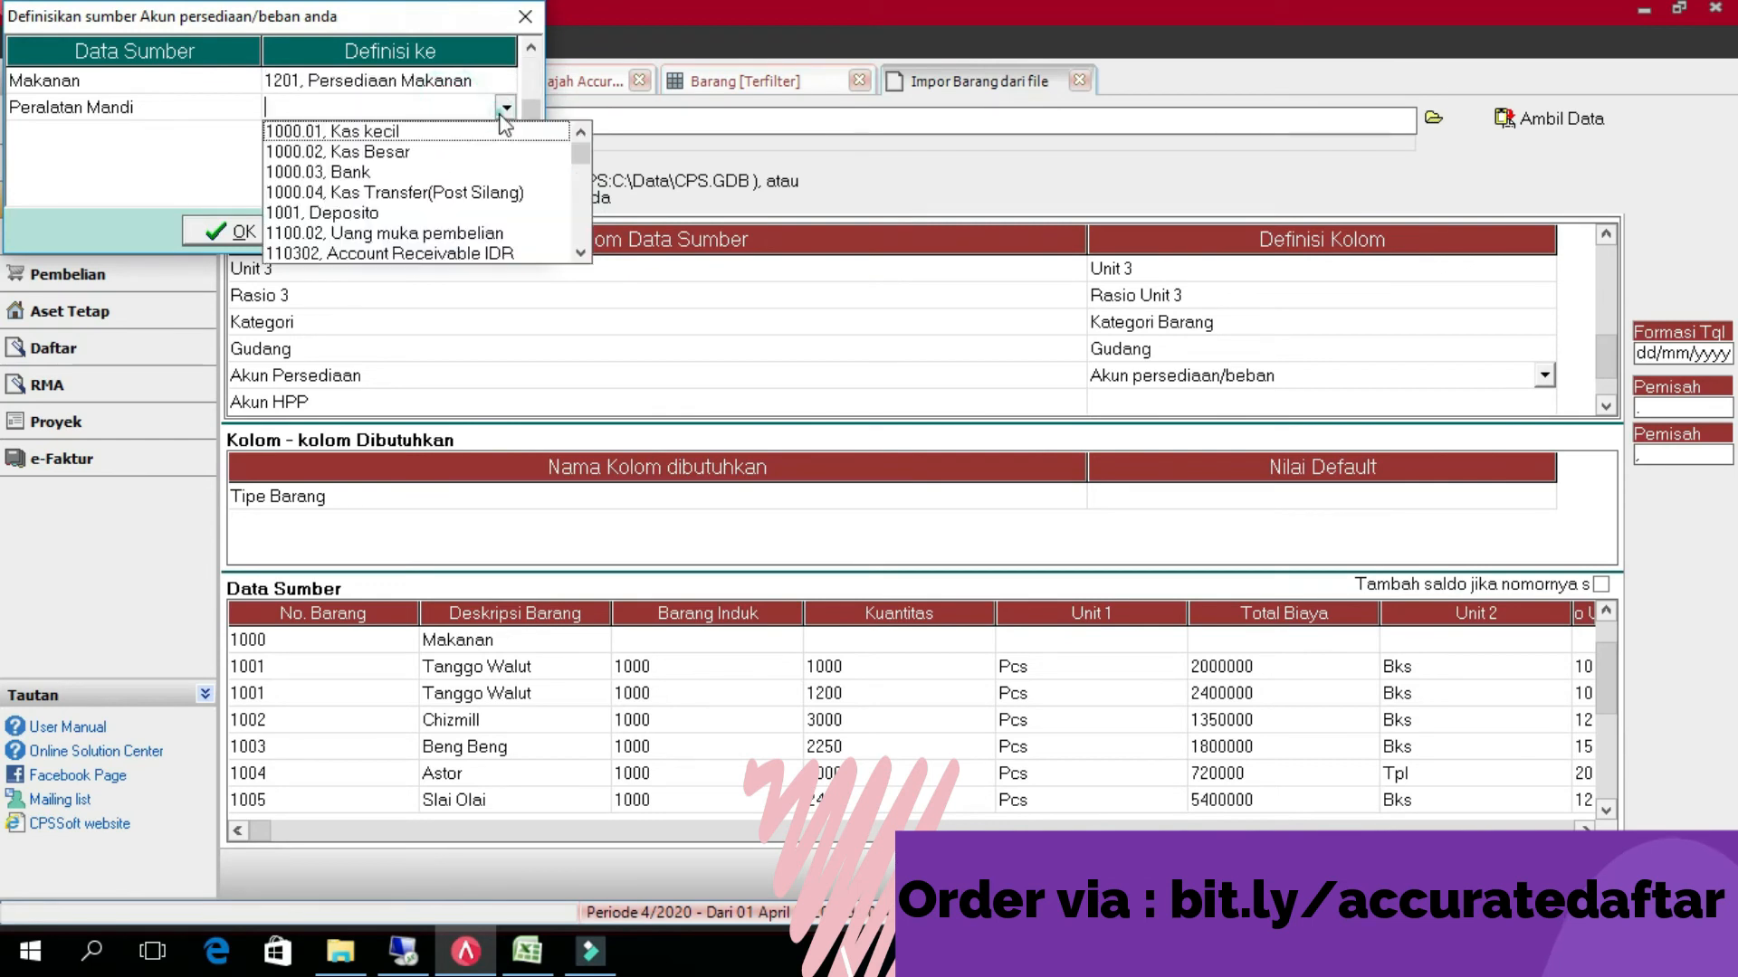
{"action": "left_click", "coordinate": [580, 253]}
{"action": "left_click", "coordinate": [580, 254]}
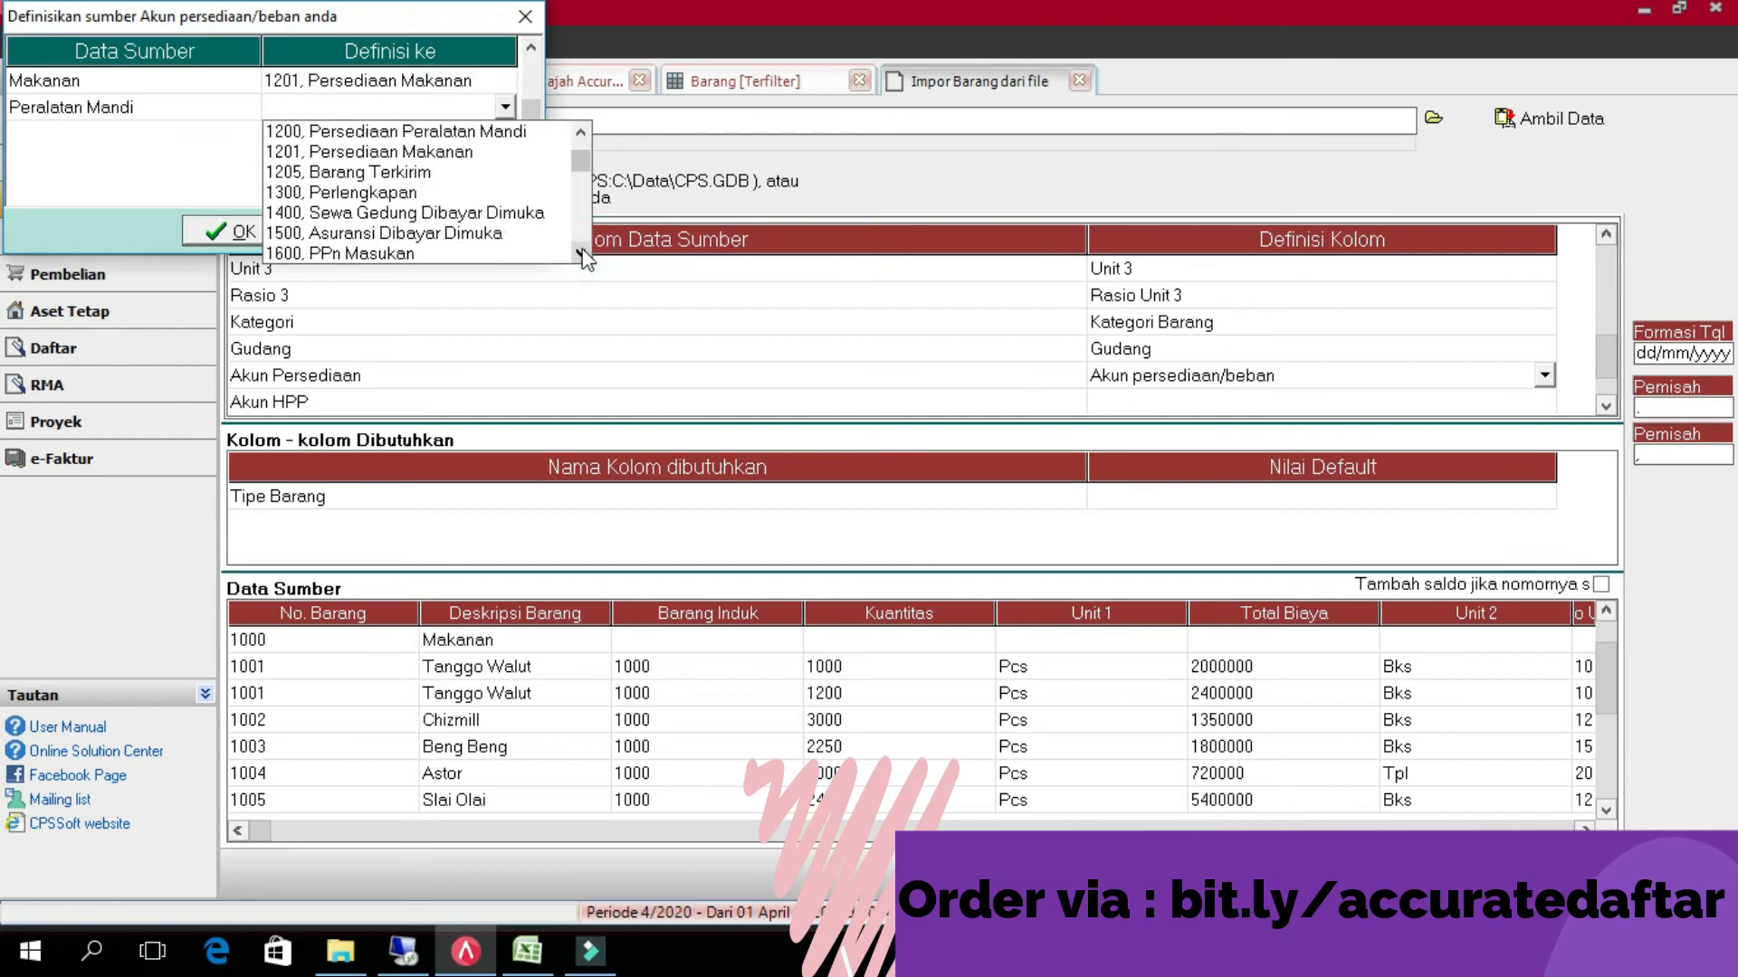
{"action": "left_click", "coordinate": [489, 132]}
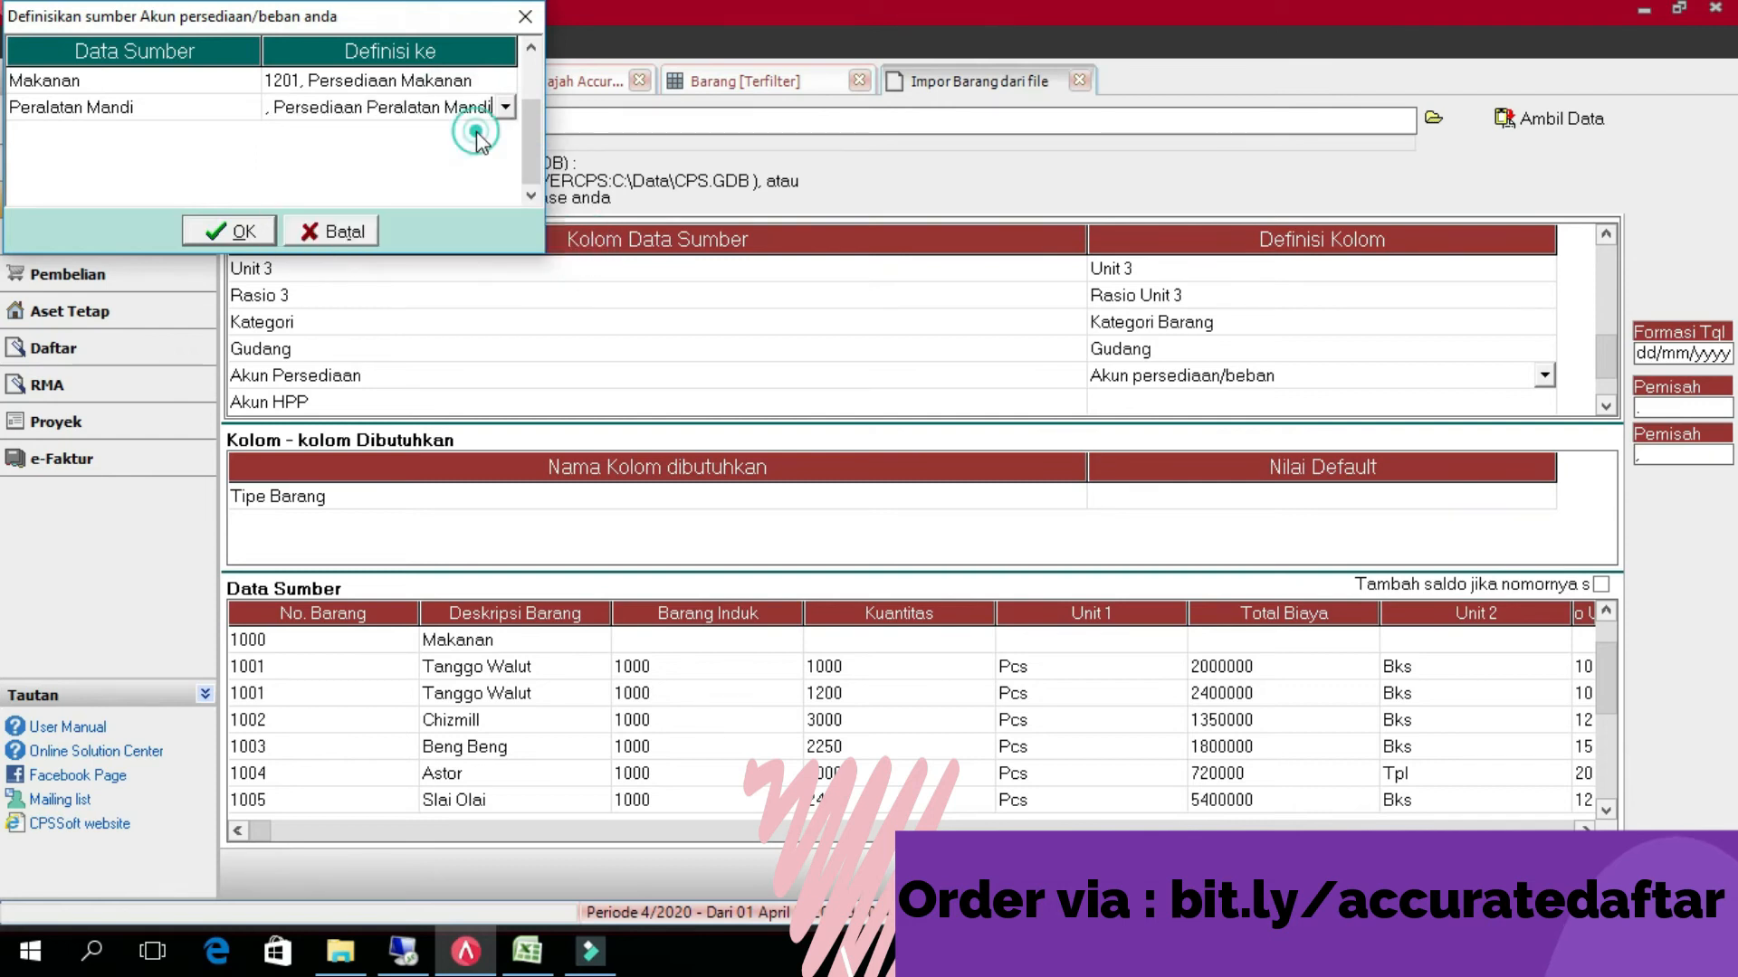
{"action": "left_click", "coordinate": [230, 234]}
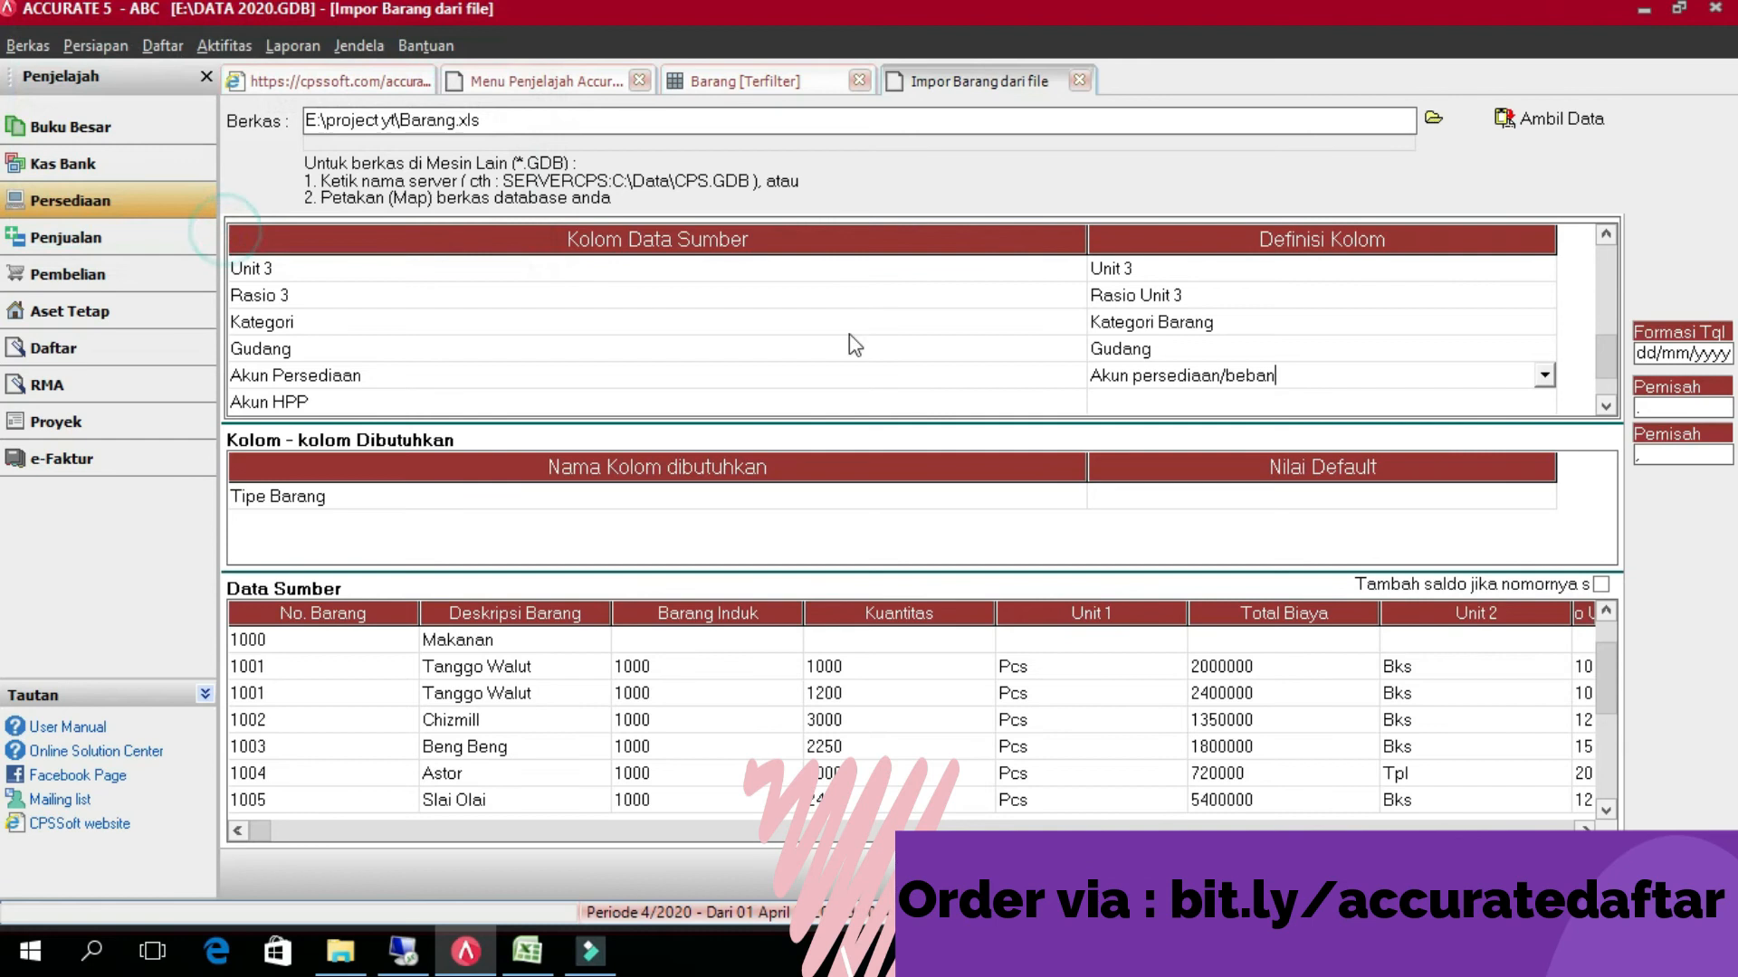
- Map the source column Akun HPP to the Akun HPP definition
{"action": "left_click", "coordinate": [1435, 405]}
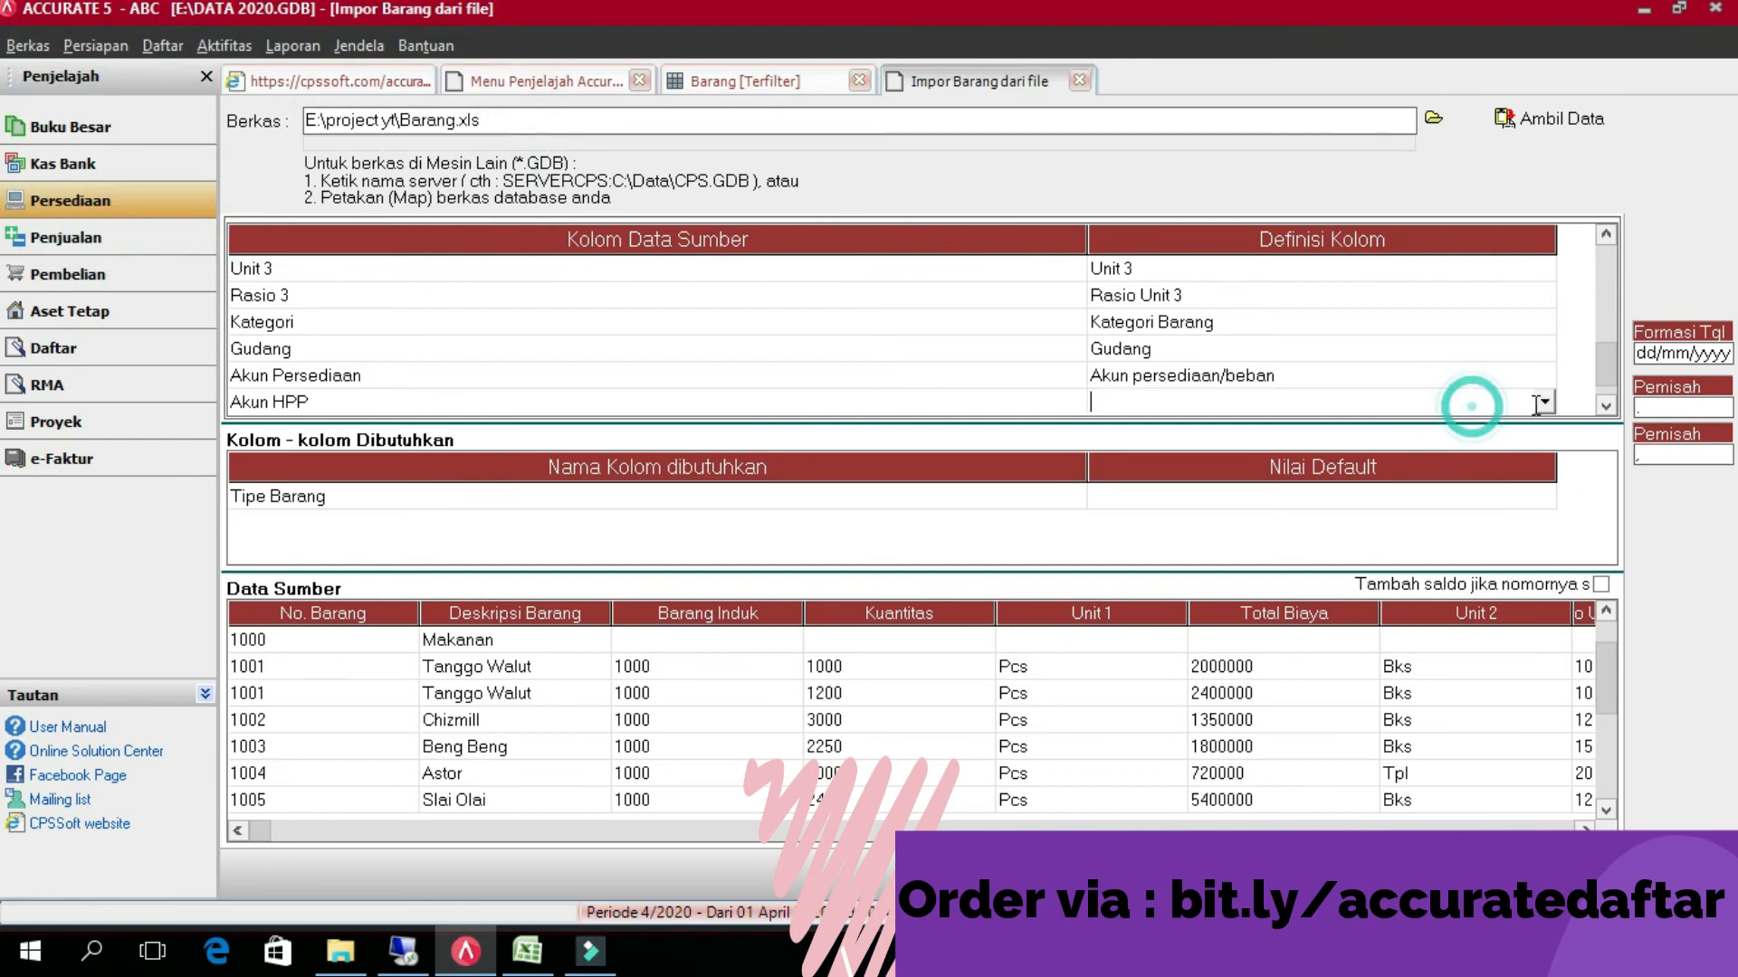
{"action": "left_click", "coordinate": [1544, 401]}
{"action": "left_click", "coordinate": [1544, 548]}
{"action": "left_click", "coordinate": [1544, 548]}
{"action": "left_click", "coordinate": [1544, 548]}
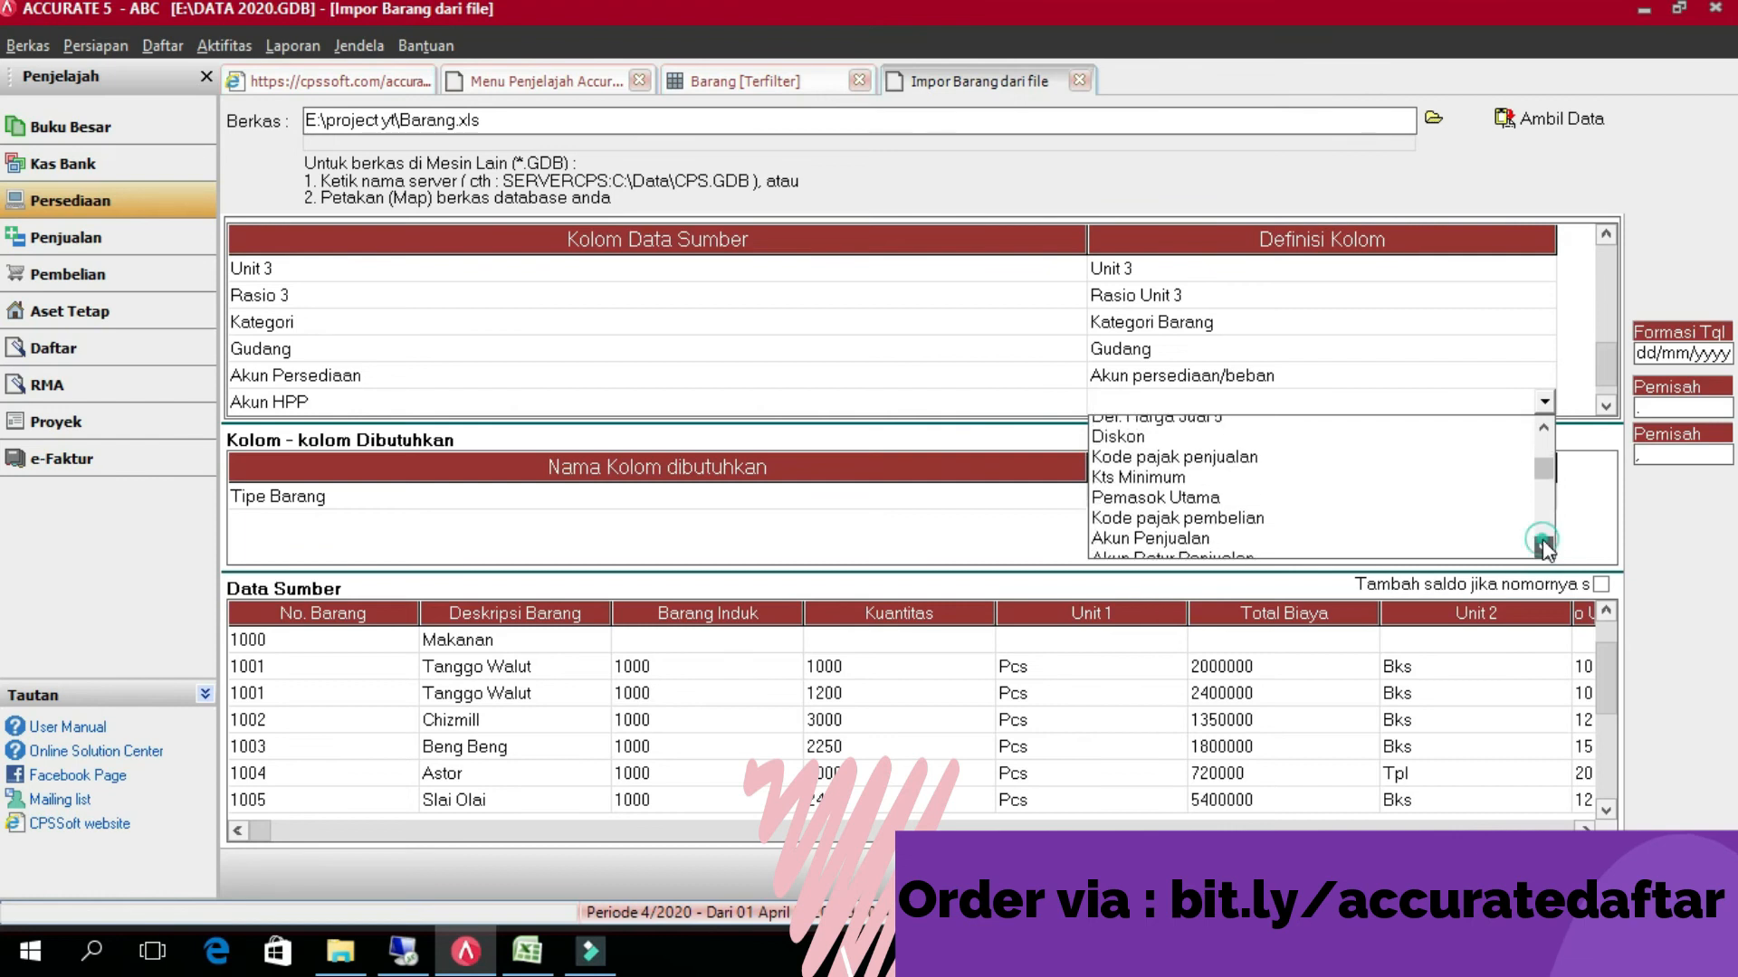
{"action": "left_click", "coordinate": [1544, 549]}
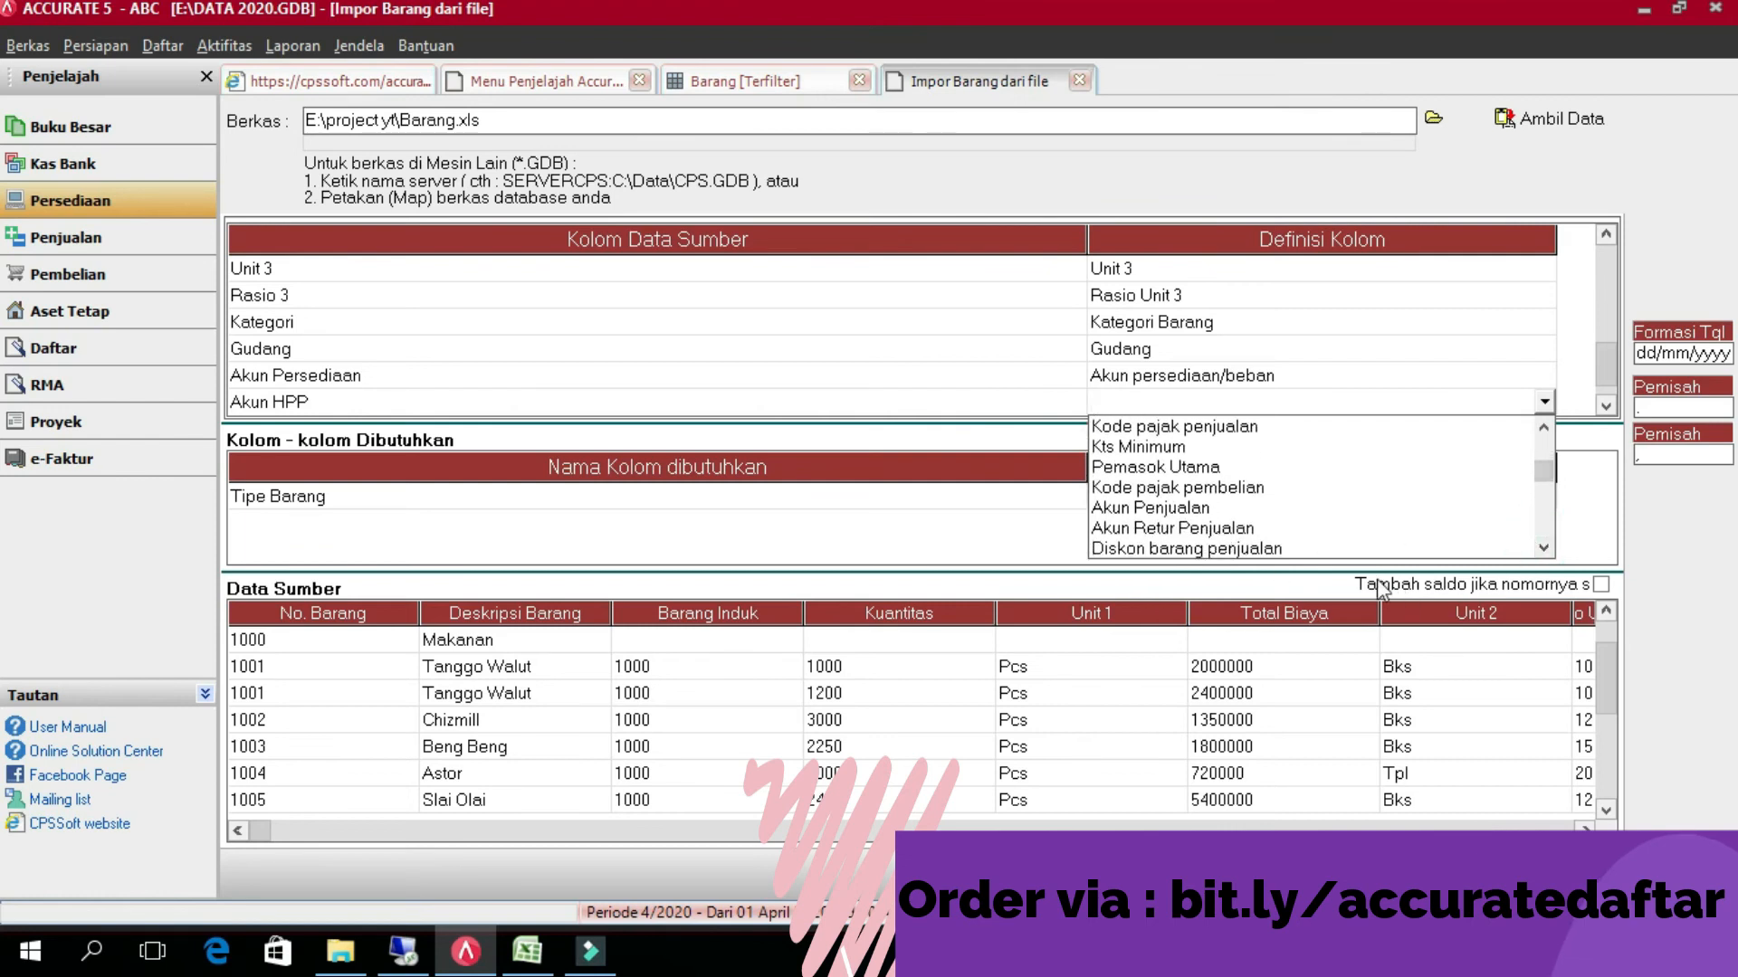
{"action": "left_click", "coordinate": [1543, 549]}
{"action": "left_click", "coordinate": [1544, 548]}
{"action": "left_click", "coordinate": [1544, 548]}
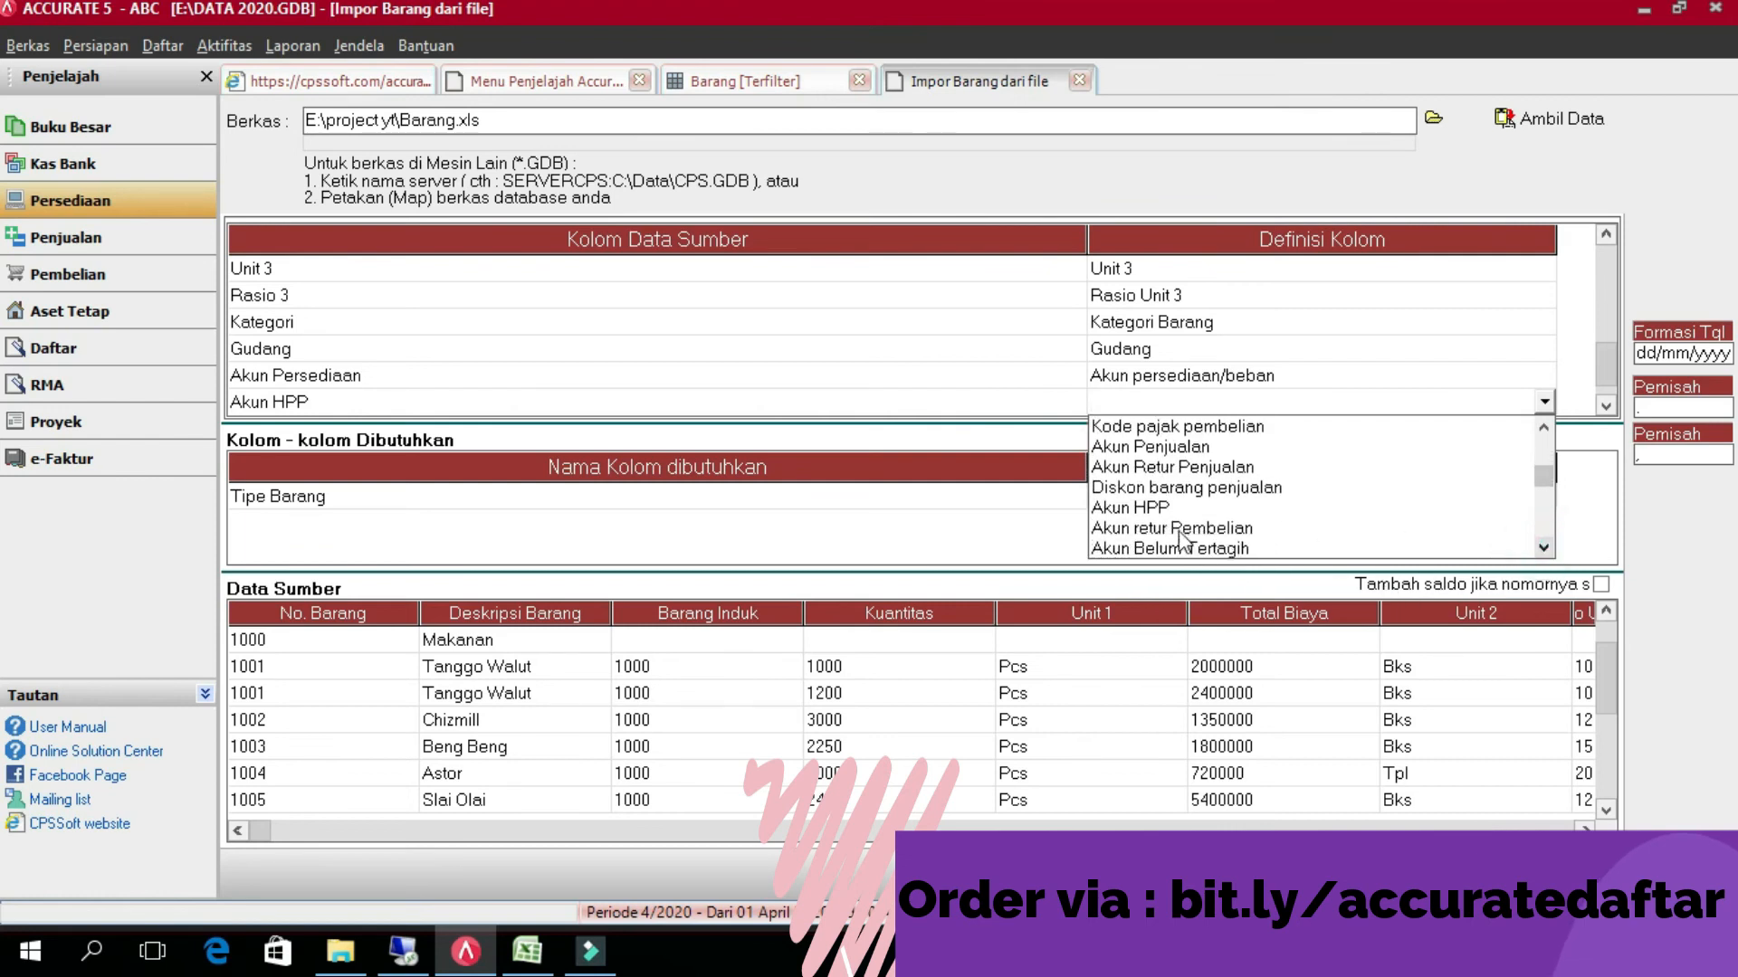
{"action": "left_click", "coordinate": [1148, 507]}
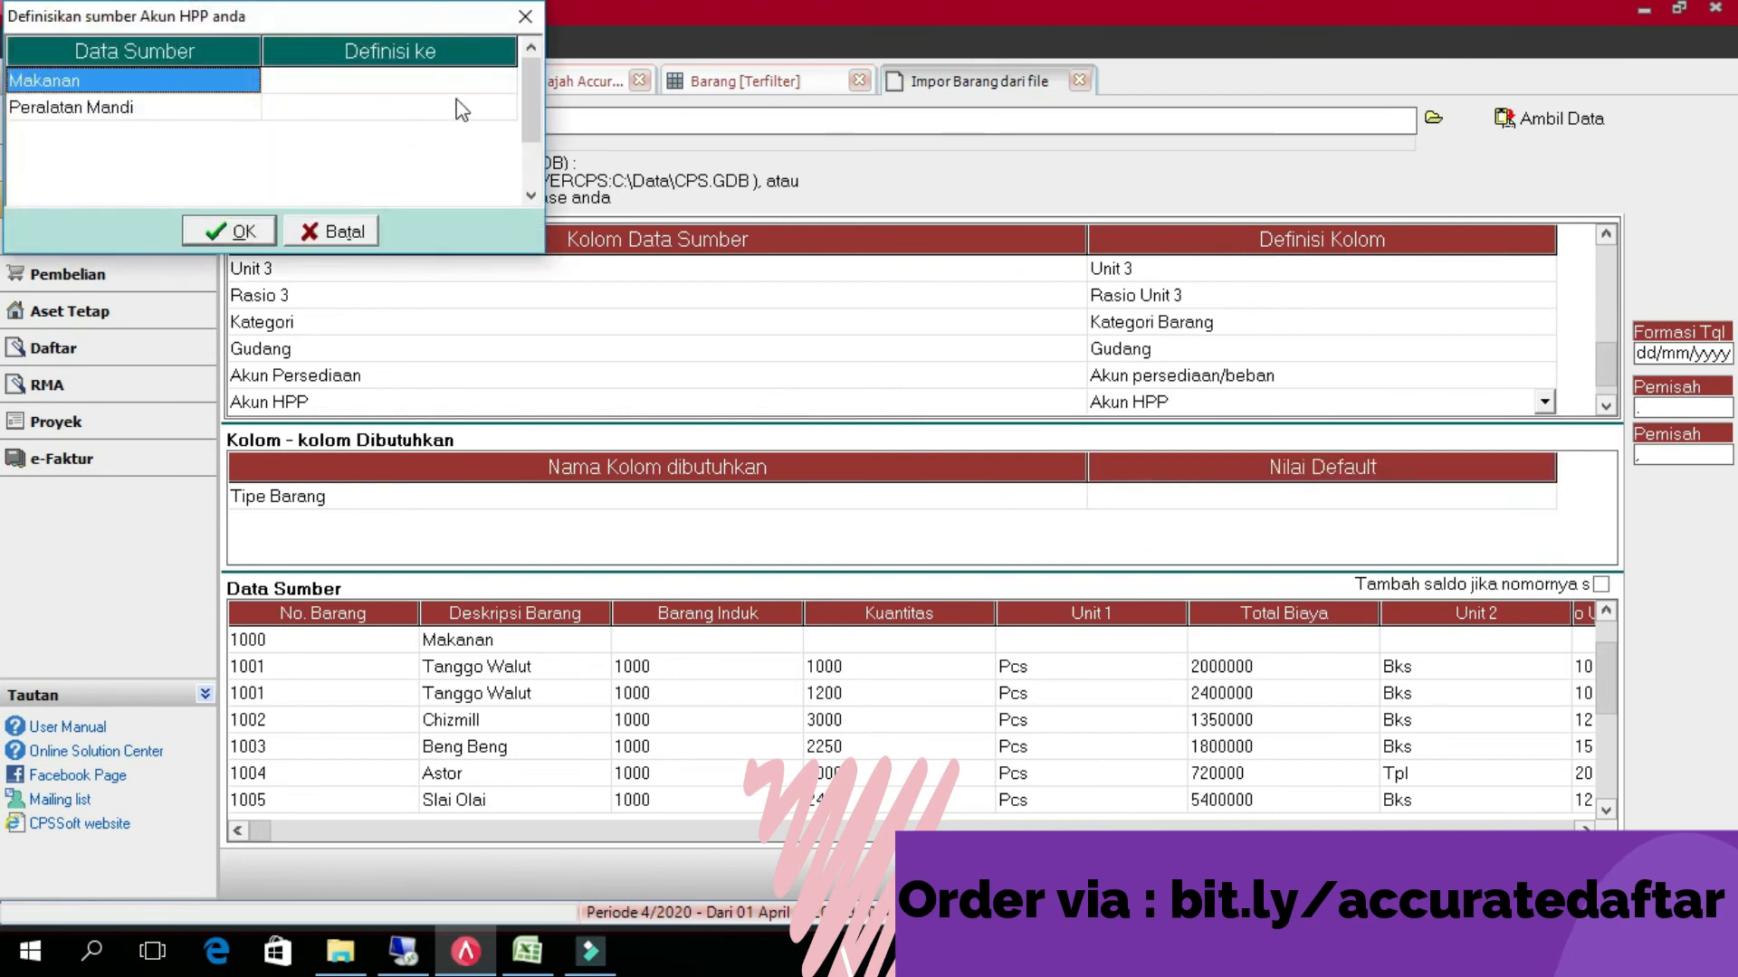
- Define the Akun HPP source Makanan as account 5001, COGS Makanan
{"action": "left_click", "coordinate": [462, 82]}
{"action": "left_click", "coordinate": [504, 80]}
{"action": "left_click", "coordinate": [581, 226]}
{"action": "left_click", "coordinate": [581, 225]}
{"action": "left_click", "coordinate": [581, 226]}
{"action": "left_click", "coordinate": [581, 225]}
{"action": "left_click", "coordinate": [581, 225]}
{"action": "left_click", "coordinate": [581, 226]}
{"action": "left_click", "coordinate": [581, 226]}
{"action": "left_click", "coordinate": [581, 225]}
{"action": "left_click", "coordinate": [581, 225]}
{"action": "left_click", "coordinate": [581, 226]}
{"action": "left_click", "coordinate": [581, 225]}
{"action": "left_click", "coordinate": [581, 226]}
{"action": "left_click", "coordinate": [581, 226]}
{"action": "left_click", "coordinate": [581, 225]}
{"action": "left_click", "coordinate": [582, 225]}
{"action": "left_click", "coordinate": [581, 226]}
{"action": "left_click", "coordinate": [581, 225]}
{"action": "left_click", "coordinate": [581, 226]}
{"action": "left_click", "coordinate": [581, 226]}
{"action": "left_click", "coordinate": [581, 226]}
{"action": "left_click", "coordinate": [581, 226]}
{"action": "left_click", "coordinate": [581, 226]}
{"action": "left_click", "coordinate": [581, 226]}
{"action": "left_click", "coordinate": [581, 226]}
{"action": "left_click", "coordinate": [581, 226]}
{"action": "left_click", "coordinate": [581, 226]}
{"action": "left_click", "coordinate": [581, 226]}
{"action": "left_click", "coordinate": [581, 226]}
{"action": "left_click", "coordinate": [581, 227]}
{"action": "left_click", "coordinate": [581, 227]}
{"action": "left_click", "coordinate": [581, 225]}
{"action": "left_click", "coordinate": [581, 226]}
{"action": "left_click", "coordinate": [581, 225]}
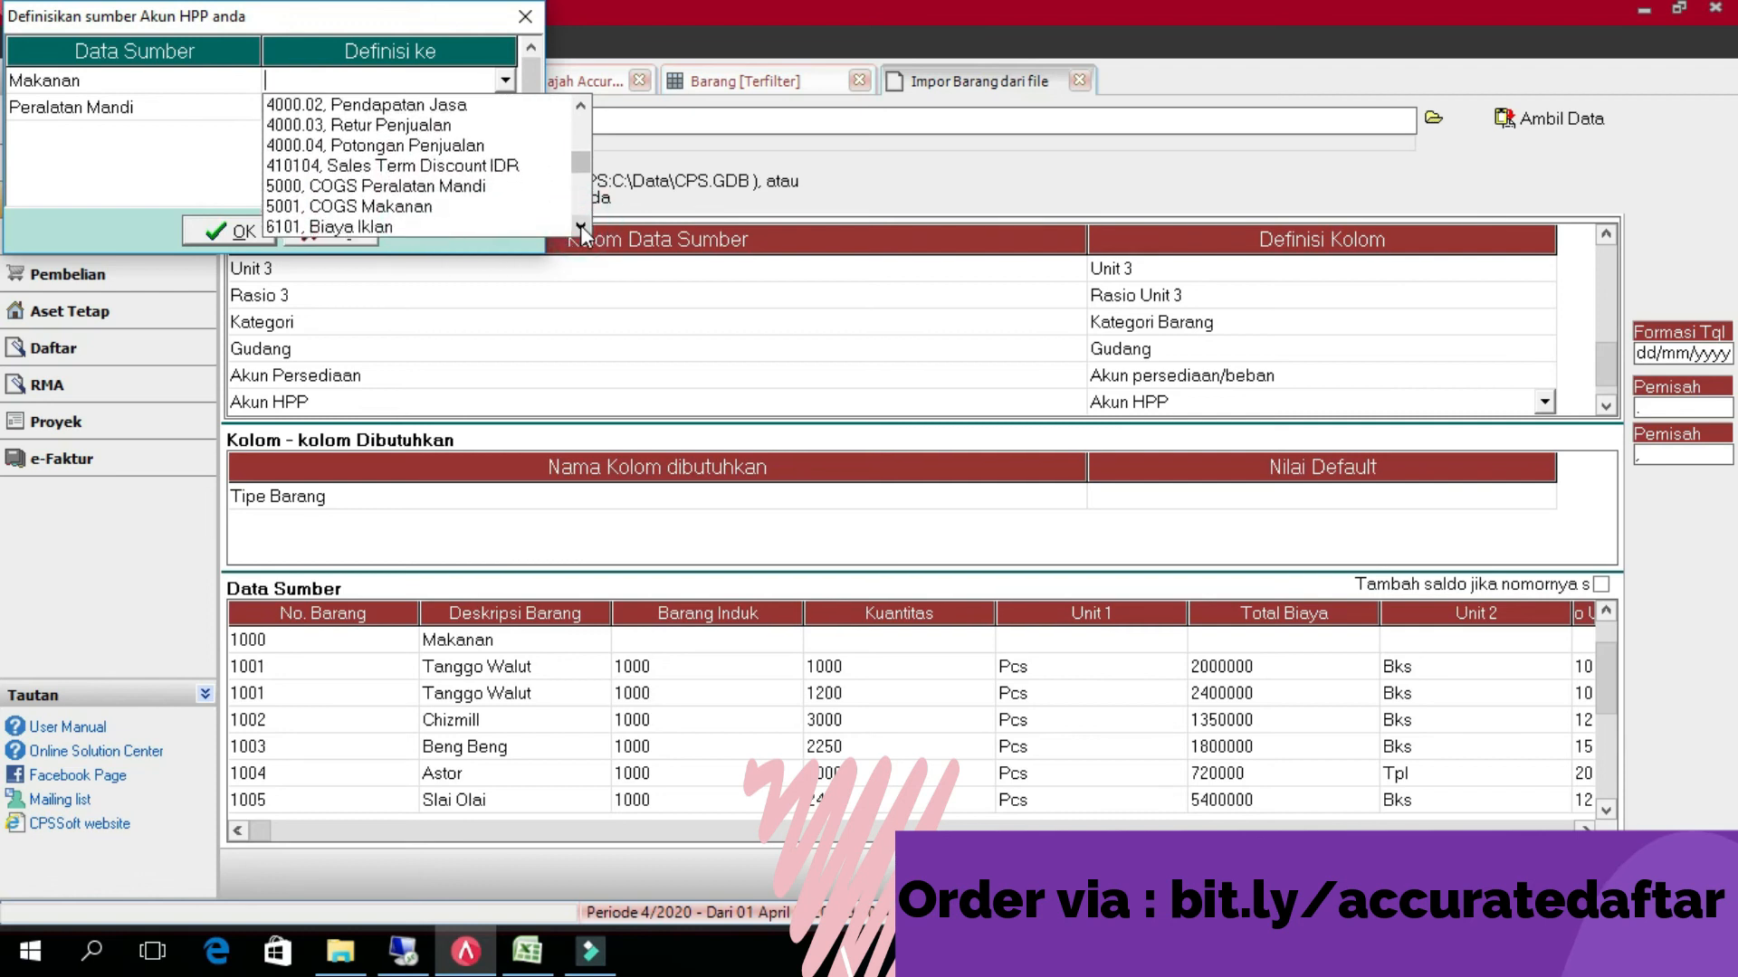
{"action": "left_click", "coordinate": [450, 207]}
- Define the Akun HPP source Peralatan Mandi as account 5000, COGS Peralatan Mandi, and accept the account definitions
{"action": "left_click", "coordinate": [470, 105]}
{"action": "left_click", "coordinate": [470, 102]}
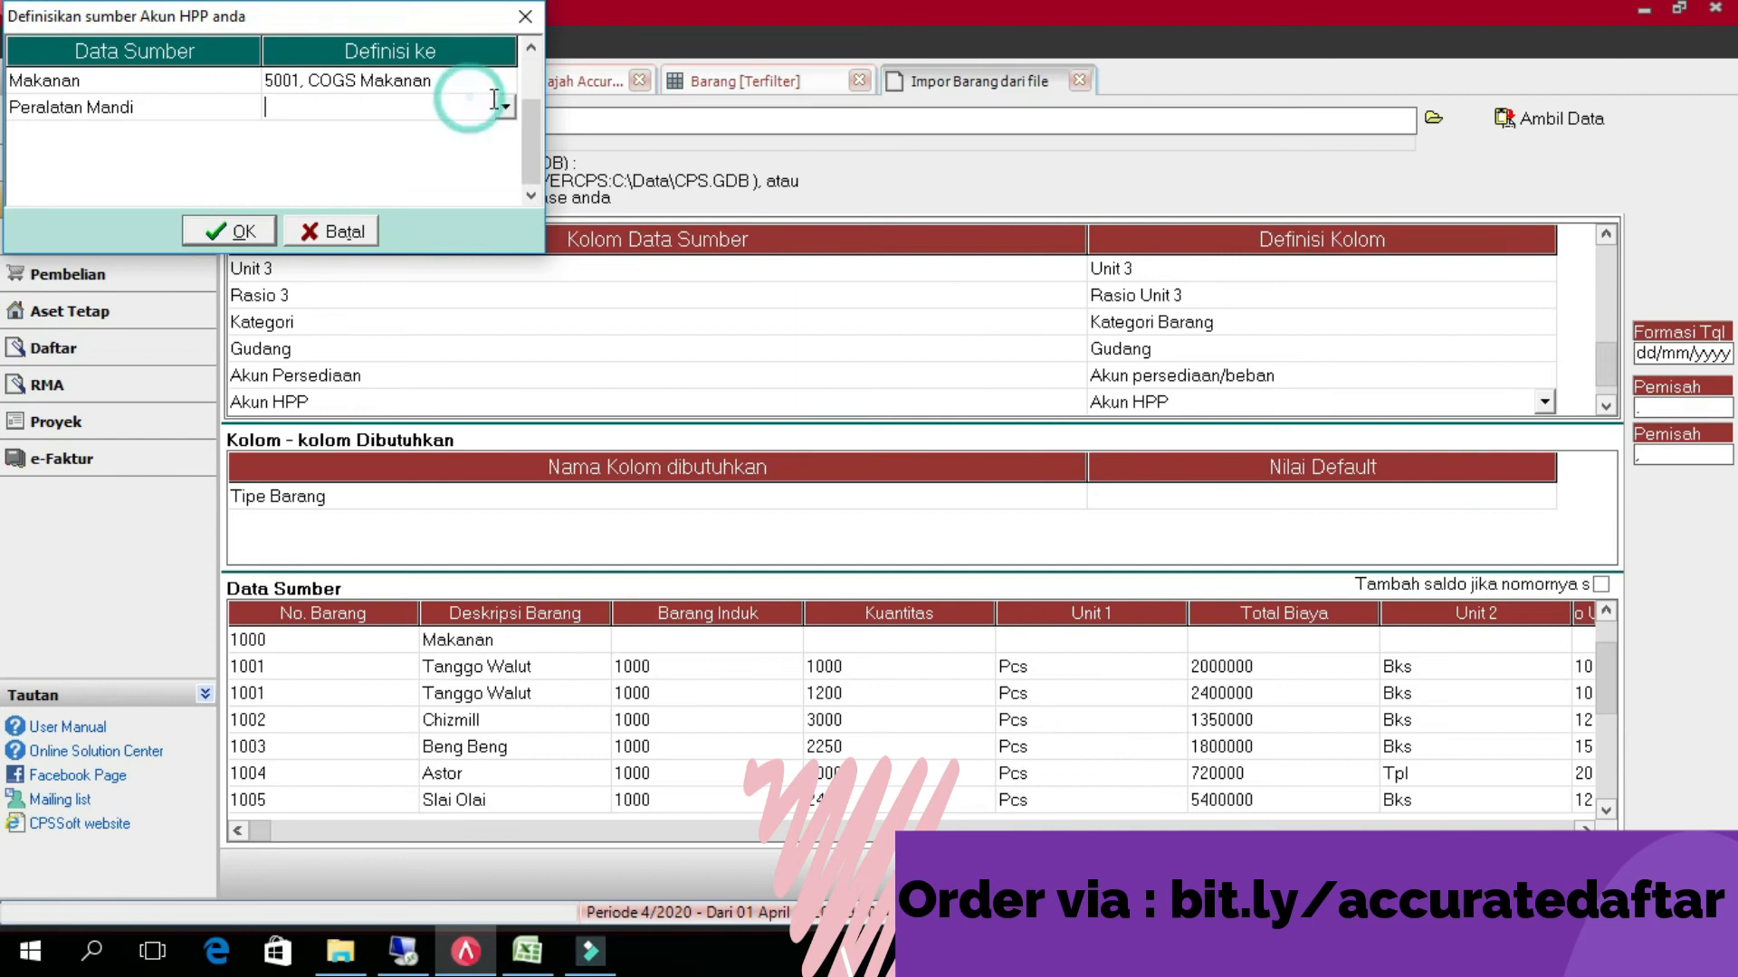
{"action": "left_click", "coordinate": [504, 106]}
{"action": "left_click", "coordinate": [581, 253]}
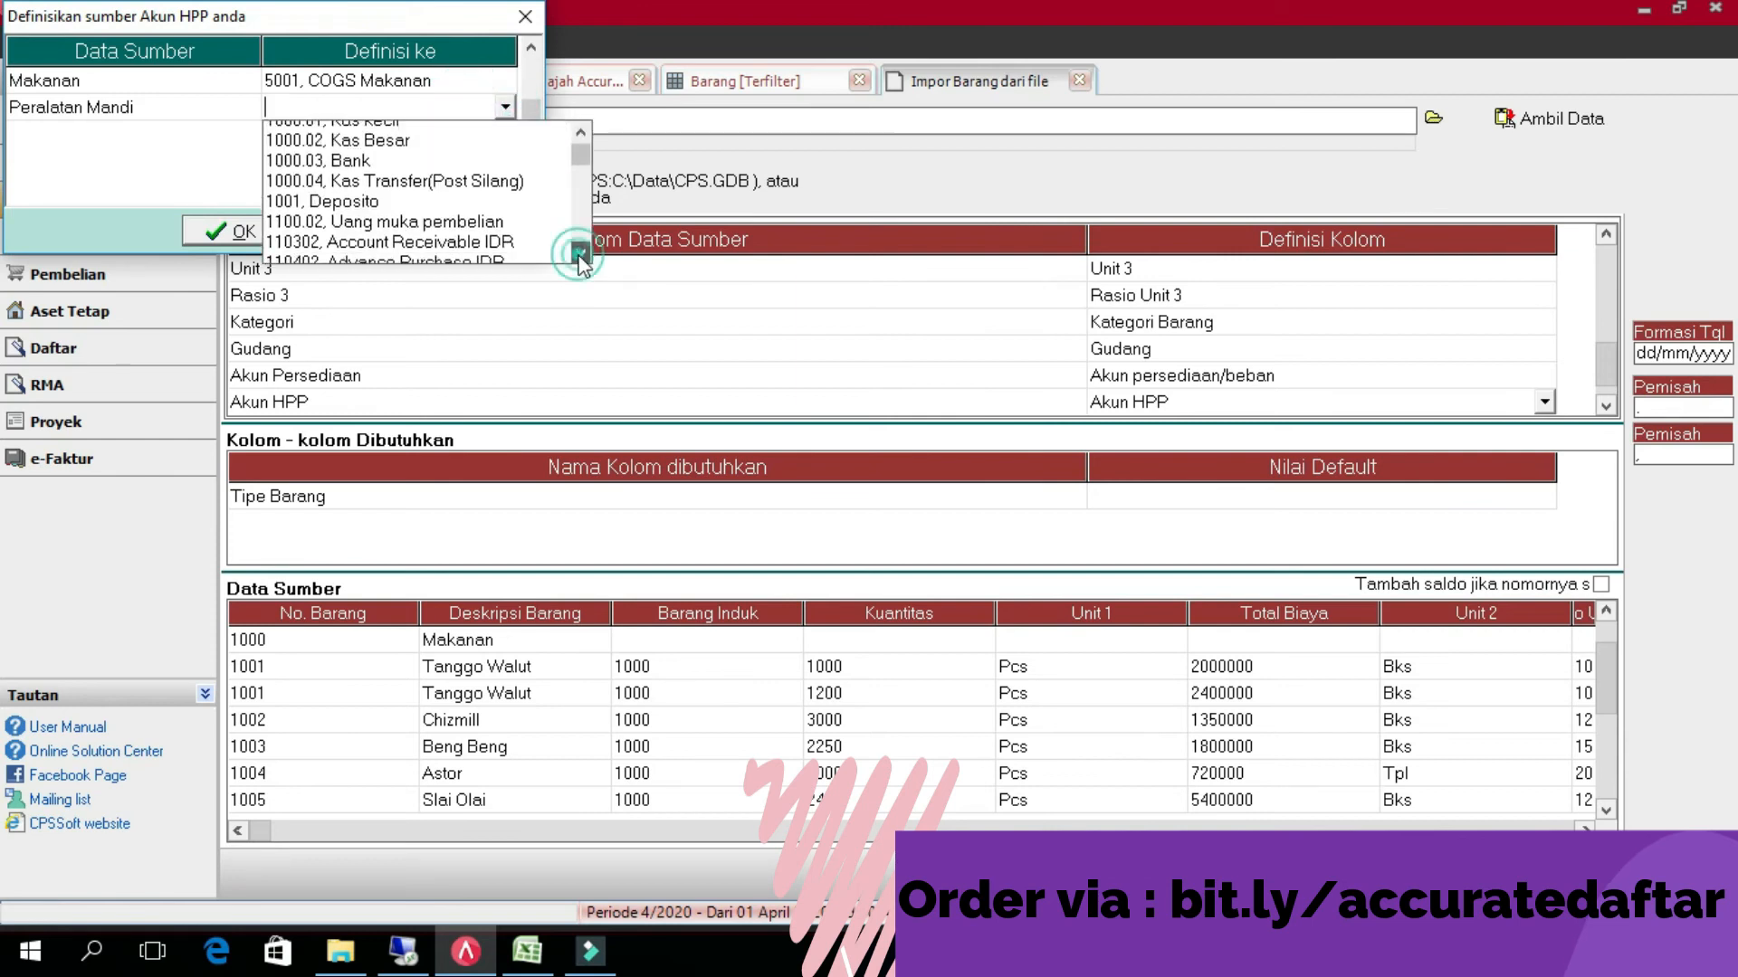
{"action": "left_click", "coordinate": [580, 253]}
{"action": "key", "text": "5"}
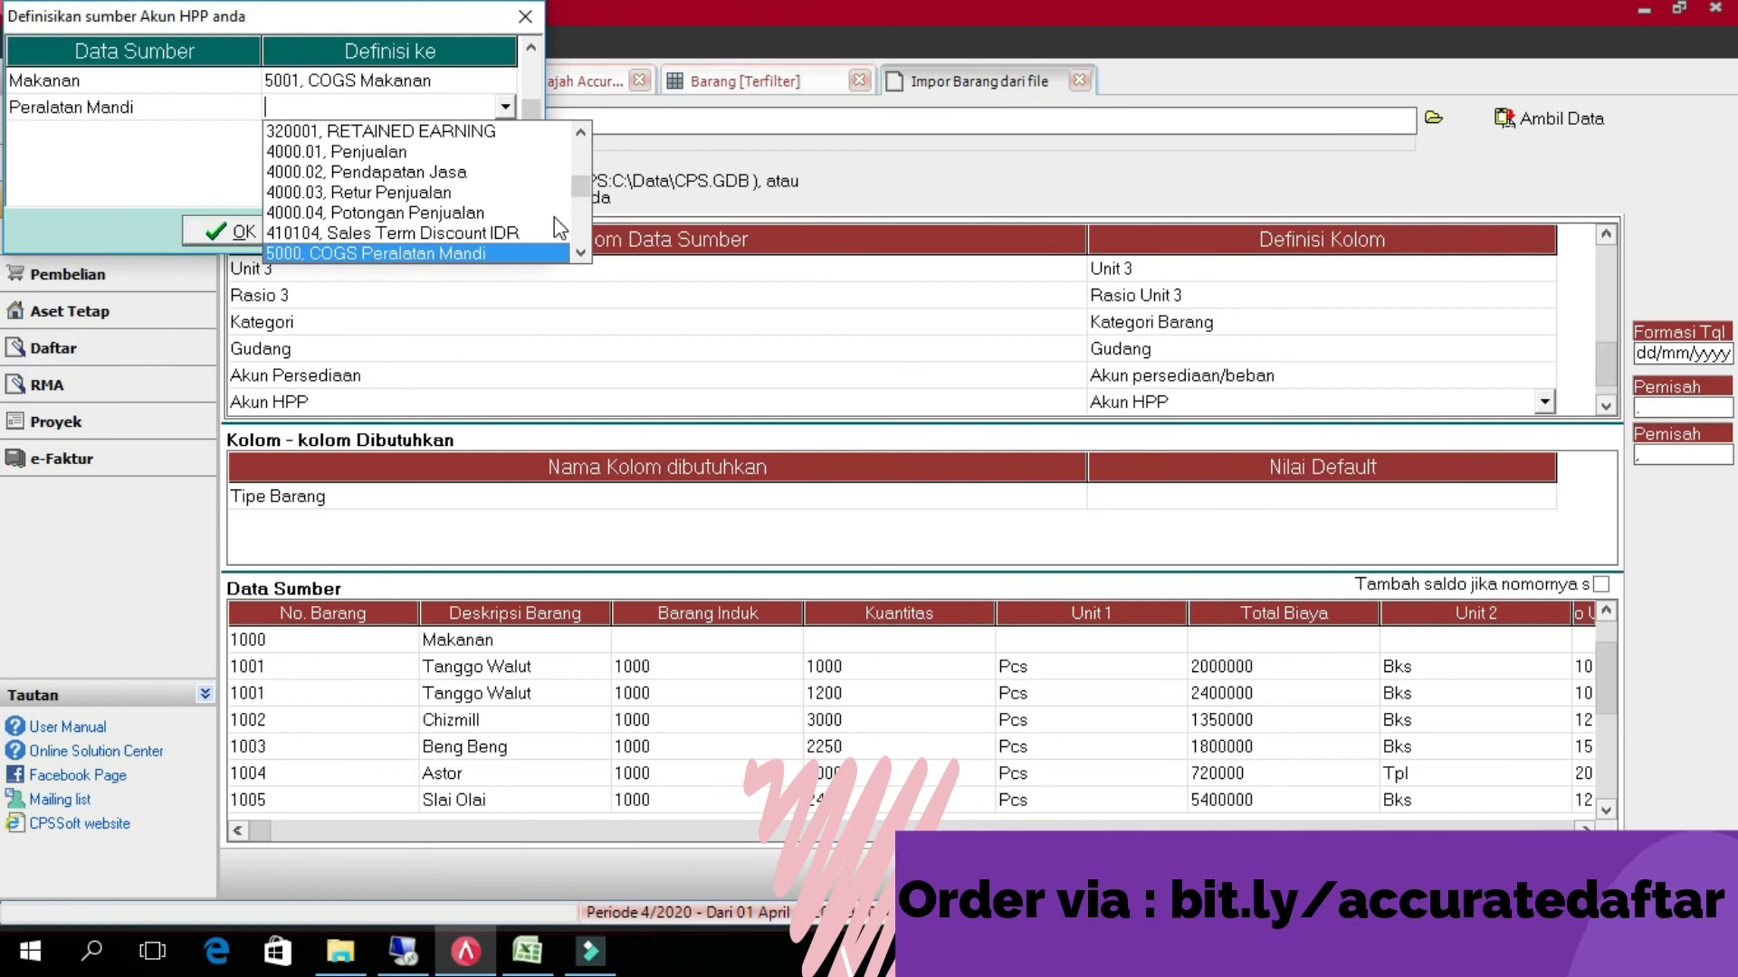
{"action": "key", "text": "Return"}
{"action": "left_click", "coordinate": [227, 232]}
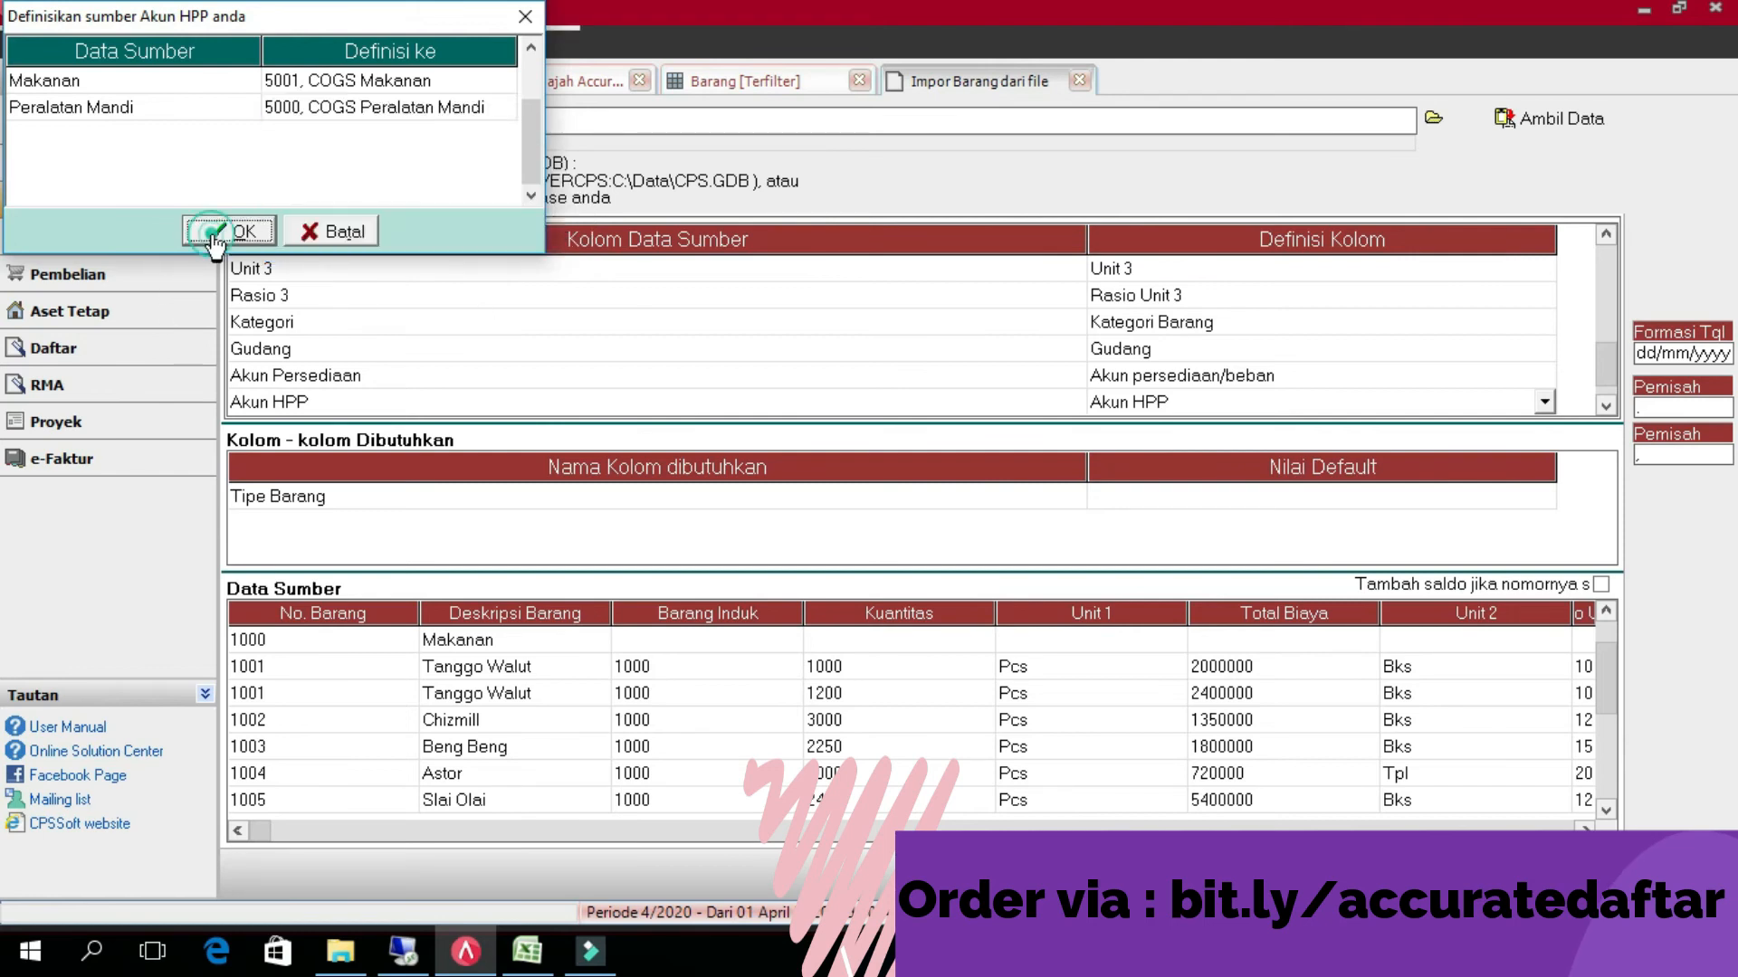
- Map the source column Retur Pembelian to the Akun retur Pembelian definition
{"action": "left_click", "coordinate": [1606, 407]}
{"action": "left_click", "coordinate": [1543, 402]}
{"action": "left_click", "coordinate": [1545, 404]}
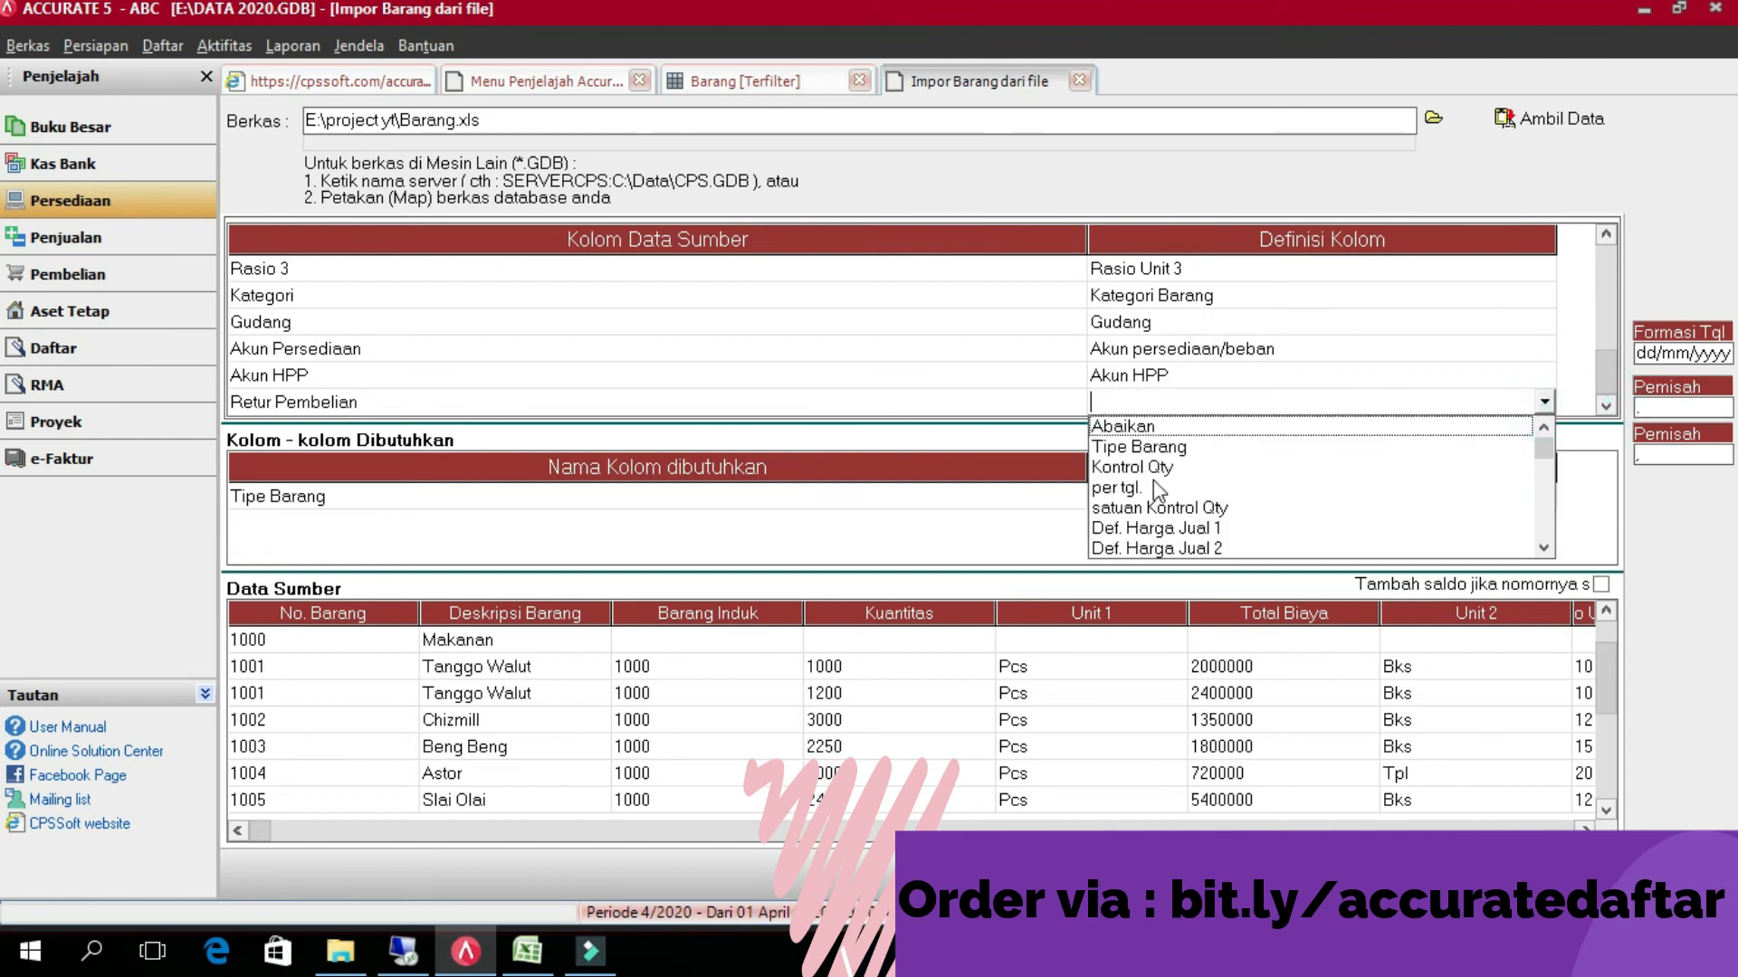
{"action": "left_click", "coordinate": [1544, 548]}
{"action": "left_click", "coordinate": [1544, 548]}
{"action": "left_click", "coordinate": [1544, 547]}
{"action": "left_click", "coordinate": [1544, 547]}
{"action": "left_click", "coordinate": [1544, 548]}
{"action": "left_click", "coordinate": [1544, 547]}
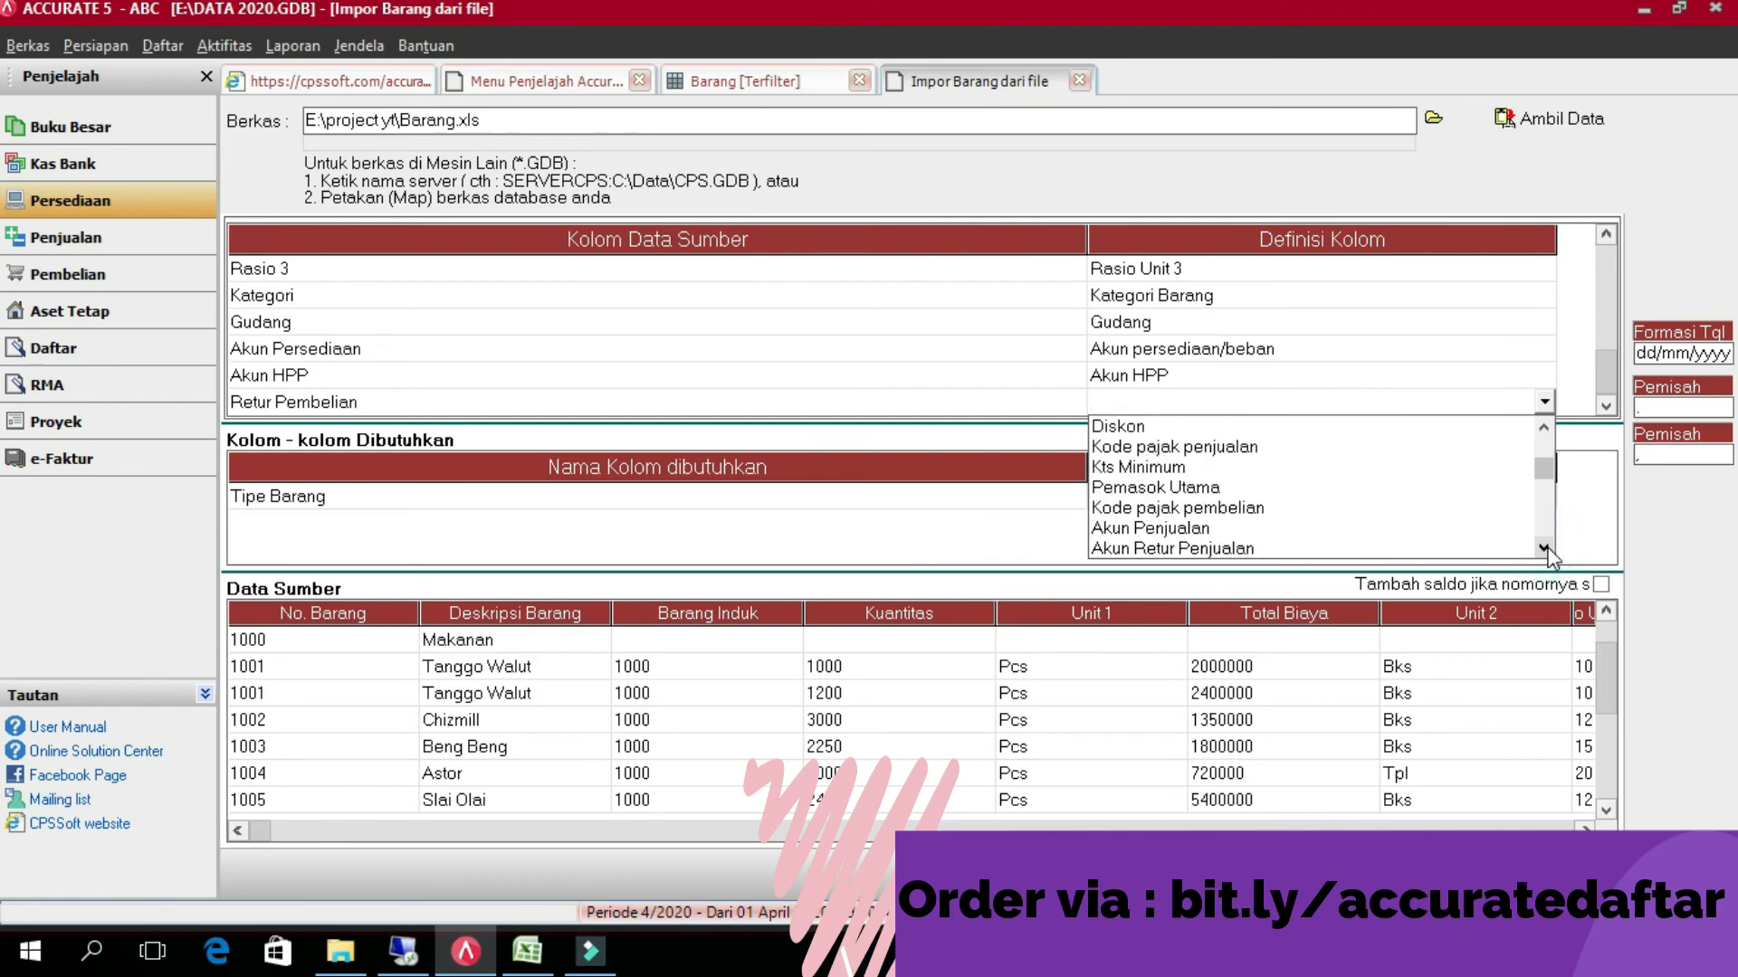
{"action": "left_click", "coordinate": [1544, 548]}
{"action": "left_click", "coordinate": [1544, 548]}
{"action": "left_click", "coordinate": [1544, 547]}
{"action": "left_click", "coordinate": [1247, 559]}
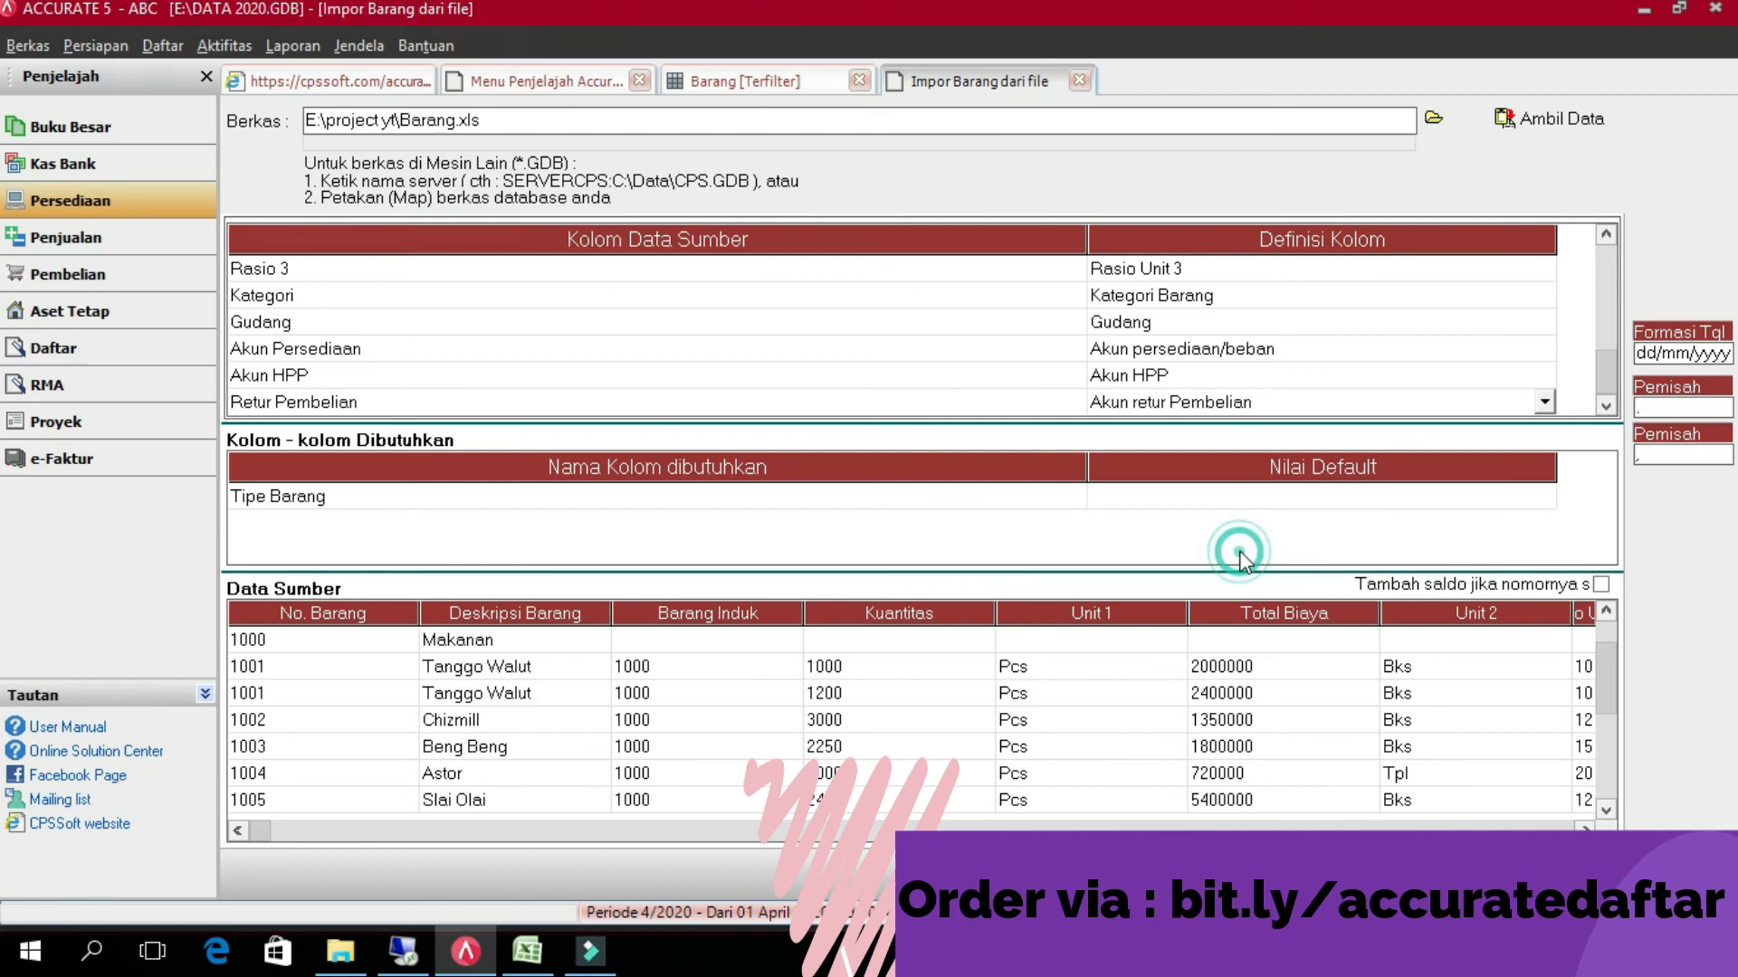
- Define the purchase return account source Makanan as account 1201, Persediaan Makanan
{"action": "left_click", "coordinate": [457, 87]}
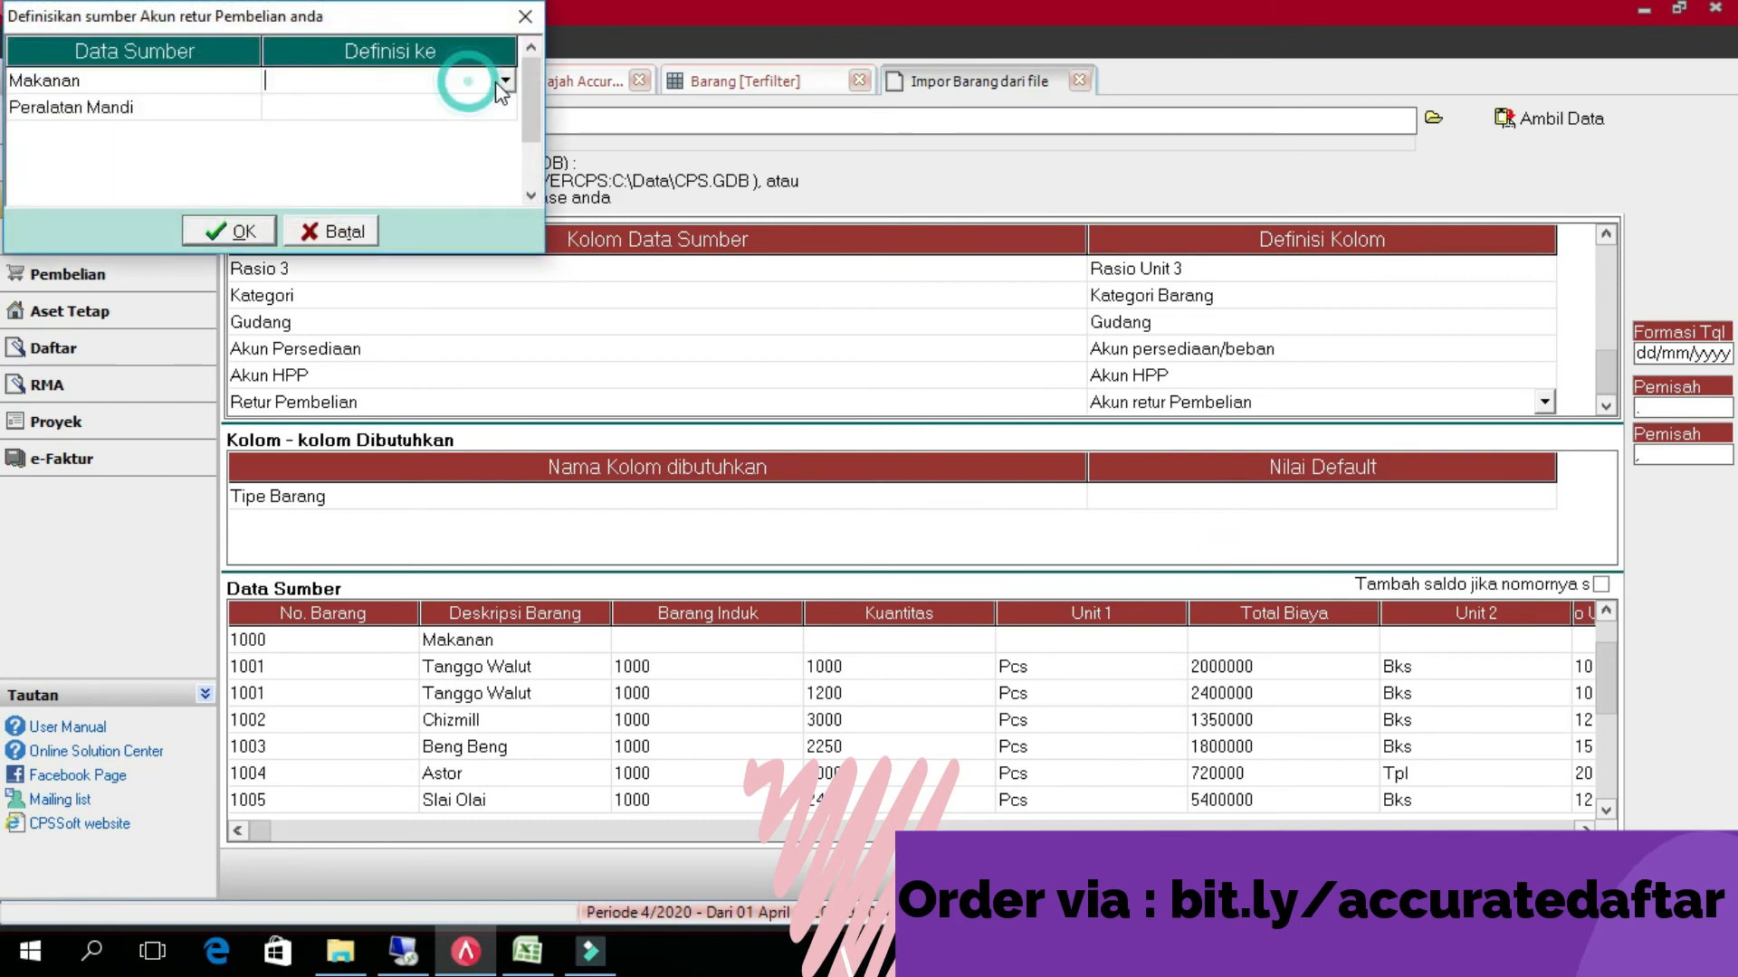
{"action": "left_click", "coordinate": [504, 80]}
{"action": "left_click", "coordinate": [583, 228]}
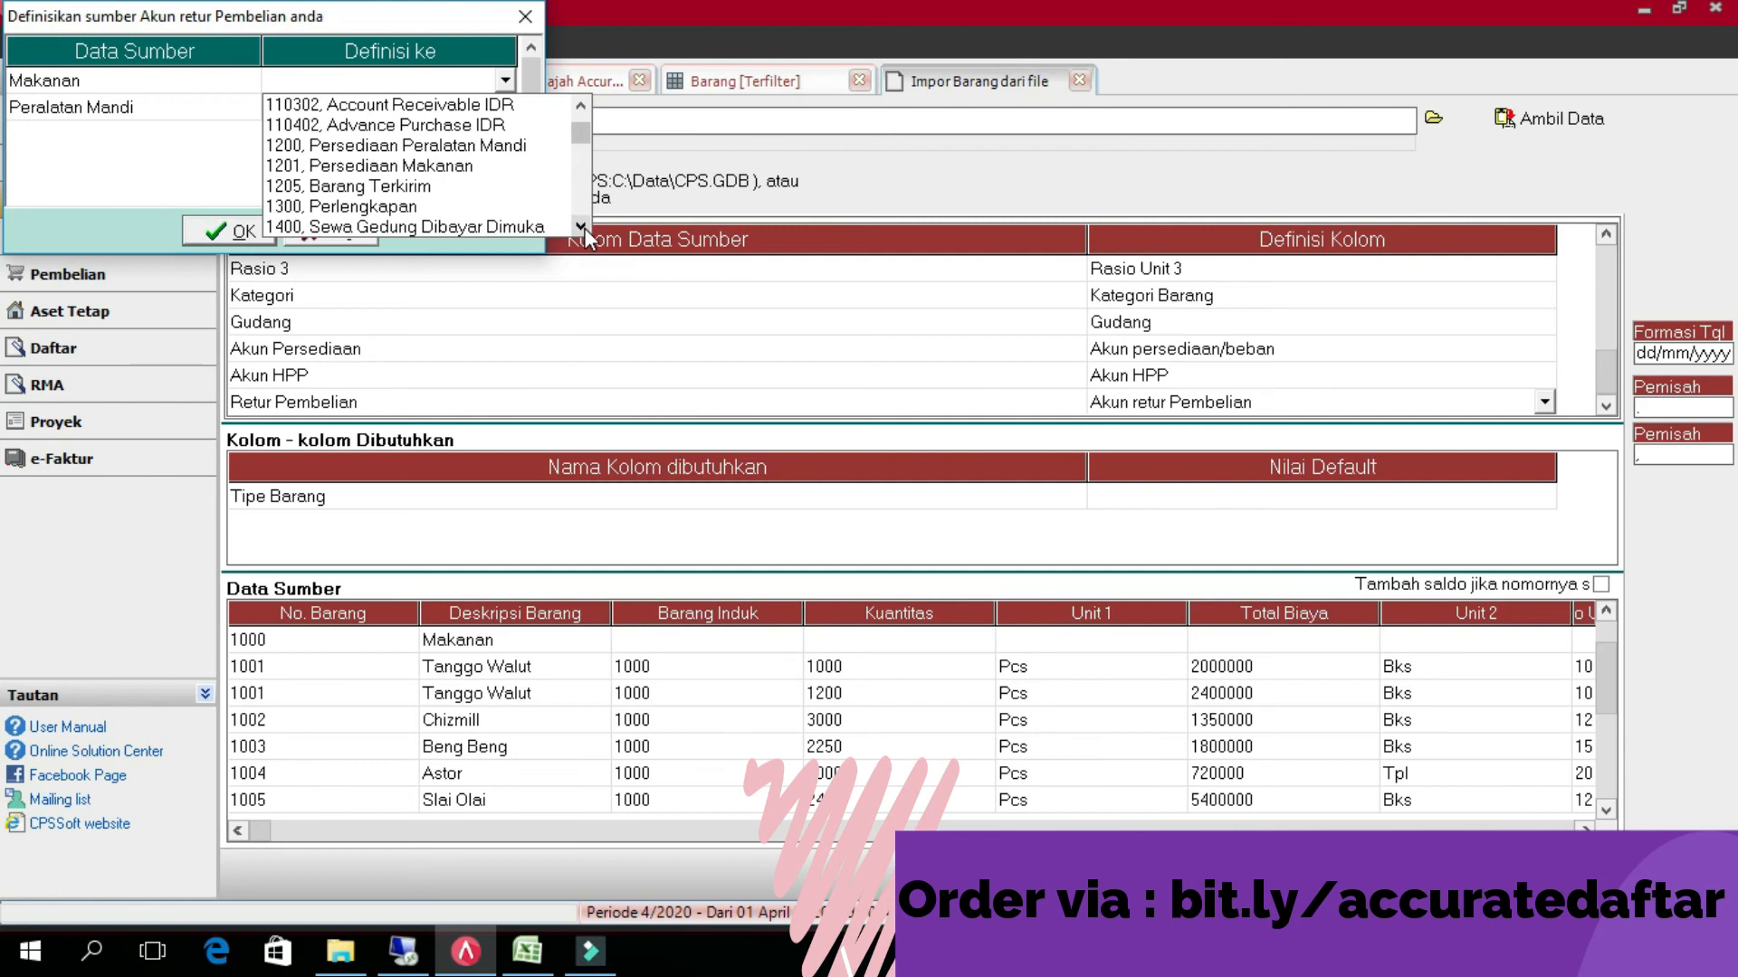
{"action": "left_click", "coordinate": [481, 166]}
- Define the purchase return account source Peralatan Mandi as account 1200, Persediaan Peralatan Mandi, and accept the account definitions
{"action": "left_click", "coordinate": [474, 108]}
{"action": "left_click", "coordinate": [493, 109]}
{"action": "left_click", "coordinate": [505, 108]}
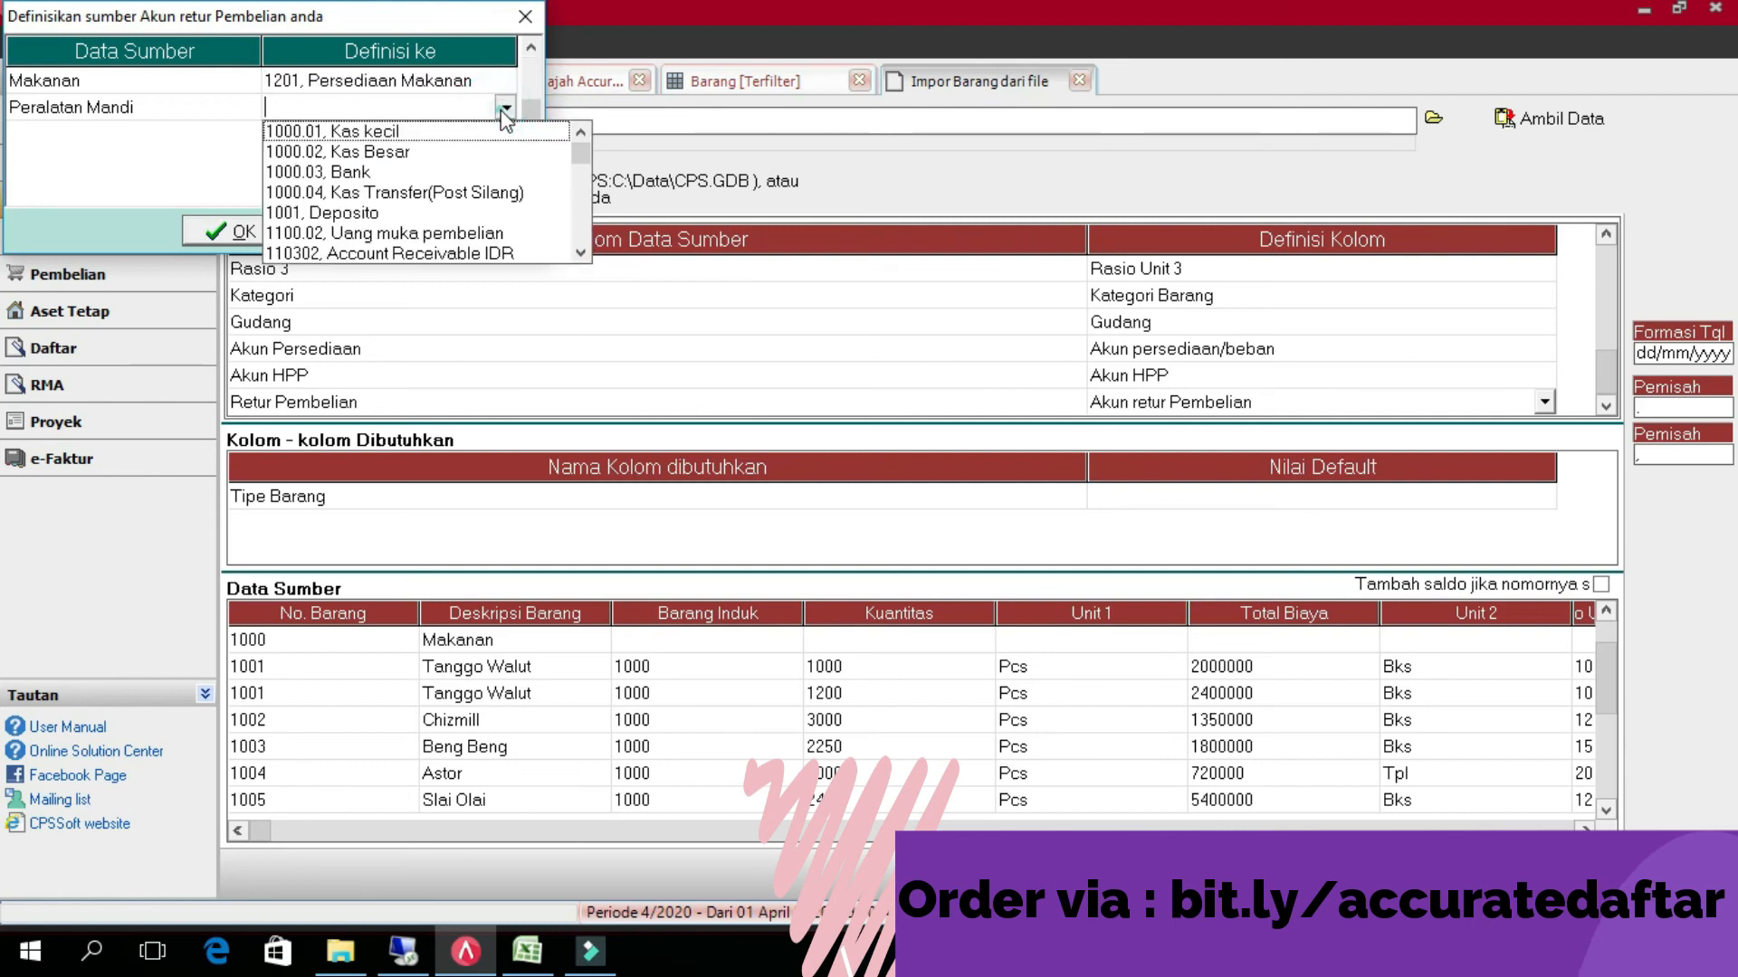
{"action": "left_click", "coordinate": [579, 252]}
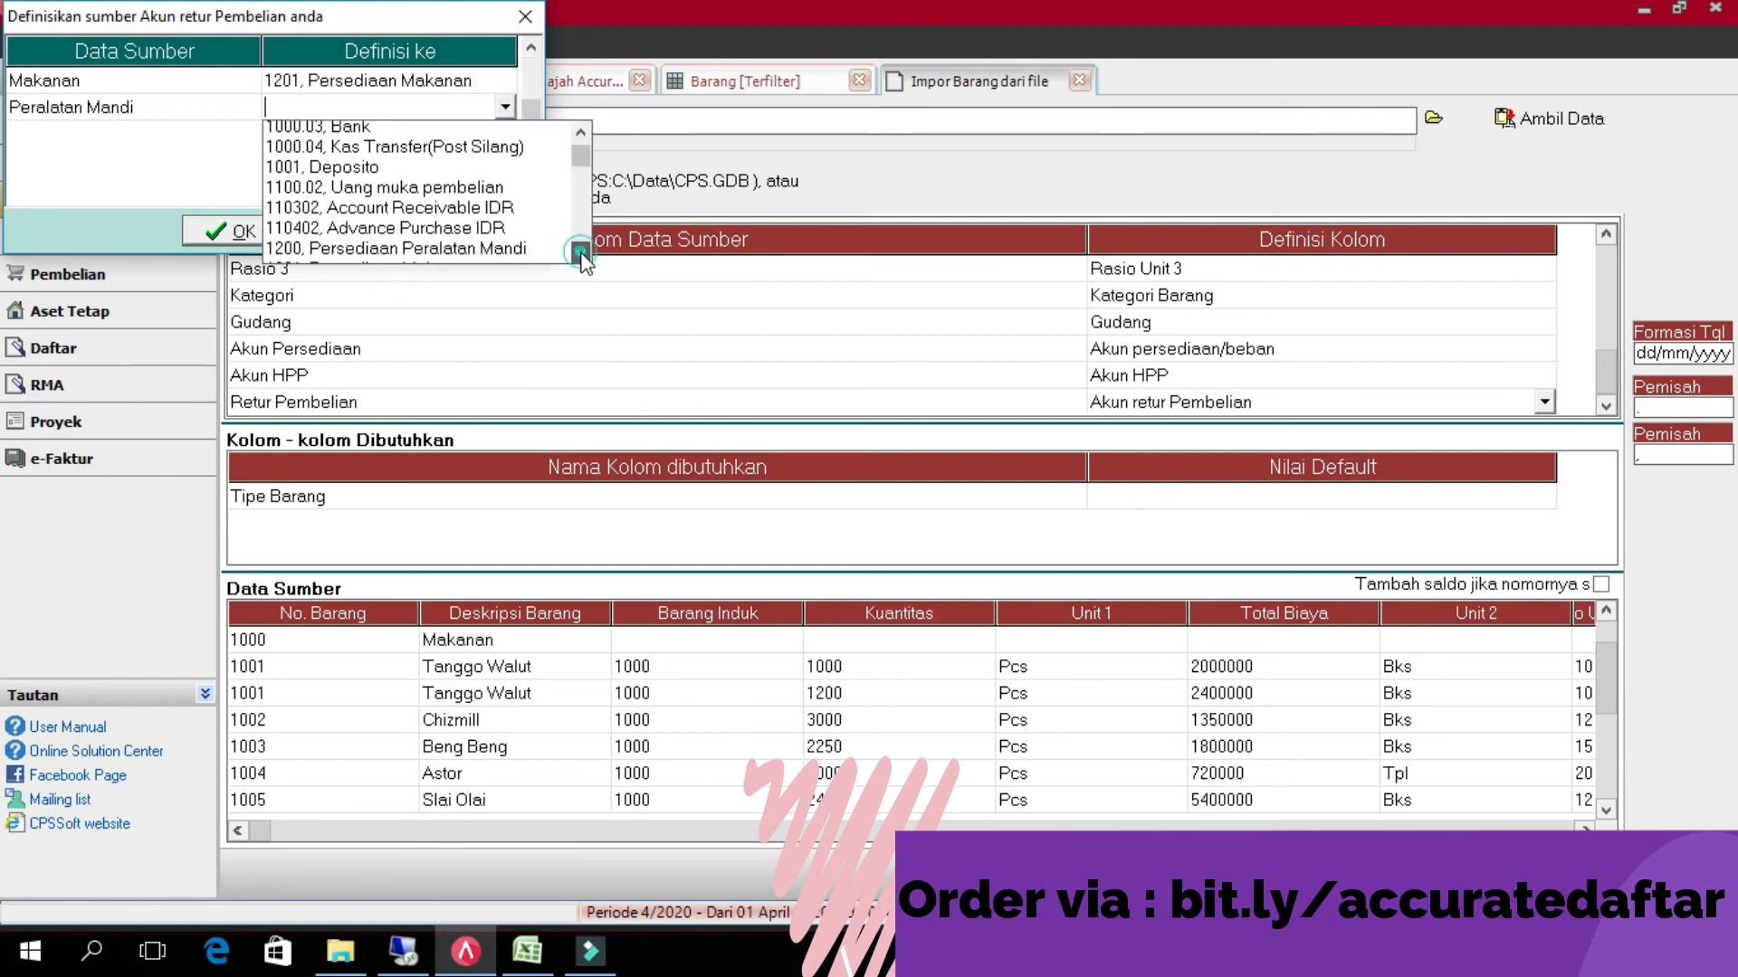
{"action": "left_click", "coordinate": [498, 192]}
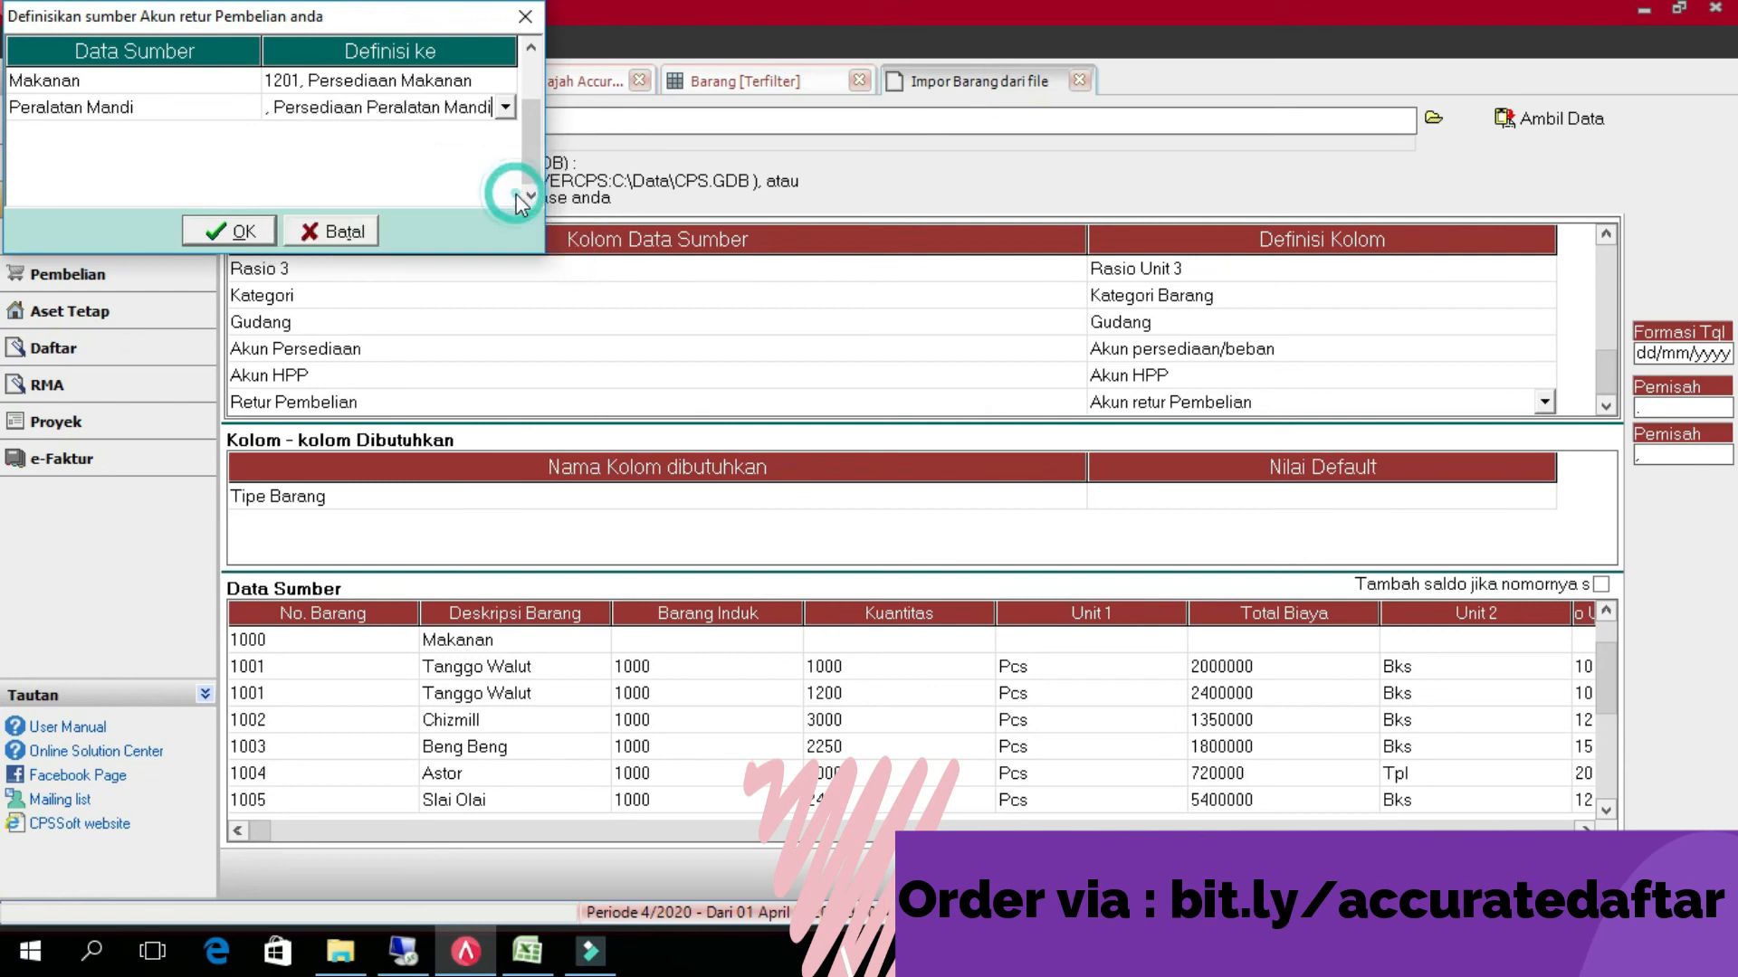
{"action": "left_click", "coordinate": [262, 234]}
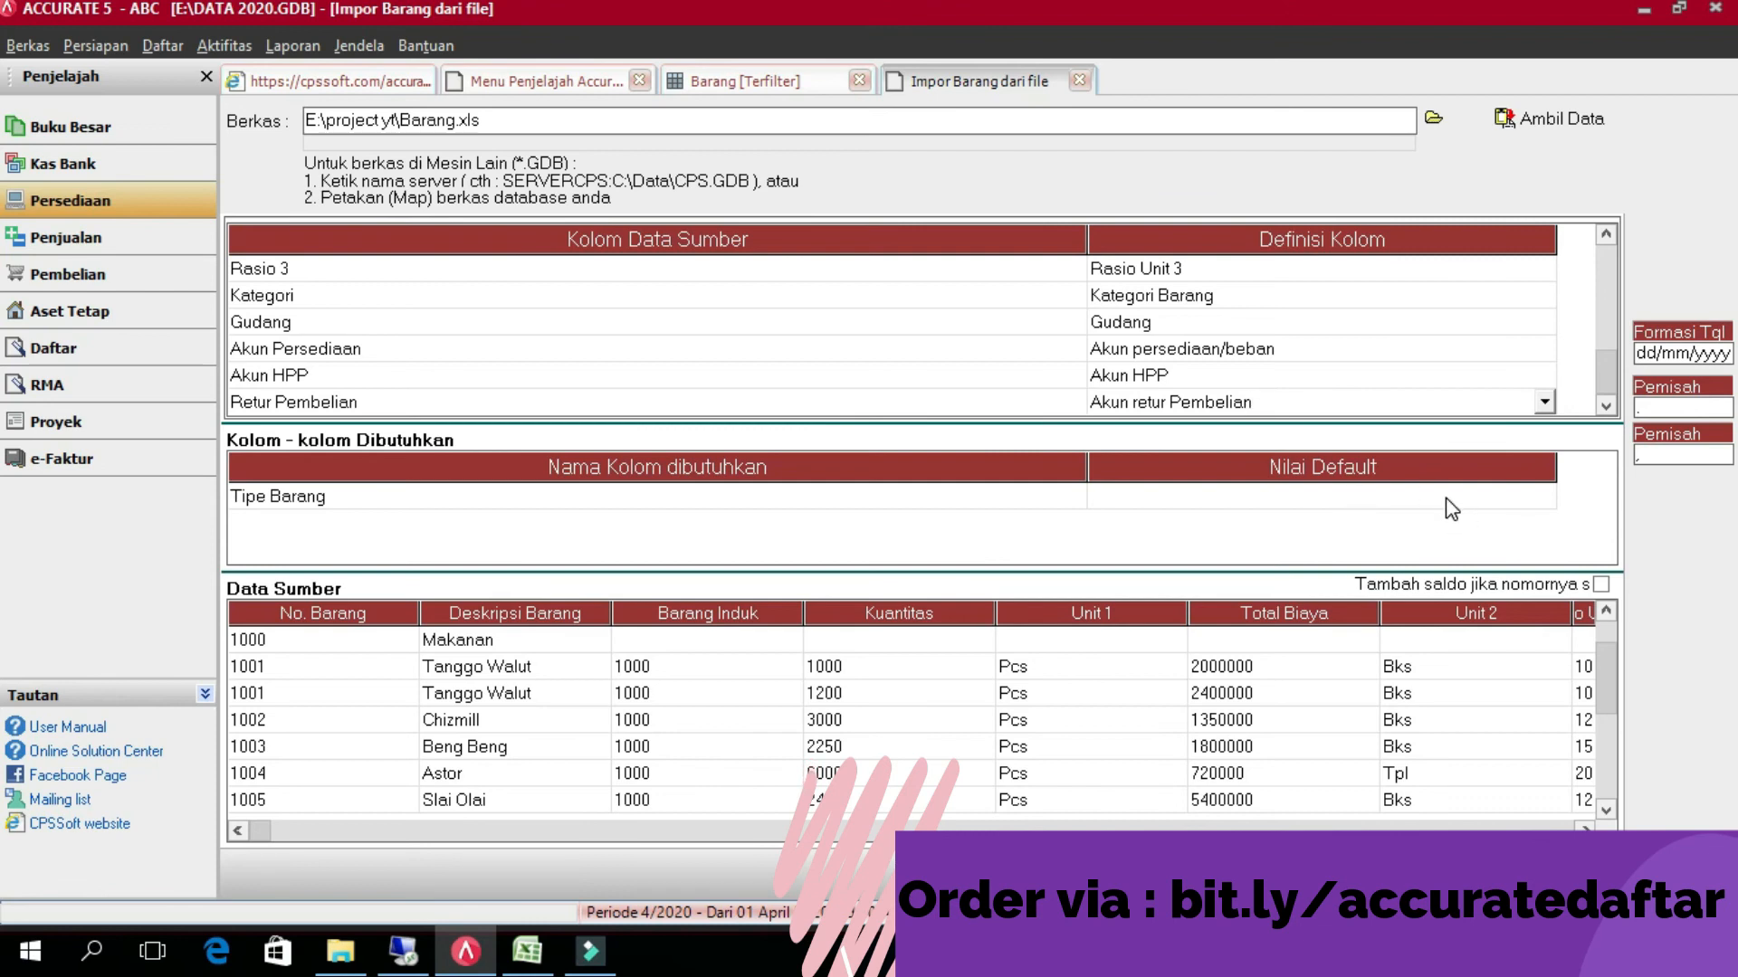
- Set the default value of the required column Tipe Barang to Persediaan
{"action": "left_click", "coordinate": [1505, 498]}
{"action": "left_click", "coordinate": [1544, 507]}
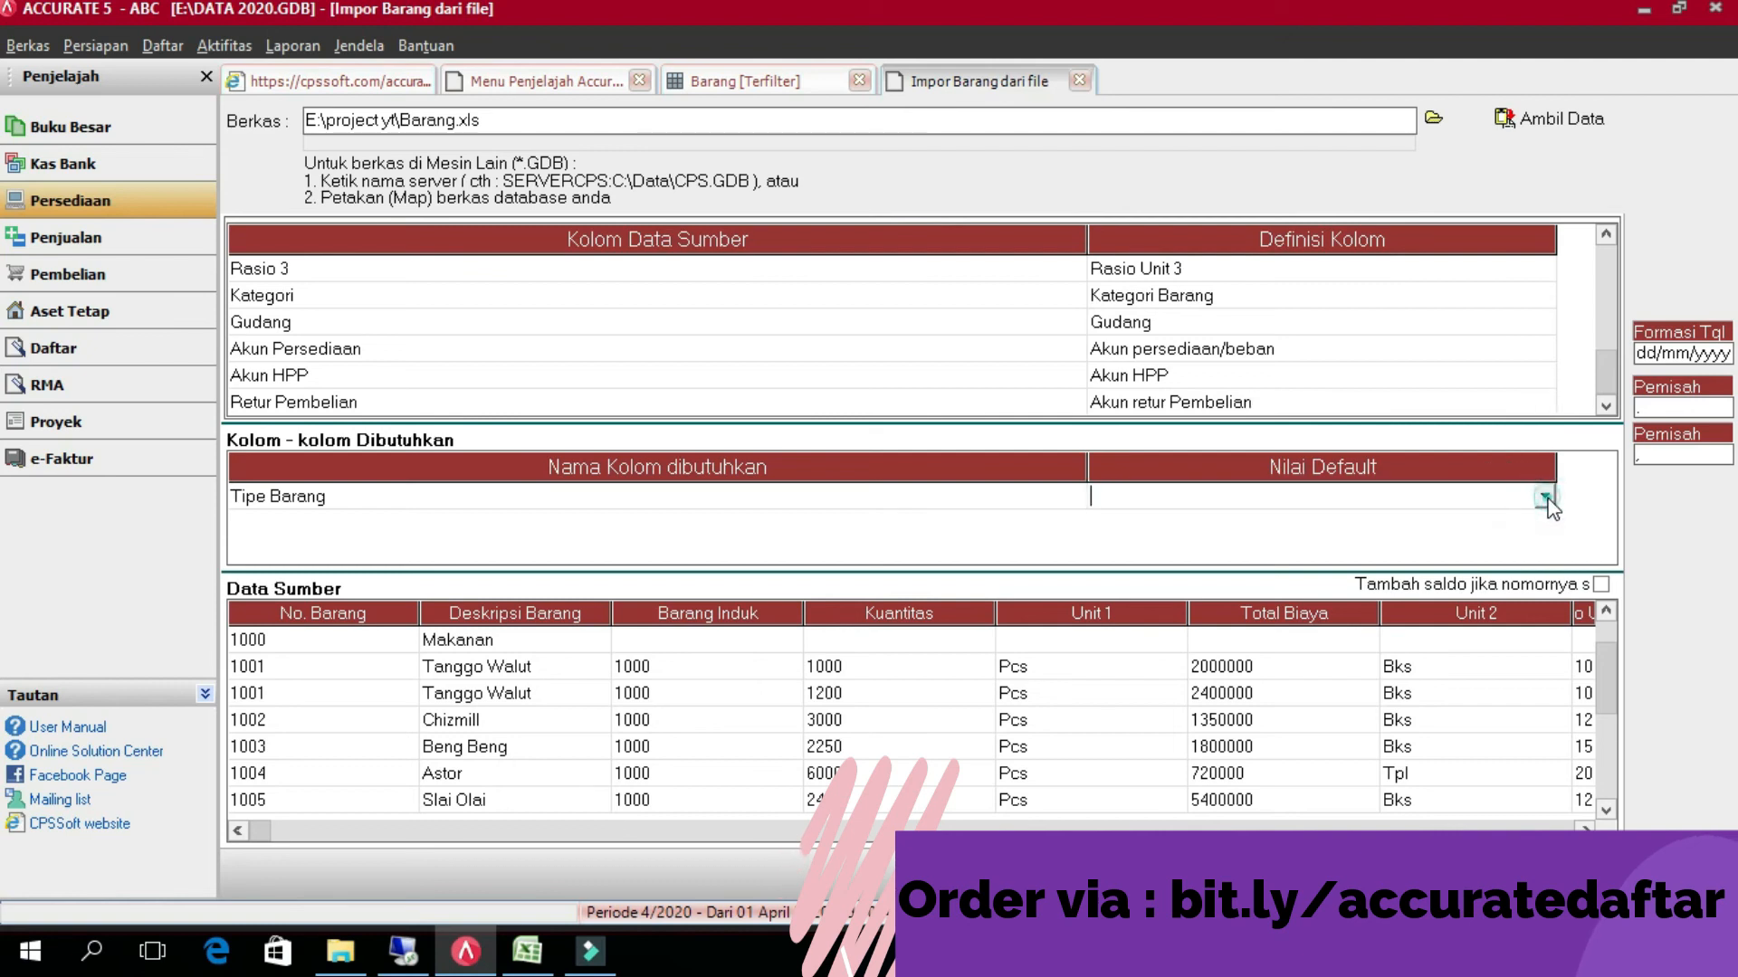
{"action": "left_click", "coordinate": [1544, 497]}
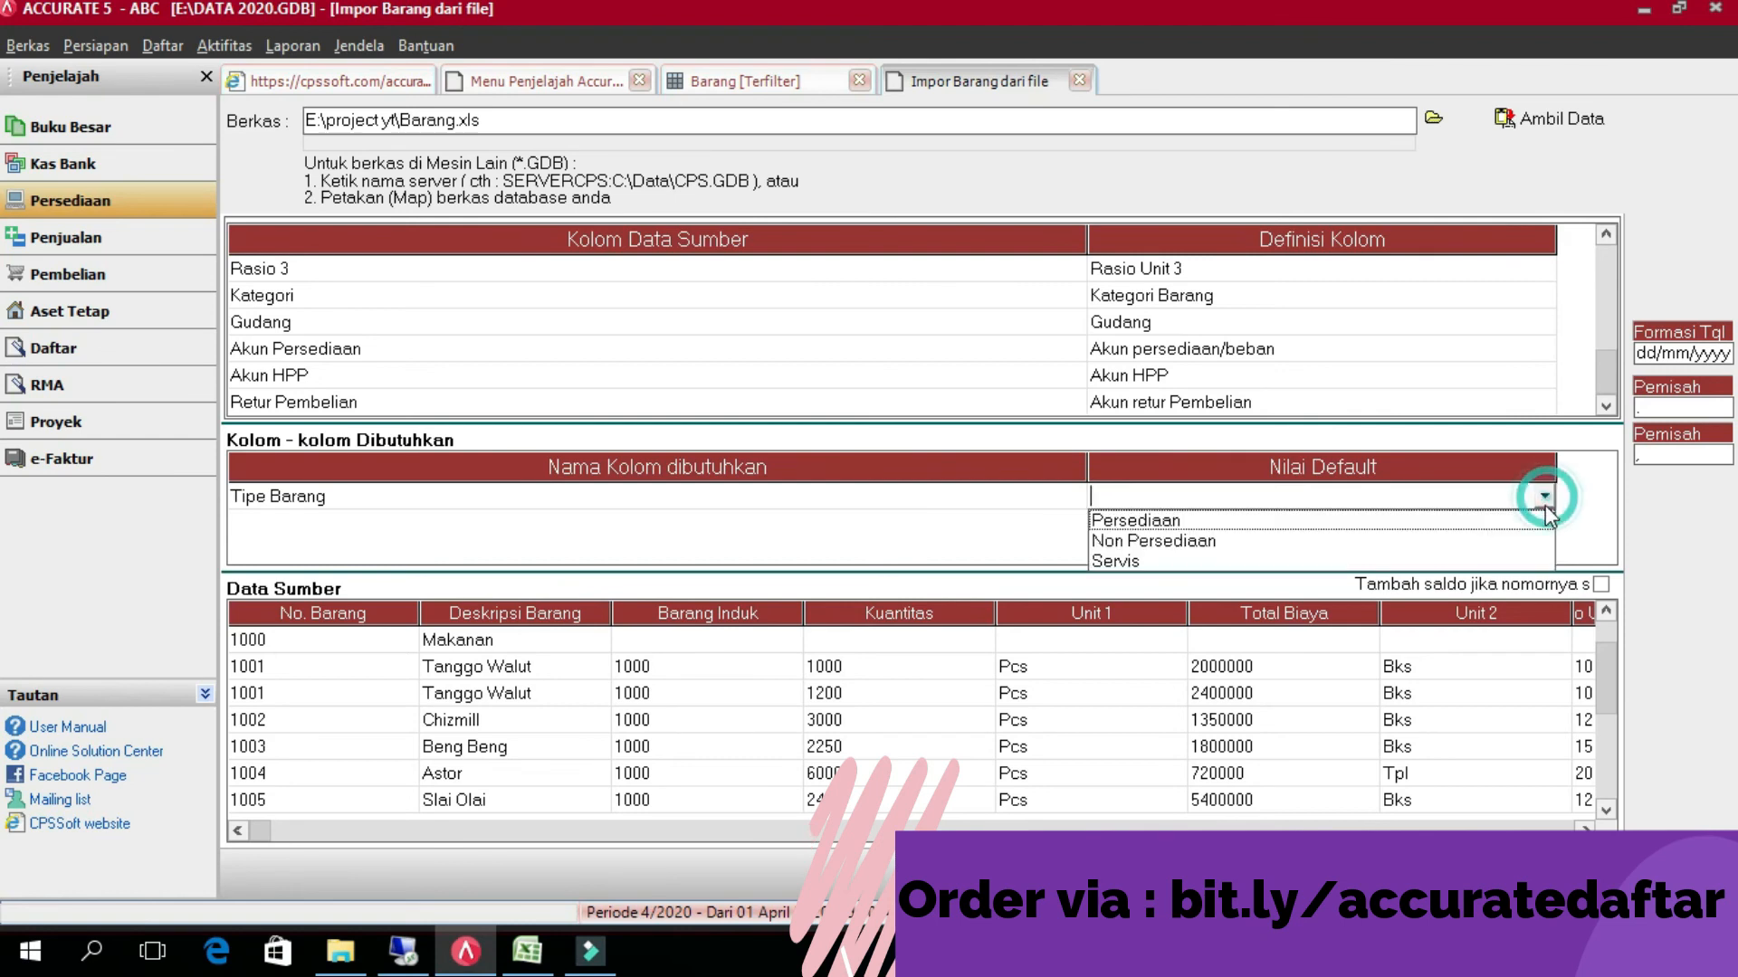
{"action": "left_click", "coordinate": [1370, 522]}
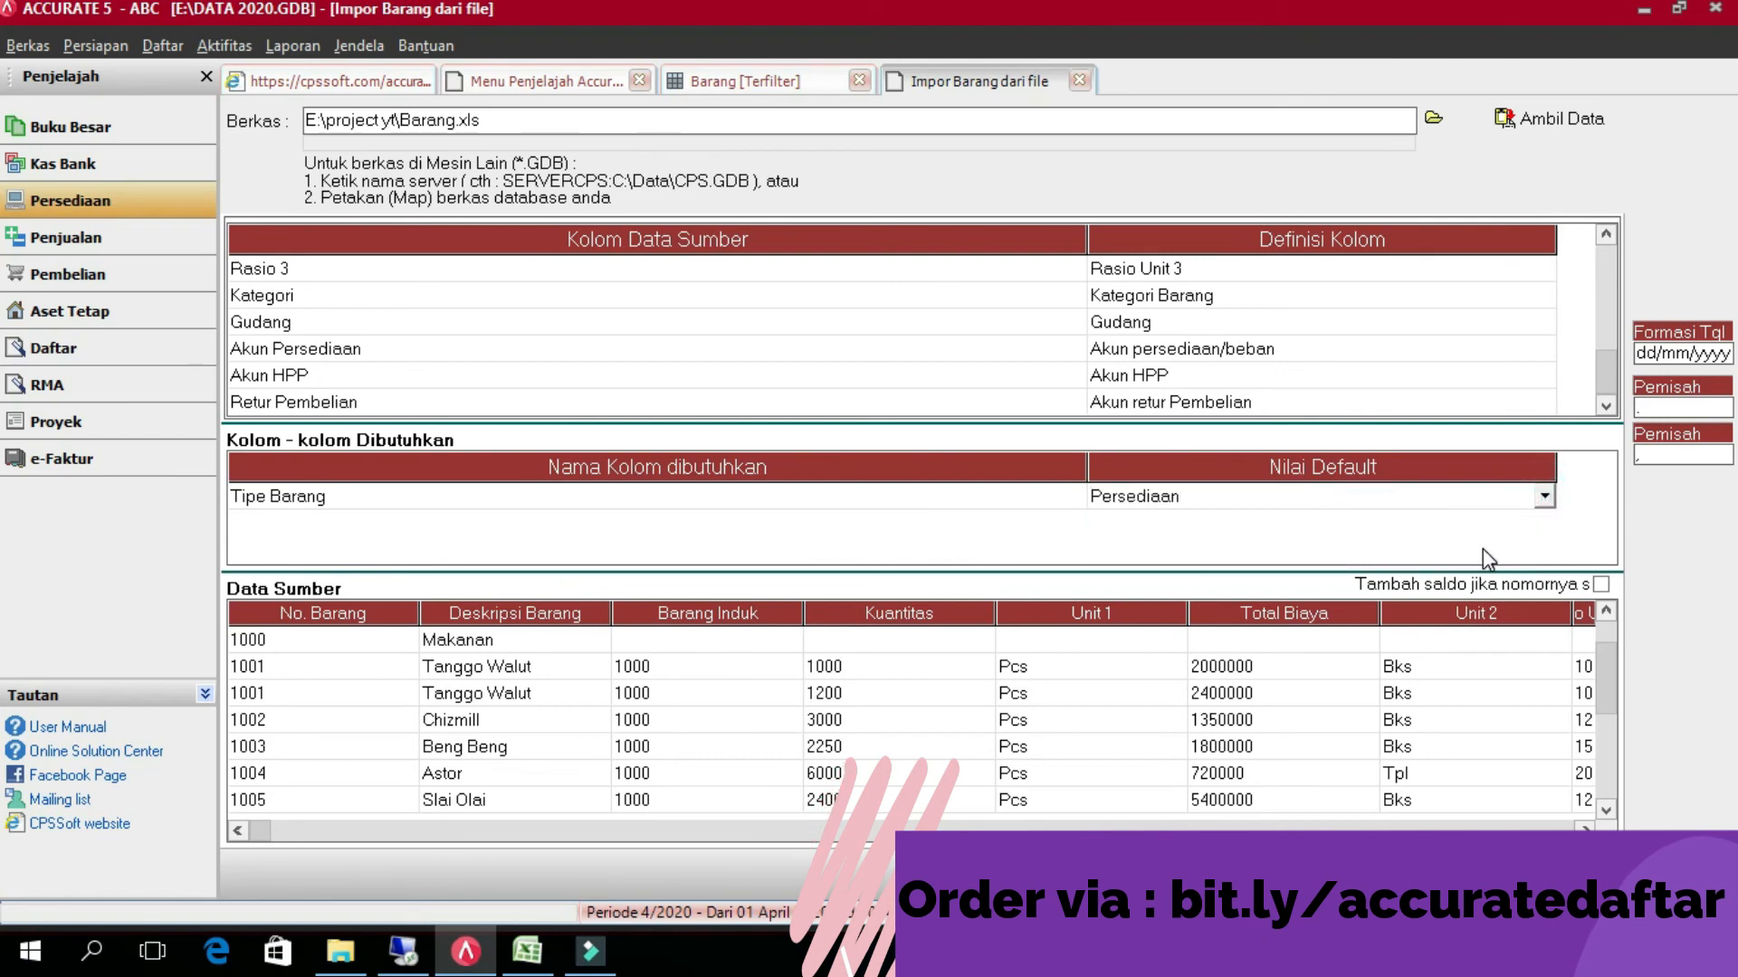
- Check the source data's cost and warehouse columns, enable the Tambah saldo jika nomornya option and import the items, closing the import message
{"action": "left_click", "coordinate": [1238, 695]}
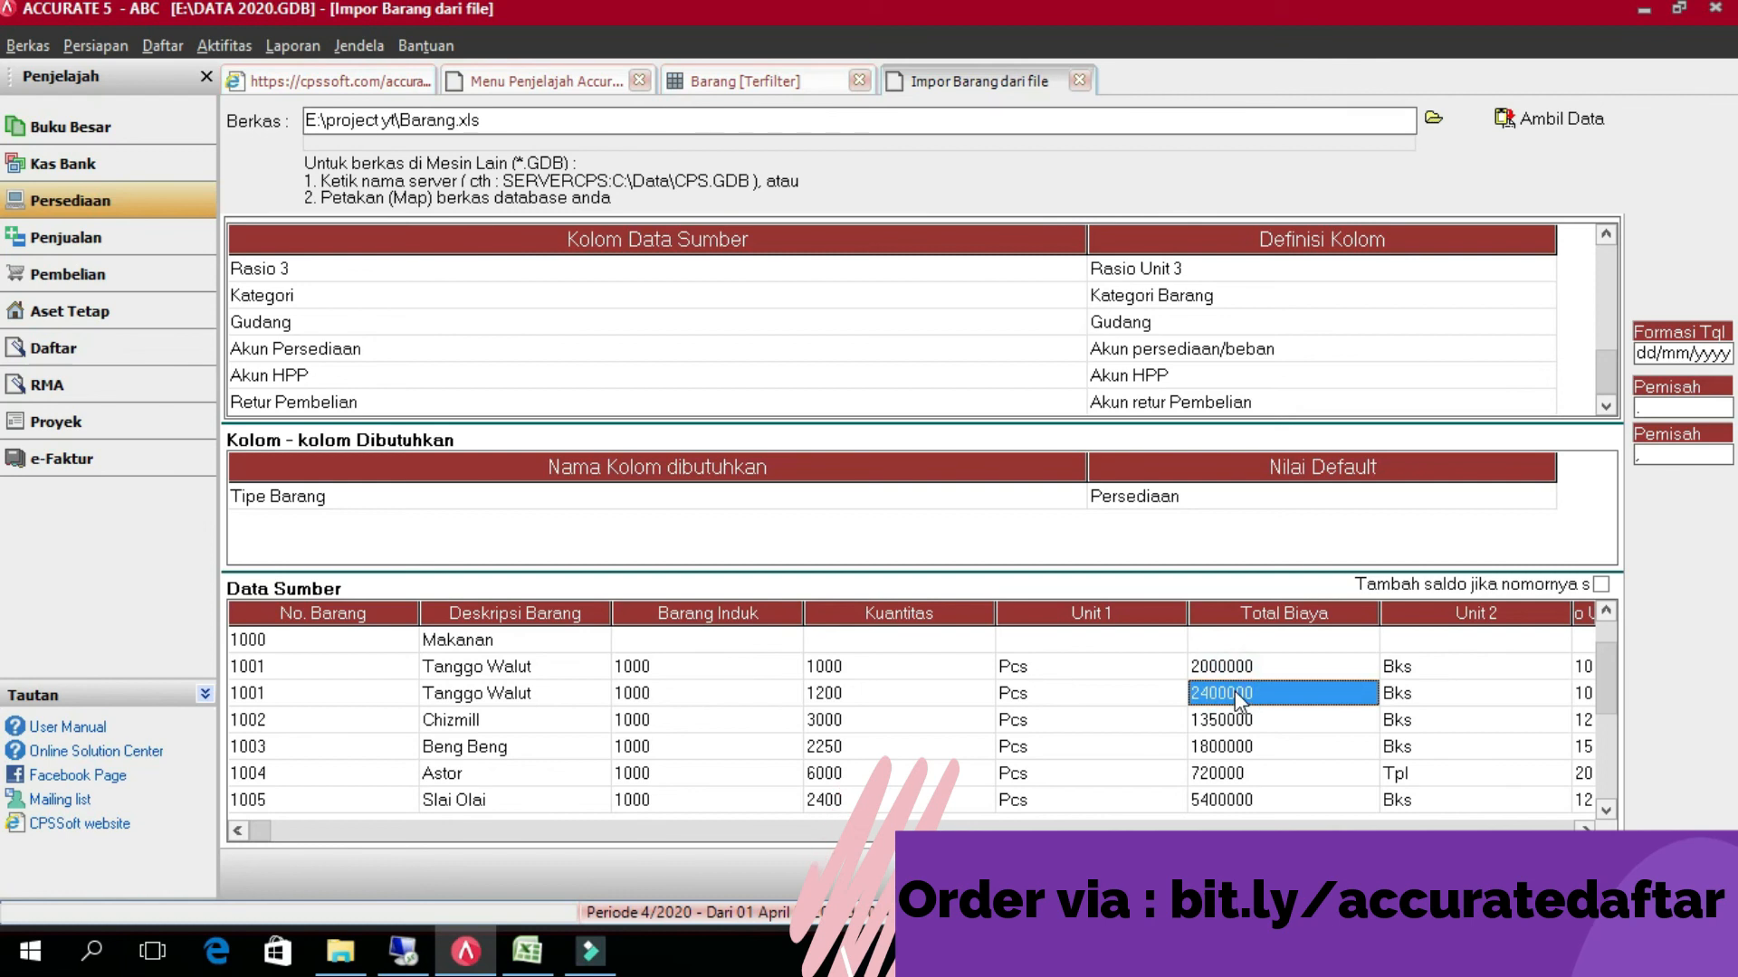
{"action": "left_click", "coordinate": [1585, 826]}
{"action": "left_click", "coordinate": [1586, 826]}
{"action": "left_click", "coordinate": [1586, 826]}
{"action": "left_click", "coordinate": [1586, 827]}
{"action": "left_click", "coordinate": [1585, 827]}
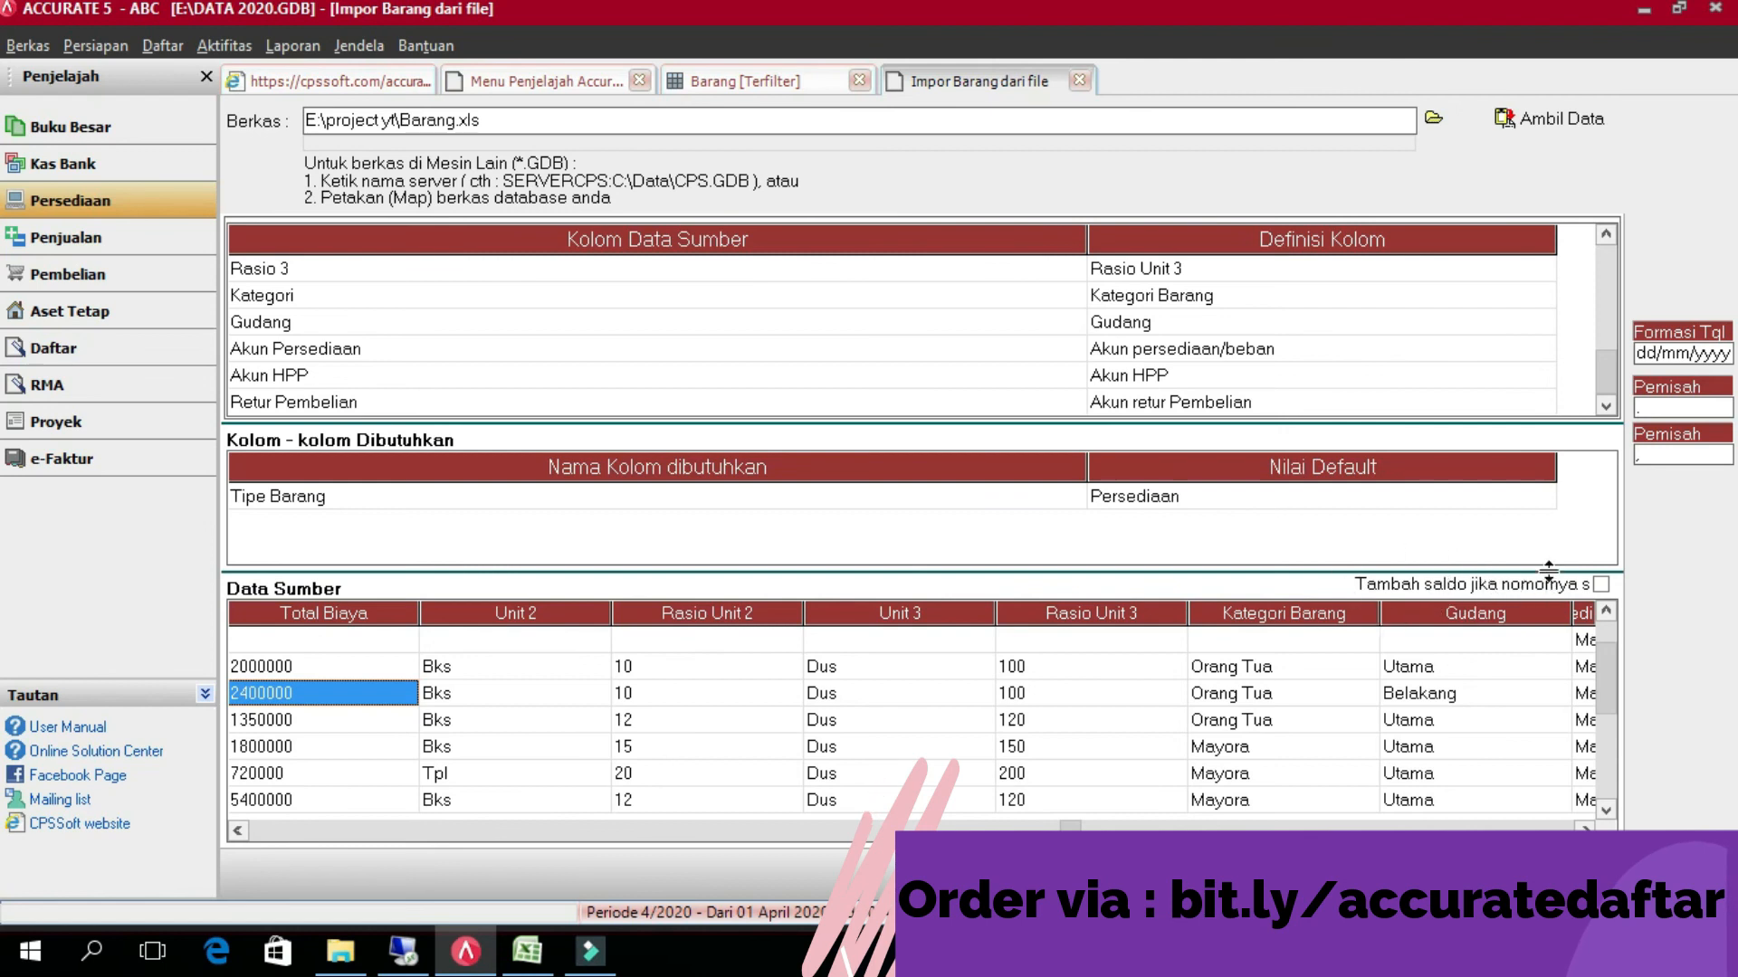
{"action": "left_click", "coordinate": [1601, 584]}
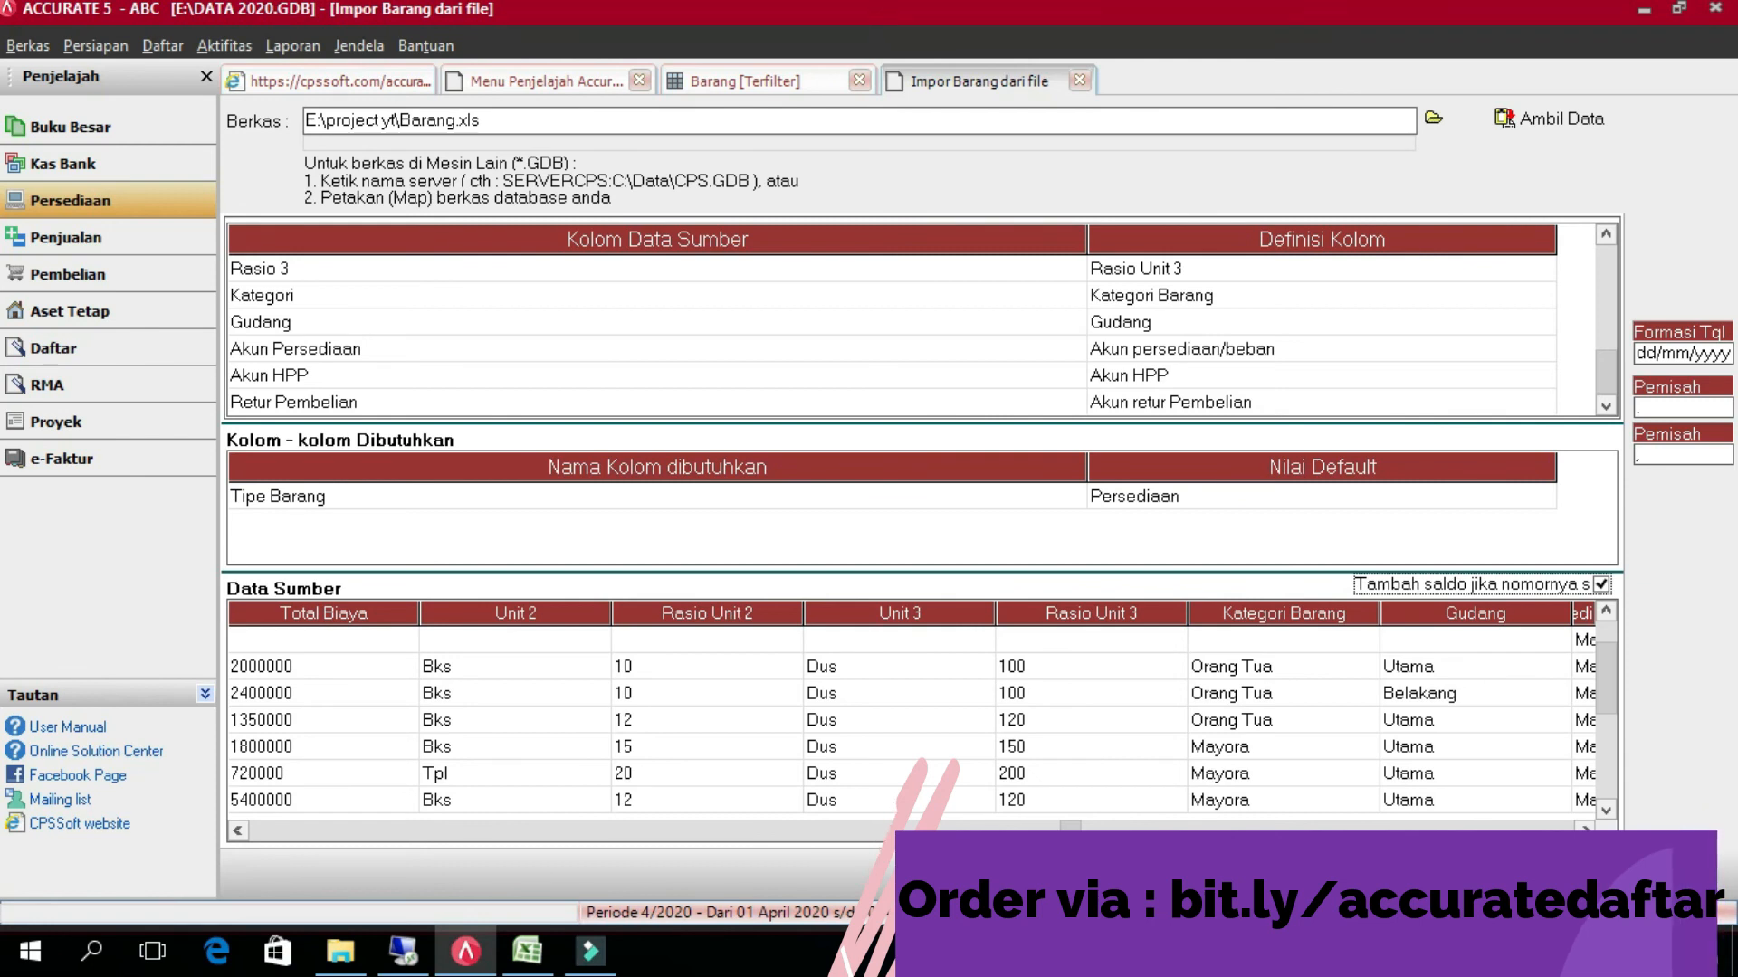
{"action": "left_click", "coordinate": [1660, 873]}
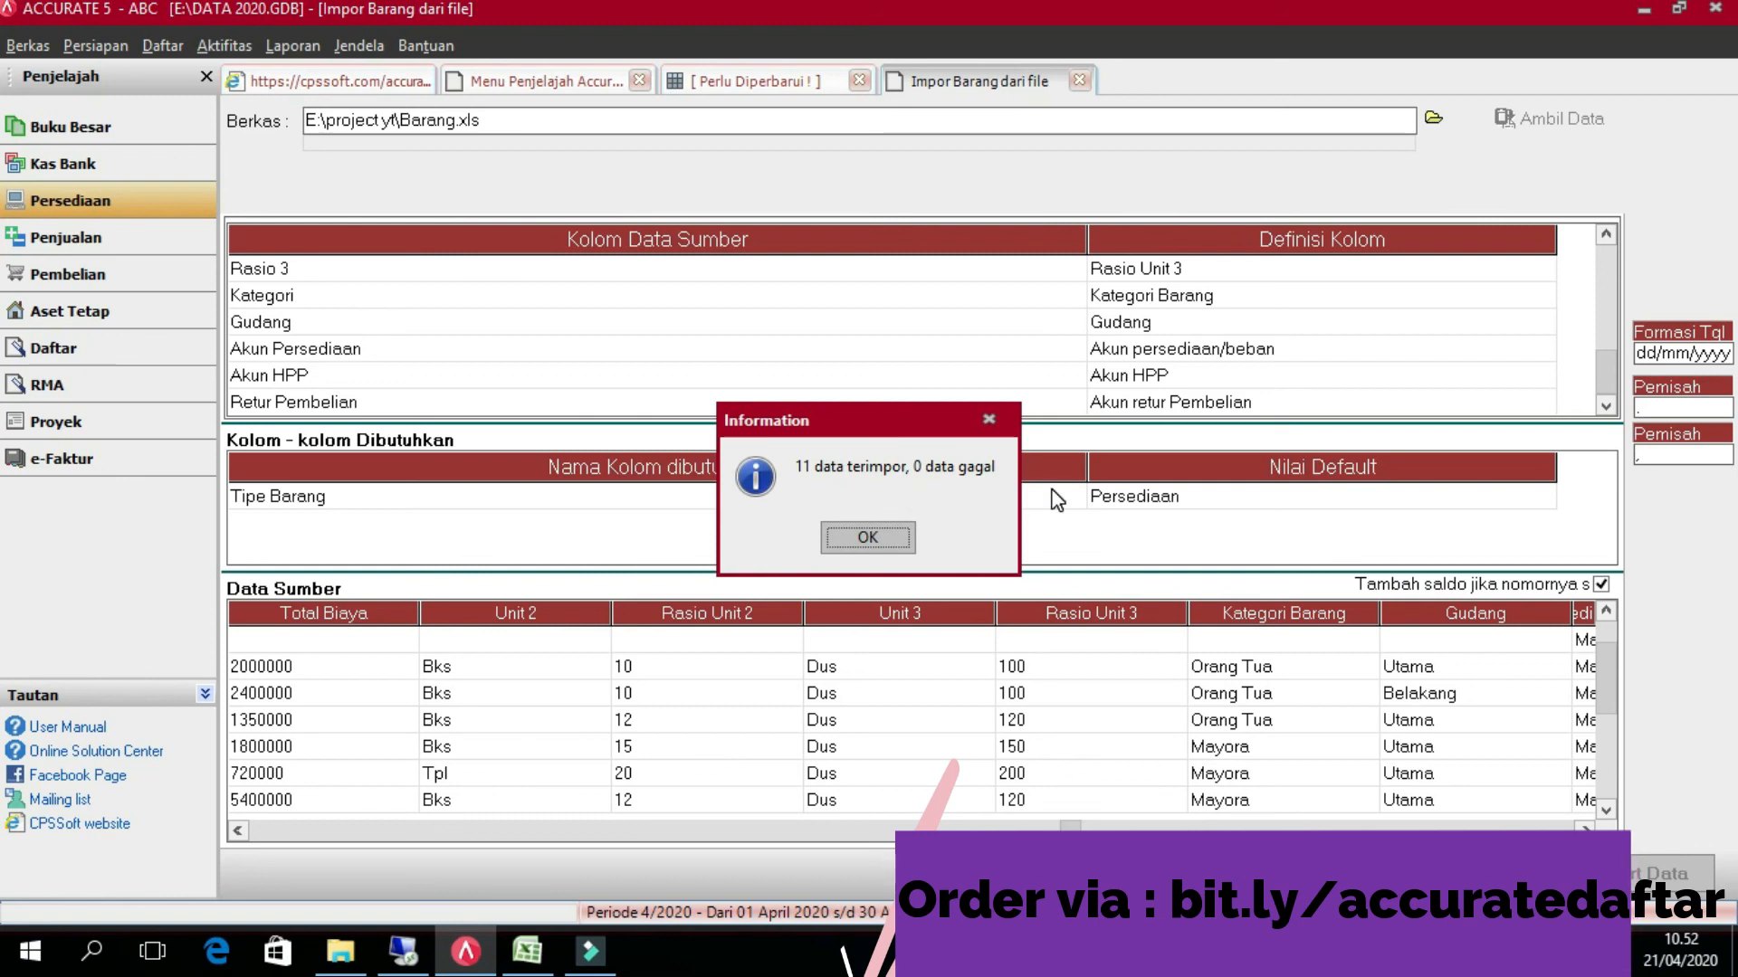
{"action": "left_click", "coordinate": [912, 539]}
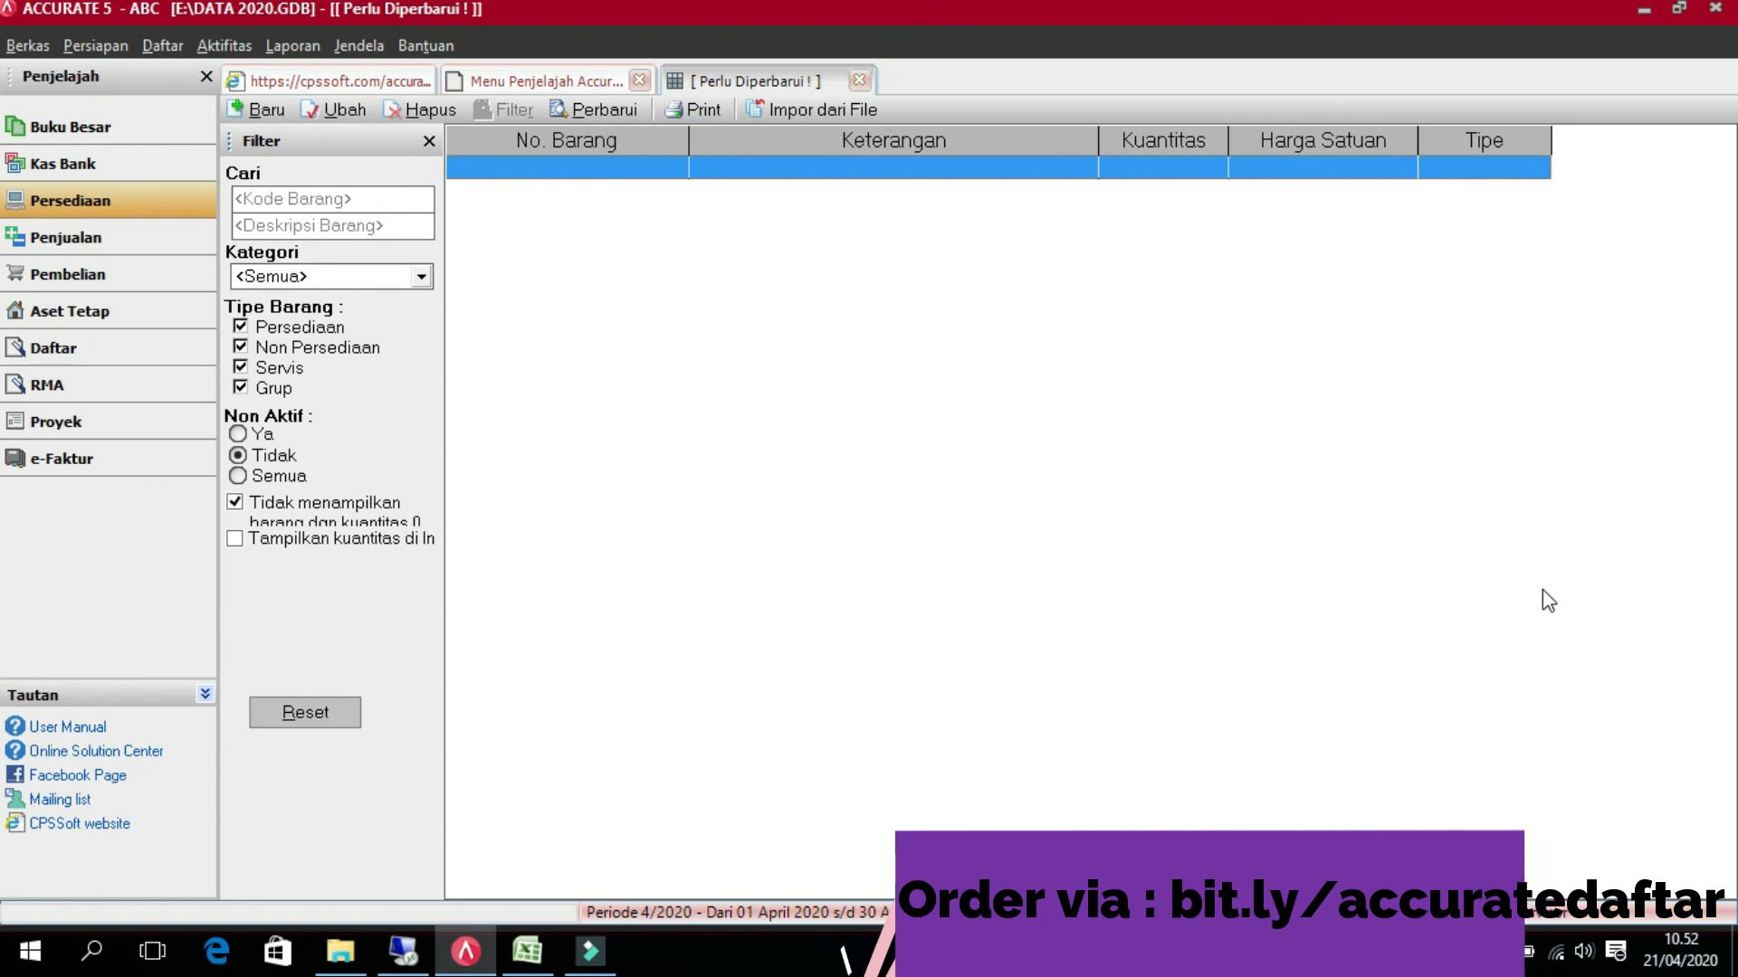
- Refresh the item list and review the imported items and quantities under the parents Makanan and Pasta Gigi
{"action": "left_click", "coordinate": [600, 109]}
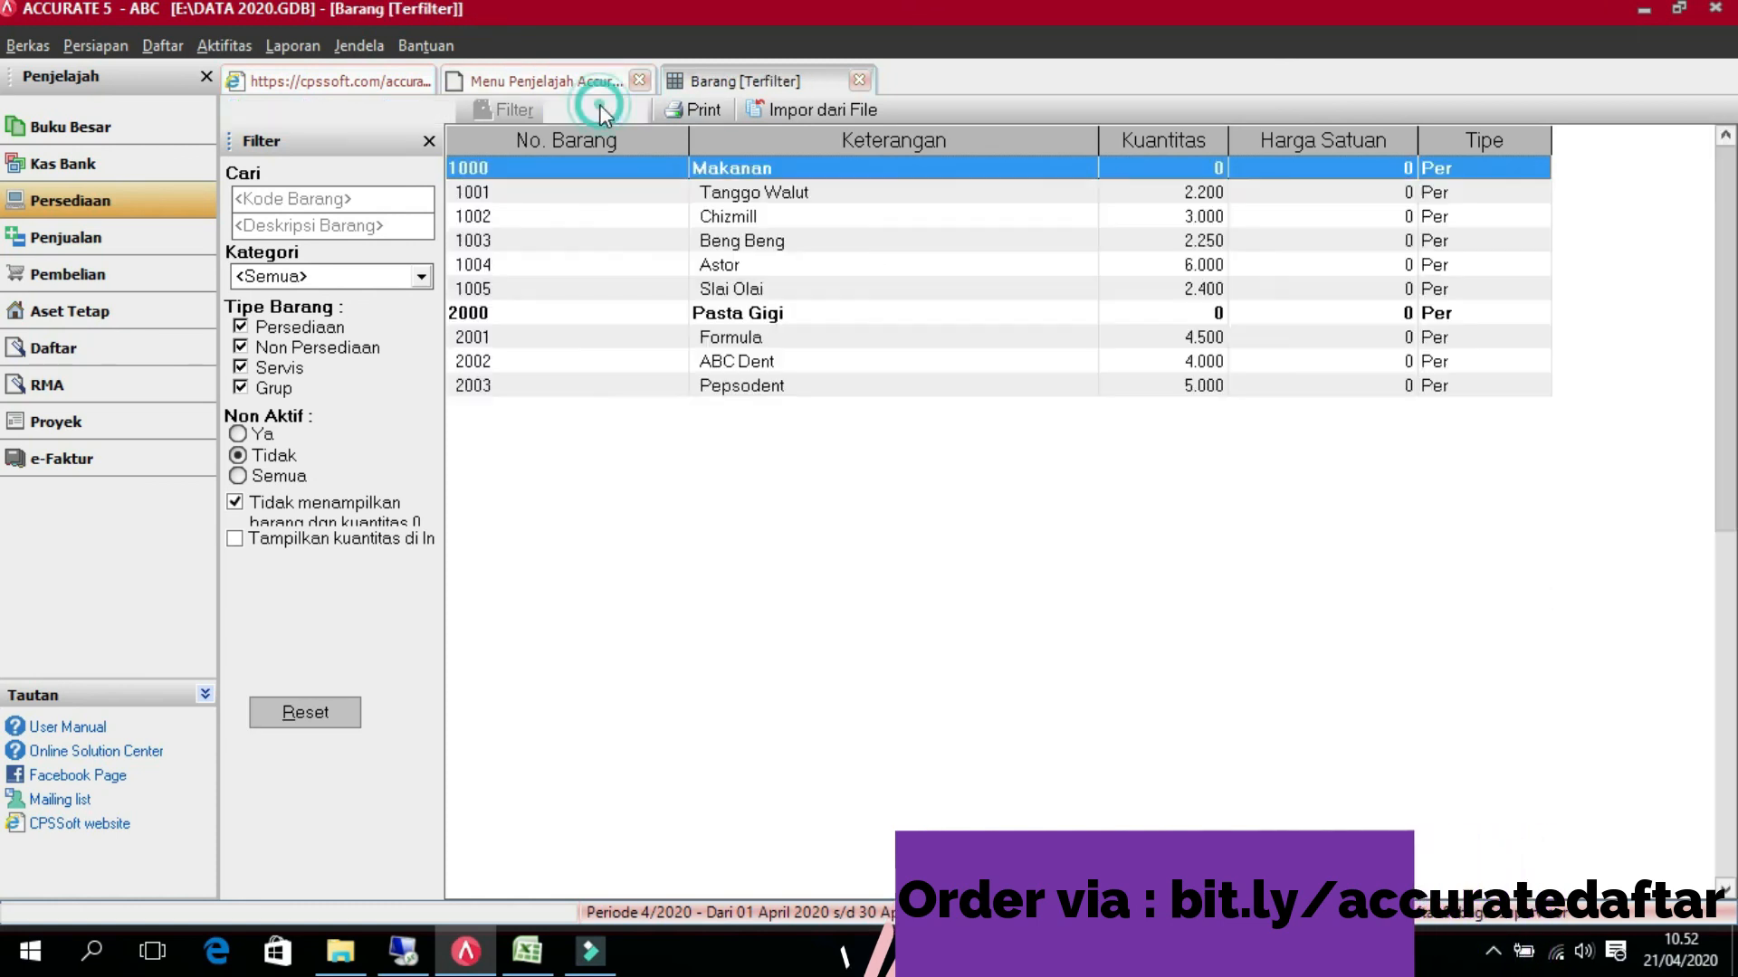
{"action": "left_click", "coordinate": [1121, 462]}
{"action": "left_click", "coordinate": [767, 338]}
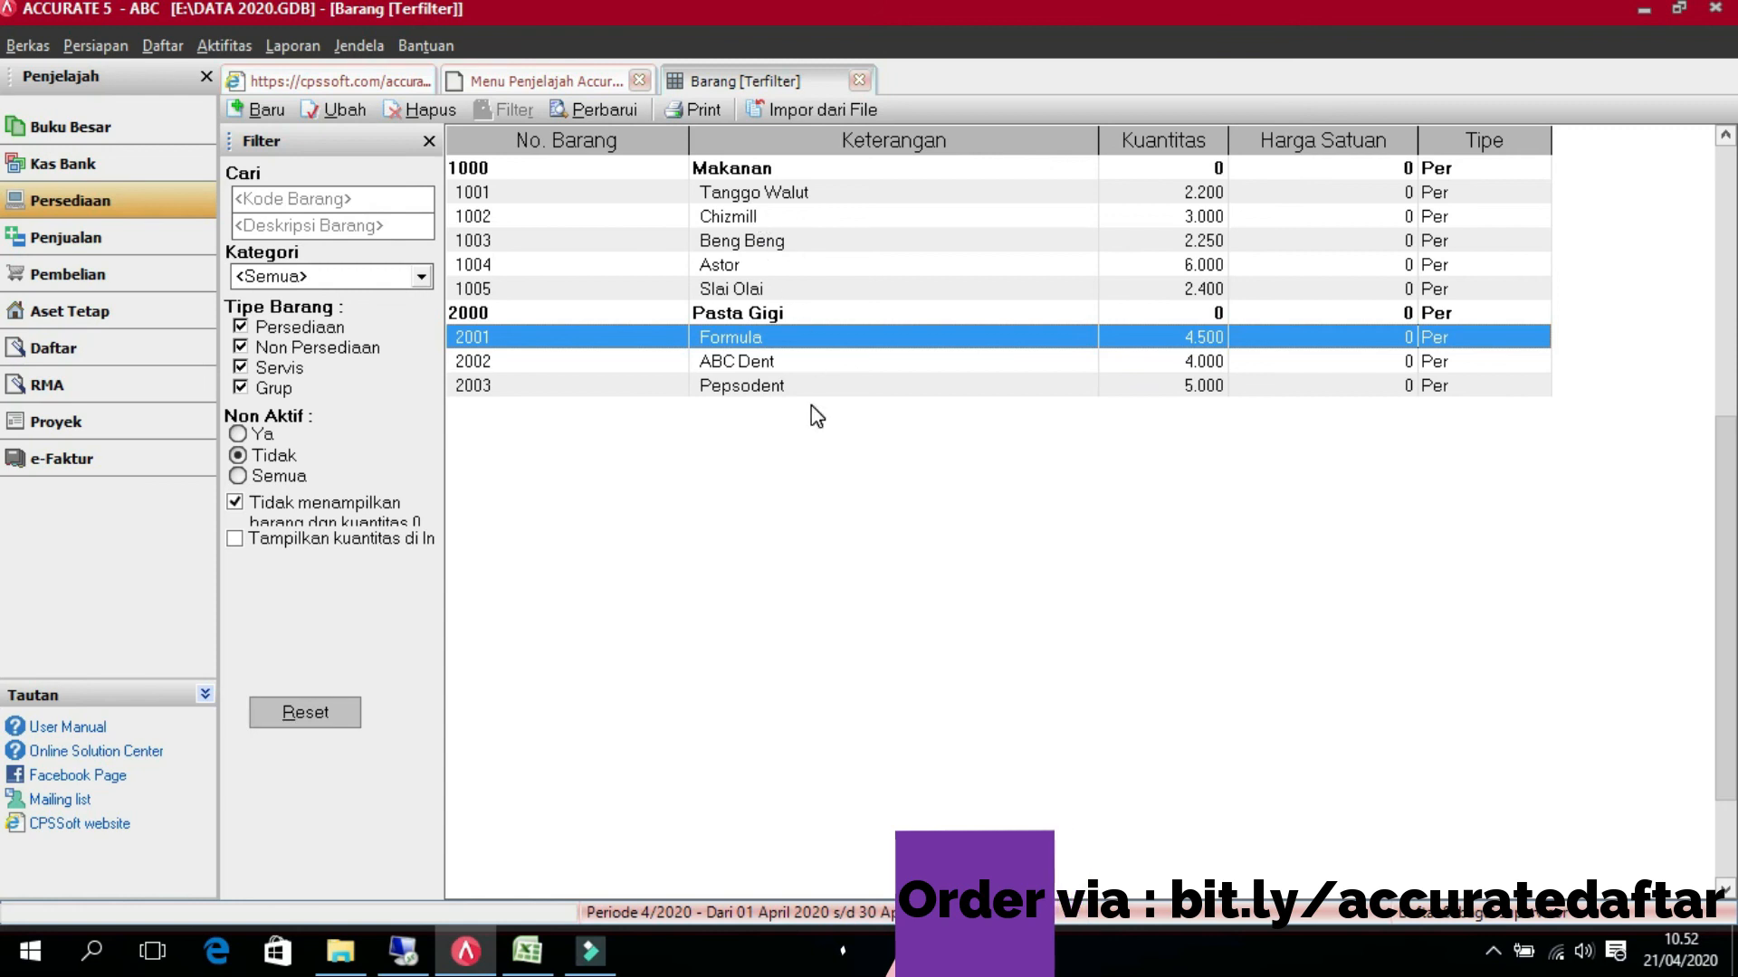
{"action": "left_click", "coordinate": [693, 170]}
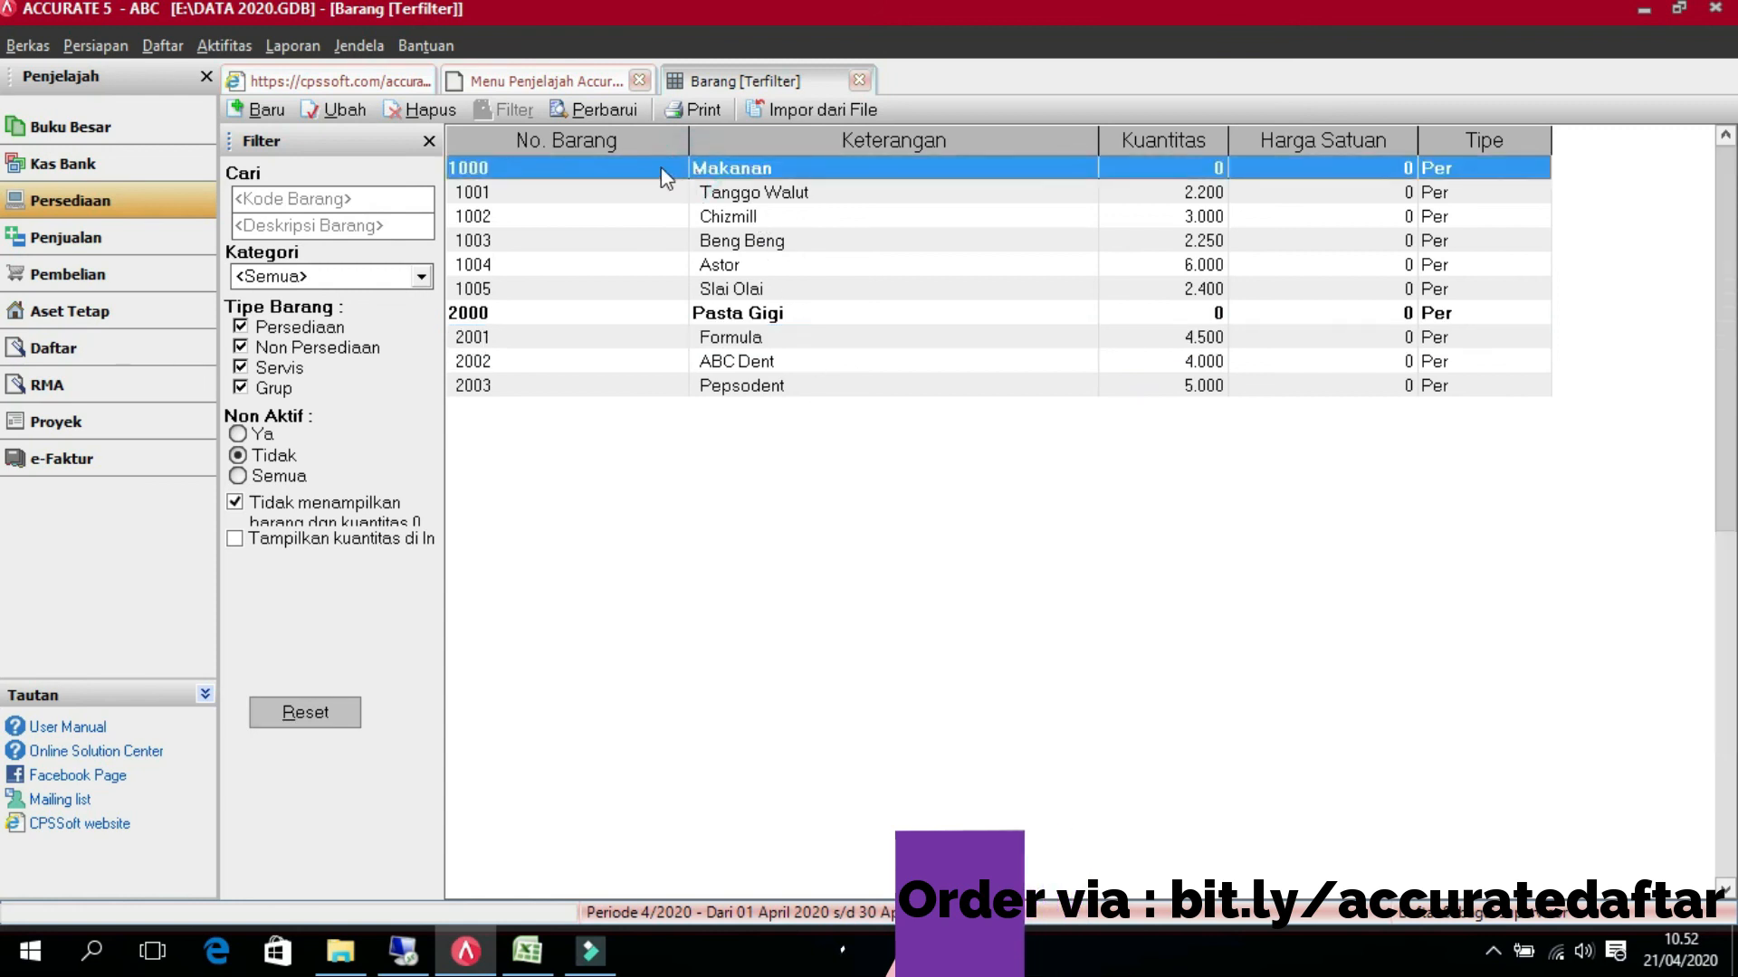
{"action": "left_click", "coordinate": [532, 186]}
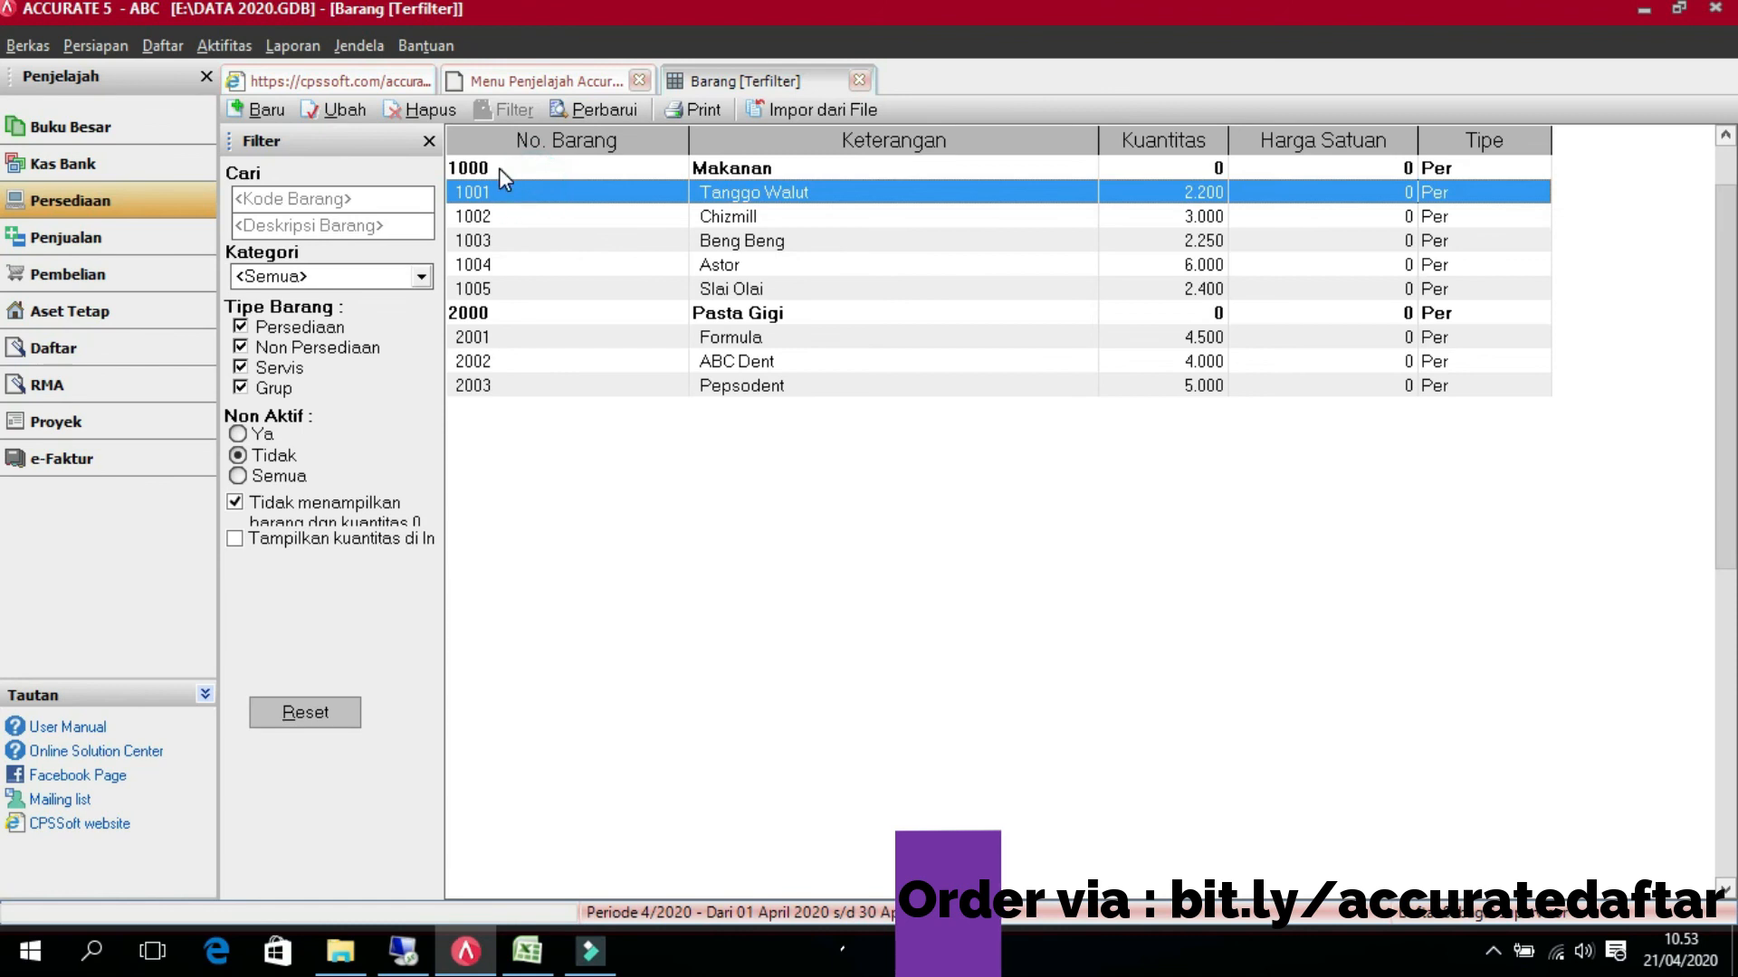
{"action": "left_click", "coordinate": [497, 168]}
{"action": "left_click_drag", "start_coordinate": [506, 187], "coordinate": [511, 302]}
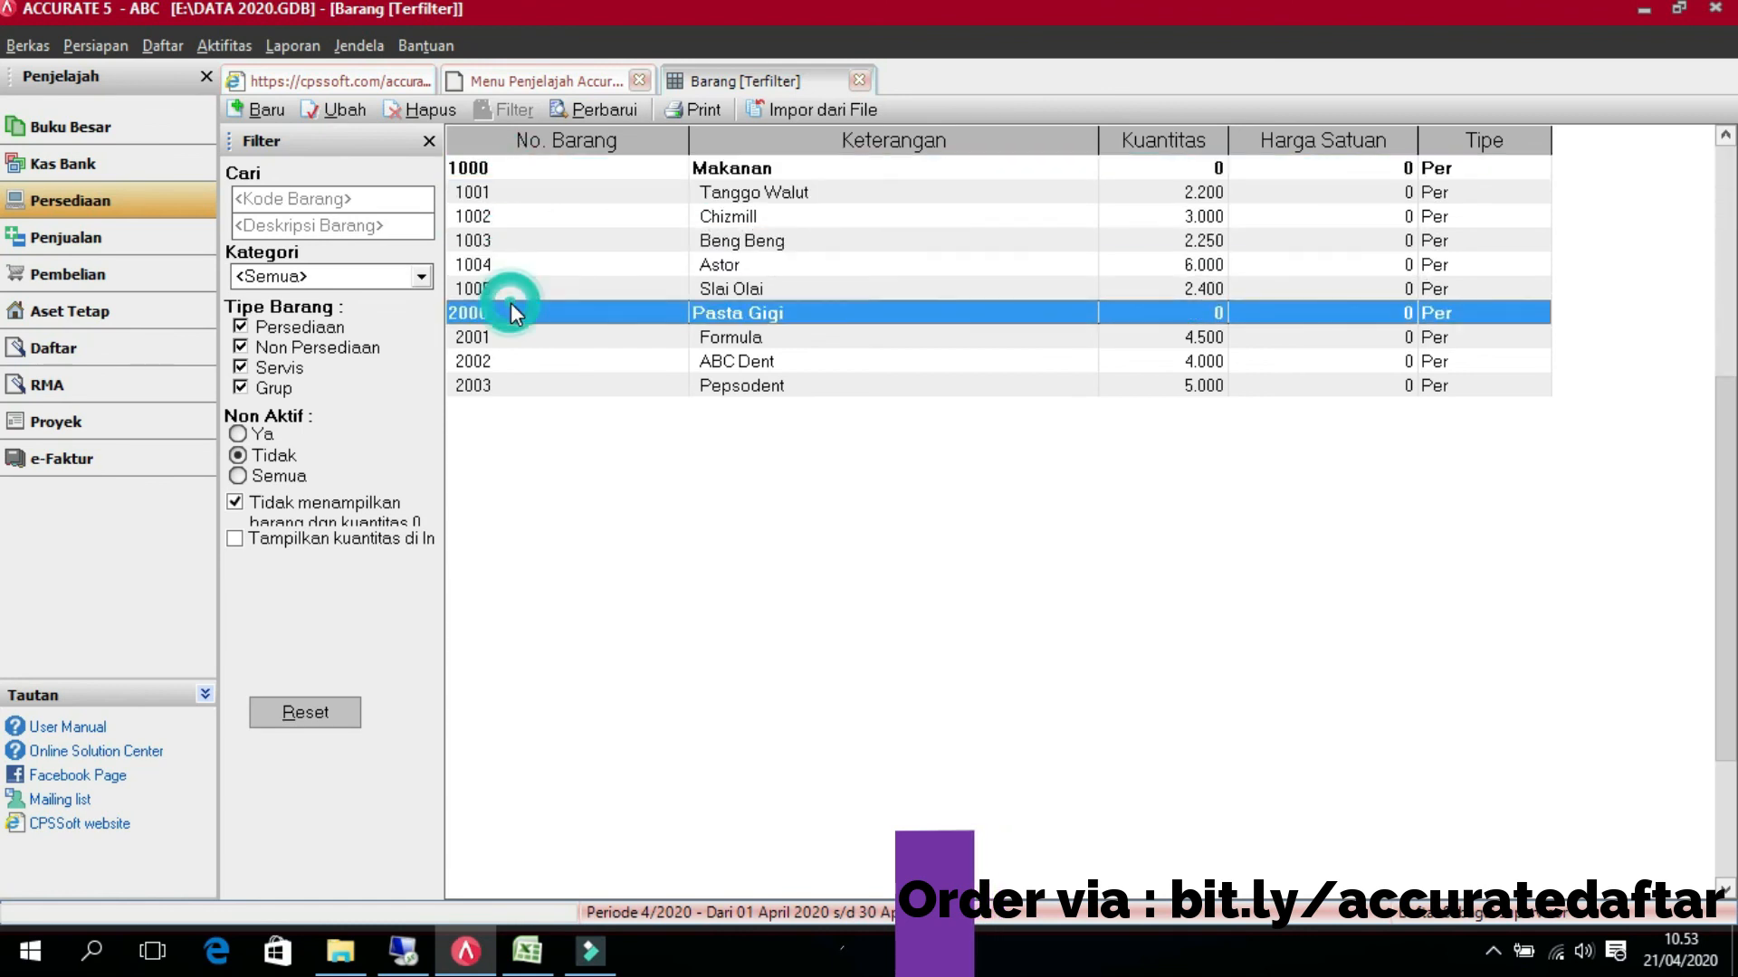
{"action": "left_click", "coordinate": [515, 360]}
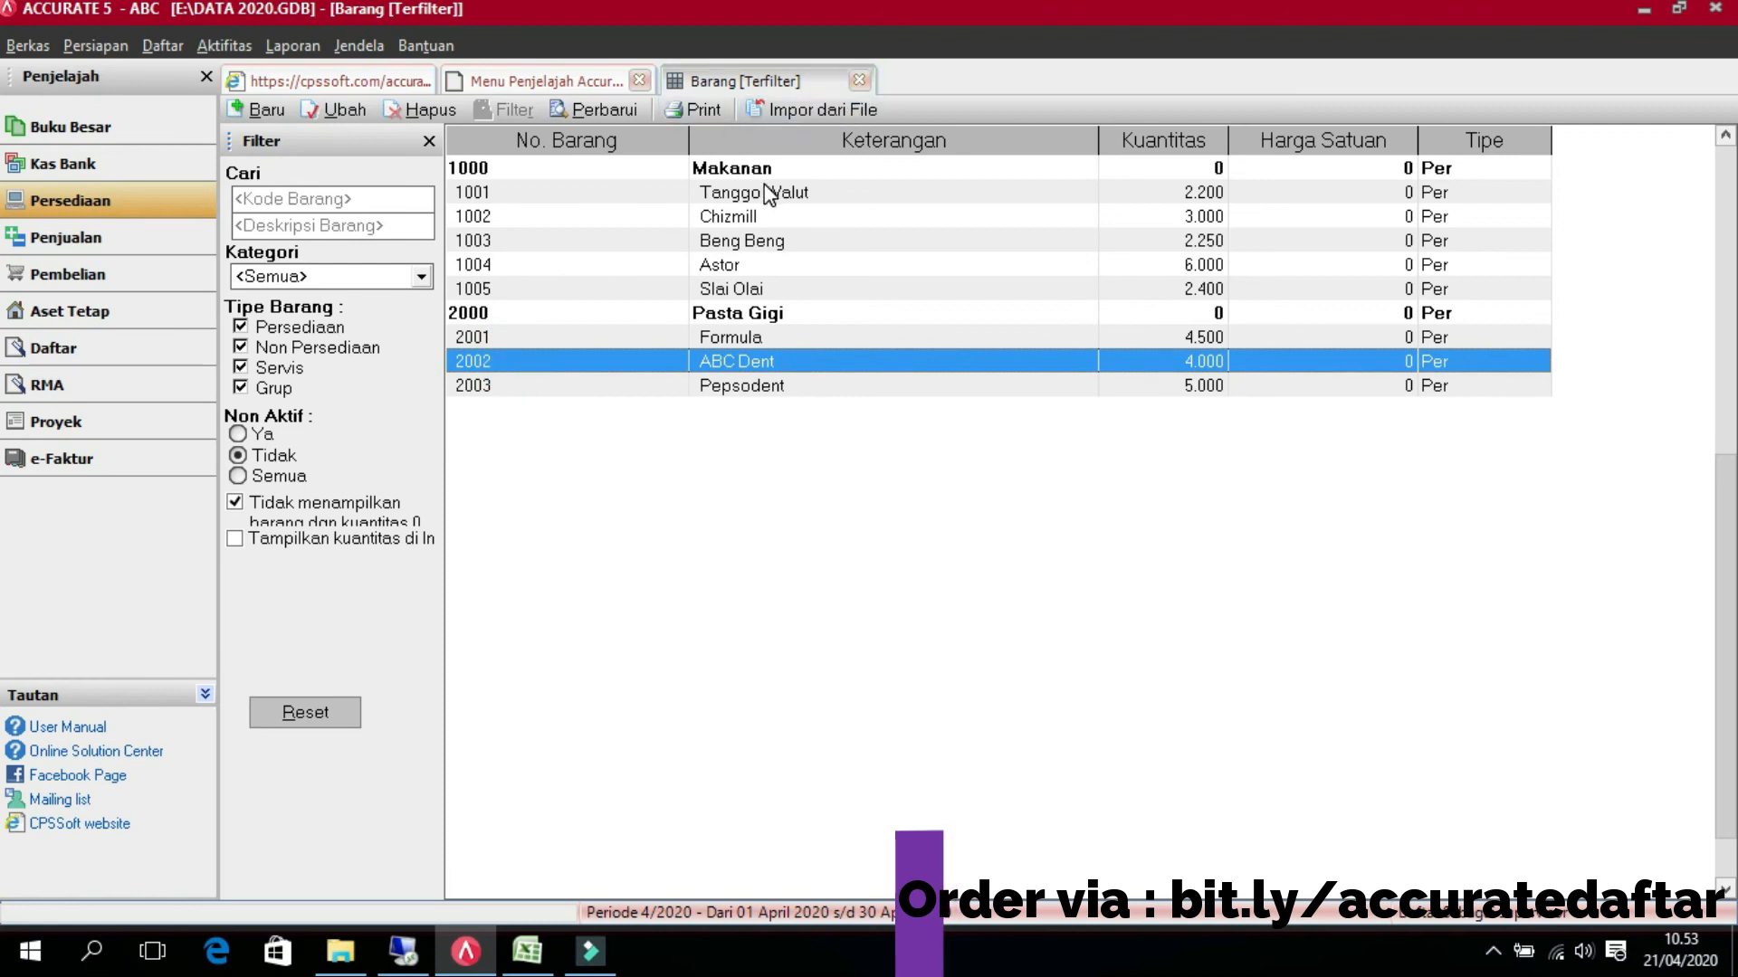
- Open the Barang per Gudang list and compare item quantities per warehouse, sorting by Utama and by Belakang
{"action": "left_click", "coordinate": [151, 45]}
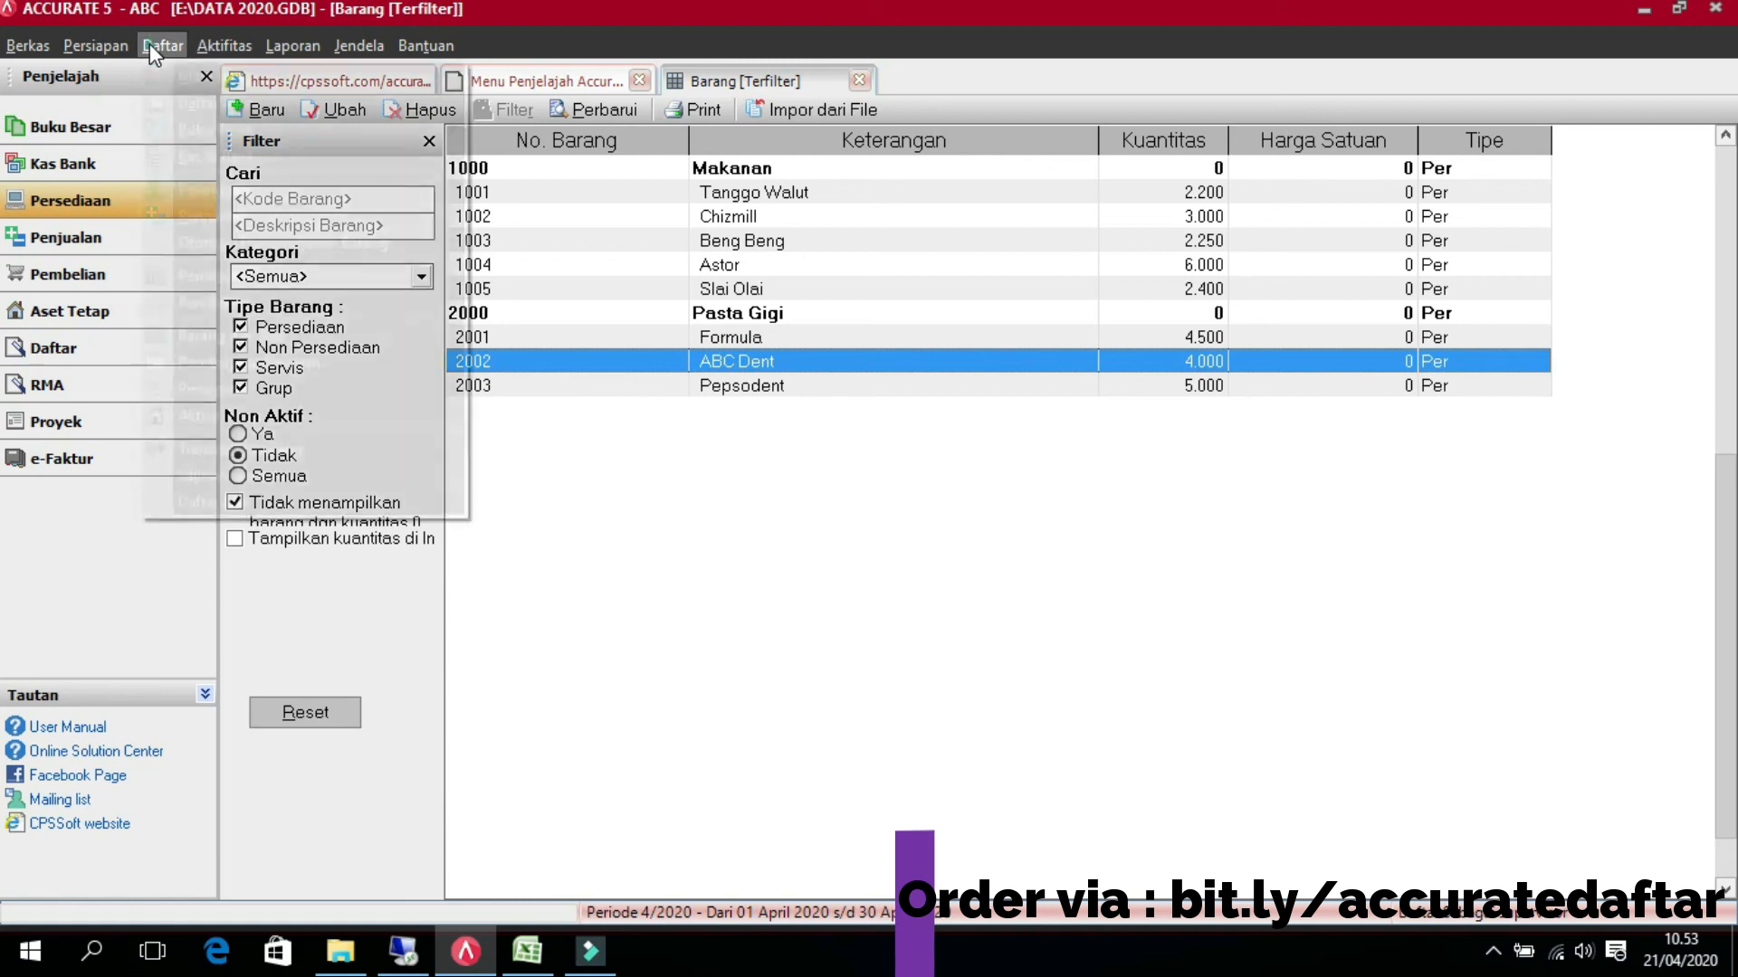
{"action": "mouse_move", "coordinate": [398, 387]}
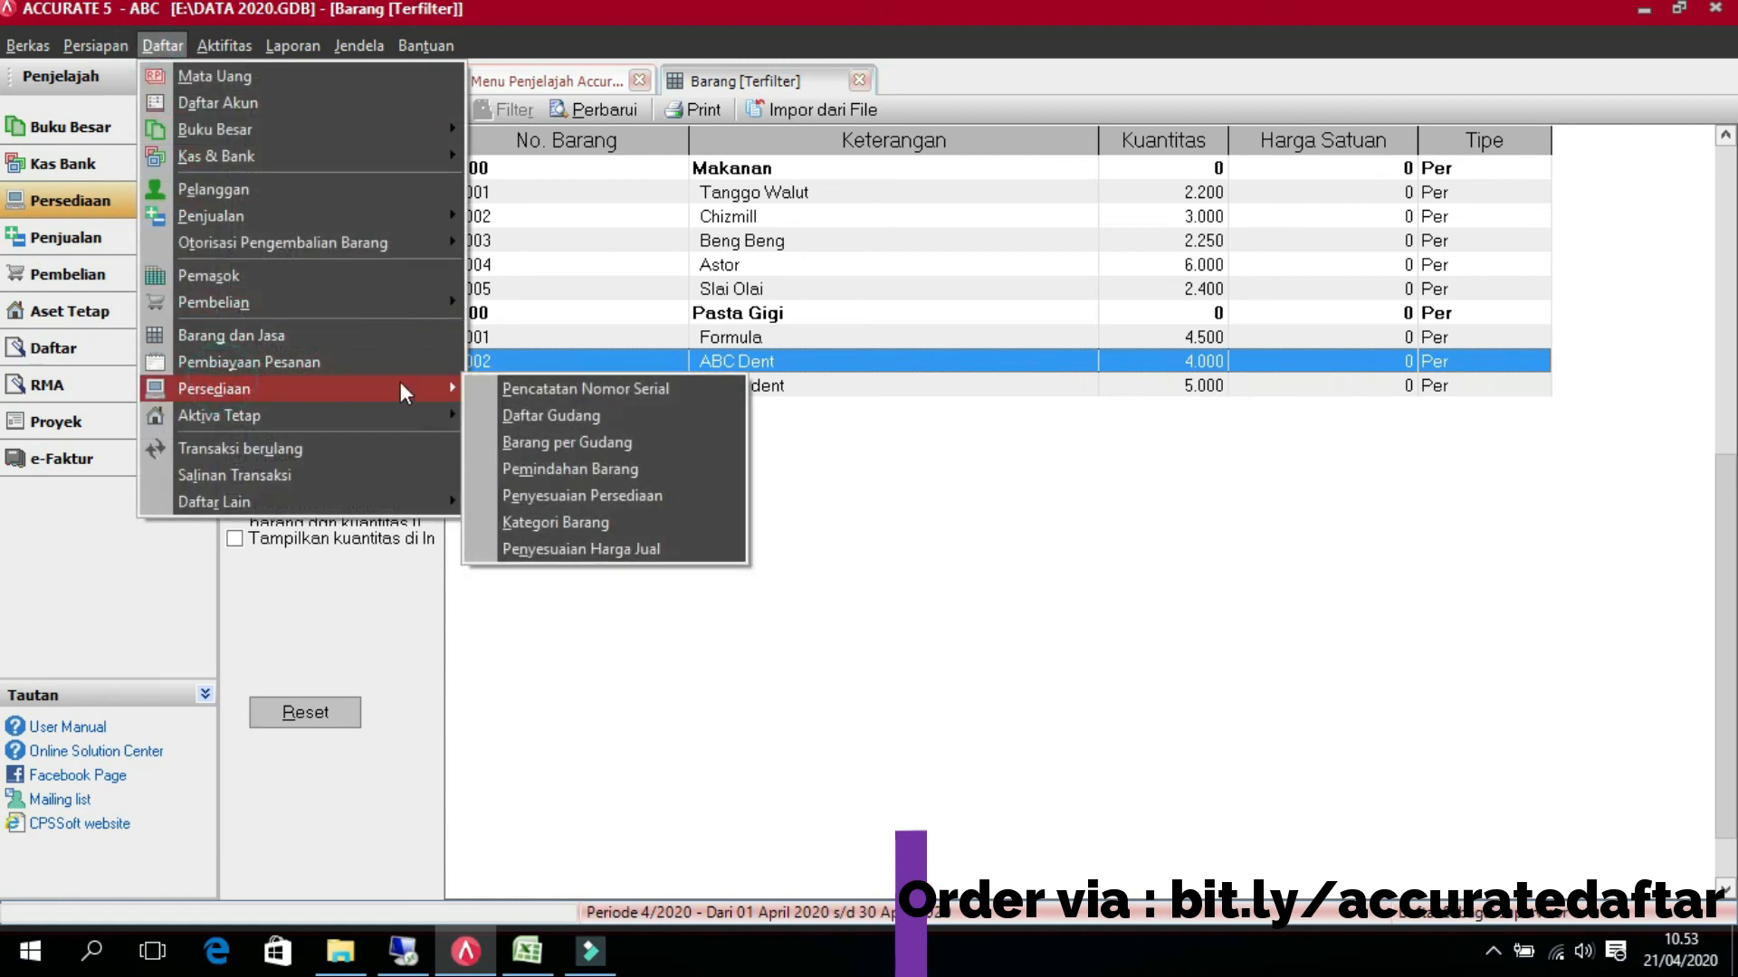
{"action": "left_click", "coordinate": [562, 440]}
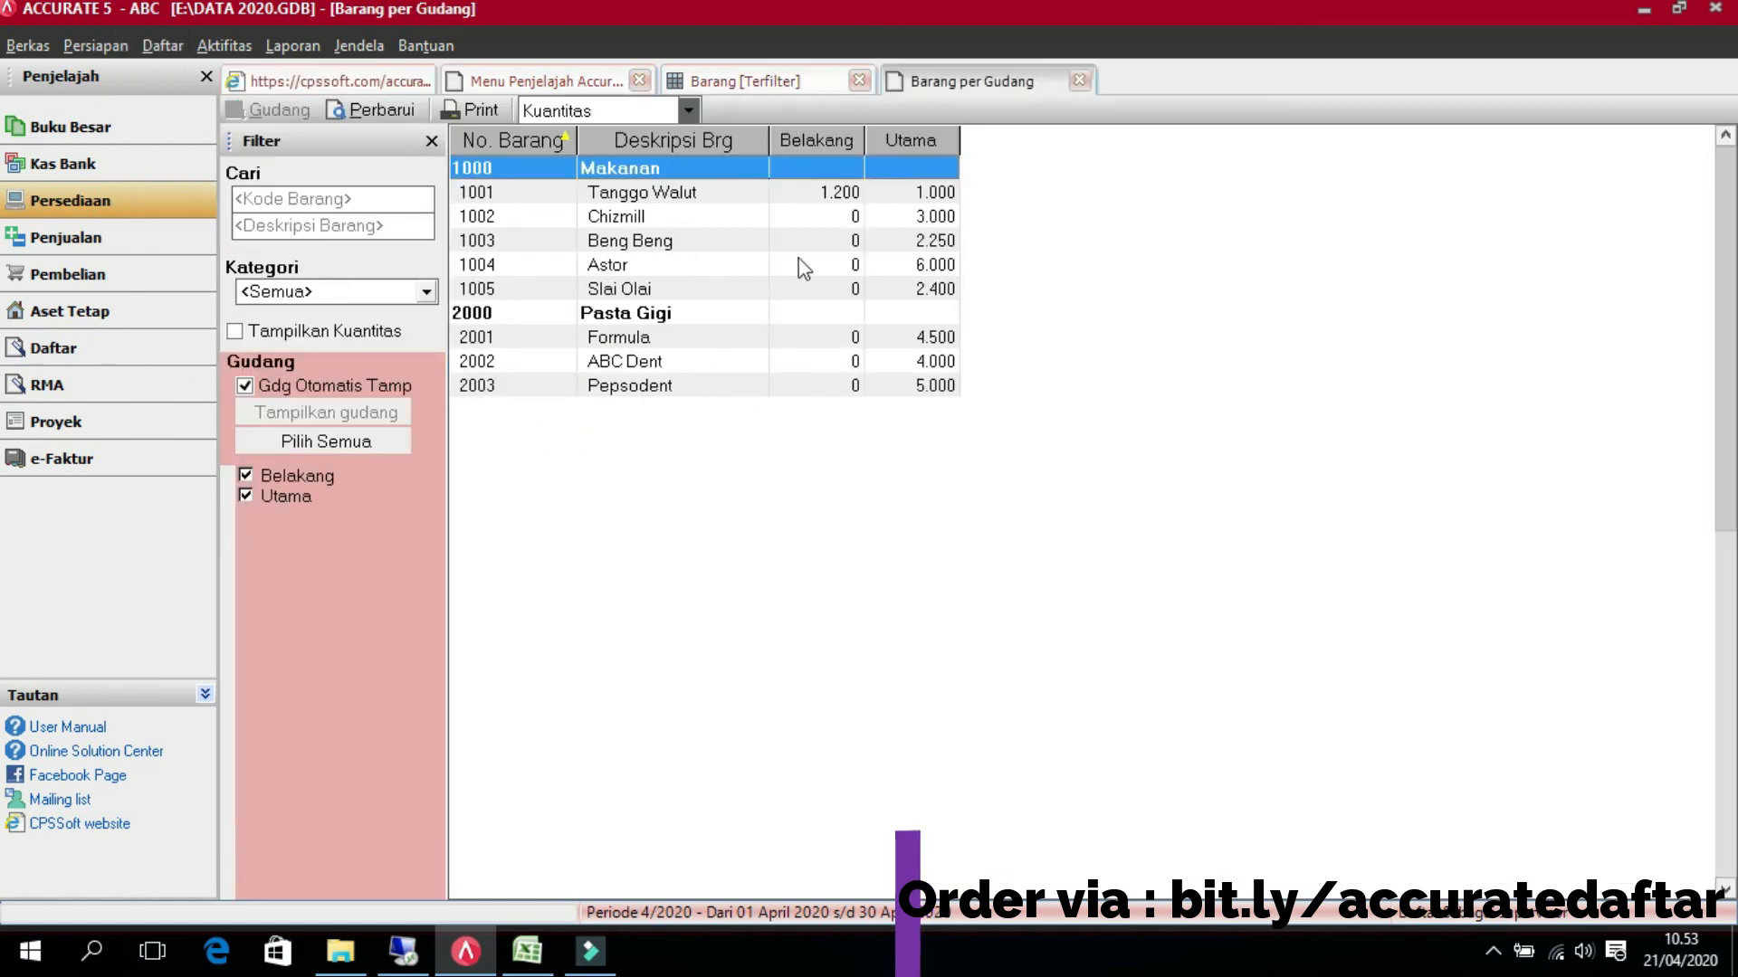
{"action": "left_click", "coordinate": [808, 215]}
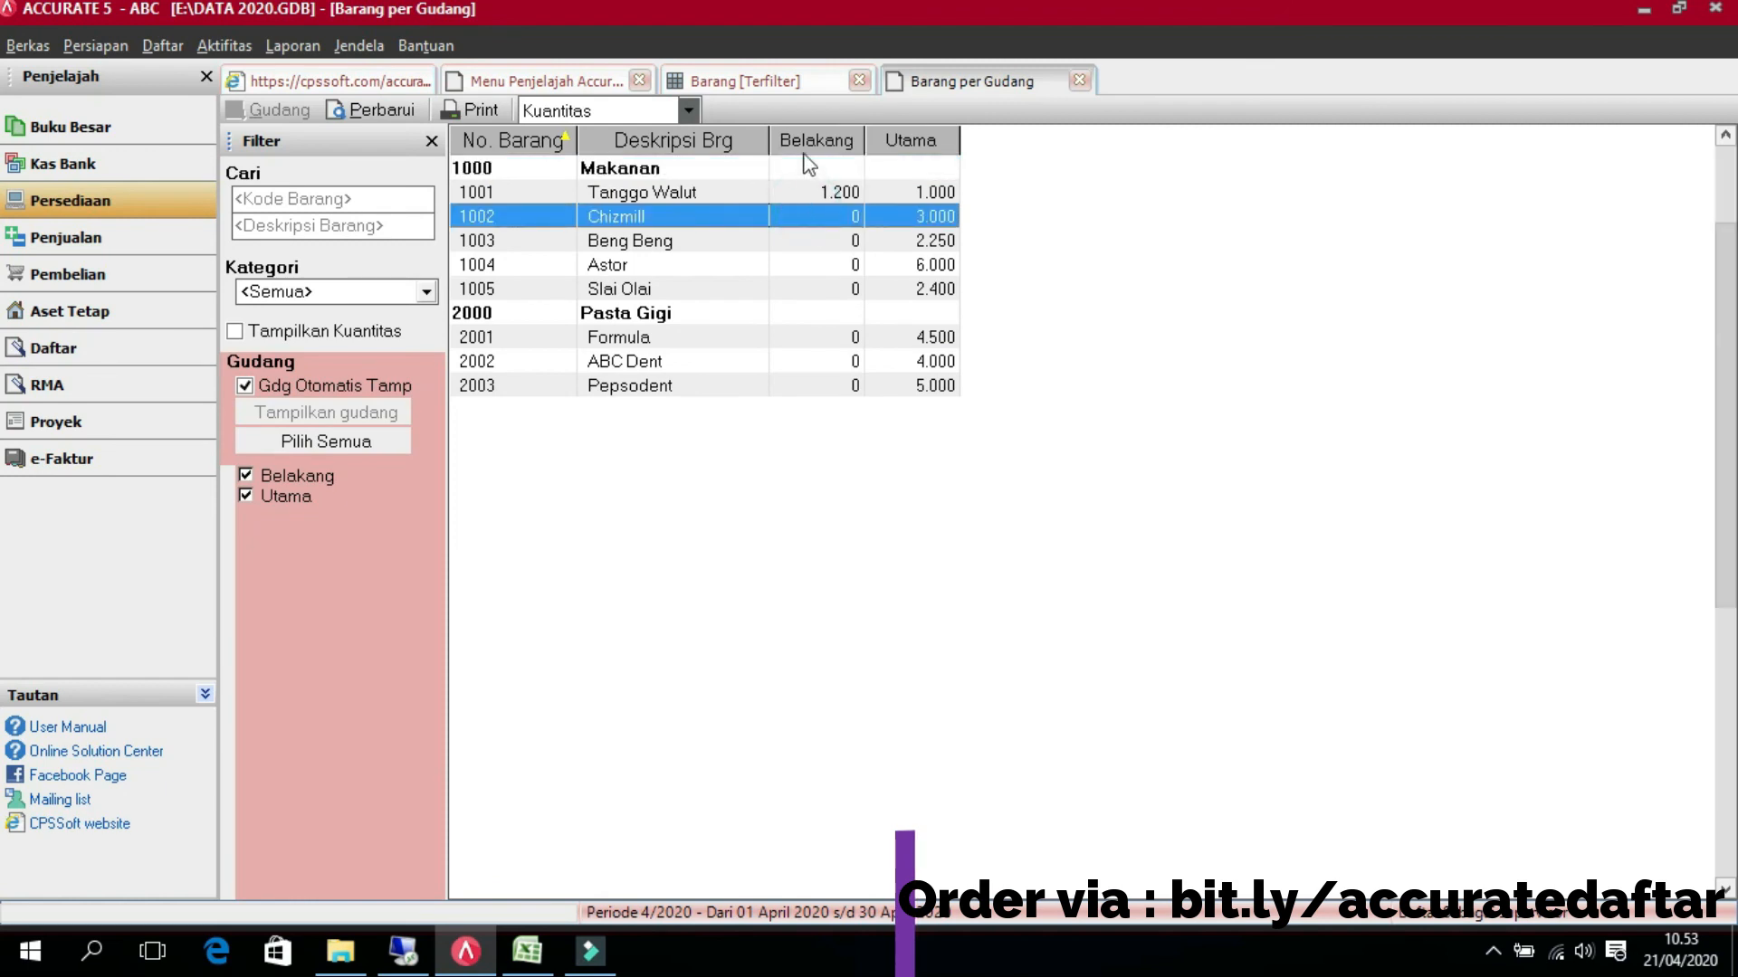
{"action": "left_click", "coordinate": [905, 151]}
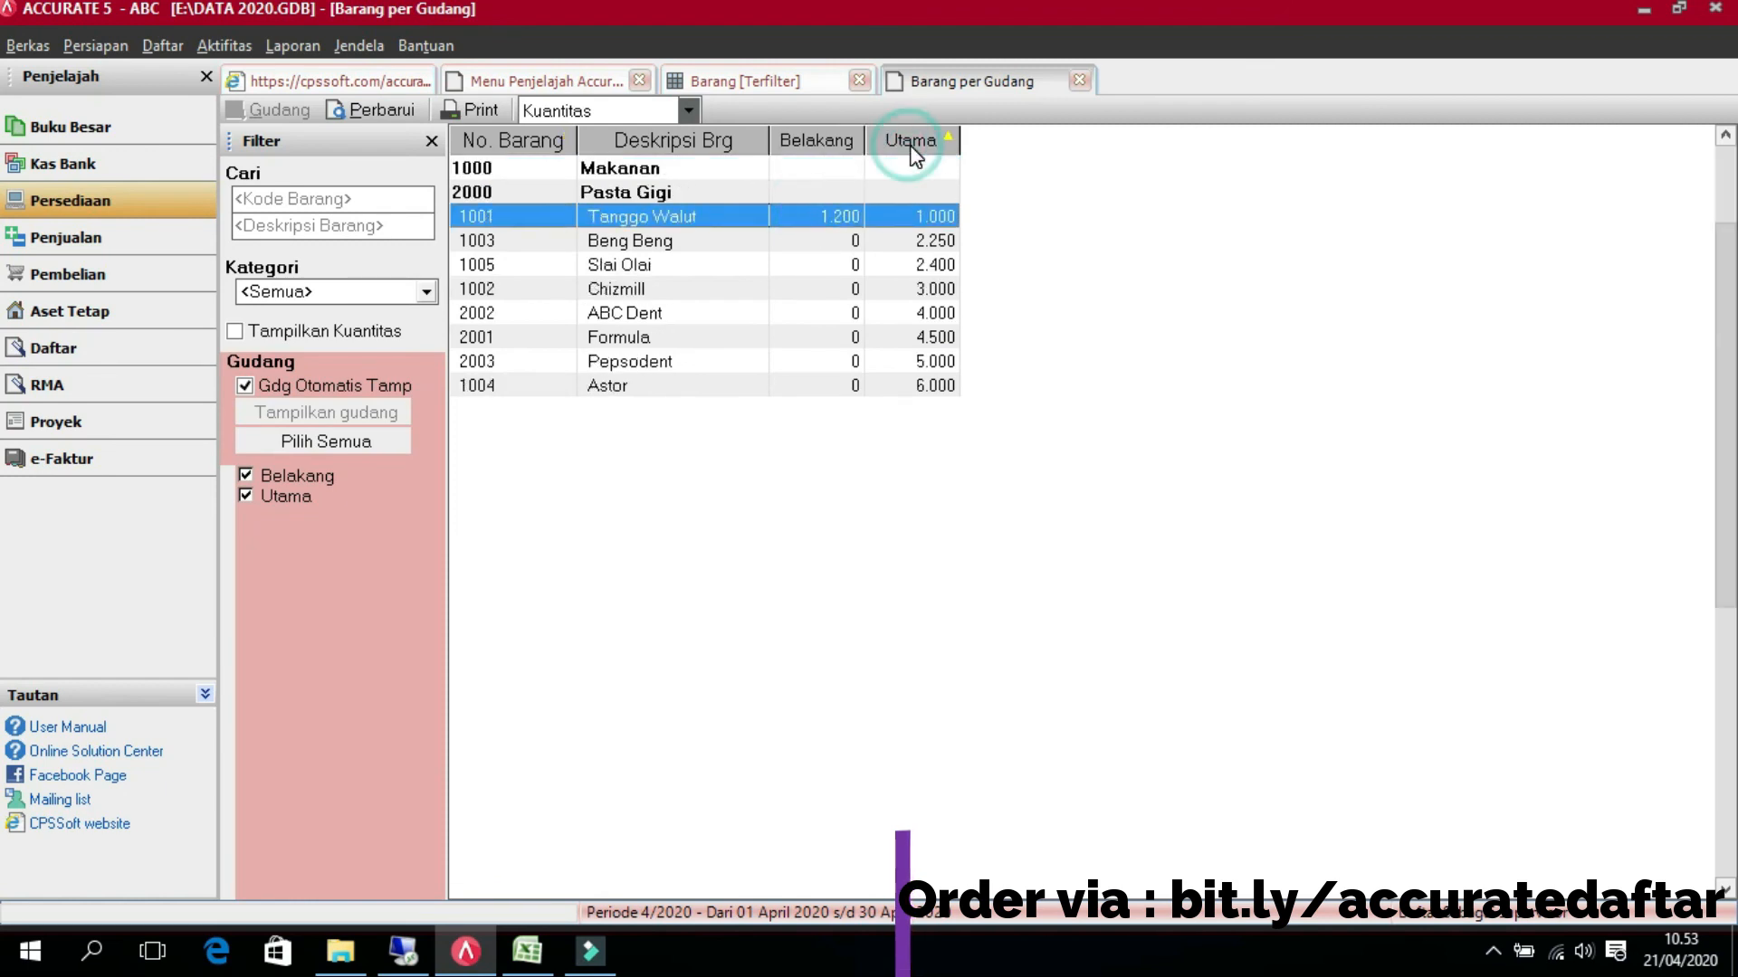
{"action": "left_click", "coordinate": [840, 146]}
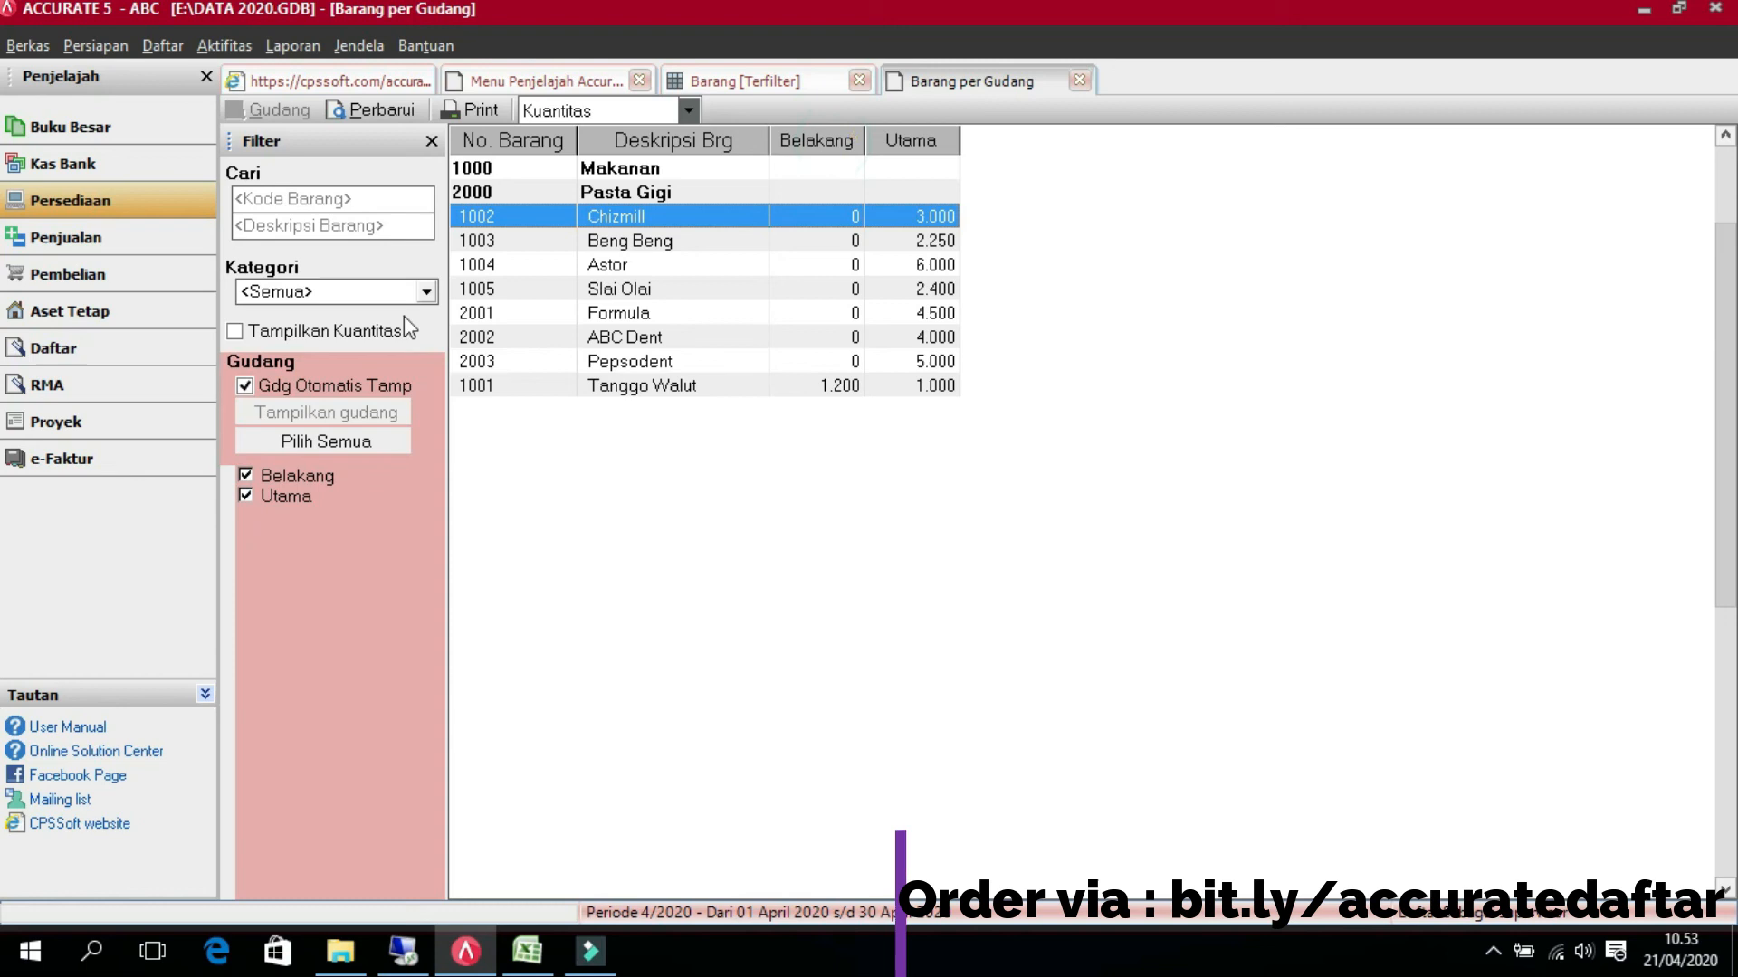